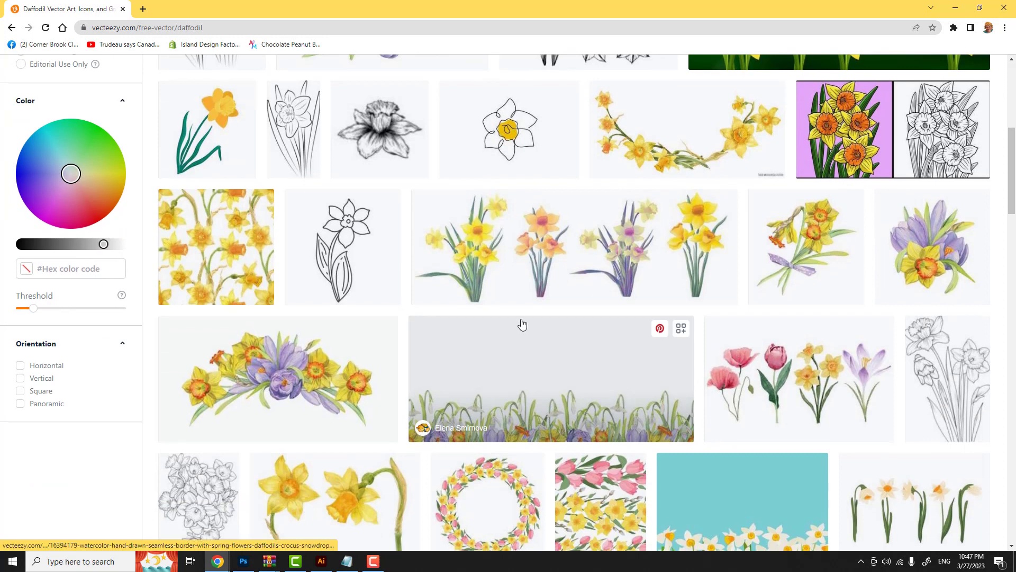
- Look through the first page of daffodil vector results and continue to the second page
{"action": "scroll", "coordinate": [522, 324], "scroll_direction": "down", "scroll_amount": 3}
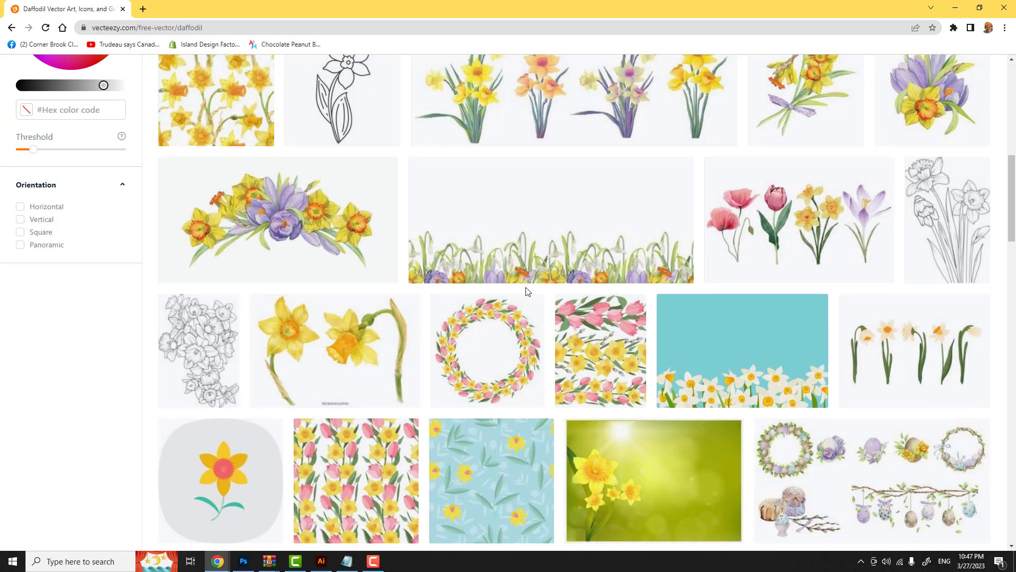
{"action": "scroll", "coordinate": [527, 291], "scroll_direction": "down", "scroll_amount": 2}
{"action": "scroll", "coordinate": [525, 289], "scroll_direction": "down", "scroll_amount": 6}
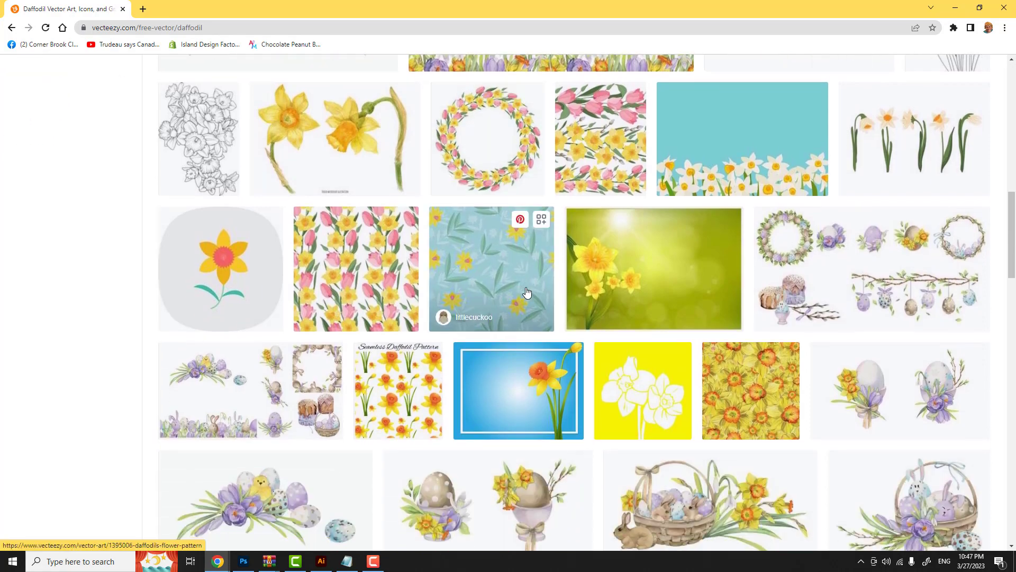
{"action": "scroll", "coordinate": [526, 290], "scroll_direction": "down", "scroll_amount": 1}
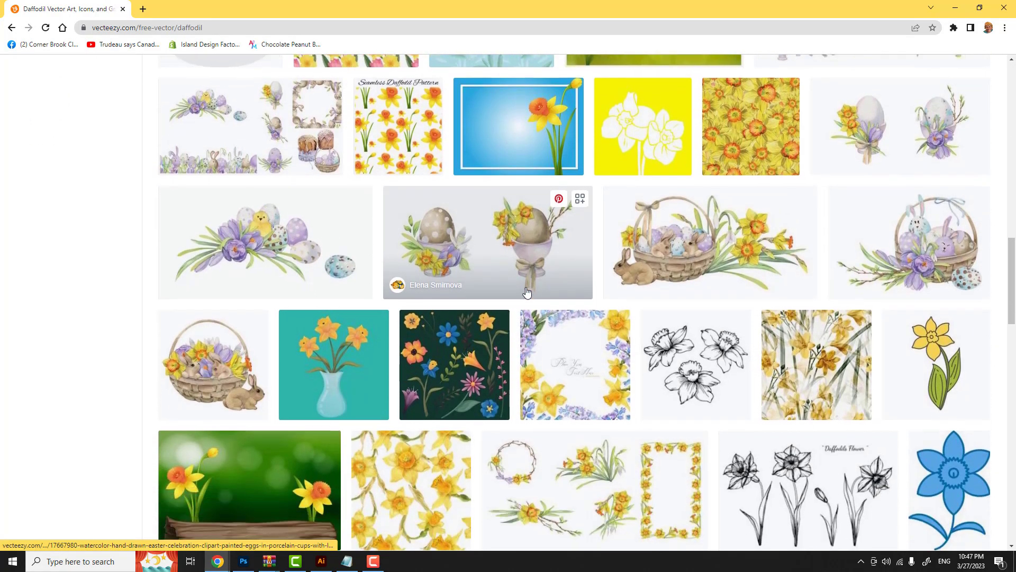
{"action": "scroll", "coordinate": [527, 291], "scroll_direction": "down", "scroll_amount": 2}
{"action": "scroll", "coordinate": [526, 290], "scroll_direction": "down", "scroll_amount": 1}
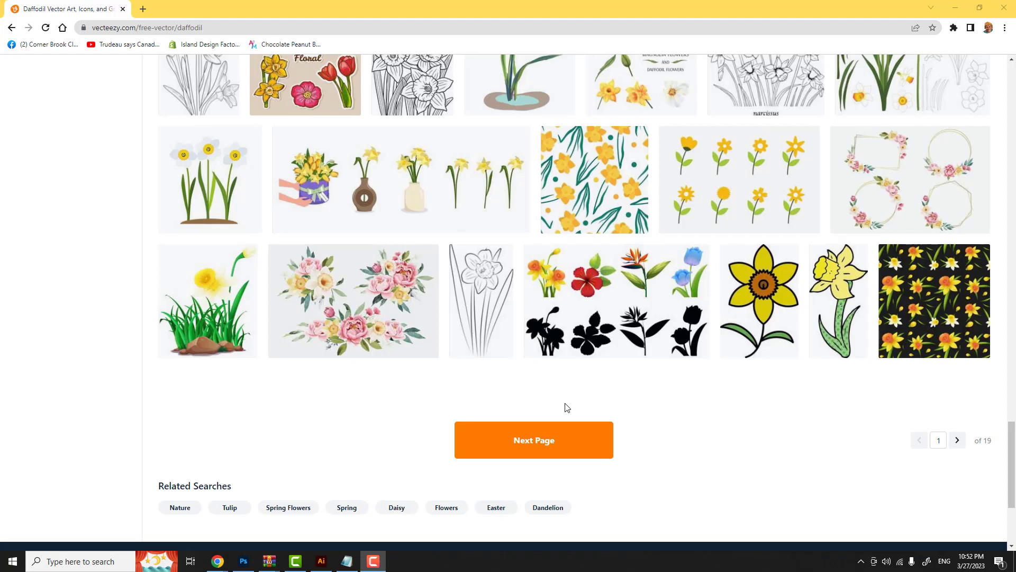
{"action": "left_click", "coordinate": [543, 442]}
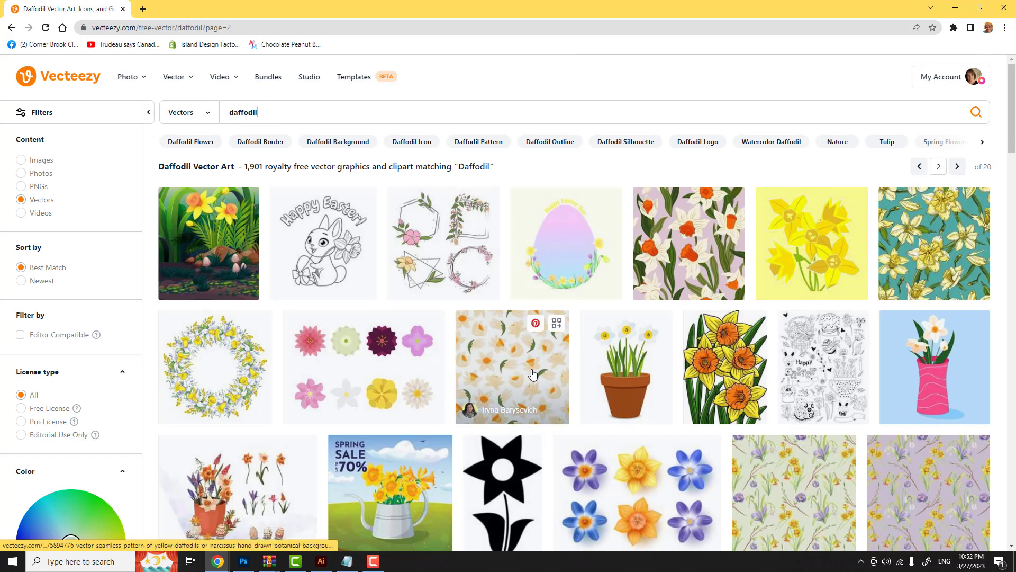
- Find the vector of yellow and blue daffodils in a blue box on the second results page and download it
{"action": "scroll", "coordinate": [533, 375], "scroll_direction": "down", "scroll_amount": 1}
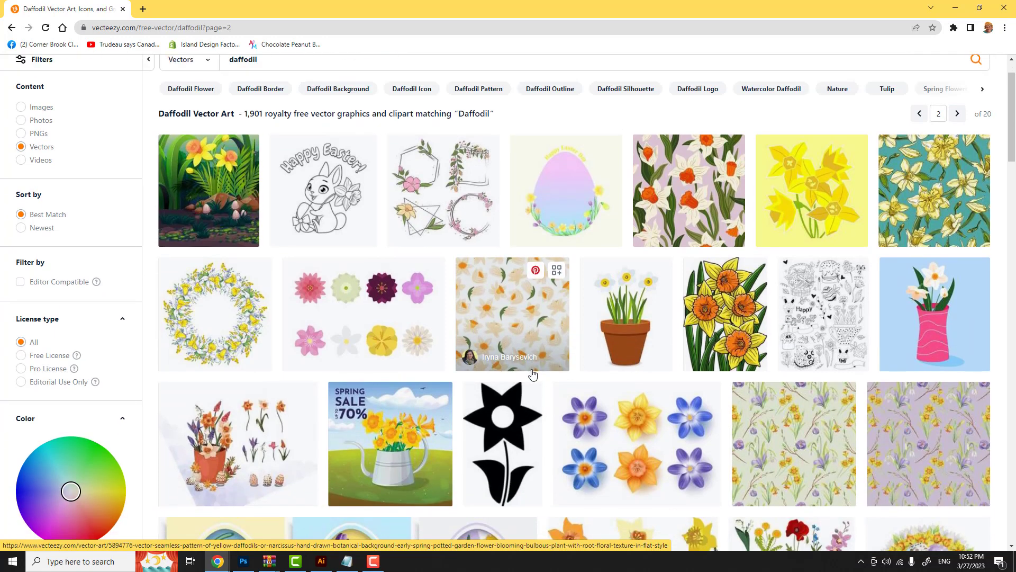
{"action": "scroll", "coordinate": [533, 376], "scroll_direction": "down", "scroll_amount": 3}
{"action": "scroll", "coordinate": [533, 374], "scroll_direction": "down", "scroll_amount": 1}
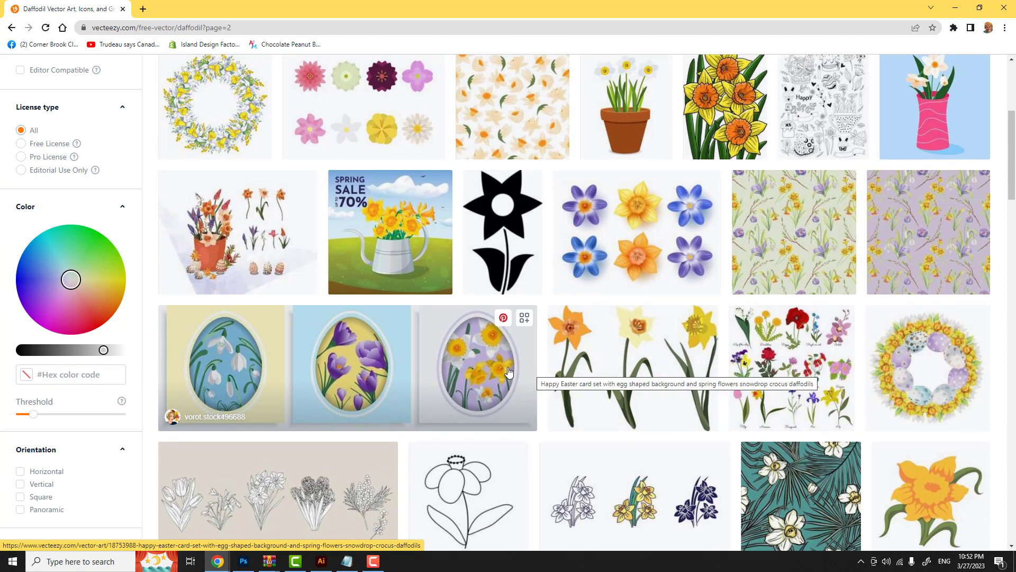
{"action": "scroll", "coordinate": [517, 377], "scroll_direction": "down", "scroll_amount": 4}
{"action": "scroll", "coordinate": [510, 371], "scroll_direction": "down", "scroll_amount": 2}
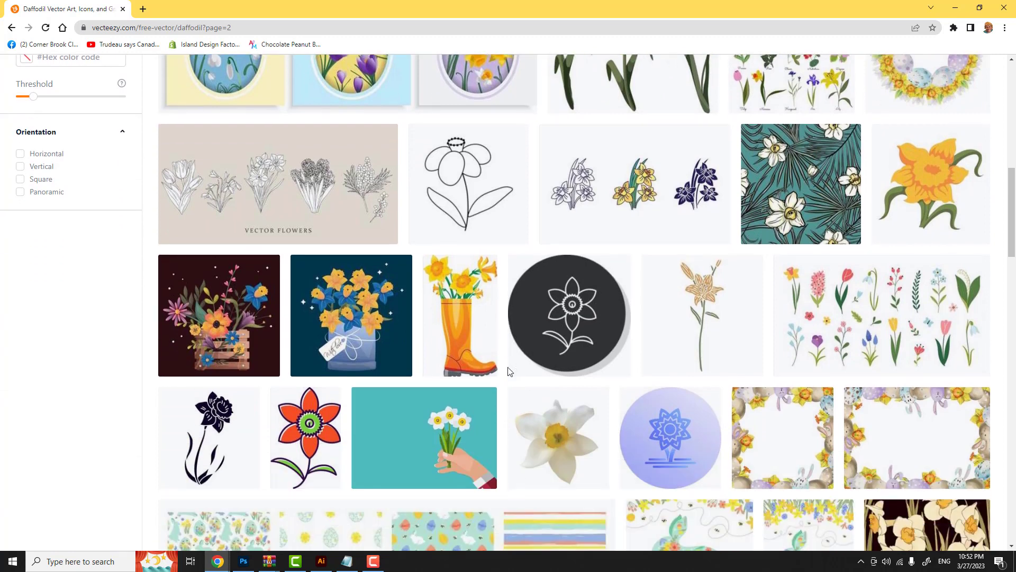
{"action": "mouse_move", "coordinate": [517, 373]}
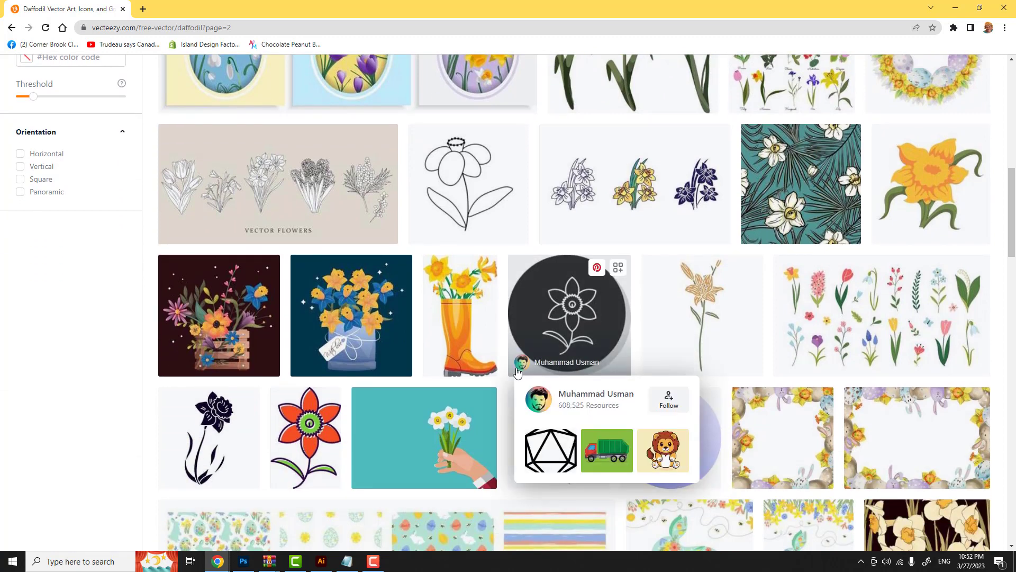
{"action": "scroll", "coordinate": [518, 372], "scroll_direction": "down", "scroll_amount": 1}
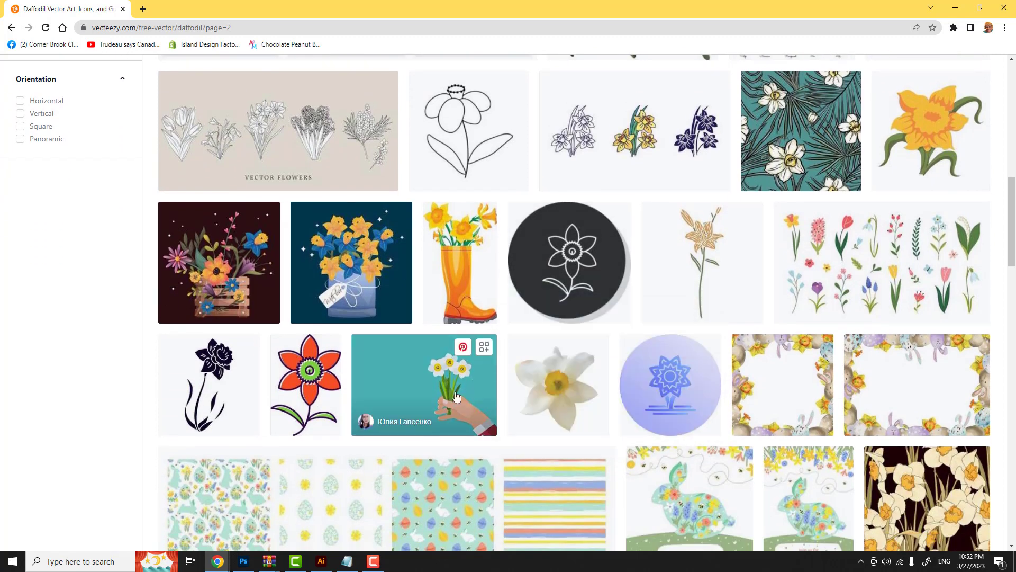
{"action": "left_click", "coordinate": [351, 268]}
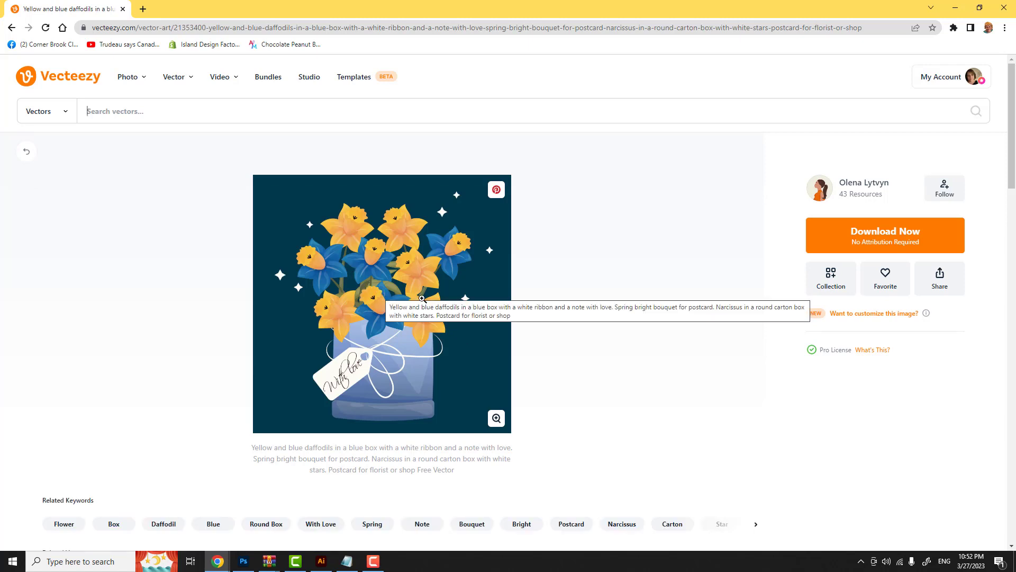
{"action": "left_click", "coordinate": [883, 235]}
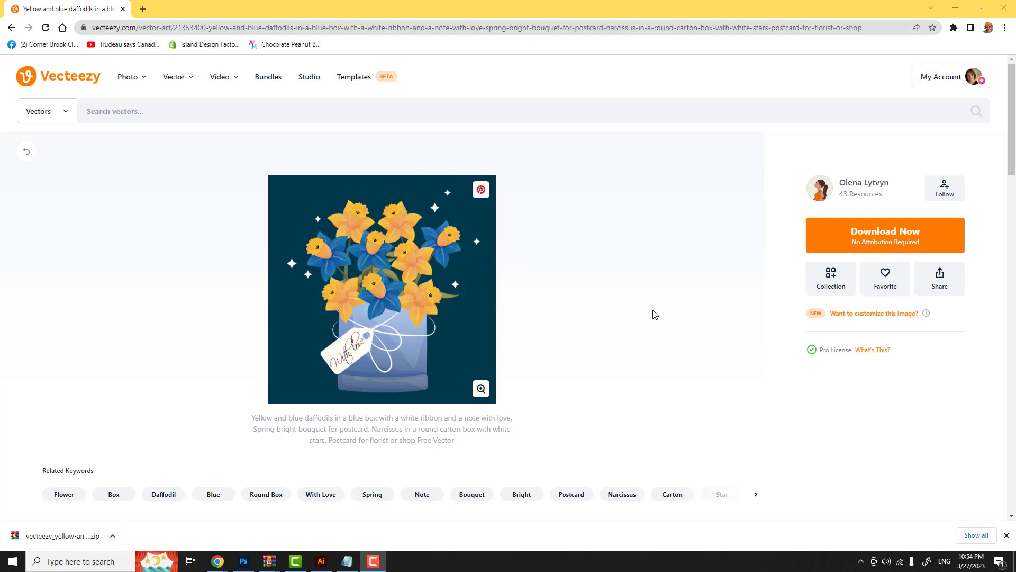
- View the custom design offer for the daffodil image and dismiss it
{"action": "left_click", "coordinate": [860, 318]}
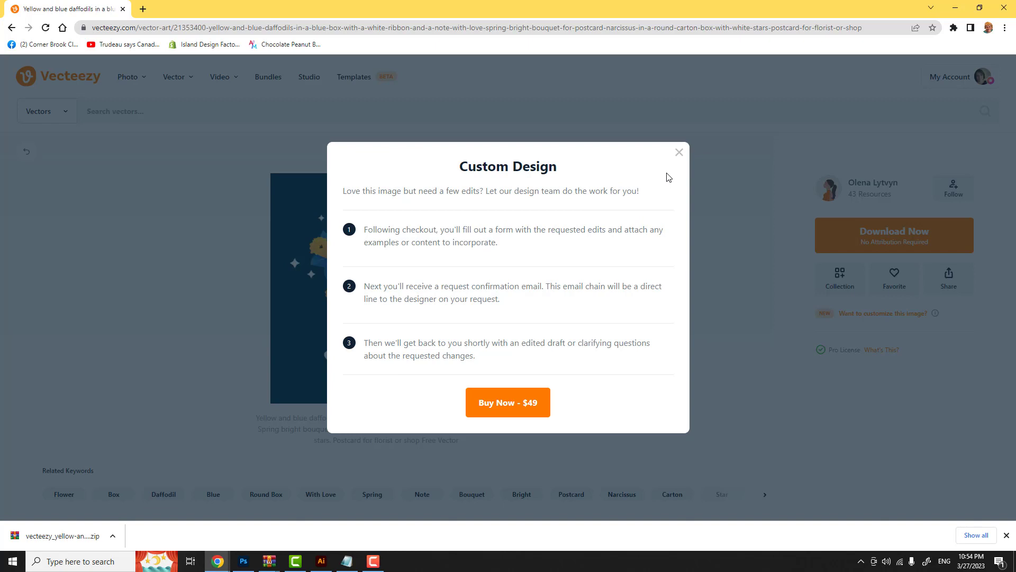
{"action": "left_click", "coordinate": [680, 153]}
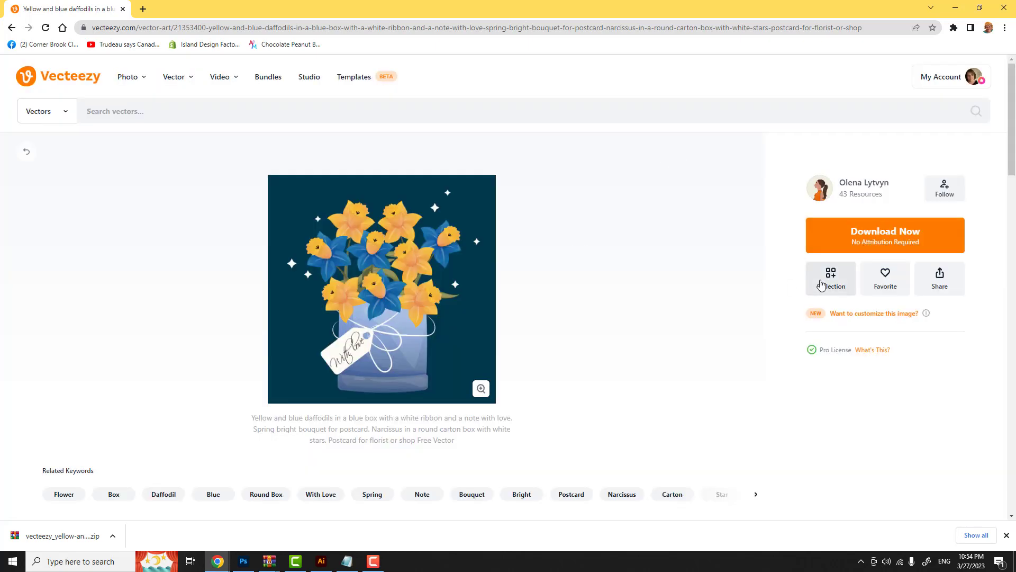
- Open the downloaded zip archive in WinRAR and open its daffodil JPG in Photoshop
{"action": "left_click", "coordinate": [63, 538]}
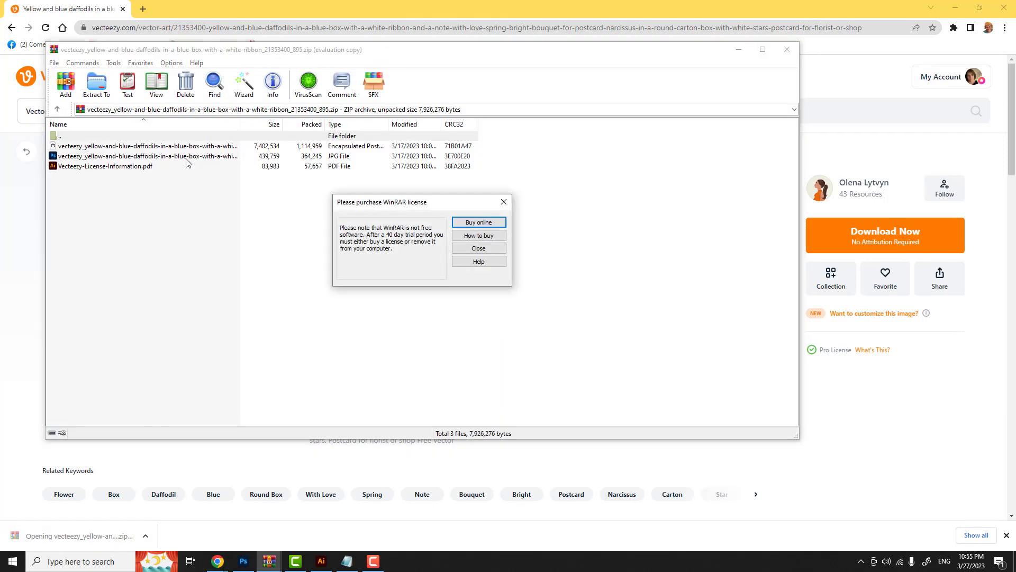
{"action": "left_click", "coordinate": [481, 249]}
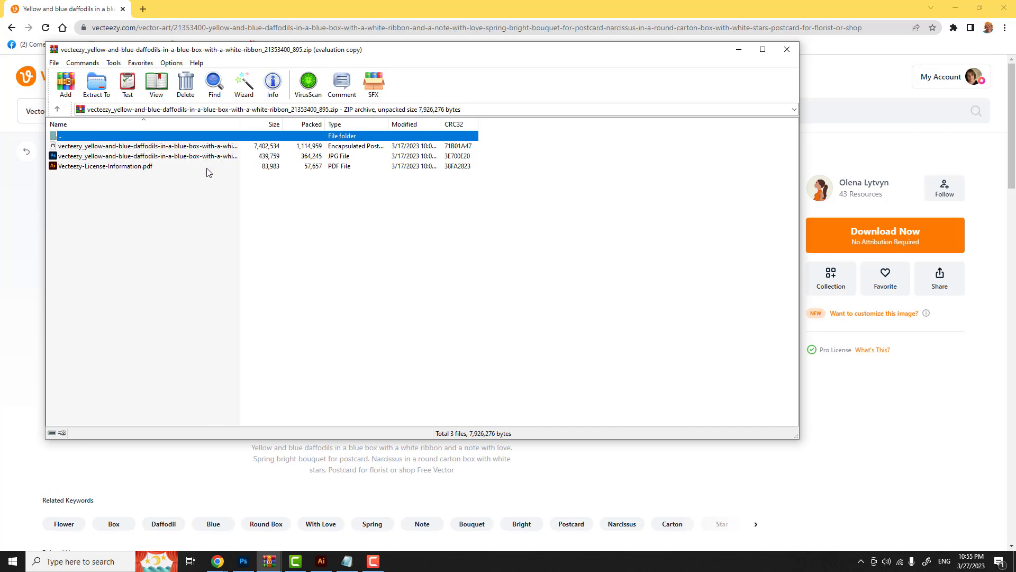
{"action": "left_click", "coordinate": [174, 158]}
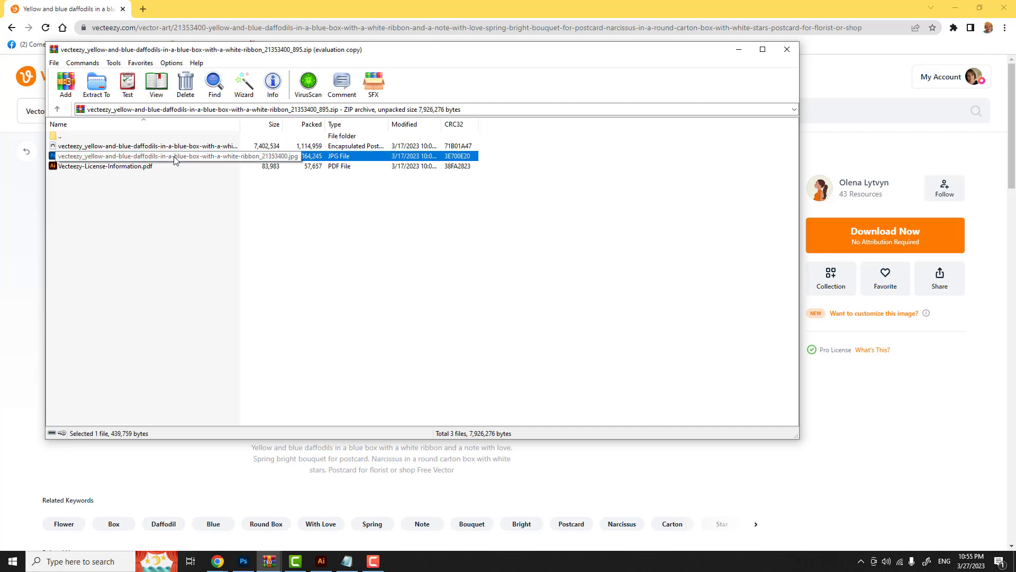
{"action": "double_click", "coordinate": [175, 156]}
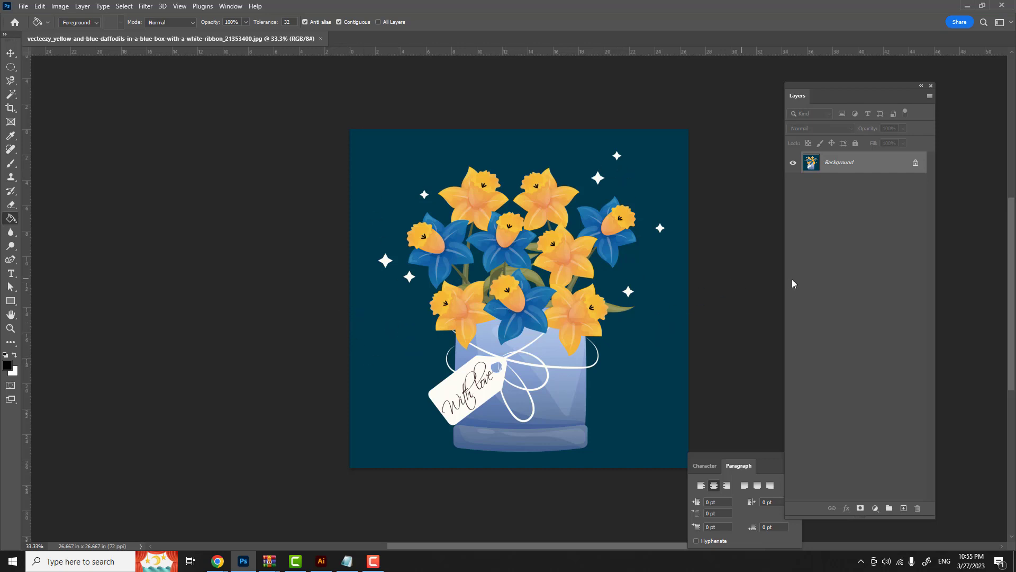
- Unlock the background layer, remove the dark teal backdrop around the bouquet with the Magic Wand, and clear the selection
{"action": "left_click", "coordinate": [916, 163]}
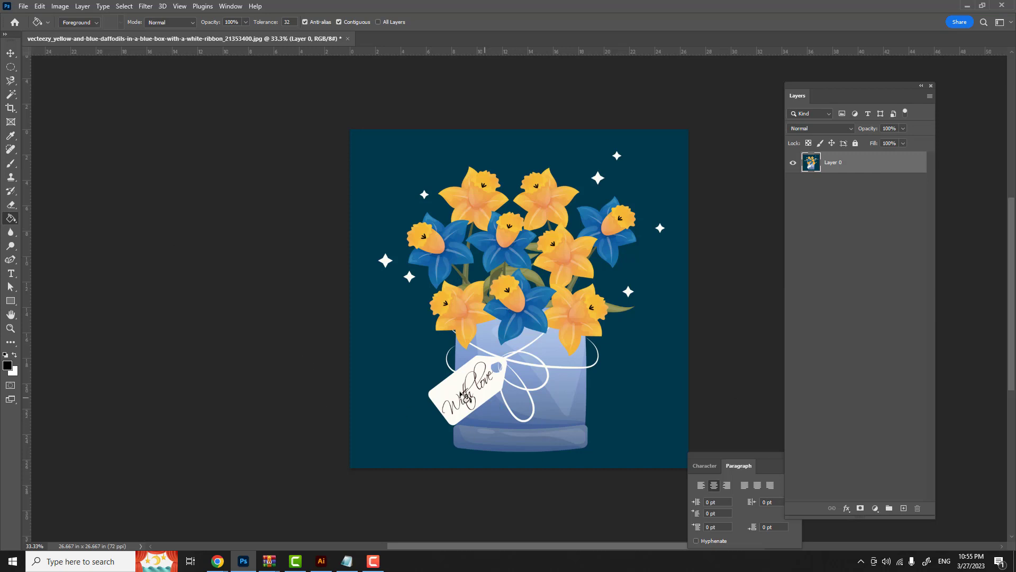
{"action": "left_click", "coordinate": [11, 94]}
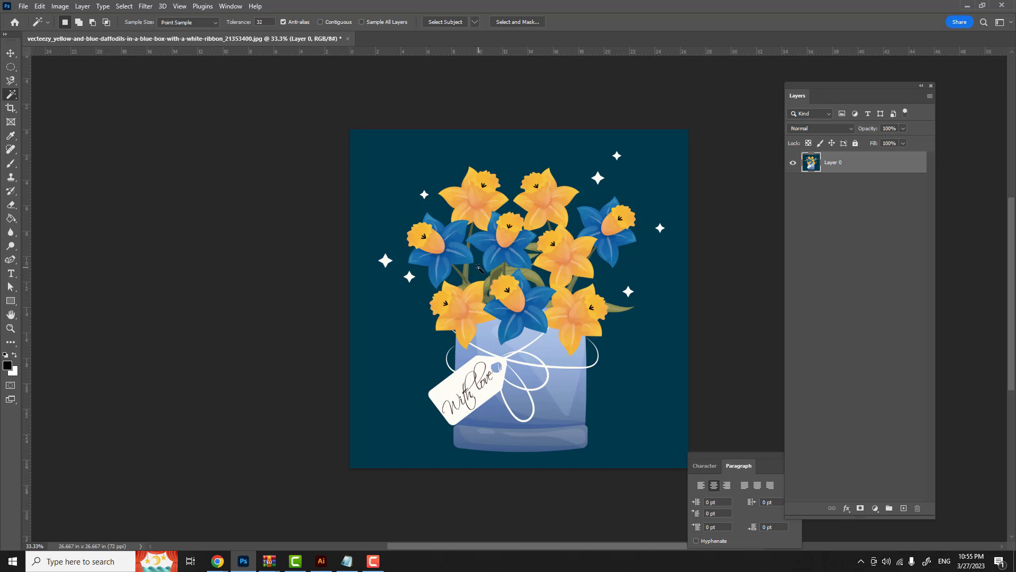
{"action": "left_click", "coordinate": [380, 218]}
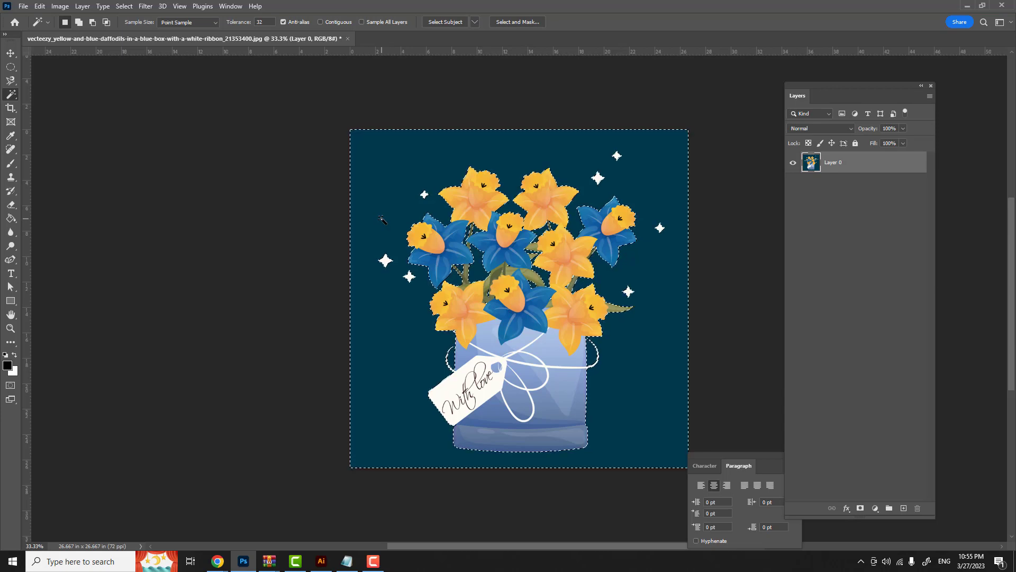
{"action": "key", "text": "Delete"}
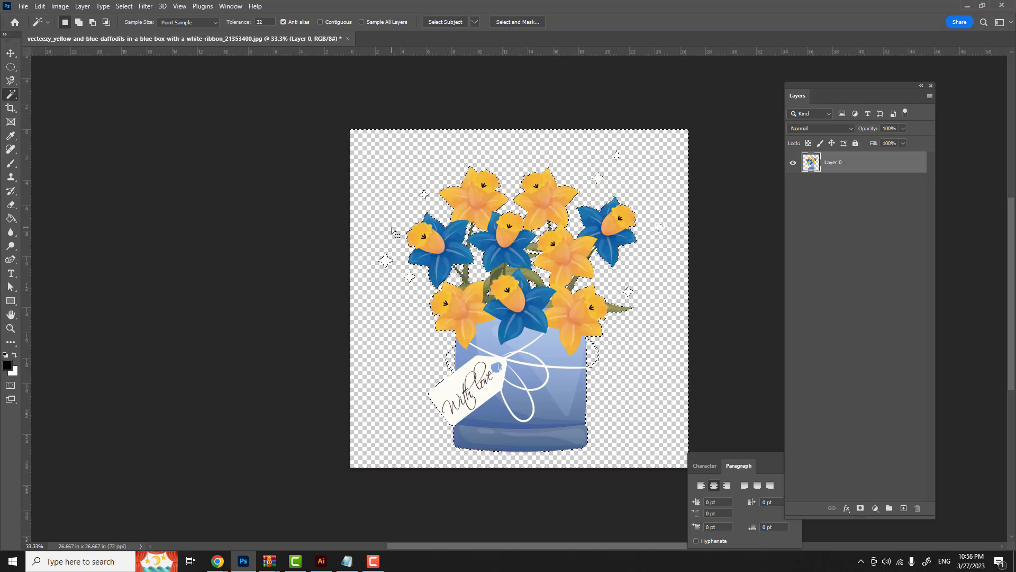
{"action": "key", "text": "ctrl+d"}
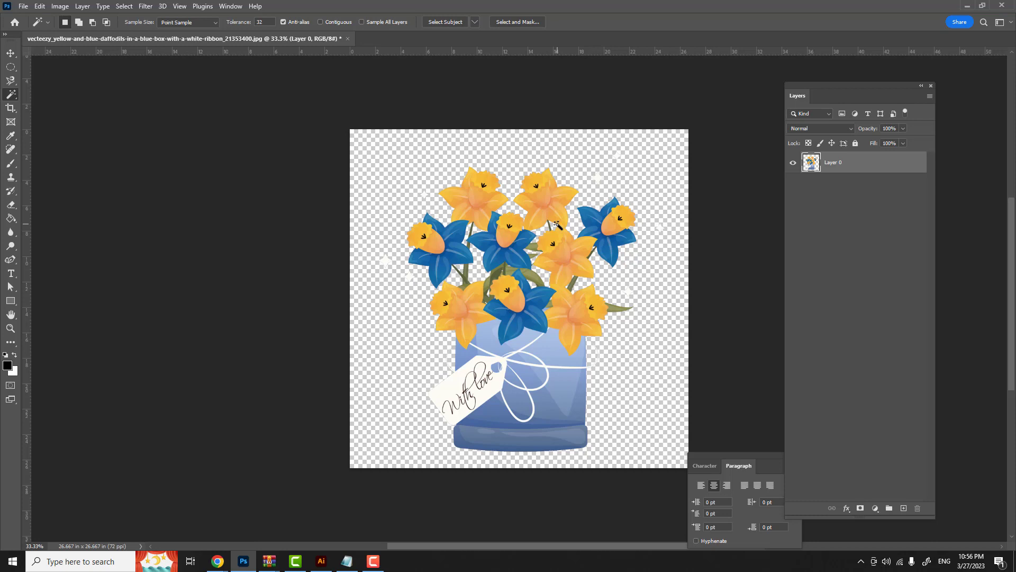
- Create a new white CMYK document 9.3 inches wide and 8.2 inches high at 300 pixels per inch
{"action": "left_click", "coordinate": [24, 6]}
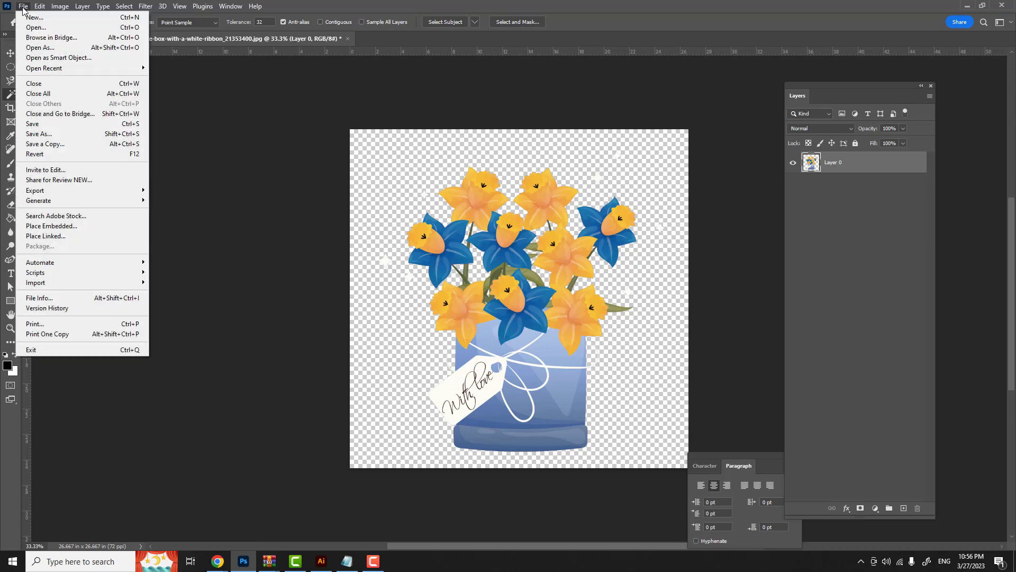
{"action": "left_click", "coordinate": [31, 18]}
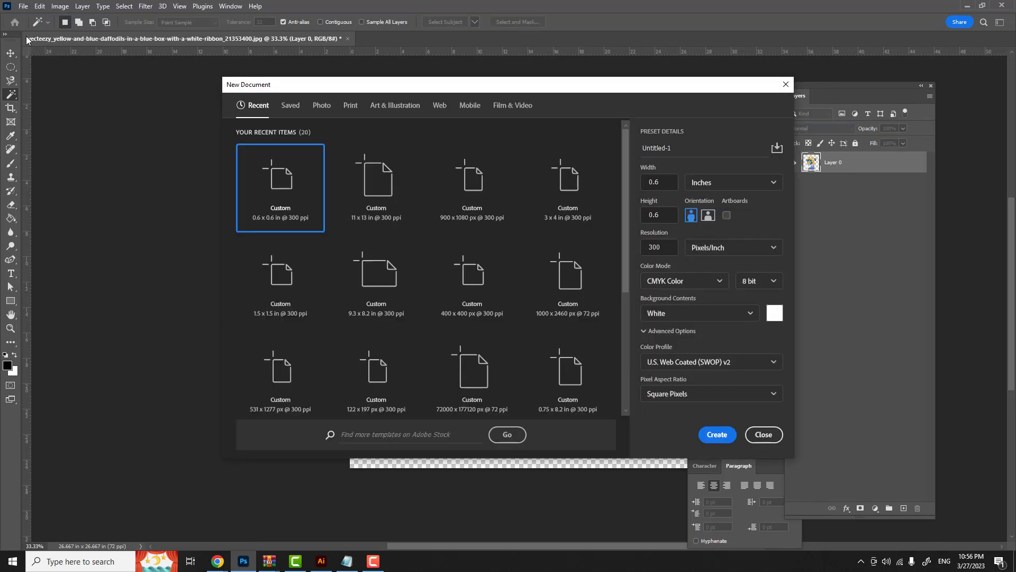
{"action": "left_click", "coordinate": [666, 182]}
{"action": "type", "text": "9.3"}
{"action": "key", "text": "Tab"}
{"action": "type", "text": "8.2"}
{"action": "left_click", "coordinate": [717, 435]}
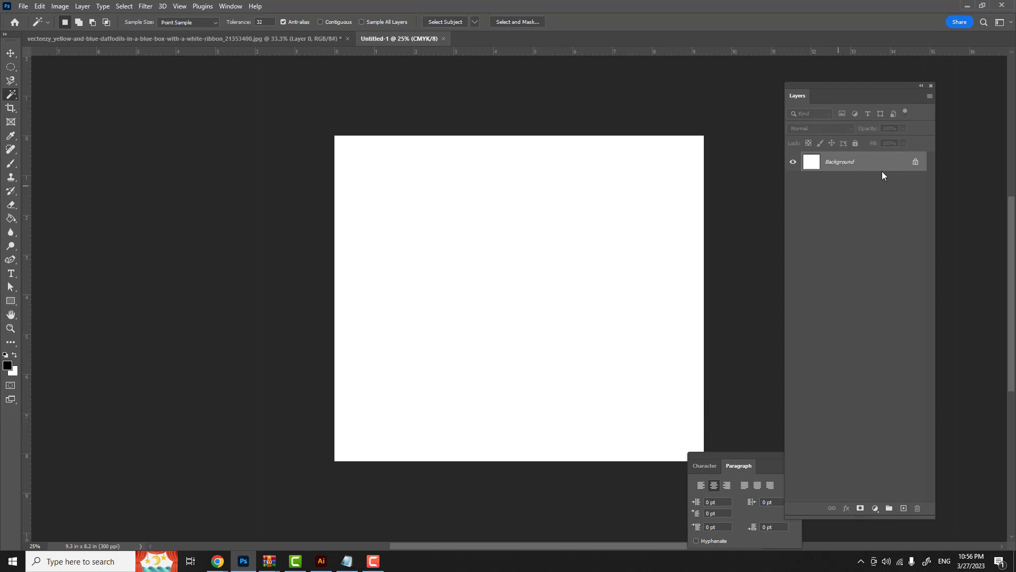
- Copy the cut-out daffodil bouquet into the new blank document and move it toward the lower-left area of the canvas
{"action": "left_click", "coordinate": [205, 40]}
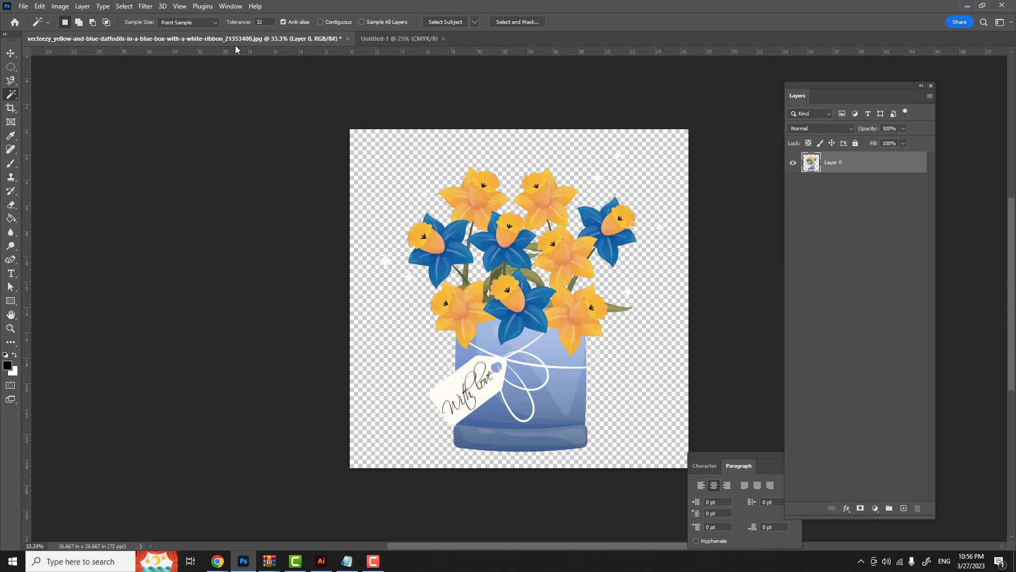
{"action": "key", "text": "ctrl+a"}
{"action": "left_click", "coordinate": [381, 39]}
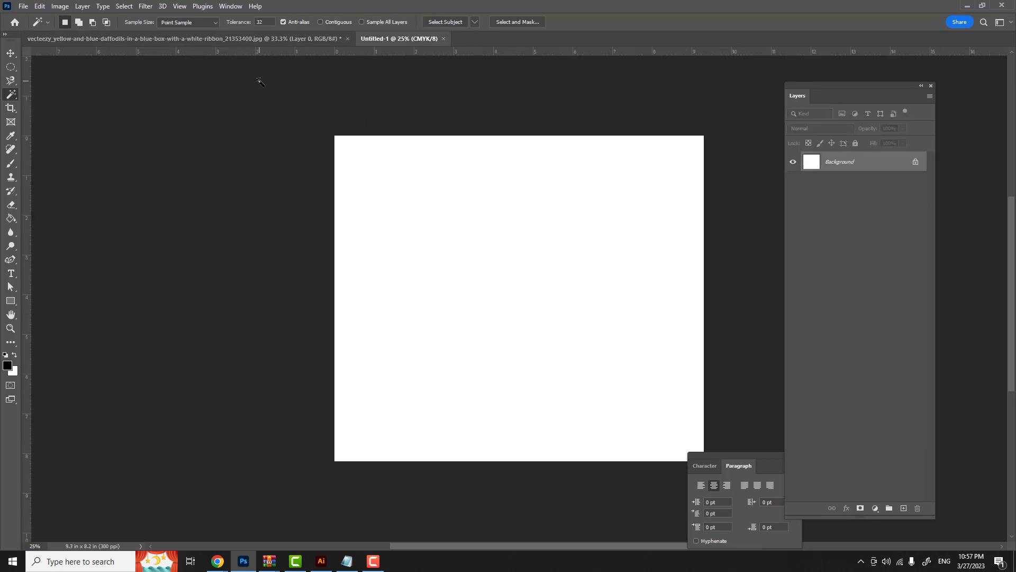
{"action": "key", "text": "ctrl+v"}
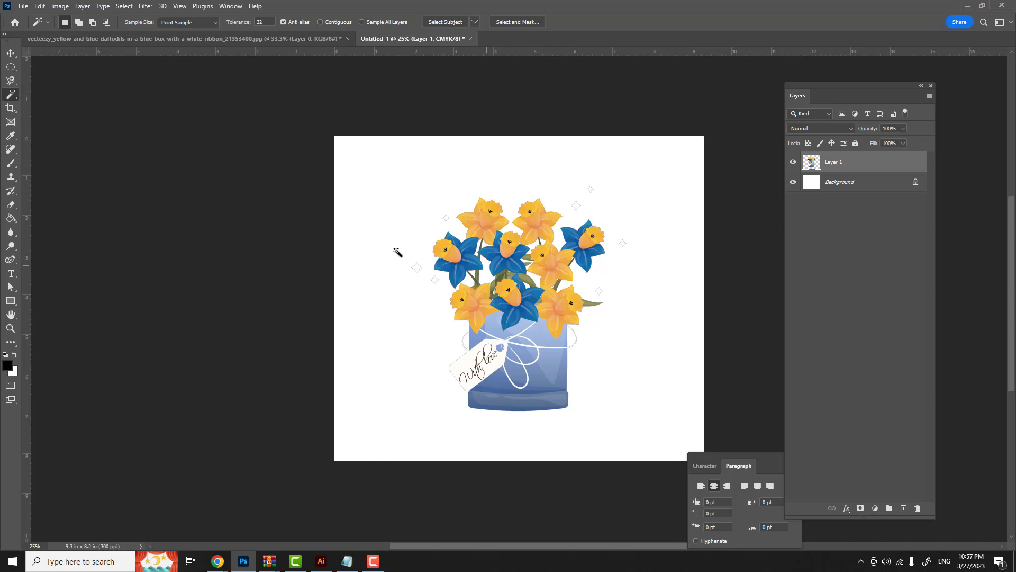
{"action": "left_click", "coordinate": [10, 53]}
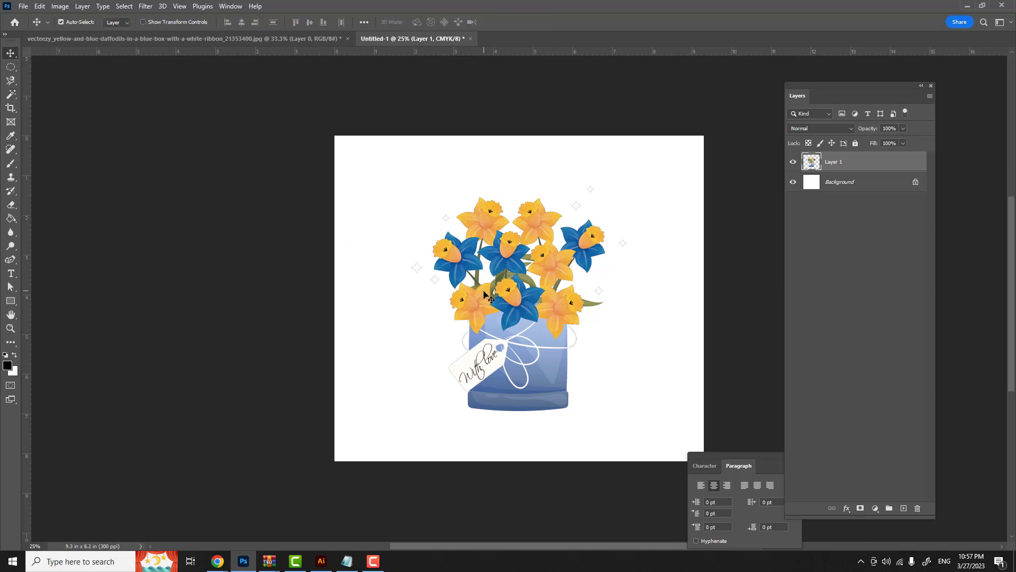
{"action": "left_click_drag", "start_coordinate": [484, 292], "coordinate": [422, 324]}
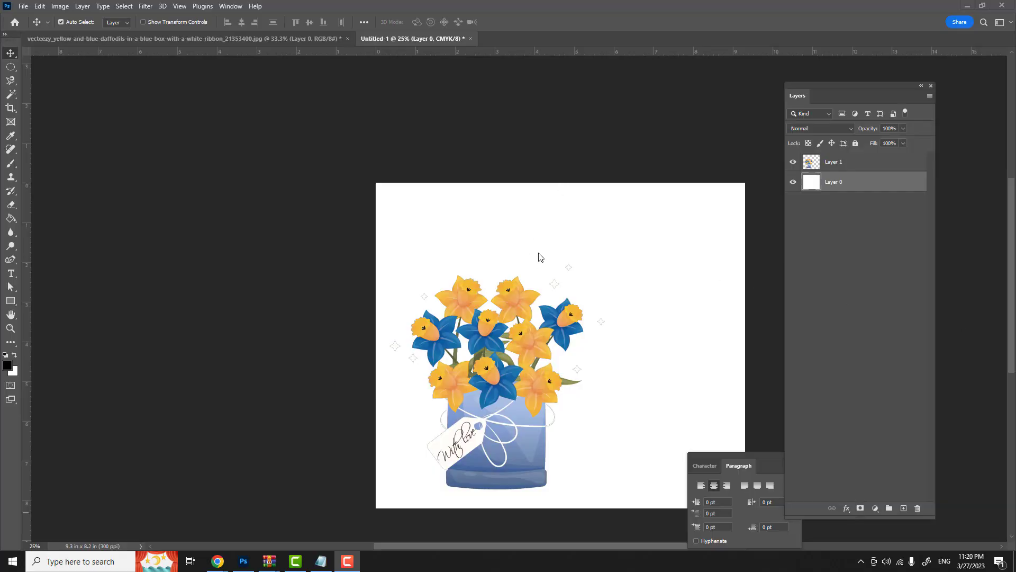
- Add a Gradient Overlay to the white background layer and open the NCreative Gradients presets for its gradient
{"action": "left_click", "coordinate": [881, 180]}
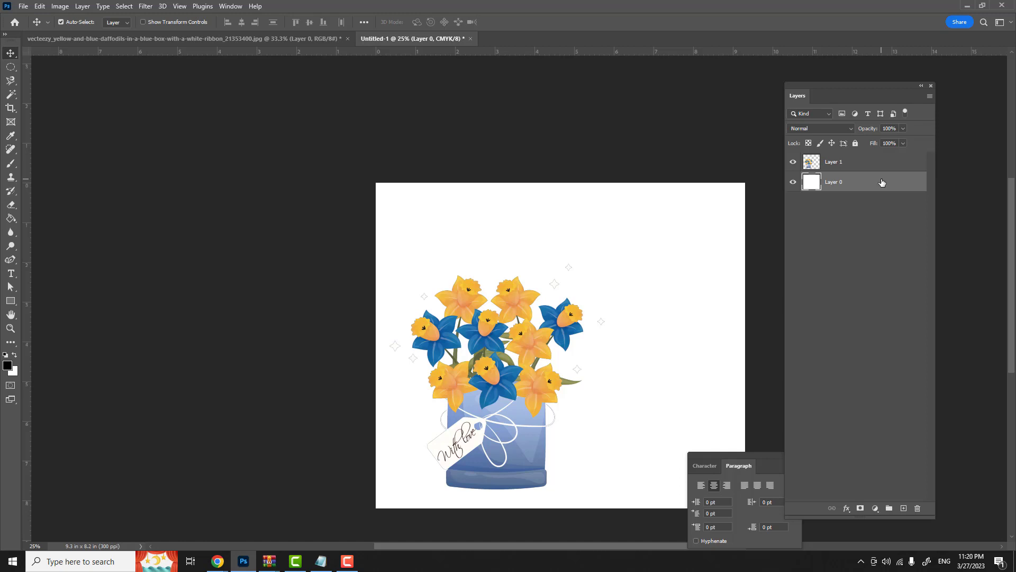
{"action": "double_click", "coordinate": [882, 182]}
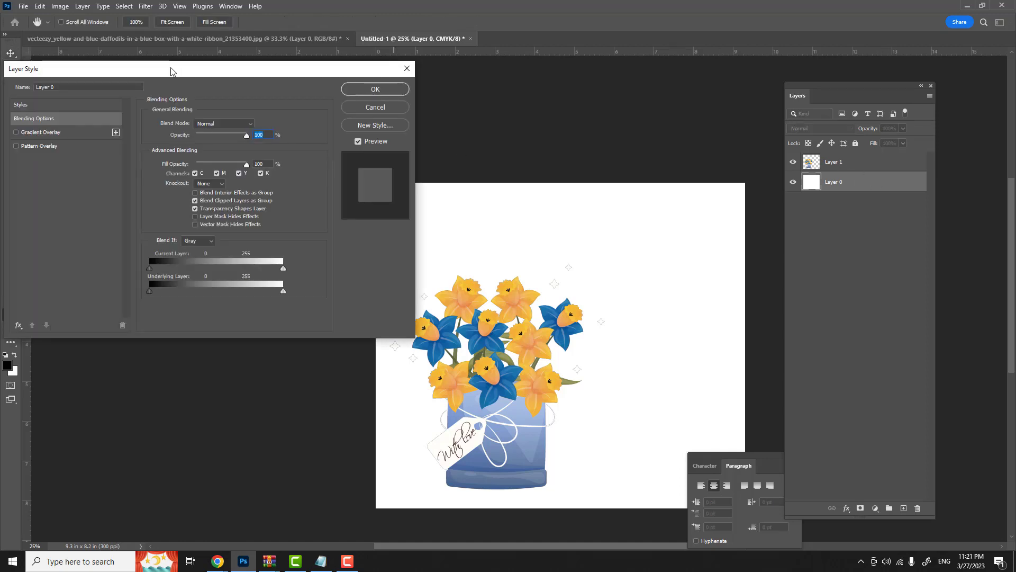
{"action": "left_click_drag", "start_coordinate": [170, 71], "coordinate": [262, 81]}
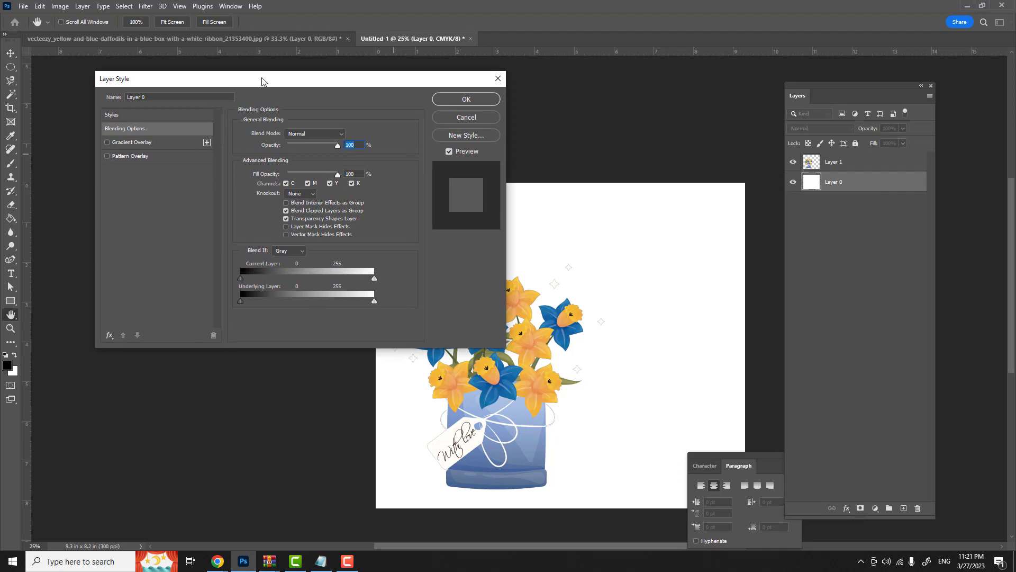
{"action": "left_click", "coordinate": [107, 143]}
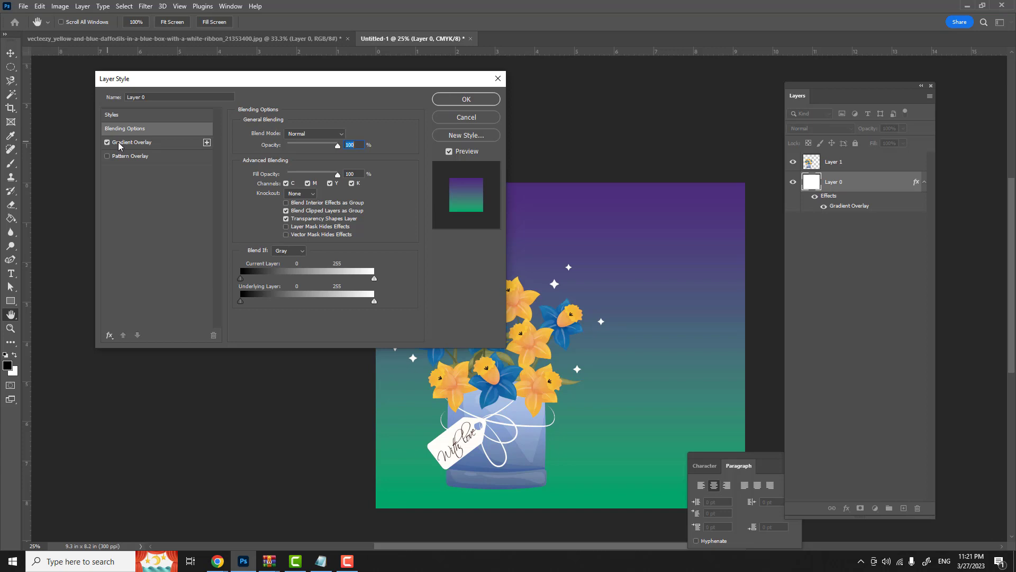
{"action": "left_click", "coordinate": [119, 146]}
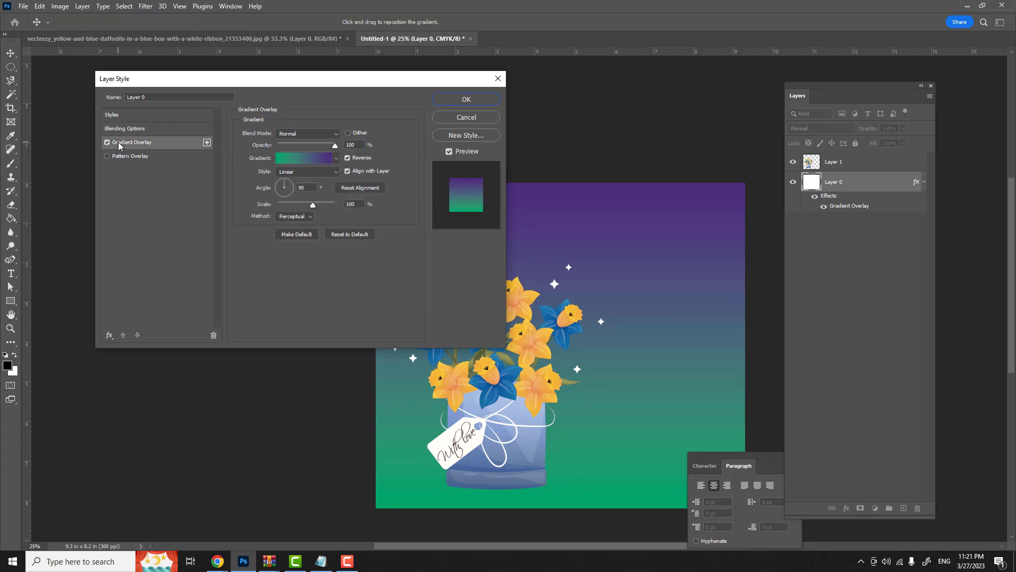
{"action": "left_click", "coordinate": [306, 159]}
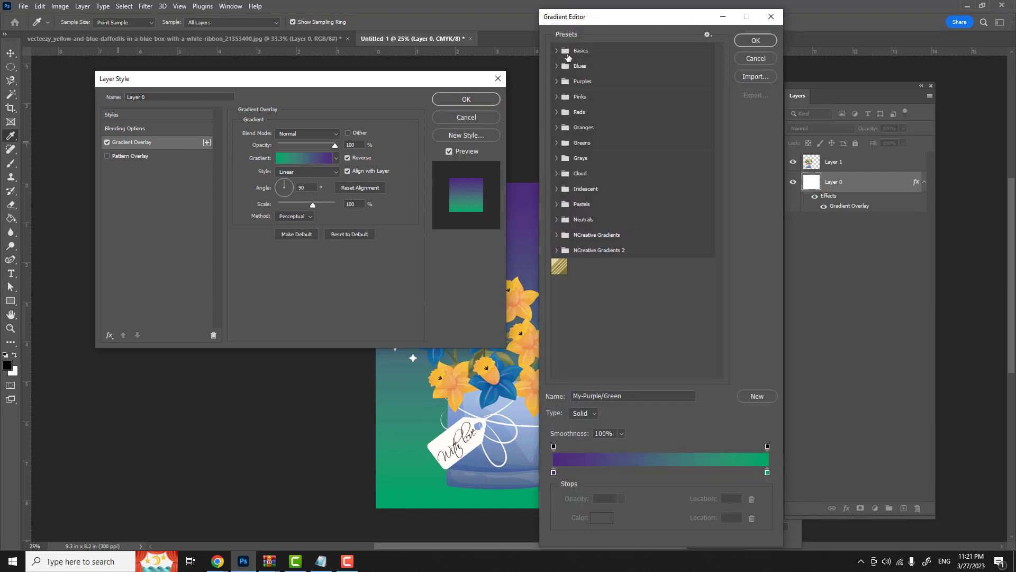
{"action": "left_click", "coordinate": [556, 235]}
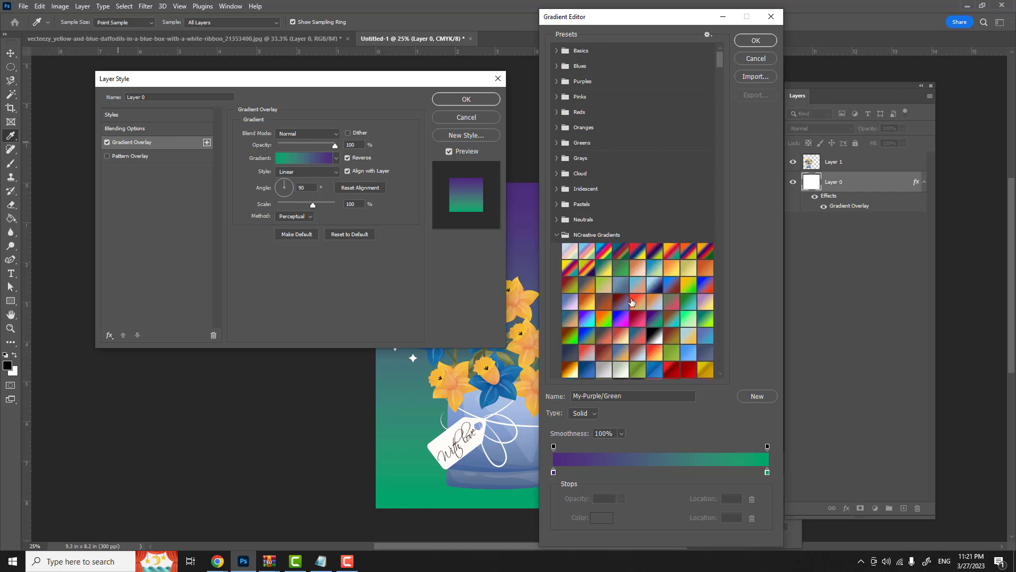
- Try the High Temperature and Bleus gradient presets on the background layer
{"action": "scroll", "coordinate": [631, 301], "scroll_direction": "down", "scroll_amount": 5}
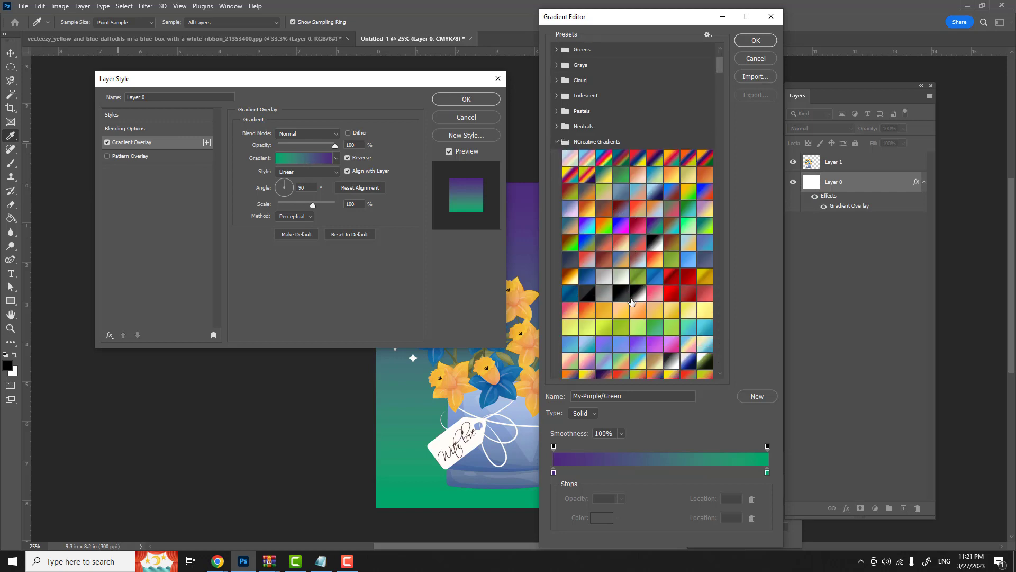
{"action": "scroll", "coordinate": [632, 302], "scroll_direction": "down", "scroll_amount": 7}
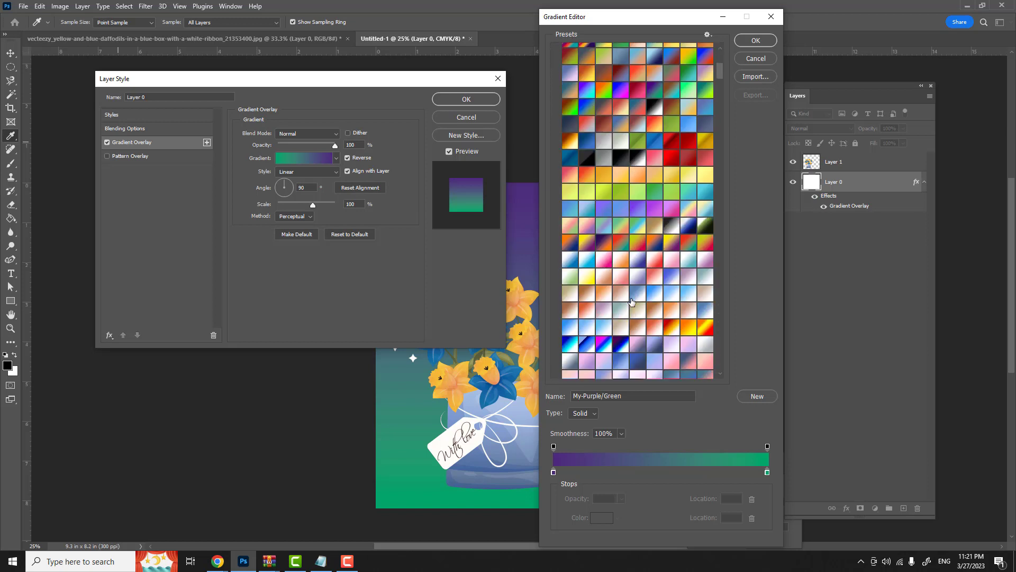
{"action": "scroll", "coordinate": [631, 301], "scroll_direction": "down", "scroll_amount": 3}
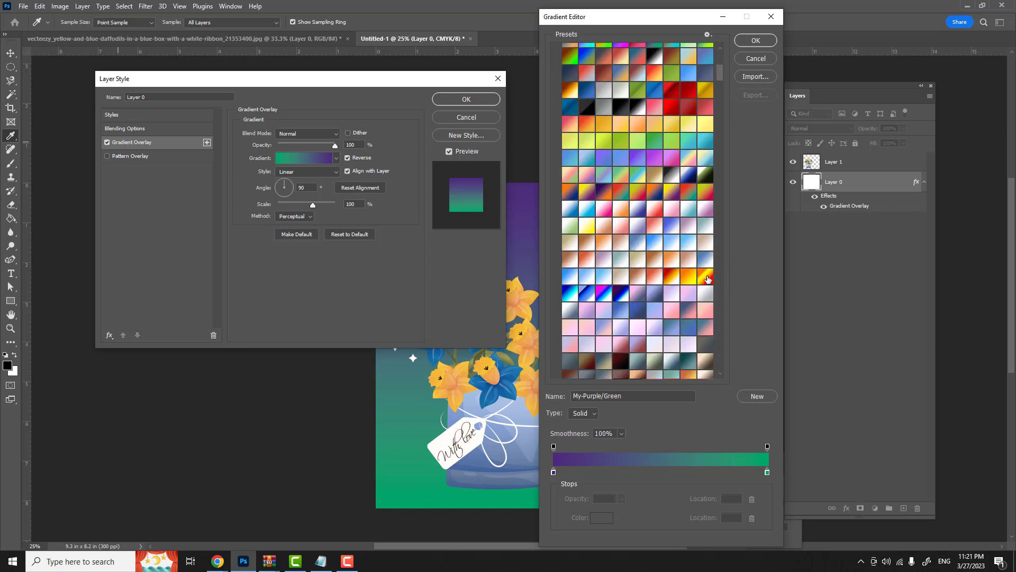
{"action": "left_click", "coordinate": [706, 276]}
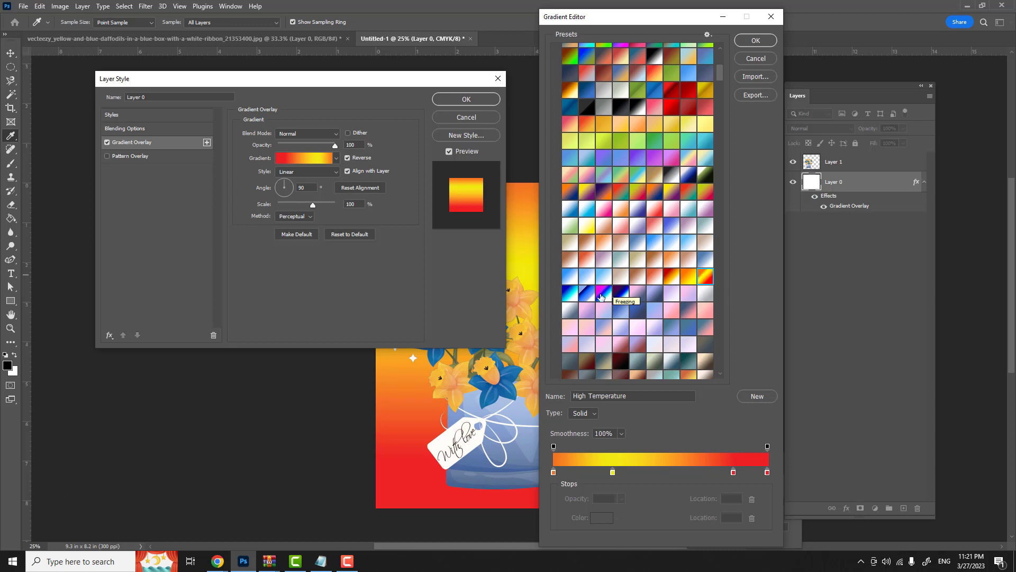
{"action": "left_click", "coordinate": [607, 294]}
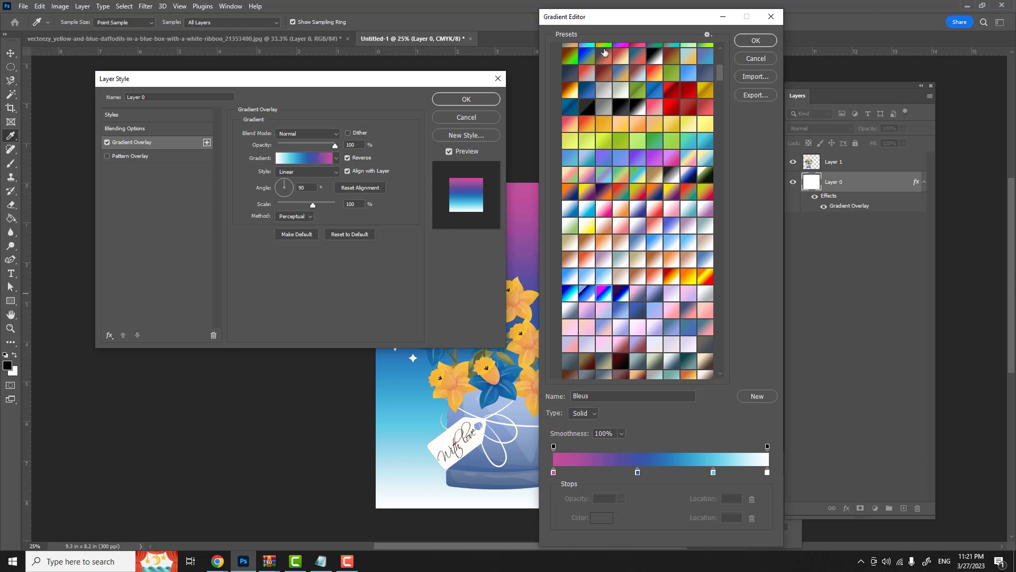
- Apply the Green, Yellow gradient preset to the background overlay and turn off Reverse so the yellow end sits at the base of the canvas
{"action": "left_click_drag", "start_coordinate": [610, 20], "coordinate": [654, 10]}
{"action": "scroll", "coordinate": [693, 212], "scroll_direction": "up", "scroll_amount": 4}
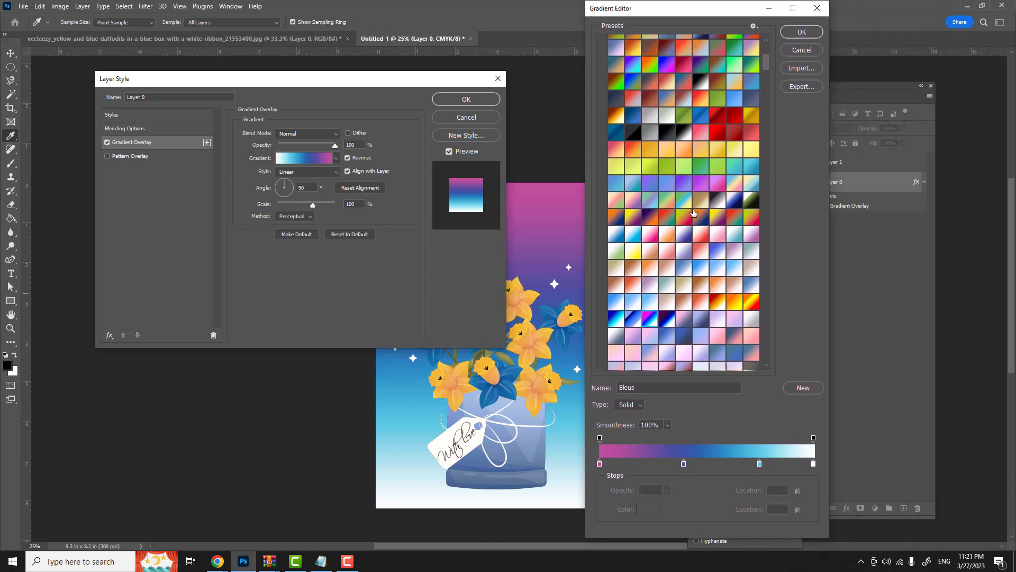
{"action": "scroll", "coordinate": [694, 211], "scroll_direction": "up", "scroll_amount": 4}
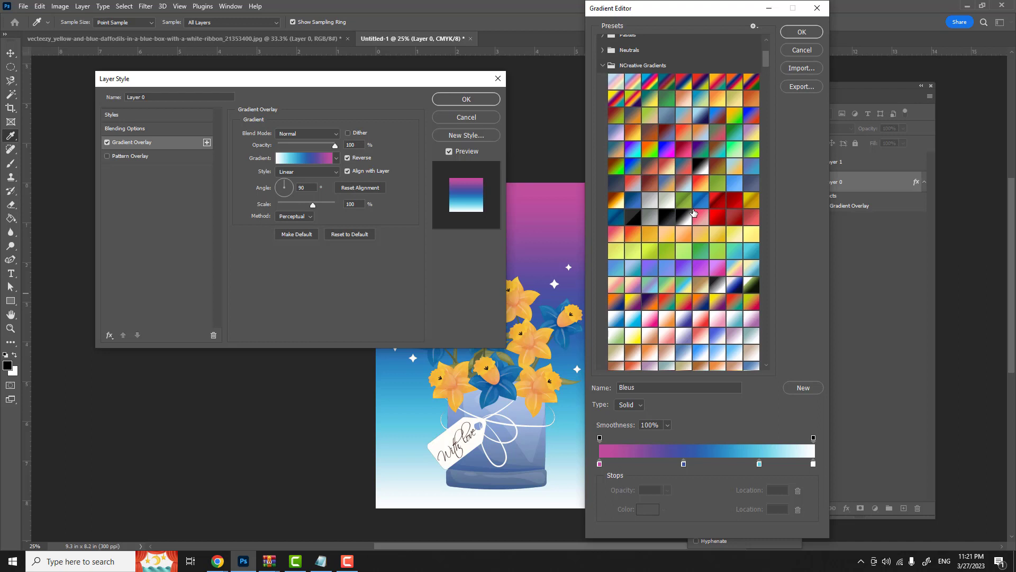
{"action": "scroll", "coordinate": [694, 212], "scroll_direction": "up", "scroll_amount": 2}
{"action": "scroll", "coordinate": [694, 213], "scroll_direction": "down", "scroll_amount": 3}
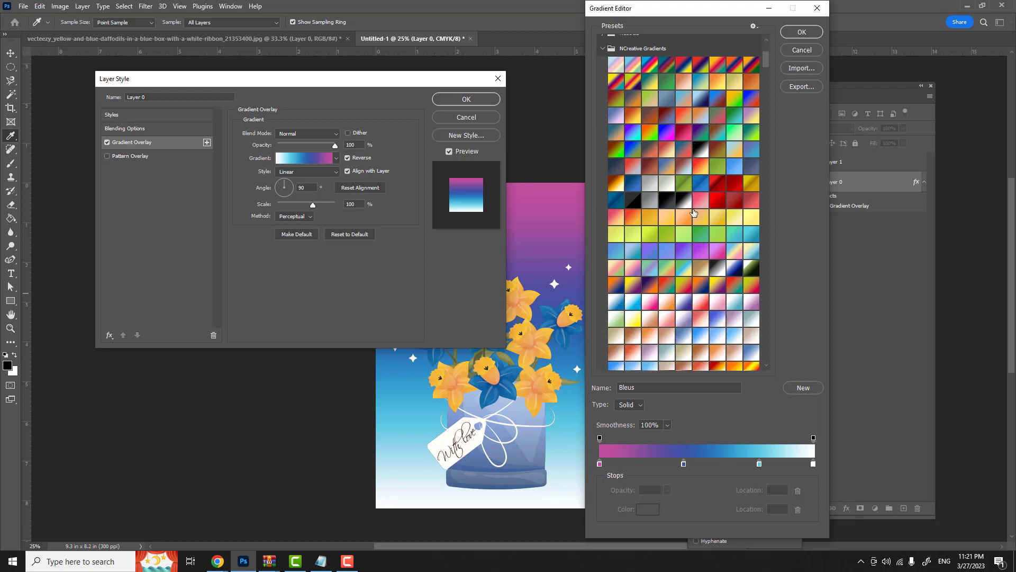
{"action": "scroll", "coordinate": [693, 212], "scroll_direction": "down", "scroll_amount": 1}
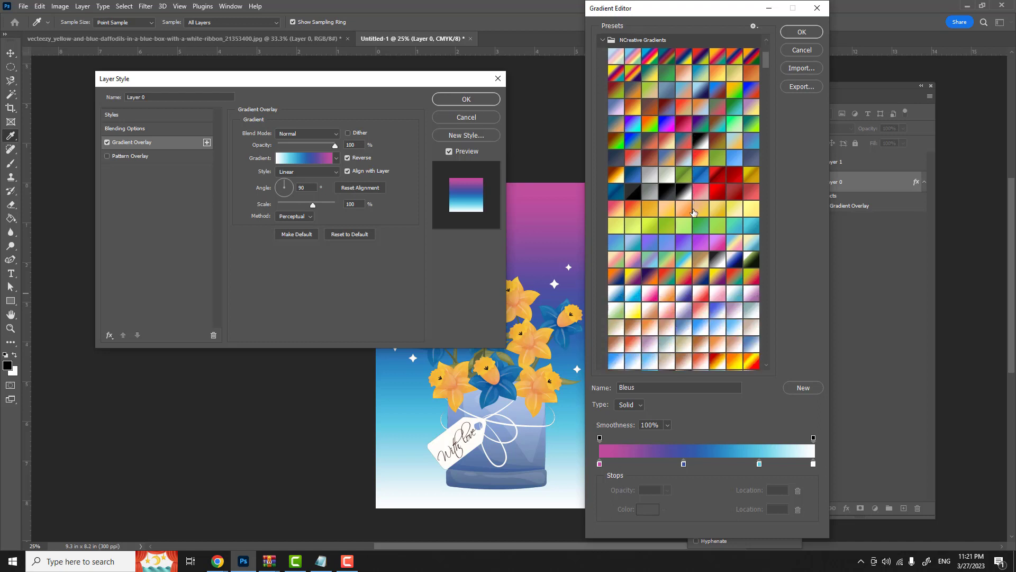
{"action": "scroll", "coordinate": [694, 211], "scroll_direction": "down", "scroll_amount": 6}
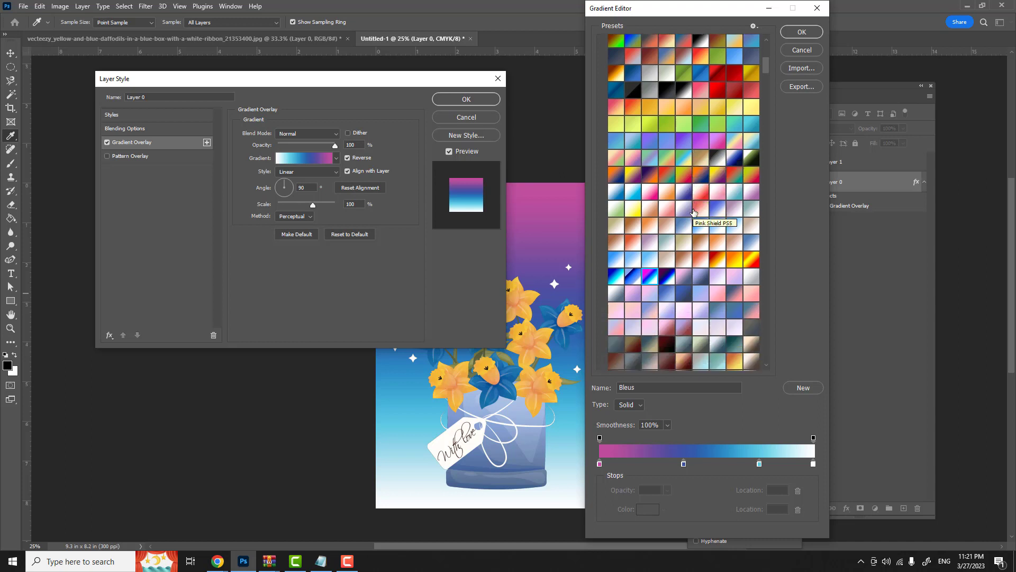
{"action": "scroll", "coordinate": [693, 212], "scroll_direction": "down", "scroll_amount": 4}
{"action": "left_click_drag", "start_coordinate": [767, 68], "coordinate": [788, 179]}
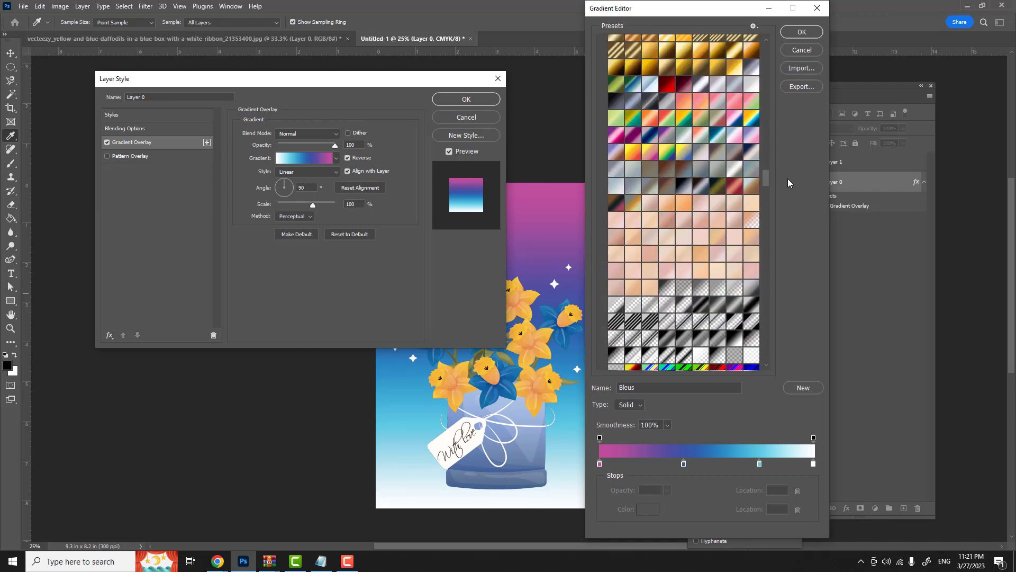
{"action": "left_click", "coordinate": [667, 153]}
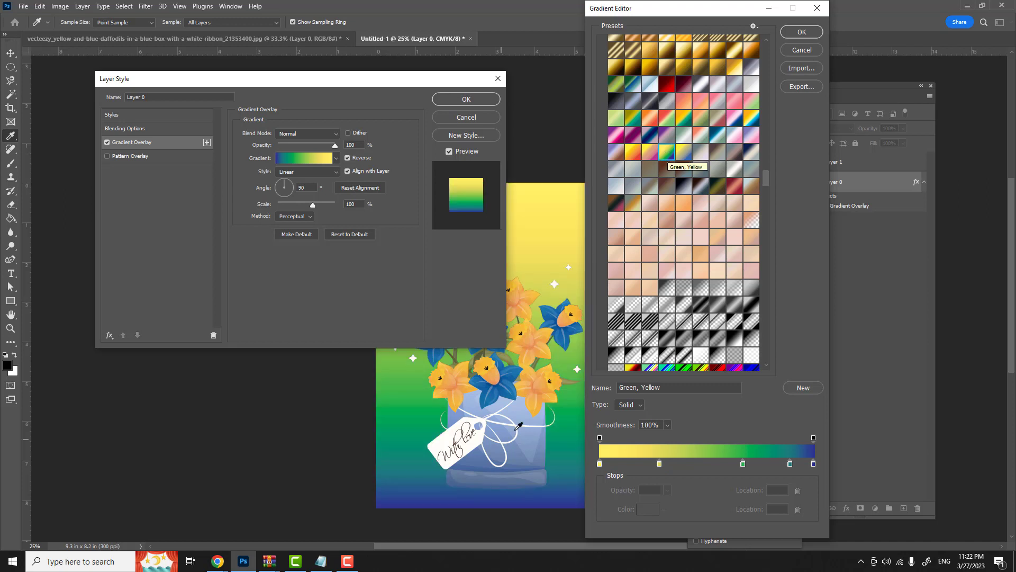
{"action": "left_click", "coordinate": [802, 33]}
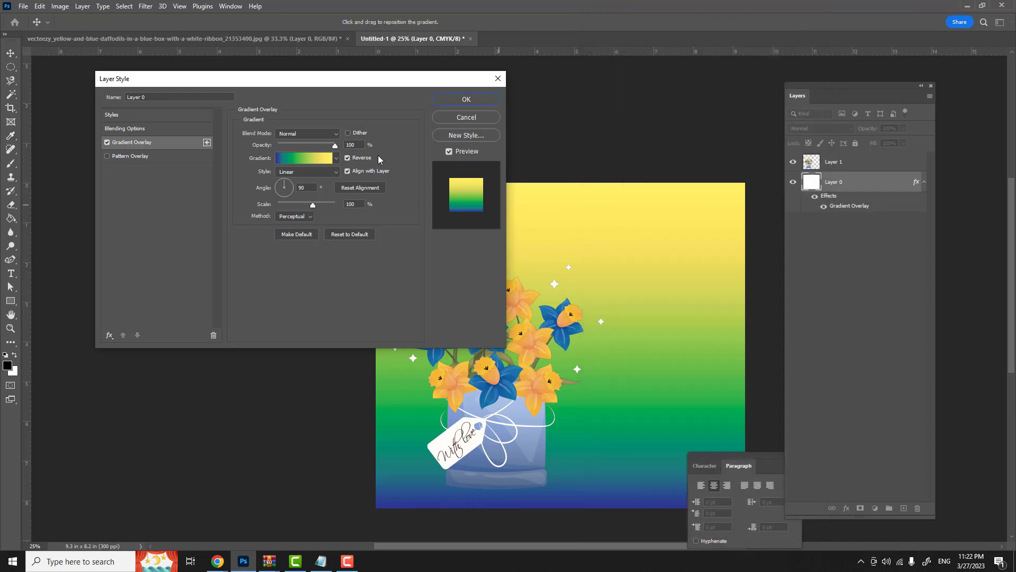
{"action": "left_click", "coordinate": [348, 158]}
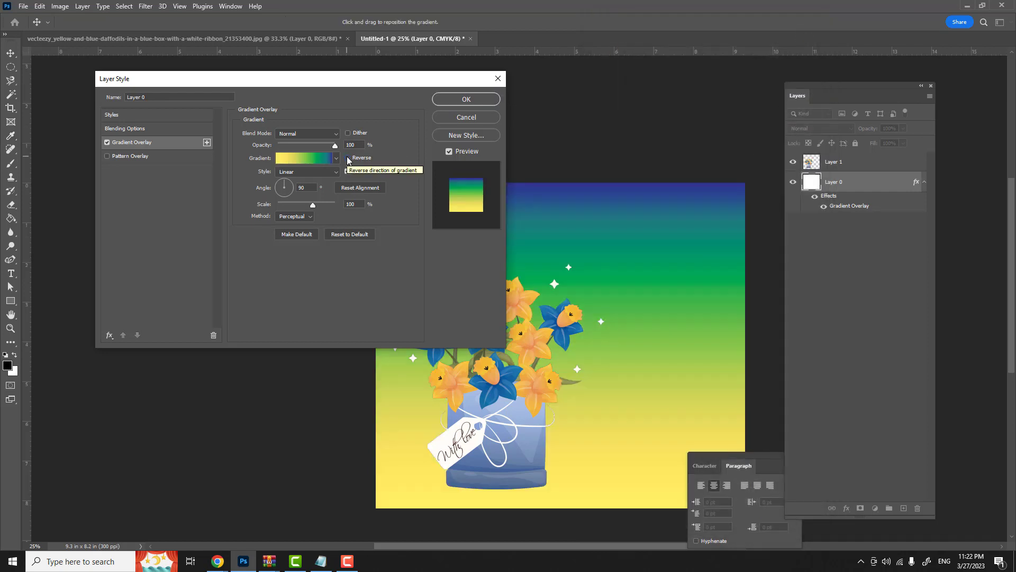
{"action": "left_click_drag", "start_coordinate": [386, 83], "coordinate": [329, 55]}
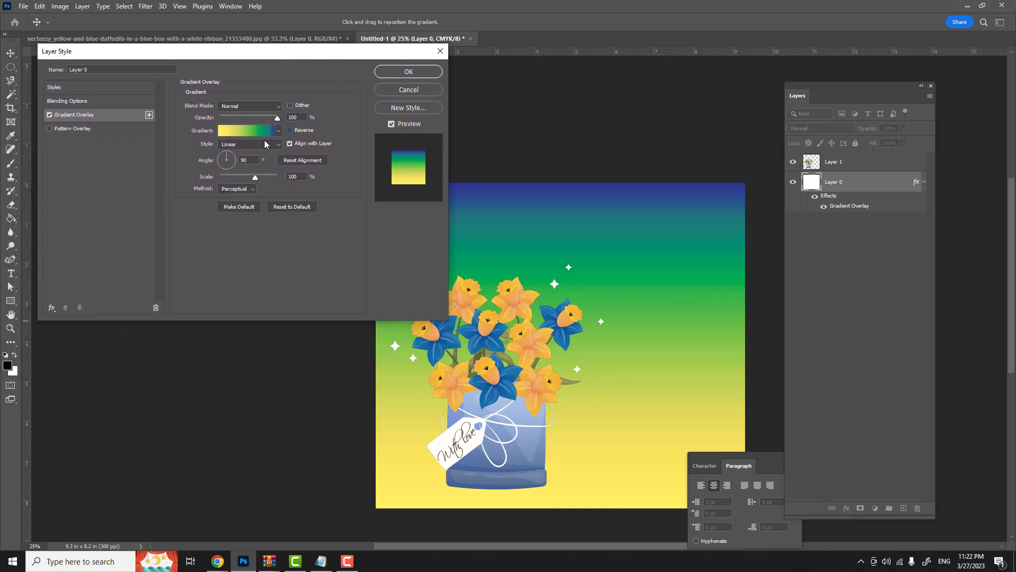
- Edit the overlay's gradient and set the color of its first yellow stop, at location 0, to fdf06d
{"action": "left_click", "coordinate": [241, 129]}
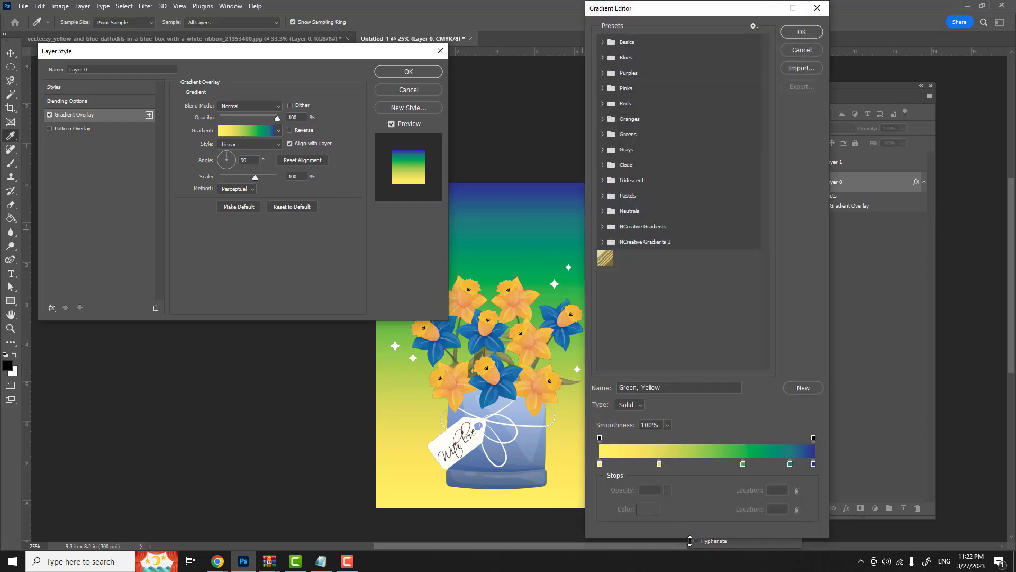
{"action": "left_click_drag", "start_coordinate": [690, 540], "coordinate": [692, 229]}
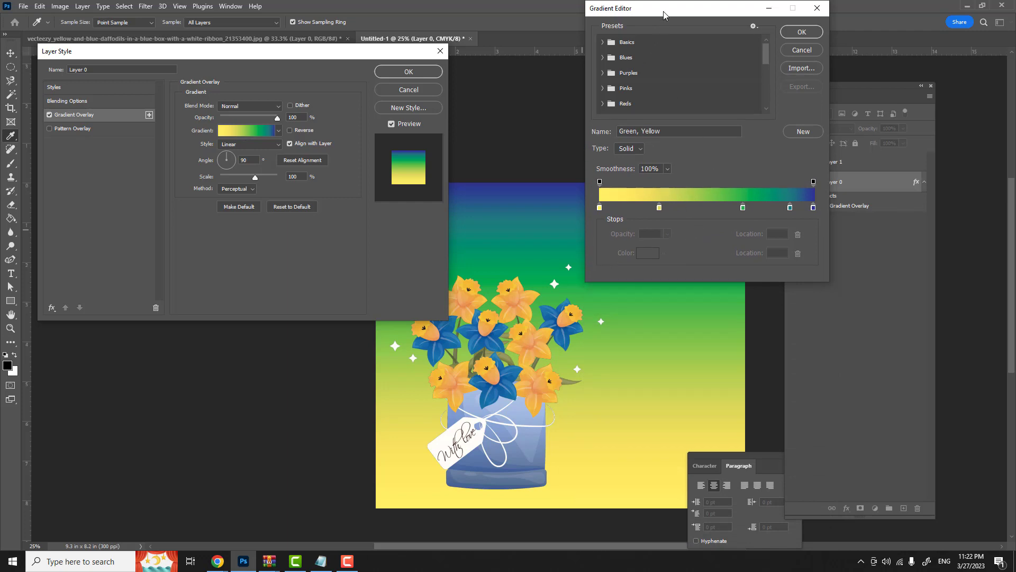
{"action": "left_click_drag", "start_coordinate": [664, 14], "coordinate": [714, 14]}
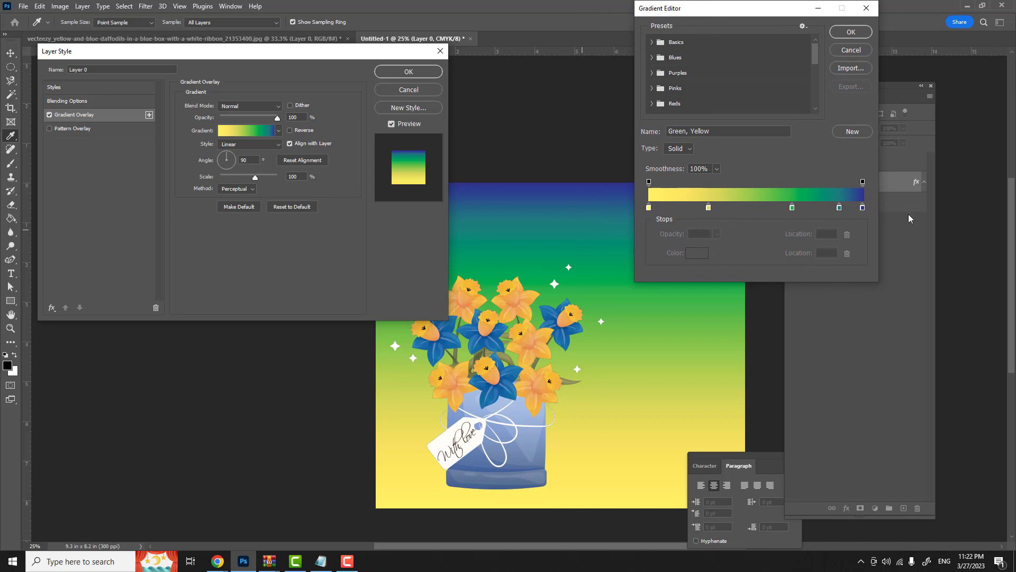
{"action": "left_click", "coordinate": [650, 207]}
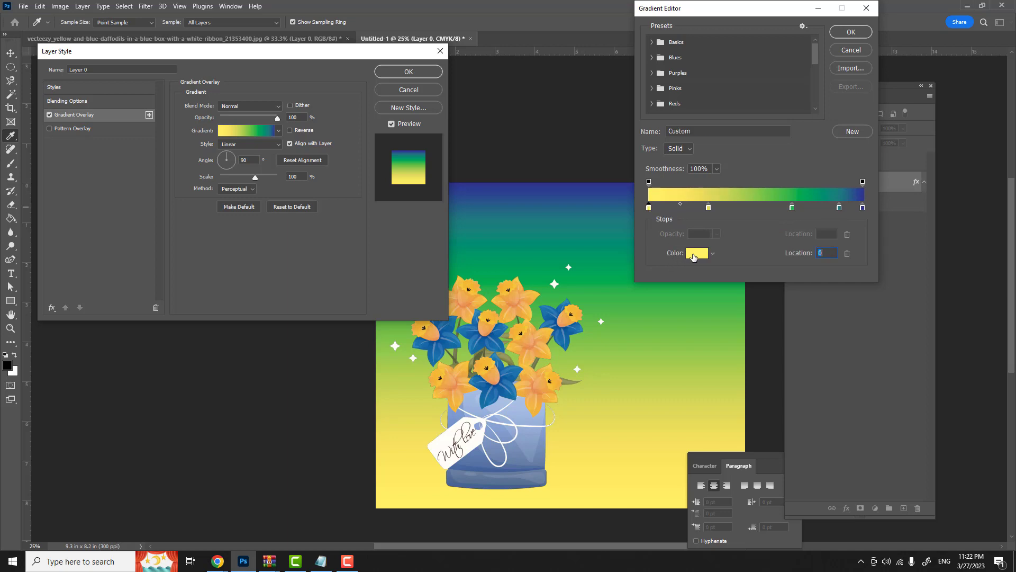
{"action": "left_click", "coordinate": [712, 253]}
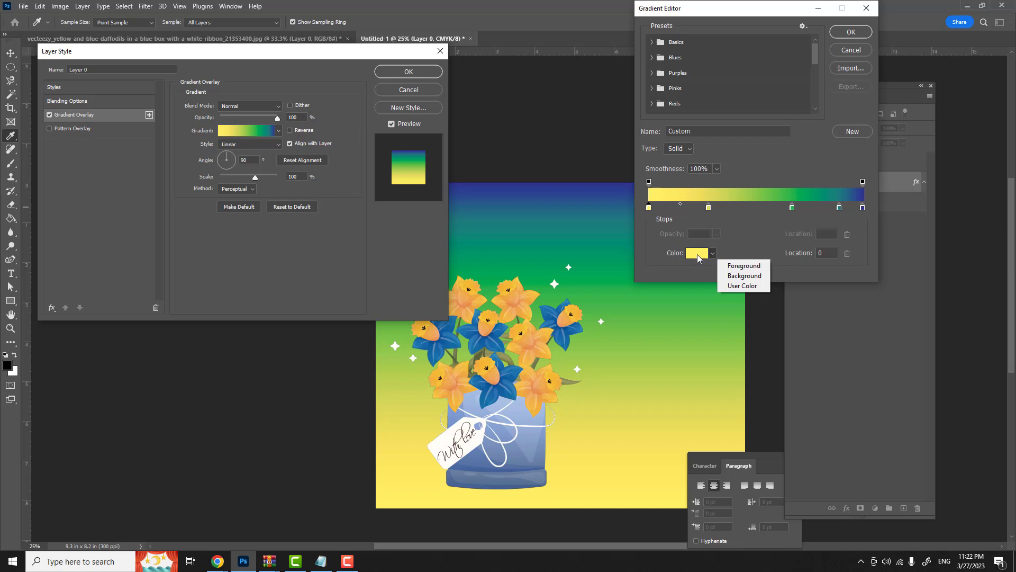
{"action": "left_click", "coordinate": [697, 258]}
{"action": "left_click", "coordinate": [698, 255]}
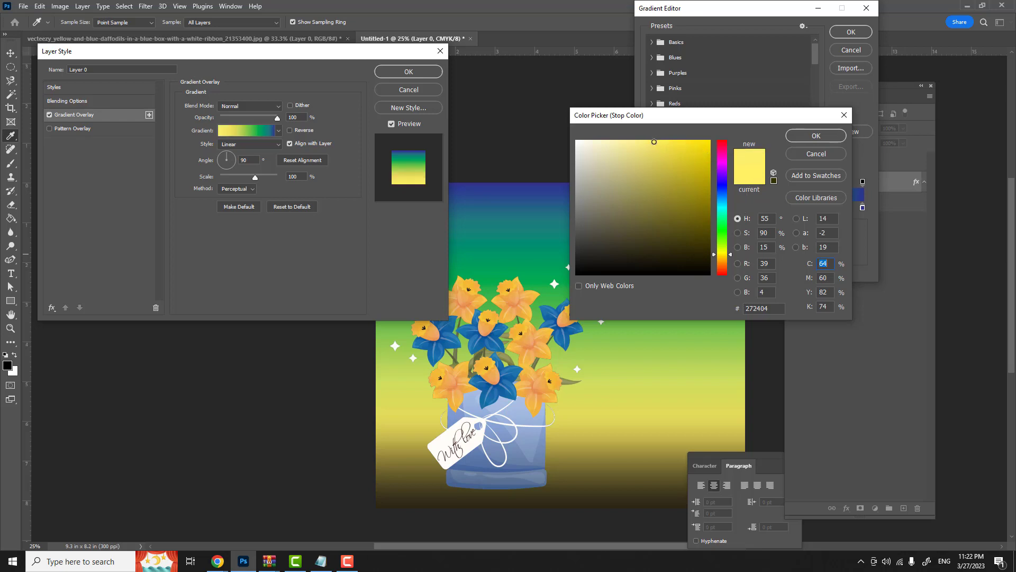
{"action": "left_click", "coordinate": [654, 141]}
{"action": "left_click", "coordinate": [643, 142]}
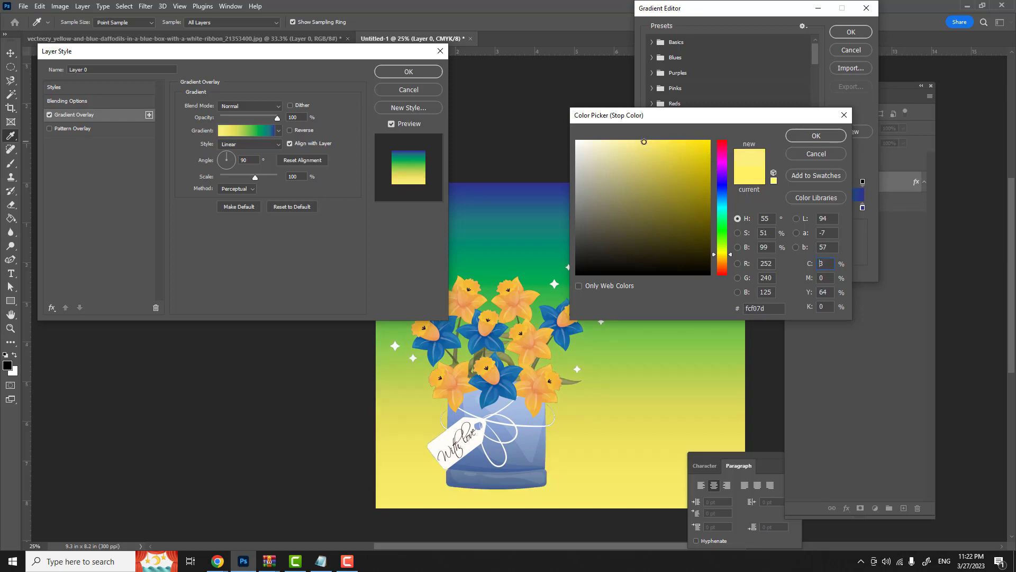
{"action": "left_click", "coordinate": [688, 143]}
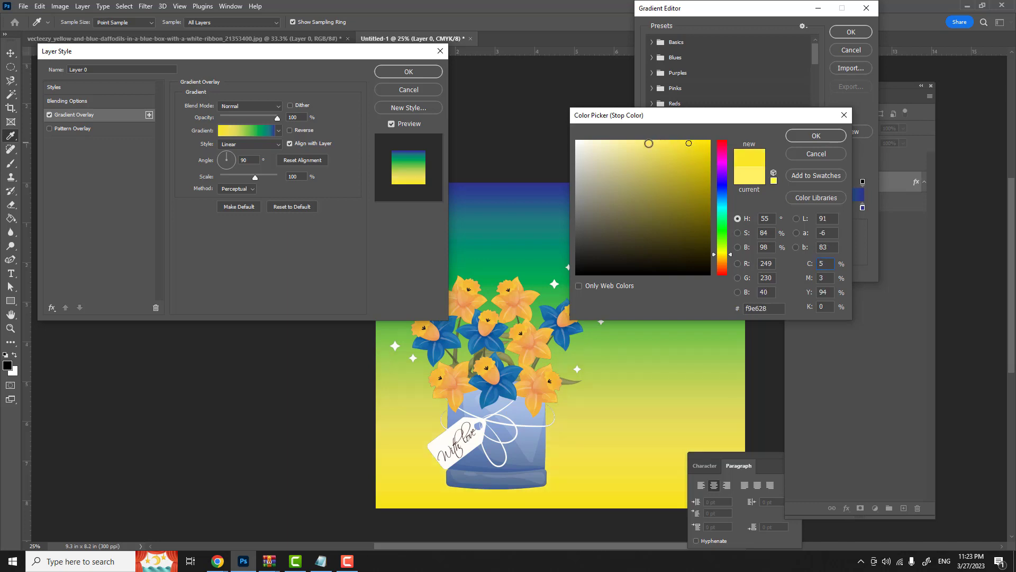
{"action": "left_click", "coordinate": [653, 141]}
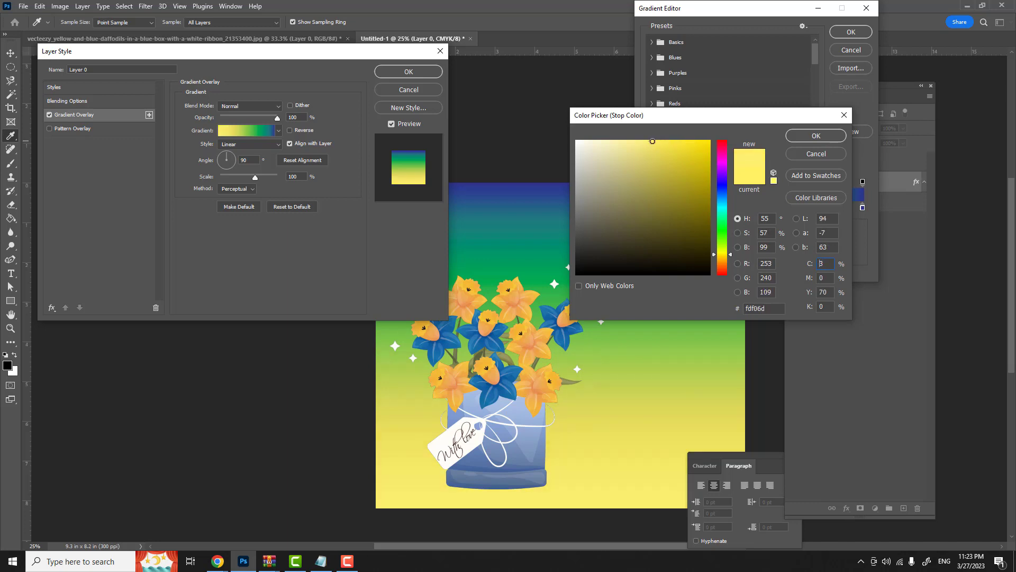
{"action": "left_click", "coordinate": [808, 135]}
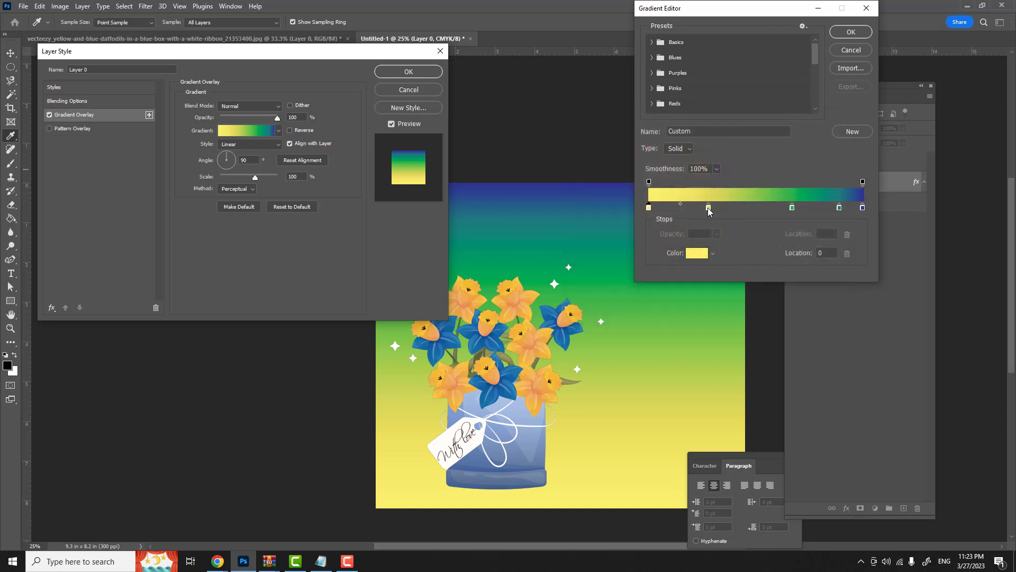
- Change the gradient's second color stop, at location 28, to a lighter pale yellow
{"action": "left_click", "coordinate": [709, 208]}
{"action": "left_click", "coordinate": [697, 256]}
{"action": "left_click", "coordinate": [659, 141]}
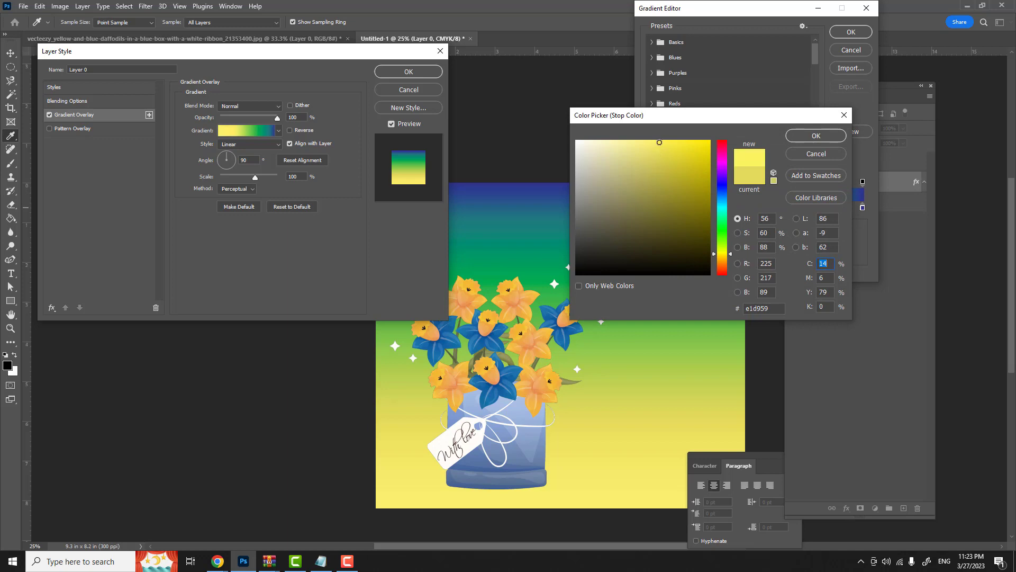
{"action": "left_click", "coordinate": [648, 141]}
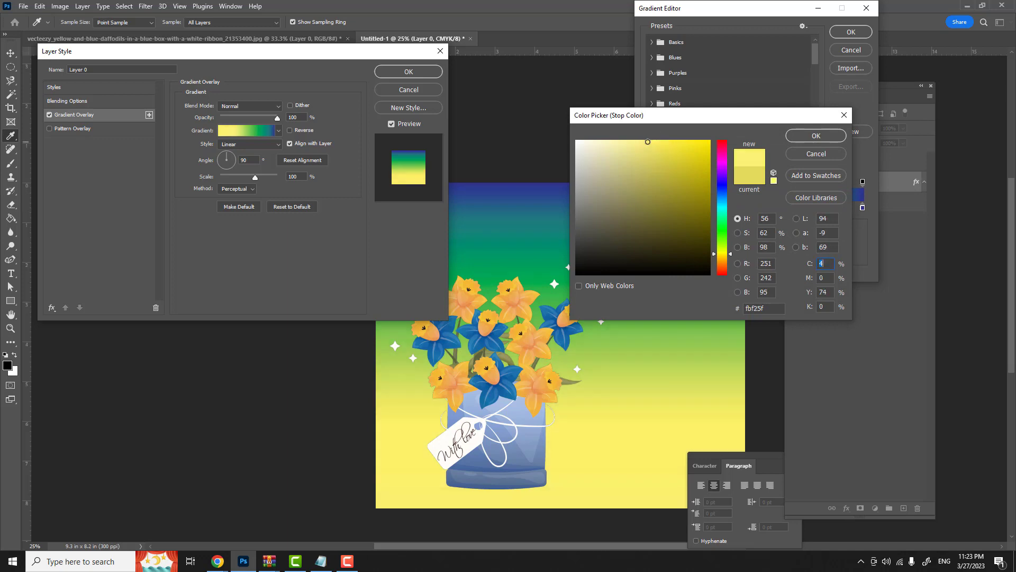
{"action": "left_click", "coordinate": [817, 137]}
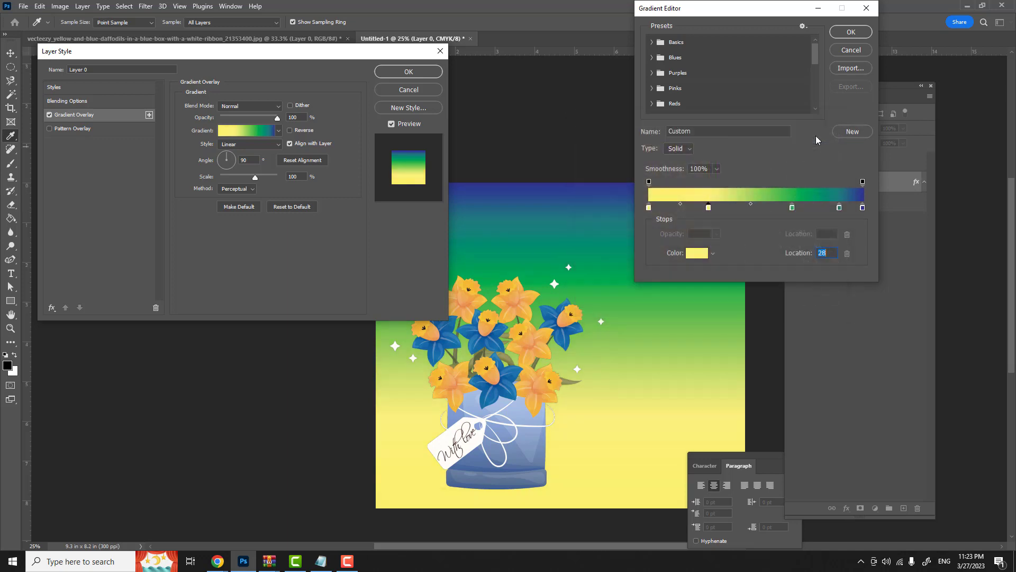
- Change the gradient's green color stop, at location 67, to the light green 8cfaaa
{"action": "left_click", "coordinate": [792, 208]}
{"action": "left_click", "coordinate": [695, 255]}
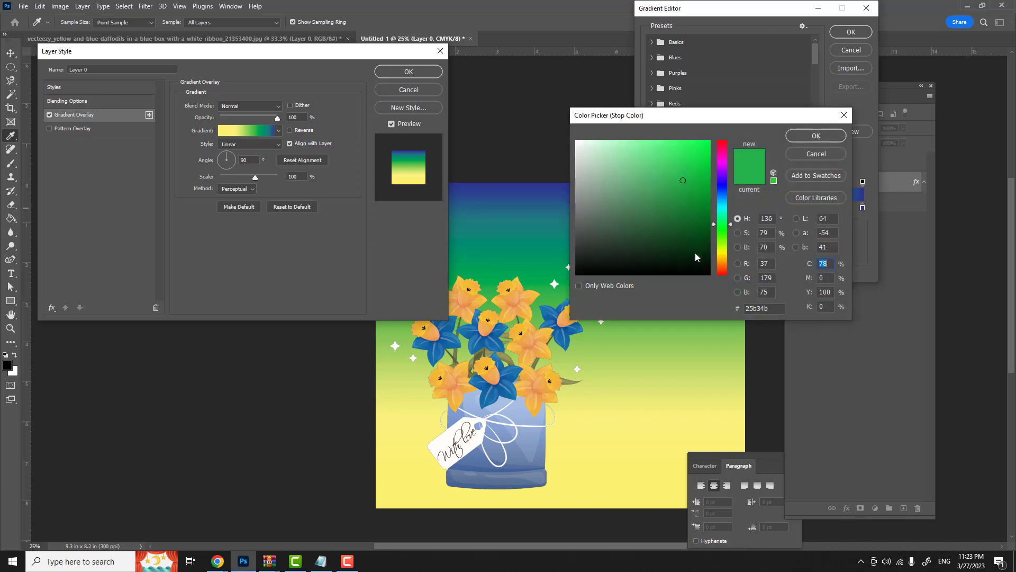
{"action": "left_click", "coordinate": [661, 144]}
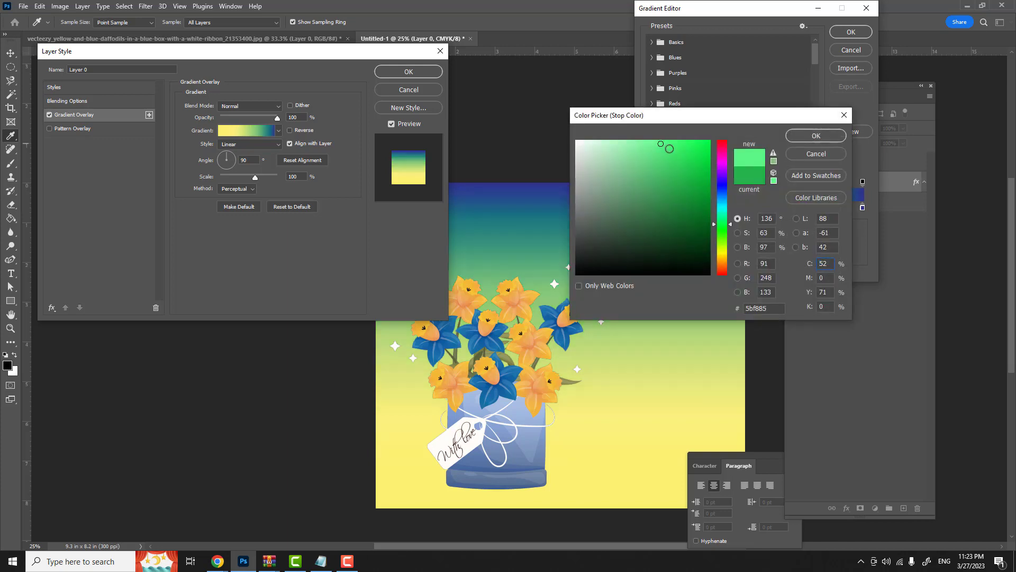
{"action": "left_click", "coordinate": [636, 143]}
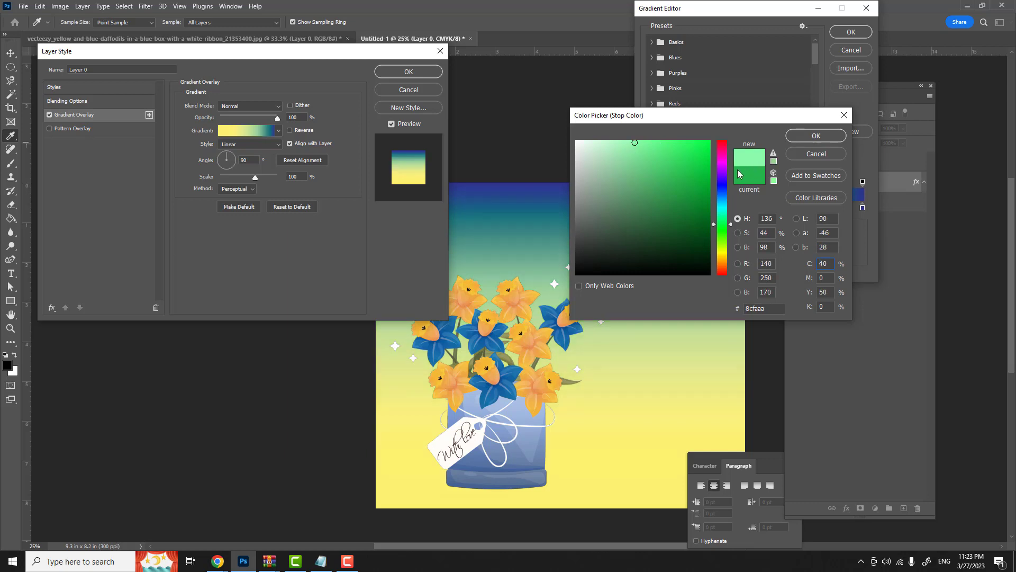
{"action": "left_click", "coordinate": [814, 136]}
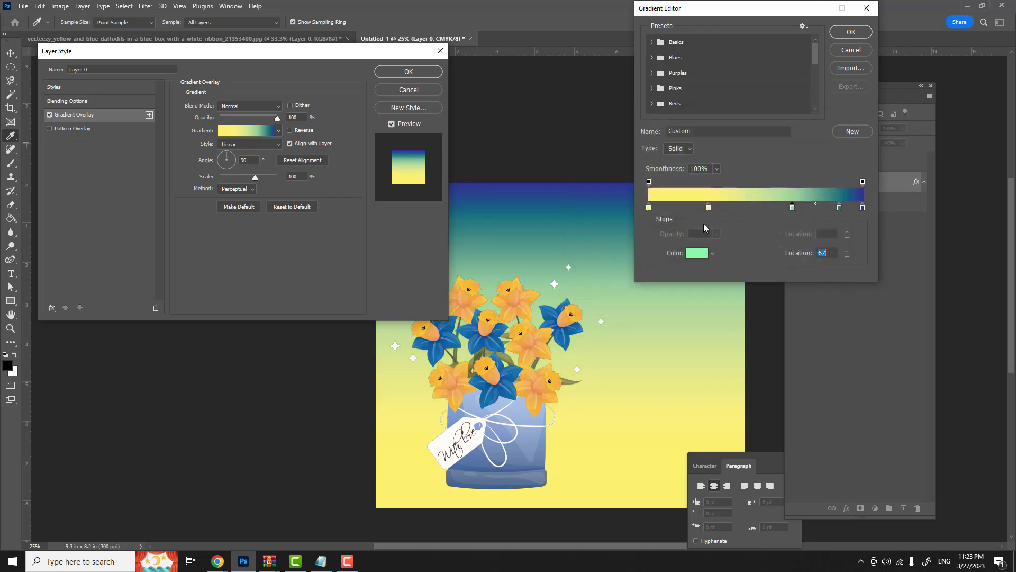
- Remove the teal color stop between green and blue, and move the light green stop to location 76
{"action": "left_click", "coordinate": [840, 208]}
{"action": "left_click_drag", "start_coordinate": [840, 208], "coordinate": [840, 228]}
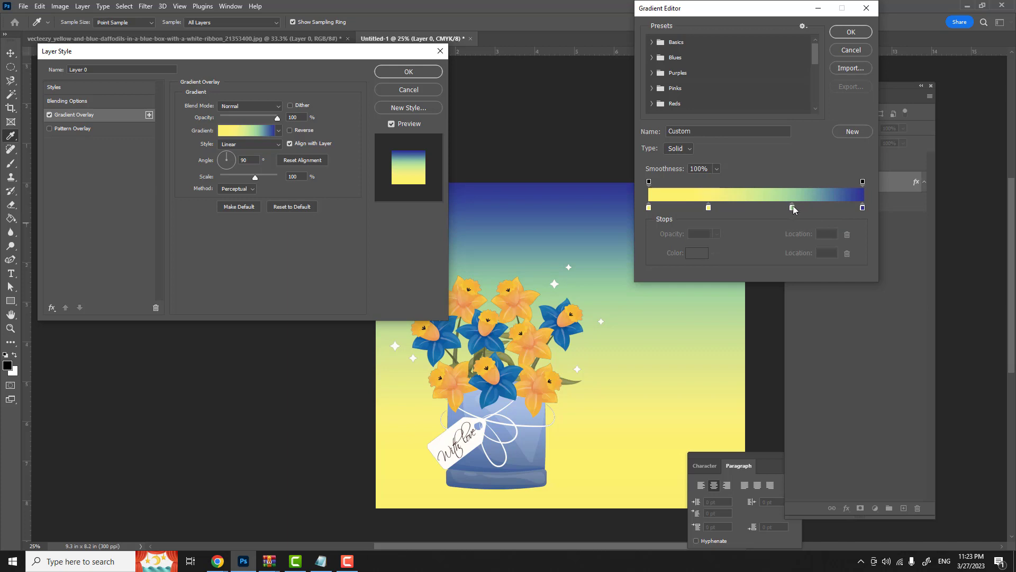
{"action": "left_click_drag", "start_coordinate": [793, 208], "coordinate": [811, 210]}
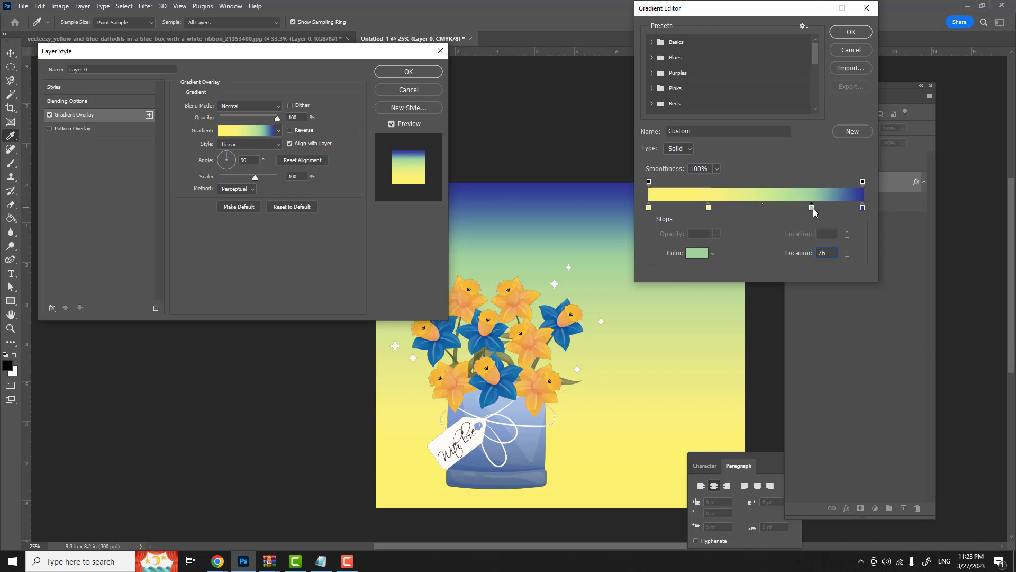
- Change the gradient's last color stop, at location 100, from dark blue to the light blue 6ab6f6
{"action": "left_click", "coordinate": [863, 208]}
{"action": "left_click", "coordinate": [700, 257]}
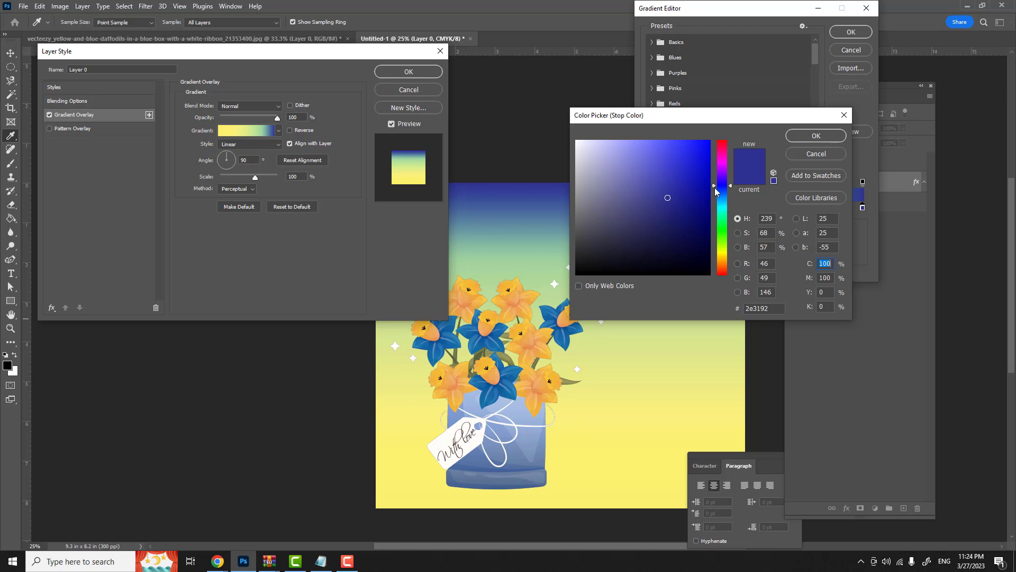
{"action": "type", "text": "98"}
{"action": "left_click_drag", "start_coordinate": [713, 186], "coordinate": [713, 197]}
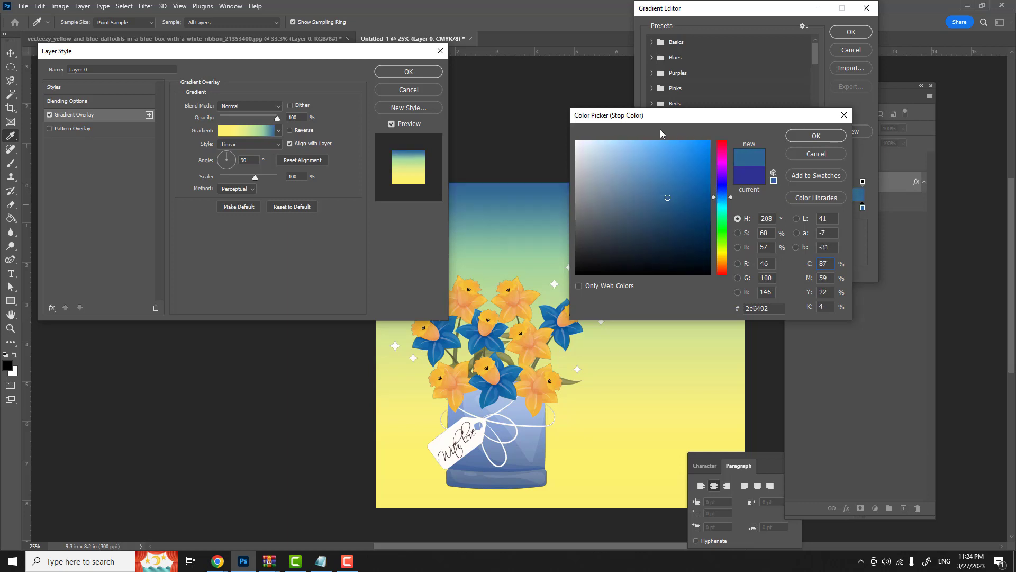
{"action": "left_click", "coordinate": [653, 144]}
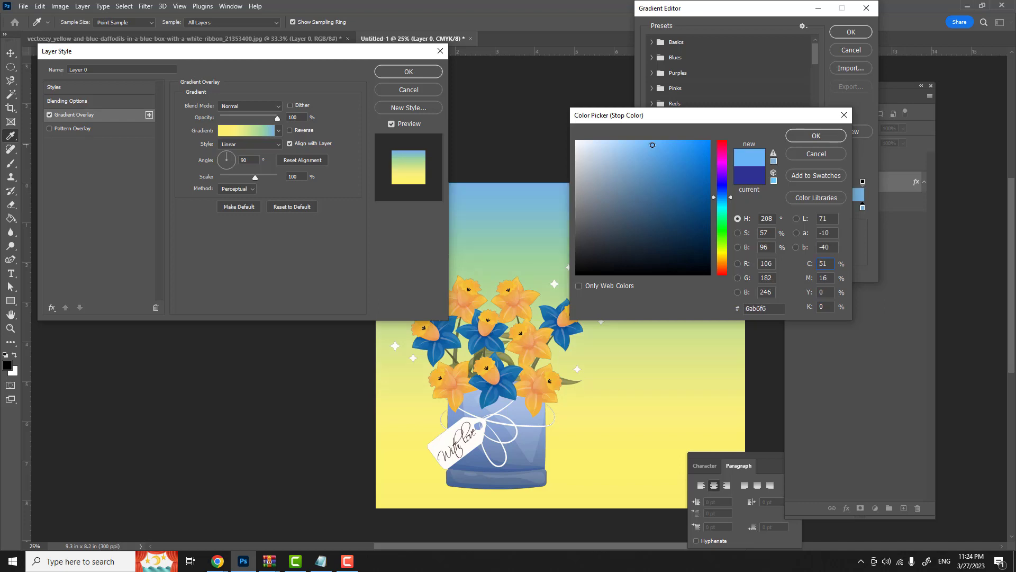
{"action": "left_click", "coordinate": [802, 136]}
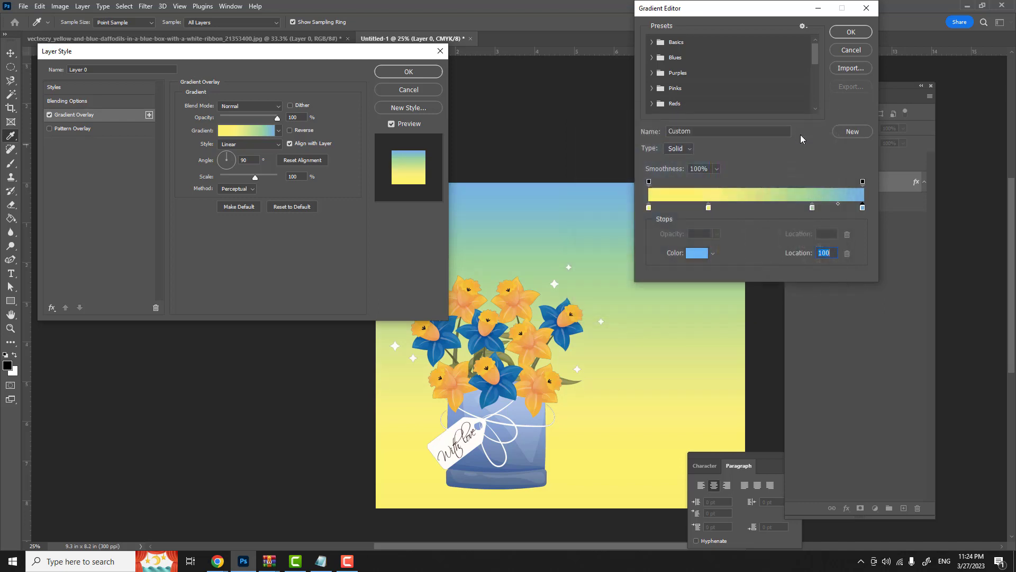
- Shift the green and blue color stops toward the yellow end, placing the blue stop at location 78
{"action": "left_click_drag", "start_coordinate": [811, 208], "coordinate": [790, 208]}
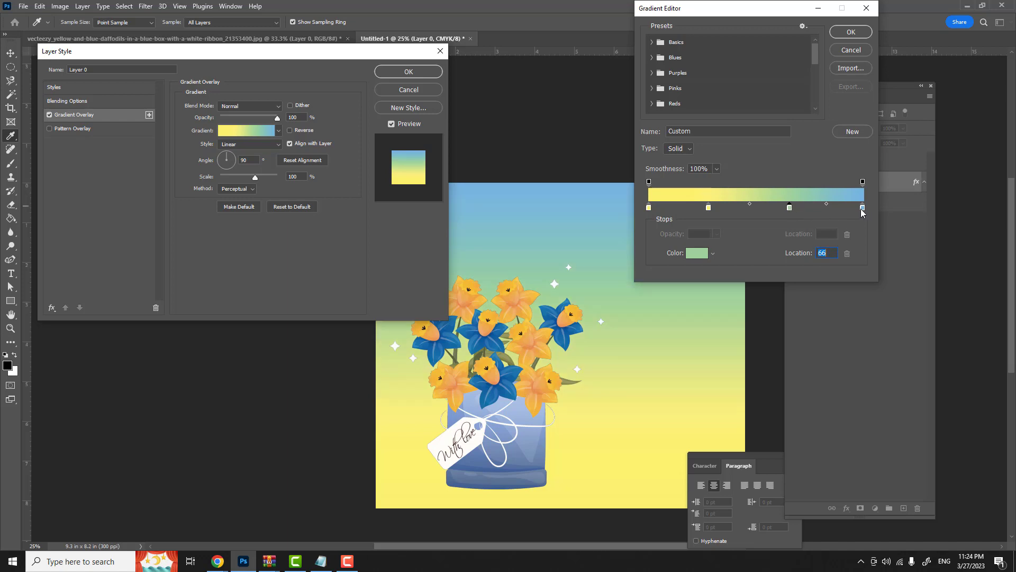
{"action": "left_click_drag", "start_coordinate": [863, 209], "coordinate": [838, 208]}
{"action": "left_click_drag", "start_coordinate": [790, 209], "coordinate": [769, 208]}
{"action": "left_click_drag", "start_coordinate": [837, 209], "coordinate": [817, 210]}
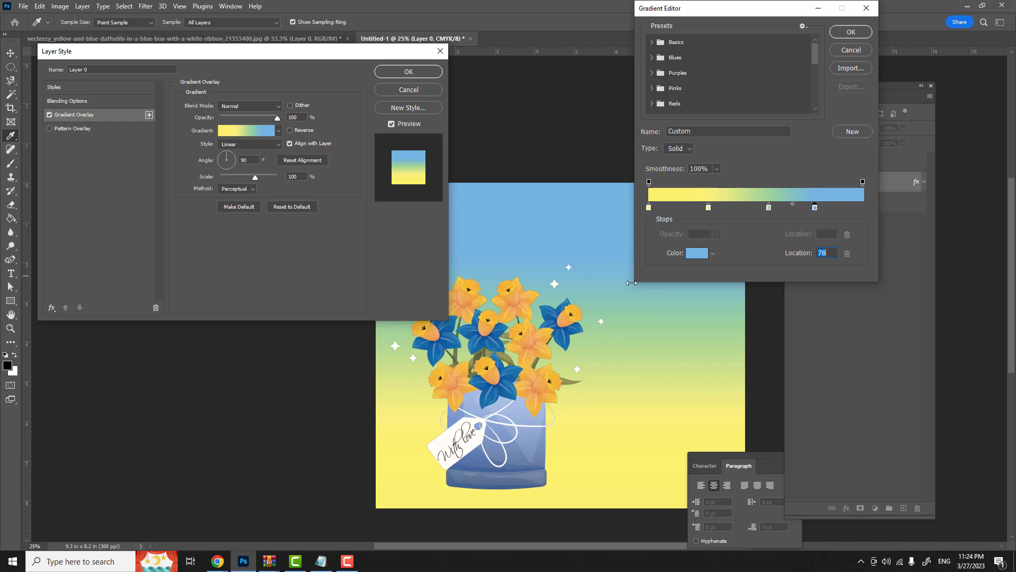
- Save the custom yellow, green and blue gradient as a new preset and apply the Gradient Overlay to the background layer
{"action": "left_click", "coordinate": [851, 131]}
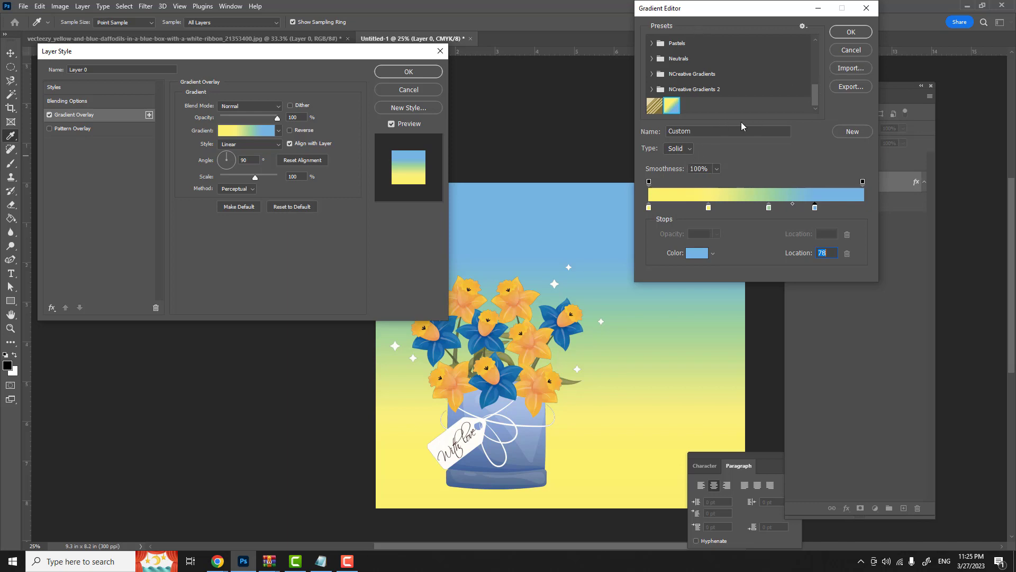
{"action": "left_click", "coordinate": [852, 31]}
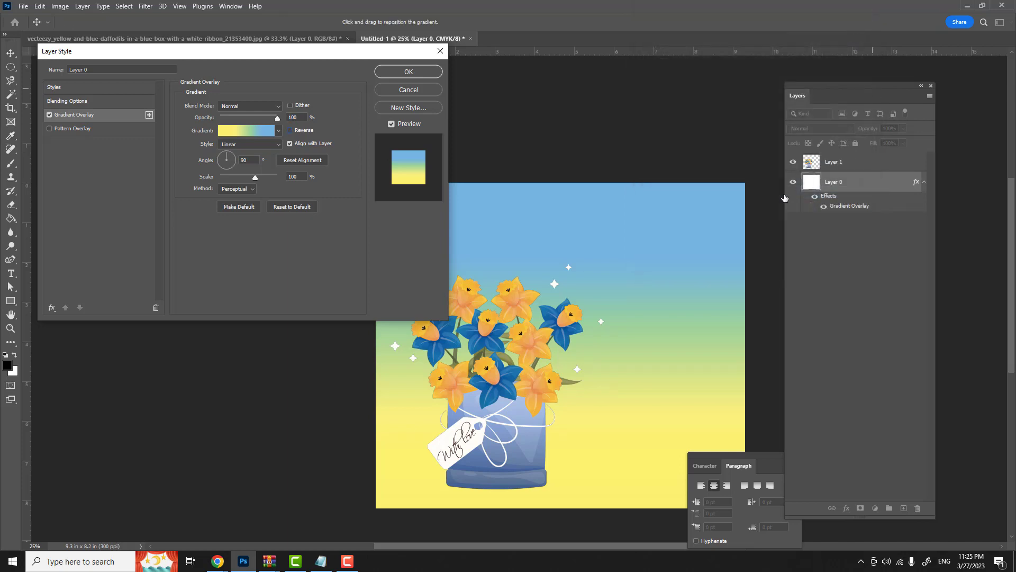
{"action": "left_click", "coordinate": [408, 73]}
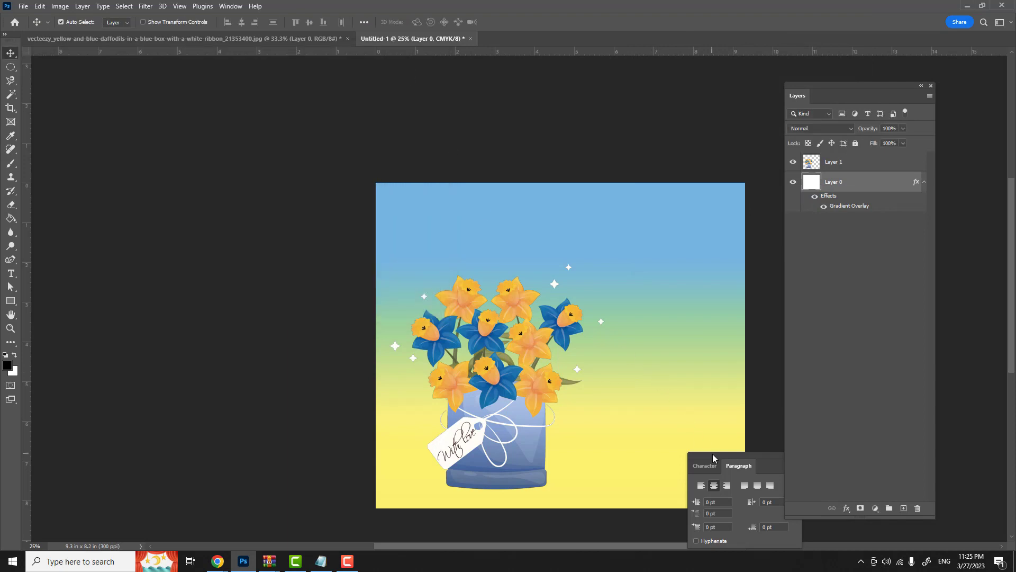
- Move the paragraph settings off the canvas and show the brush presets in the empty area beside the artwork
{"action": "left_click_drag", "start_coordinate": [715, 453], "coordinate": [798, 402]}
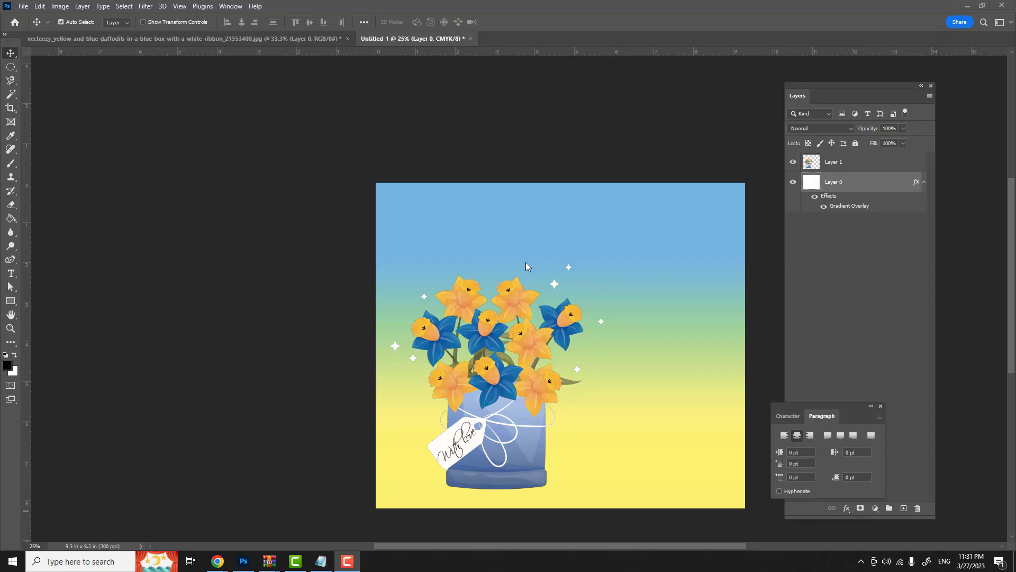
{"action": "left_click", "coordinate": [230, 9]}
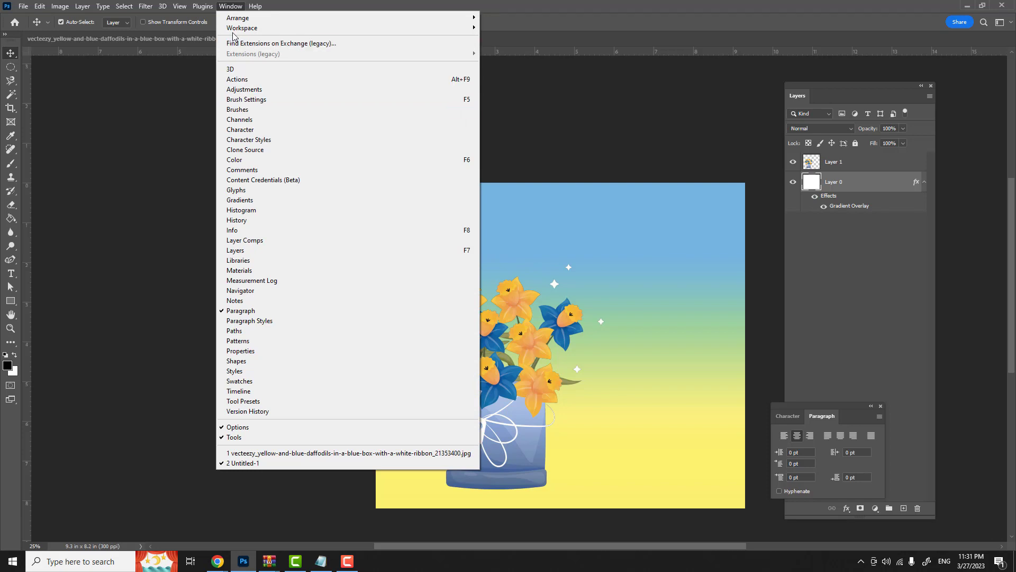
{"action": "left_click", "coordinate": [240, 108]}
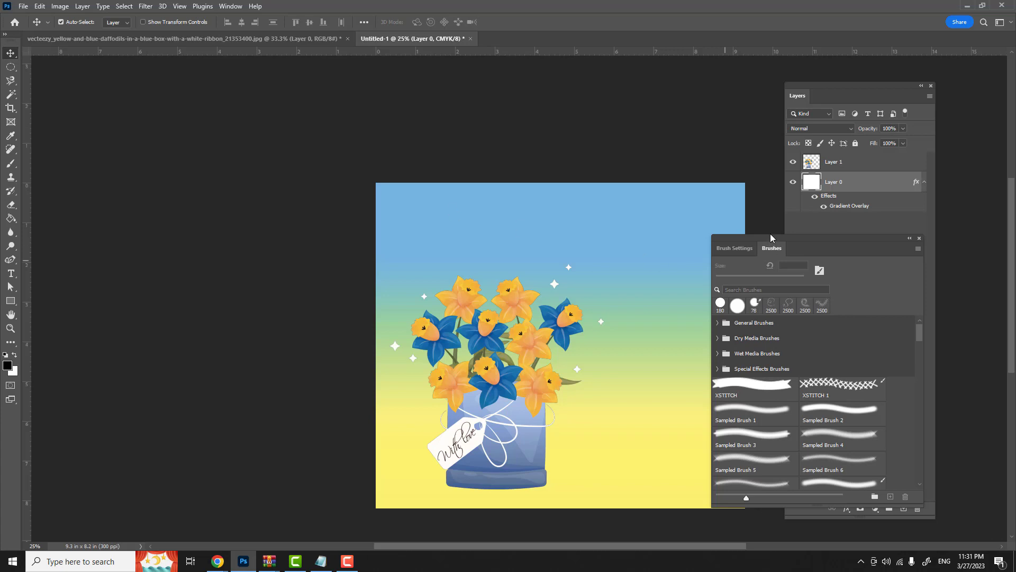
{"action": "mouse_move", "coordinate": [774, 238]}
{"action": "left_mouse_down"}
{"action": "mouse_move", "coordinate": [566, 209]}
{"action": "mouse_move", "coordinate": [207, 128]}
{"action": "left_mouse_up"}
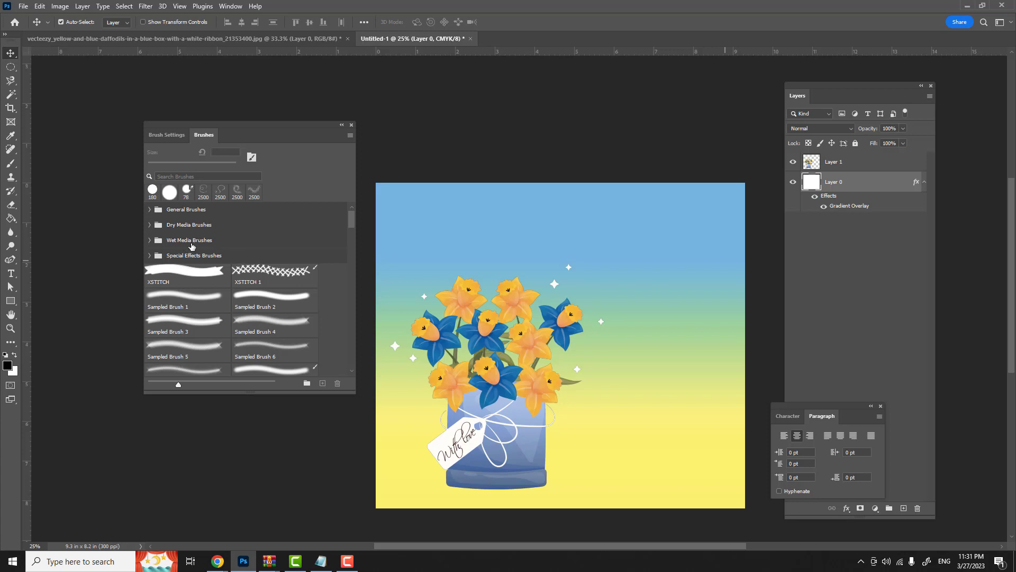
- Browse the brush presets to the 20 Sparkler Brushes group and choose the Sparkle 11 brush
{"action": "scroll", "coordinate": [191, 246], "scroll_direction": "down", "scroll_amount": 3}
{"action": "scroll", "coordinate": [180, 238], "scroll_direction": "up", "scroll_amount": 1}
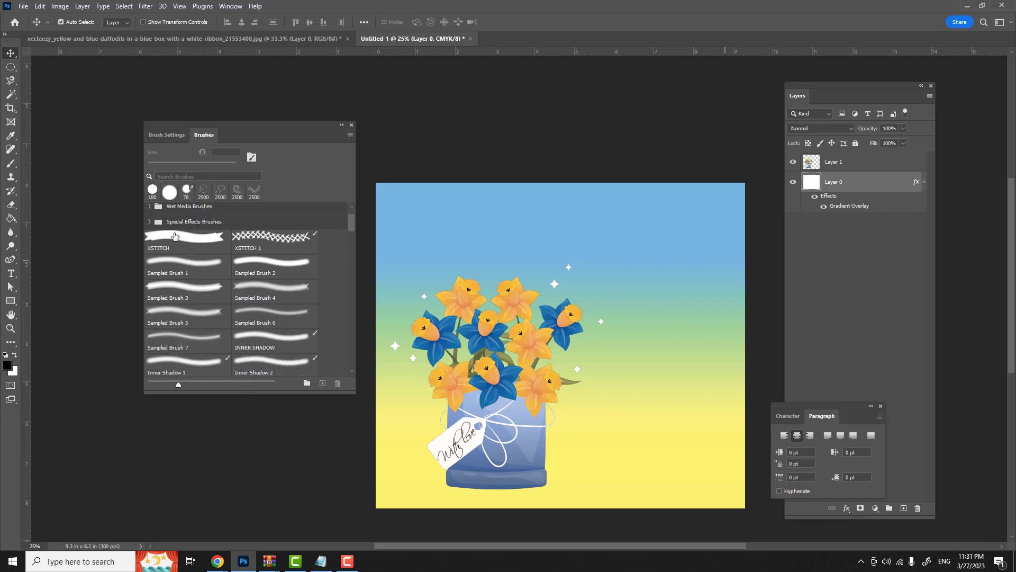
{"action": "scroll", "coordinate": [177, 237], "scroll_direction": "down", "scroll_amount": 8}
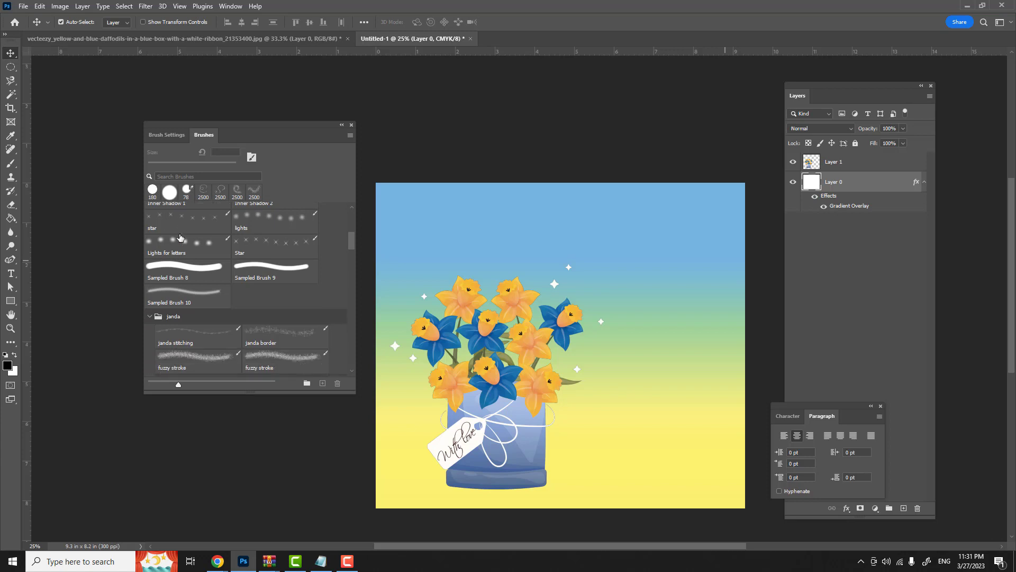
{"action": "scroll", "coordinate": [180, 237], "scroll_direction": "down", "scroll_amount": 6}
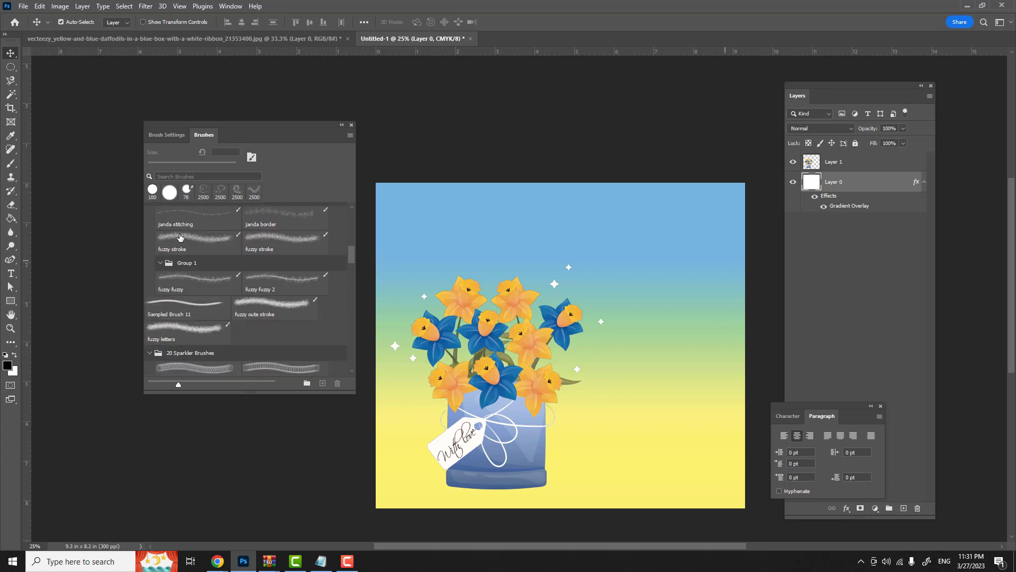
{"action": "scroll", "coordinate": [182, 238], "scroll_direction": "down", "scroll_amount": 5}
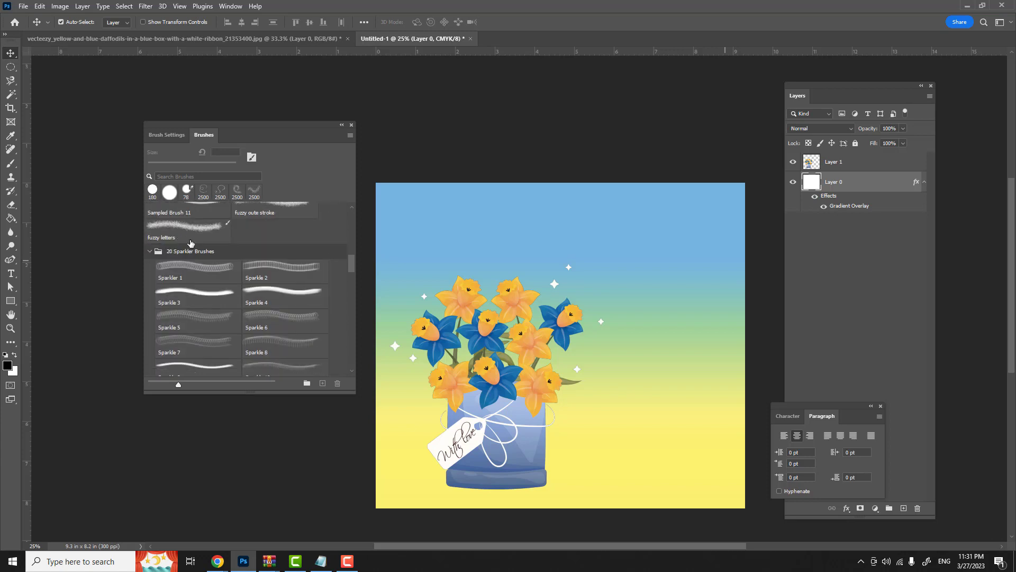
{"action": "scroll", "coordinate": [191, 243], "scroll_direction": "down", "scroll_amount": 2}
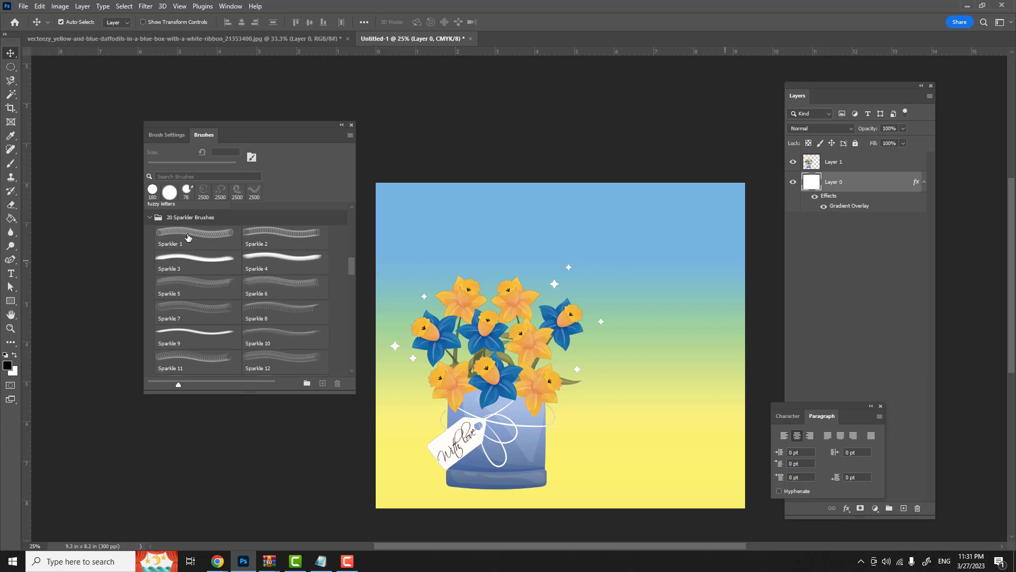
{"action": "left_click", "coordinate": [188, 237]}
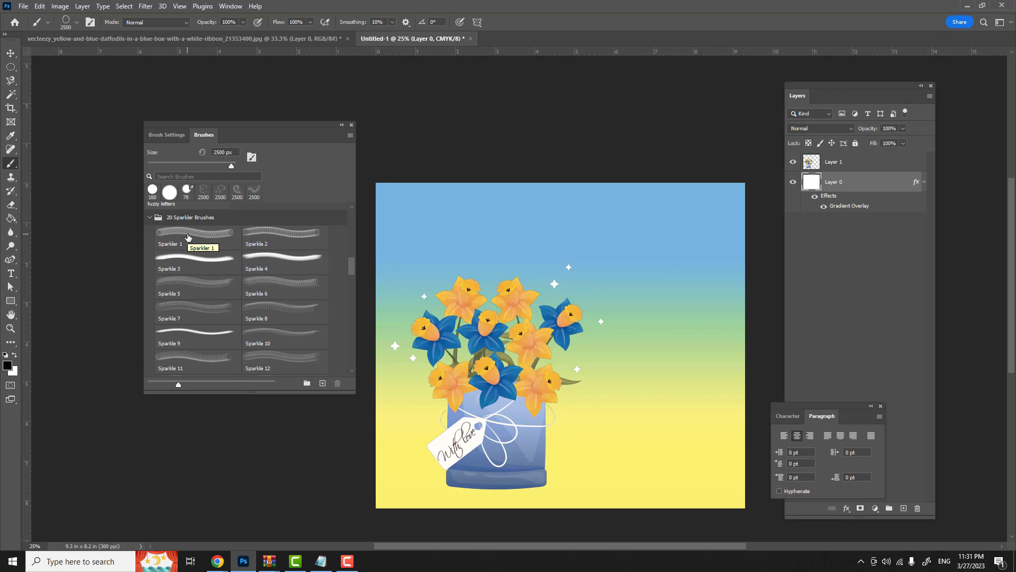
{"action": "key", "text": "v"}
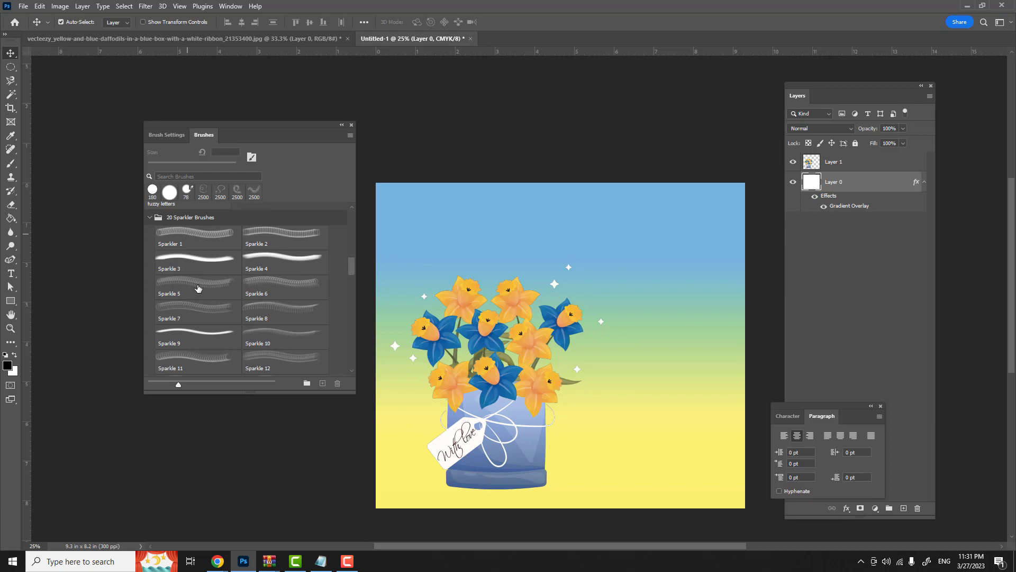
{"action": "scroll", "coordinate": [197, 288], "scroll_direction": "down", "scroll_amount": 3}
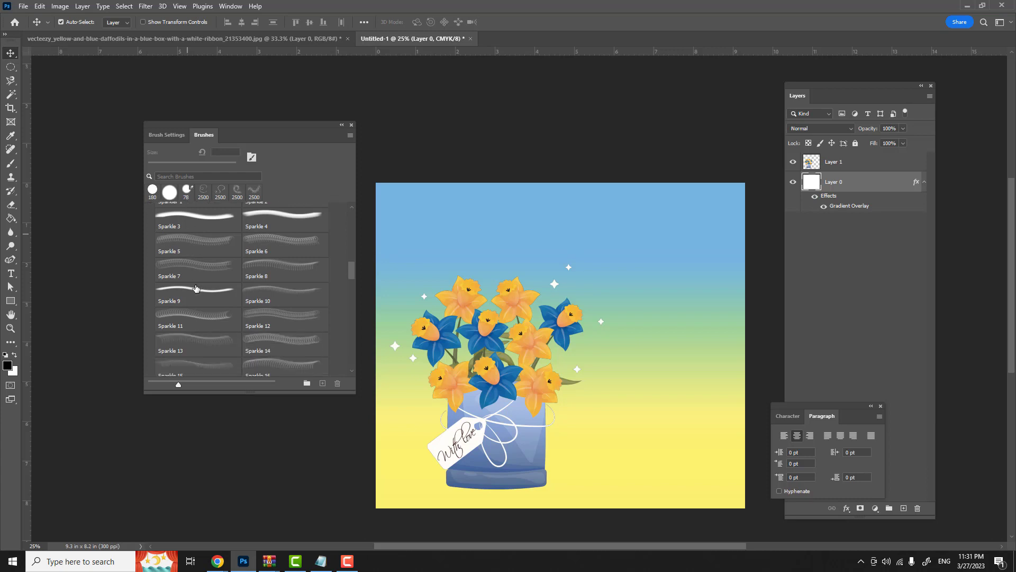
{"action": "scroll", "coordinate": [196, 288], "scroll_direction": "down", "scroll_amount": 1}
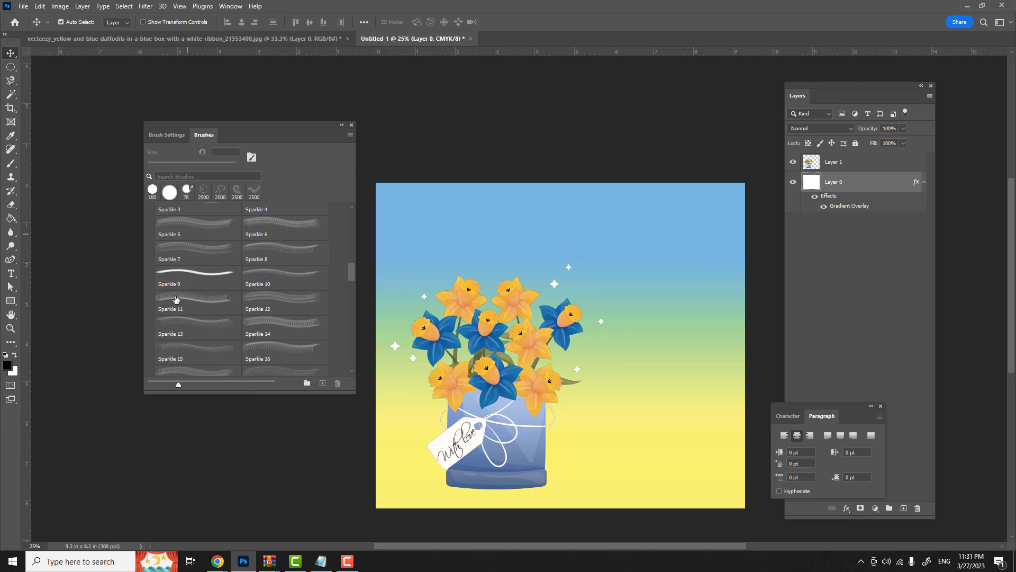
{"action": "left_click", "coordinate": [203, 300]}
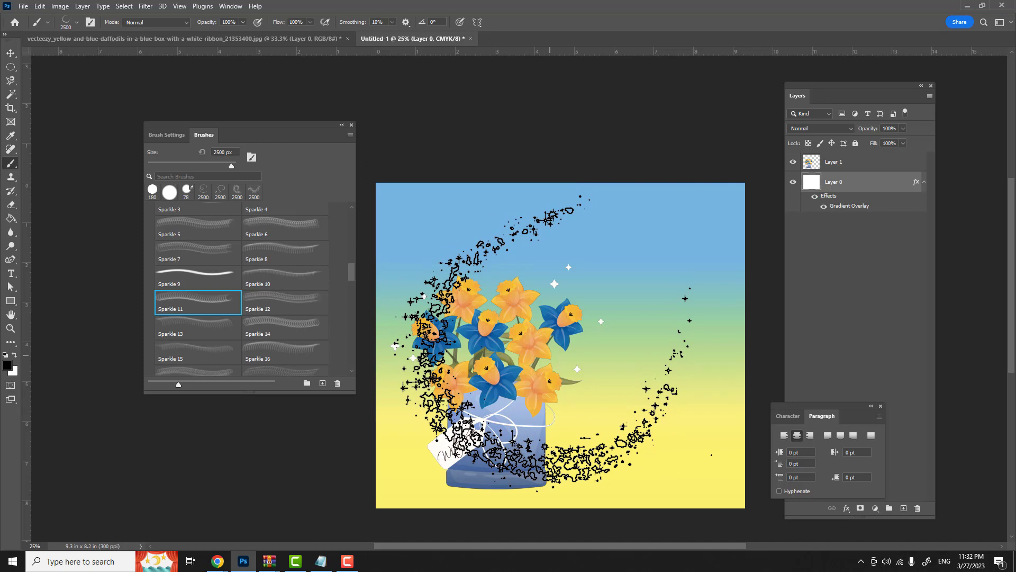
- Add a new layer above the gradient background and stamp the sparkle swirl around the bouquet in white, undoing a first black stamp
{"action": "key", "text": "ctrl+shift+n"}
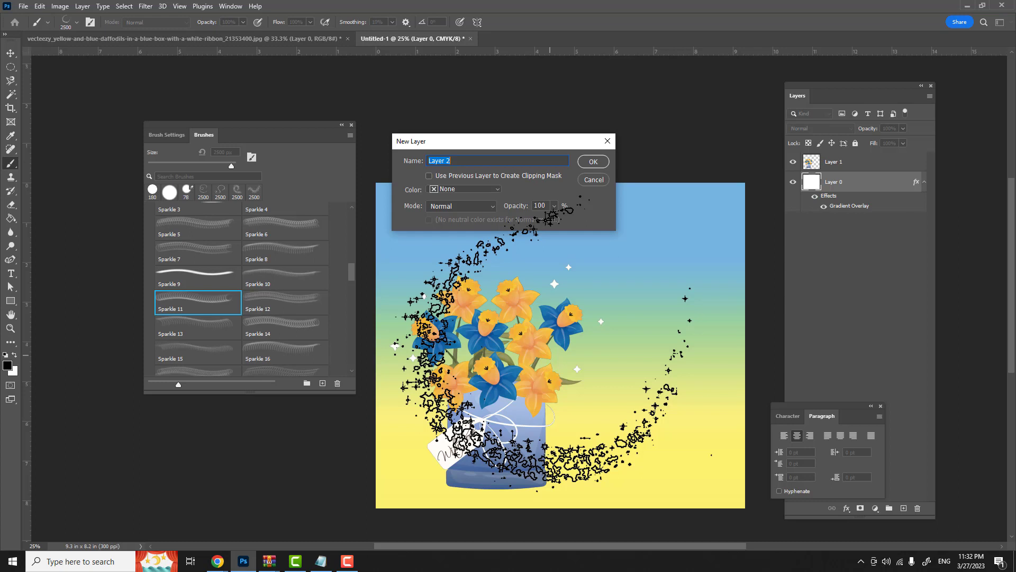
{"action": "key", "text": "Return"}
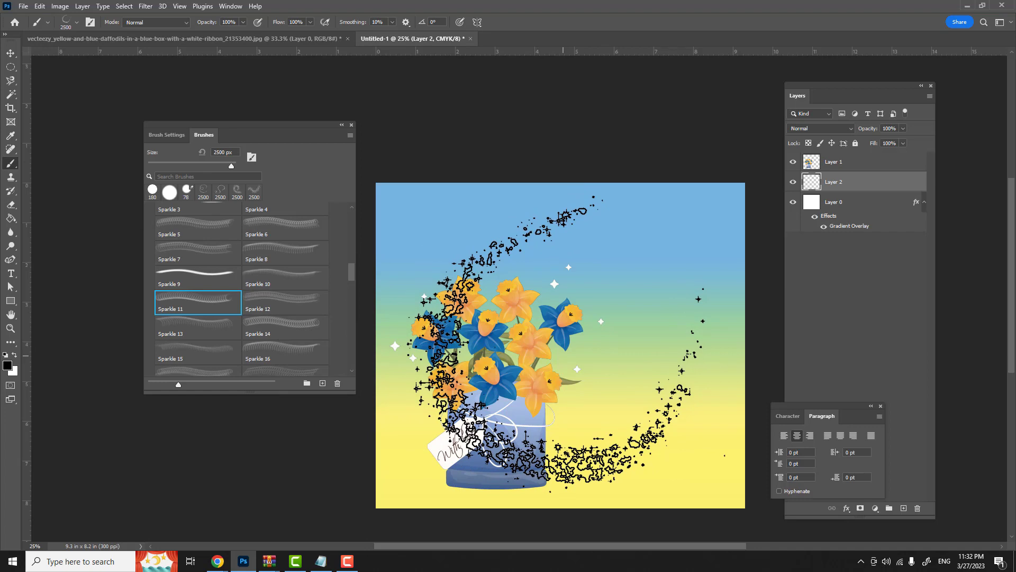
{"action": "left_click", "coordinate": [563, 356]}
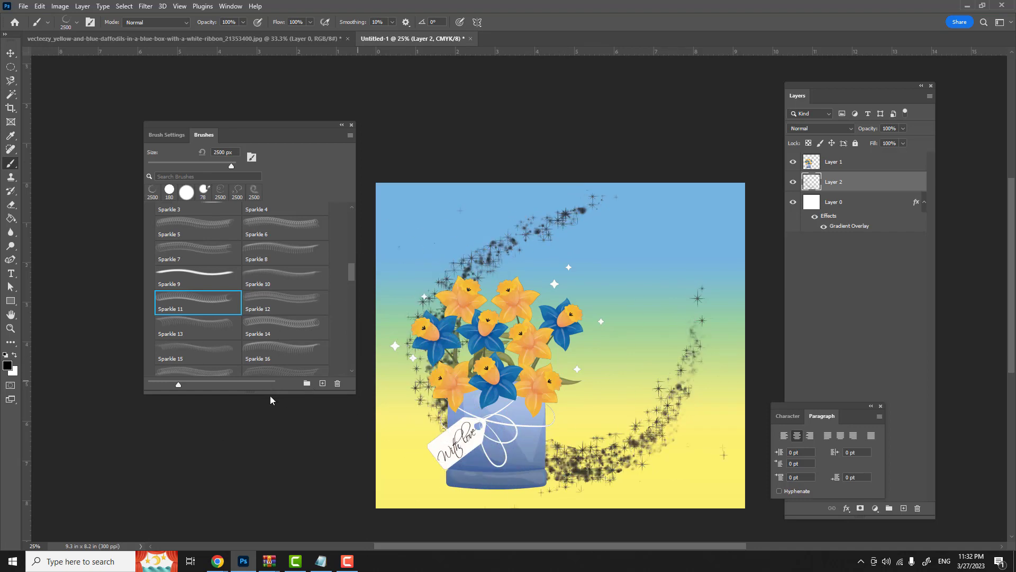
{"action": "key", "text": "ctrl+z"}
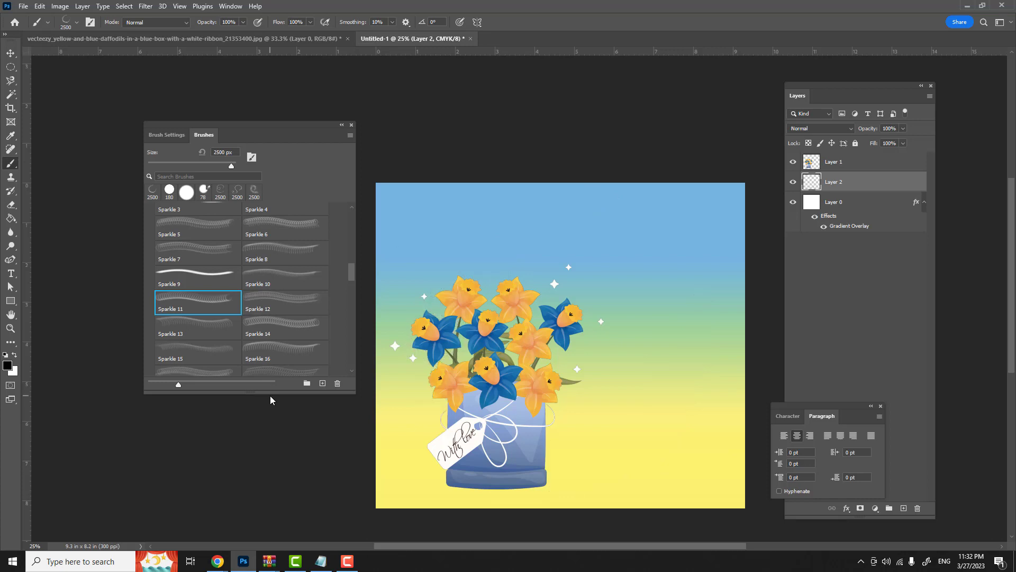
{"action": "left_click", "coordinate": [15, 358]}
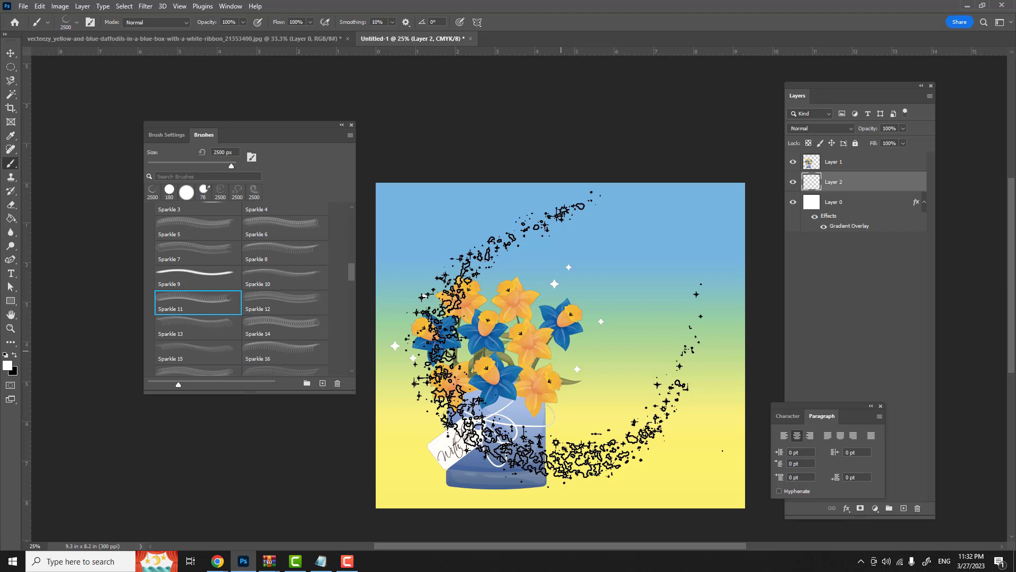
{"action": "left_click", "coordinate": [564, 336]}
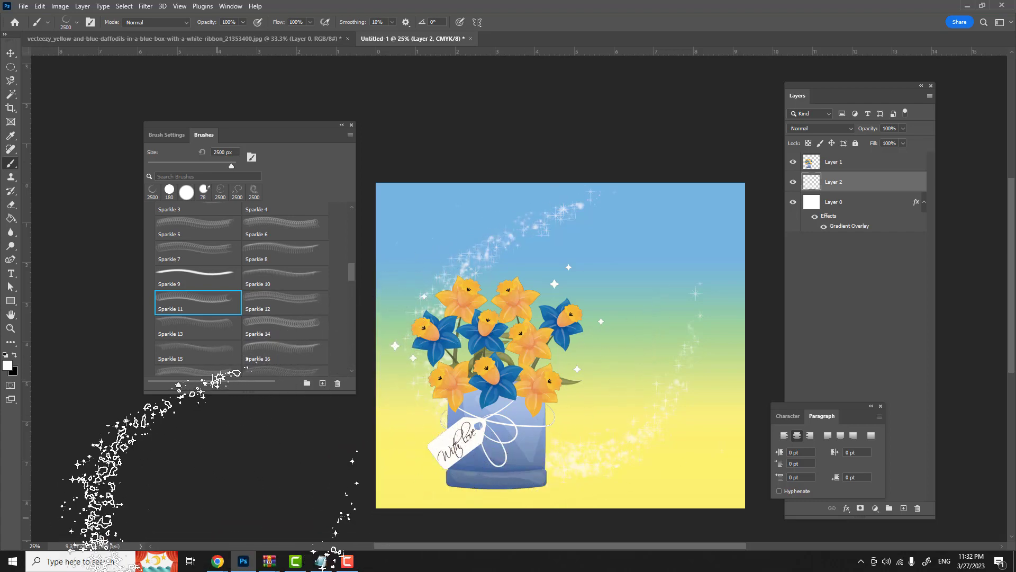
- Undo the white sparkle swirl stamp around the bouquet and choose the Sparkle 14 brush instead
{"action": "key", "text": "ctrl+z"}
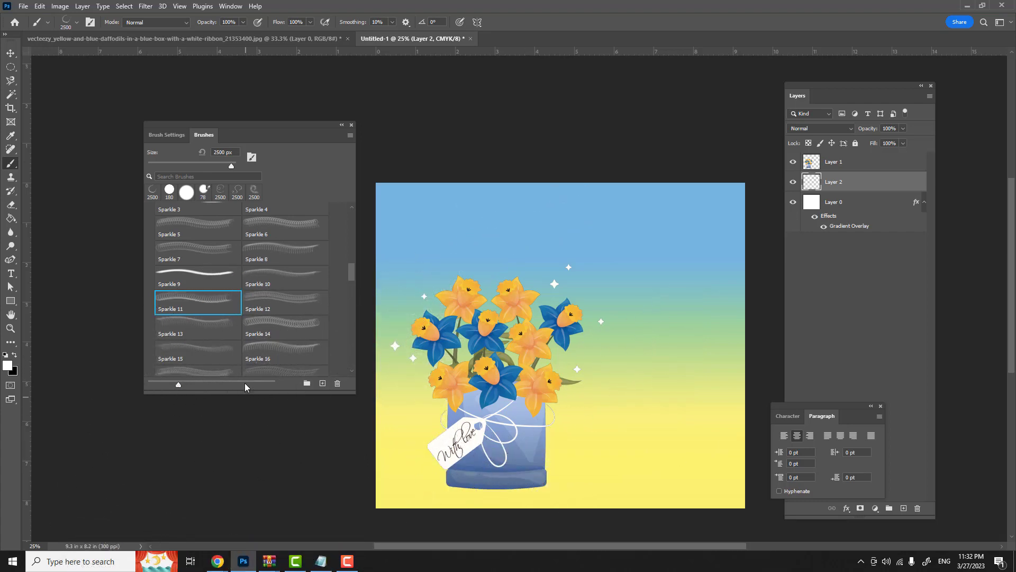
{"action": "left_click", "coordinate": [284, 334]}
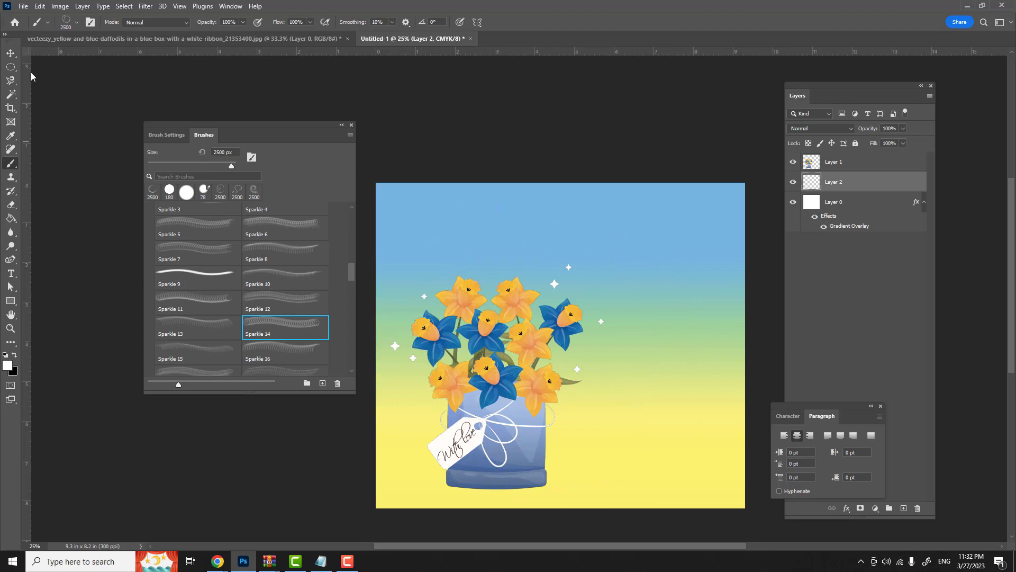
- Show the brush tip settings and set the Sparkle 14 brush's spacing to 151%
{"action": "left_click", "coordinate": [77, 27]}
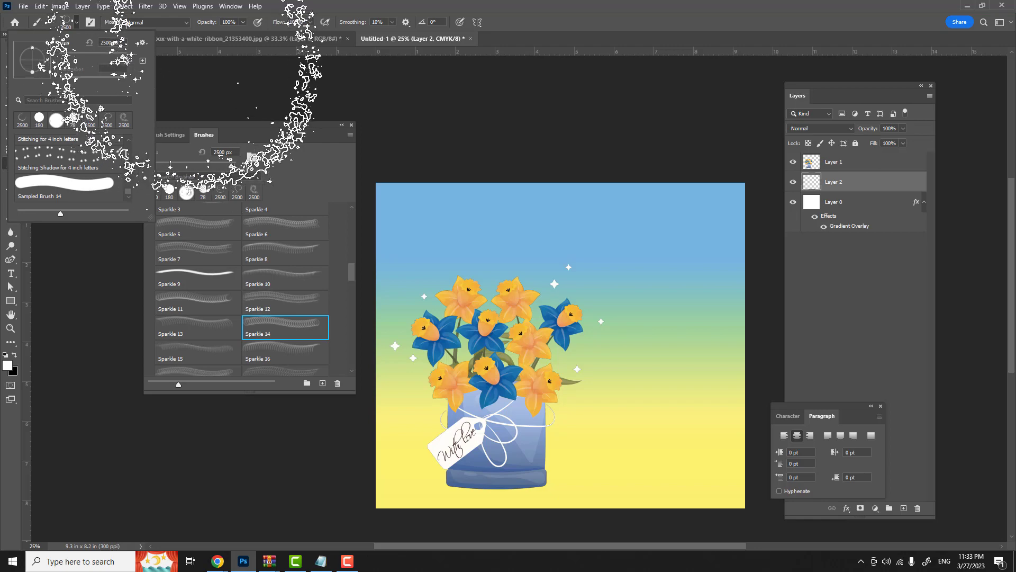
{"action": "left_click", "coordinate": [67, 22]}
{"action": "left_click", "coordinate": [67, 22]}
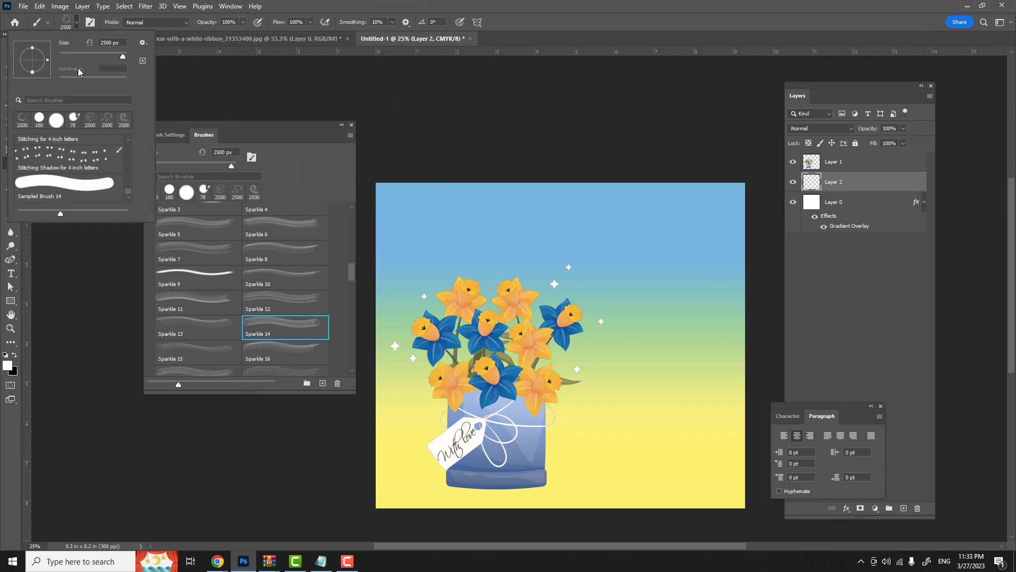
{"action": "left_click", "coordinate": [67, 23]}
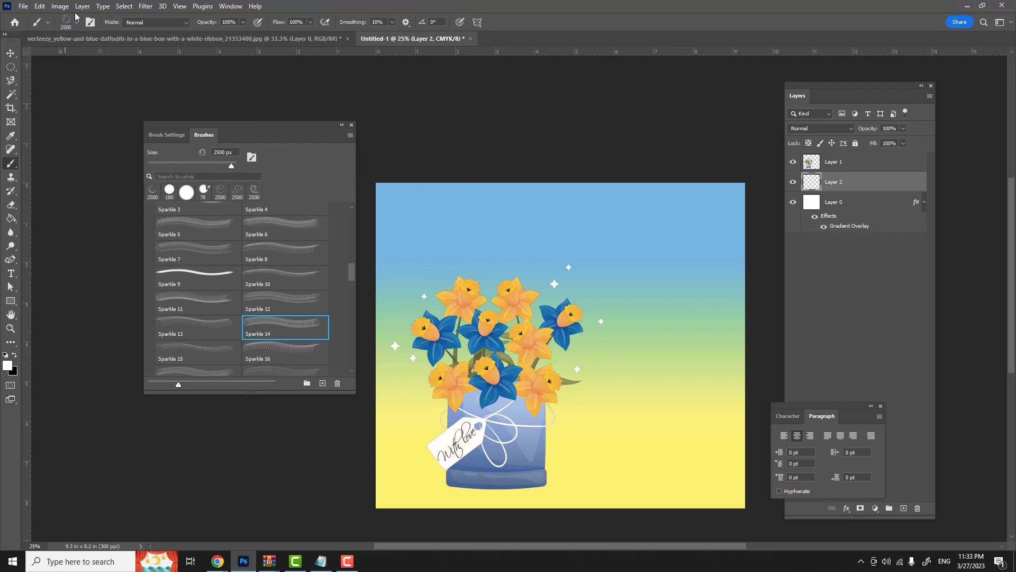
{"action": "left_click", "coordinate": [169, 135]}
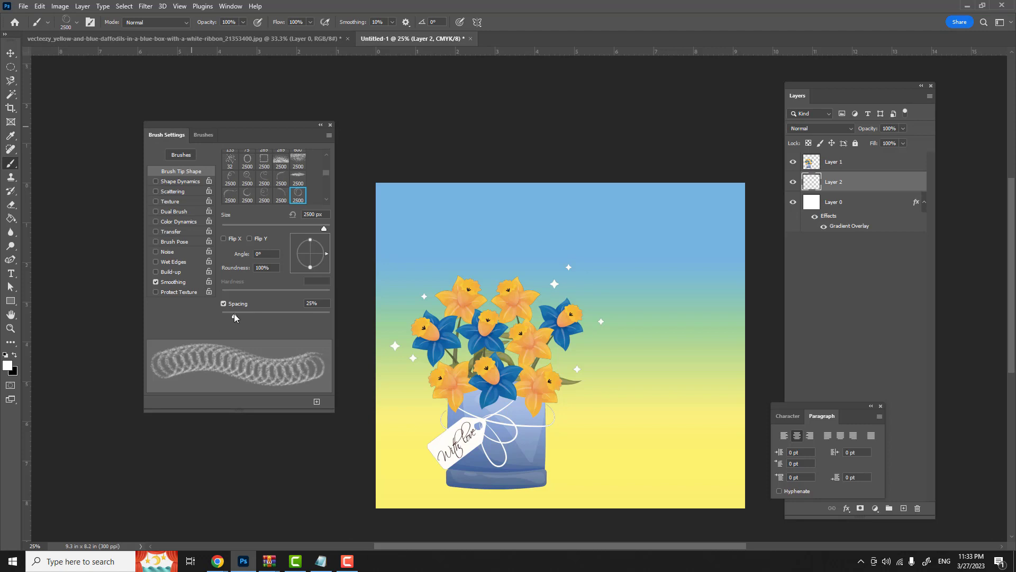
{"action": "left_click_drag", "start_coordinate": [235, 314], "coordinate": [290, 317]}
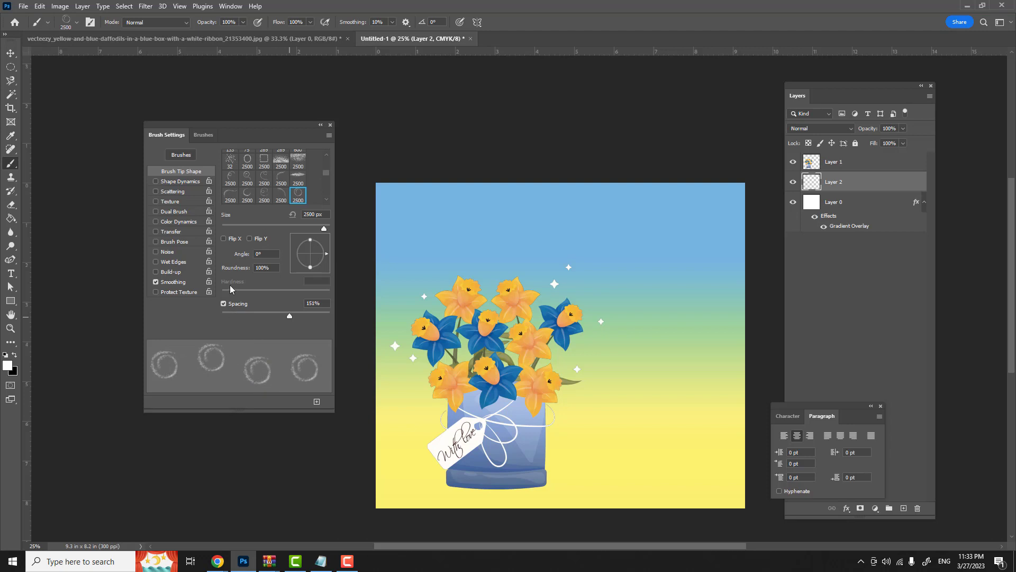
- Switch to the looping sparkle brush tip, with spacing at 151% and size at 1691 px
{"action": "left_click", "coordinate": [230, 178]}
{"action": "left_click_drag", "start_coordinate": [235, 316], "coordinate": [289, 314]}
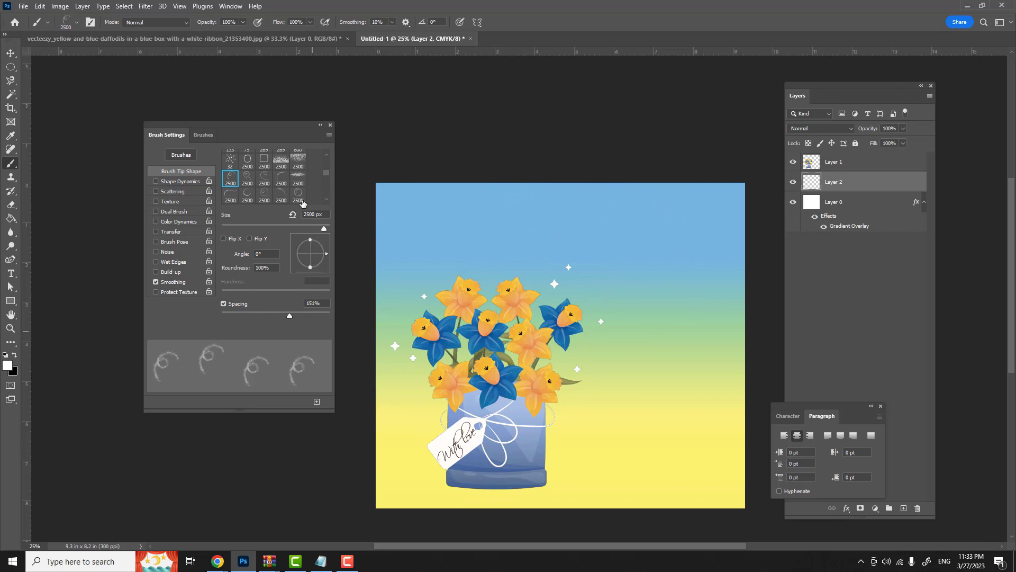
{"action": "mouse_move", "coordinate": [324, 228]}
{"action": "left_mouse_down"}
{"action": "mouse_move", "coordinate": [308, 228]}
{"action": "mouse_move", "coordinate": [325, 236]}
{"action": "mouse_move", "coordinate": [317, 233]}
{"action": "left_mouse_up"}
{"action": "left_click", "coordinate": [592, 249]}
{"action": "left_click_drag", "start_coordinate": [318, 233], "coordinate": [320, 233]}
- Rotate the brush tip to -90° and stamp the white looping sparkle trail to the right of the bouquet
{"action": "left_click_drag", "start_coordinate": [327, 255], "coordinate": [311, 269]}
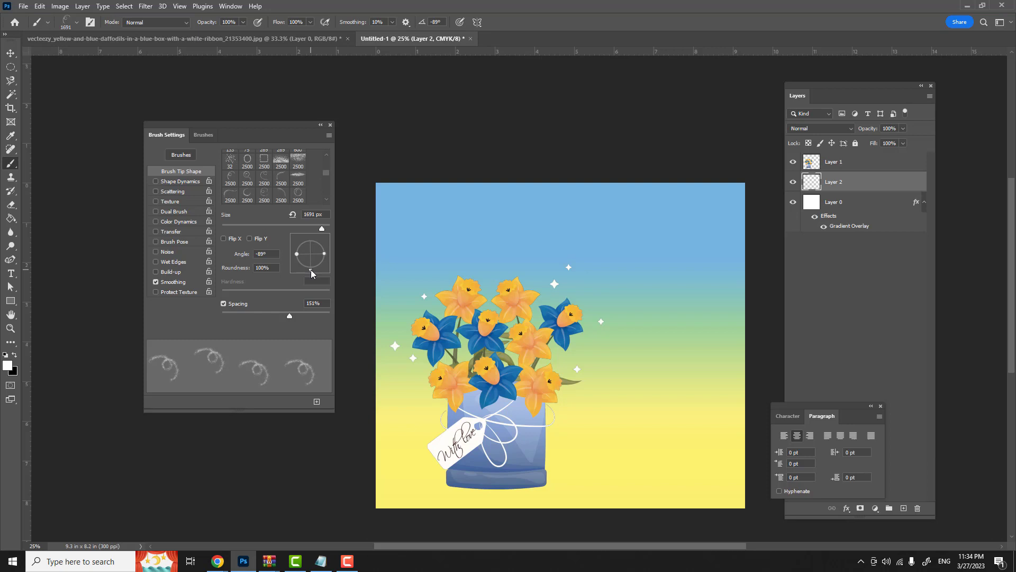
{"action": "double_click", "coordinate": [270, 256]}
{"action": "type", "text": "-90"}
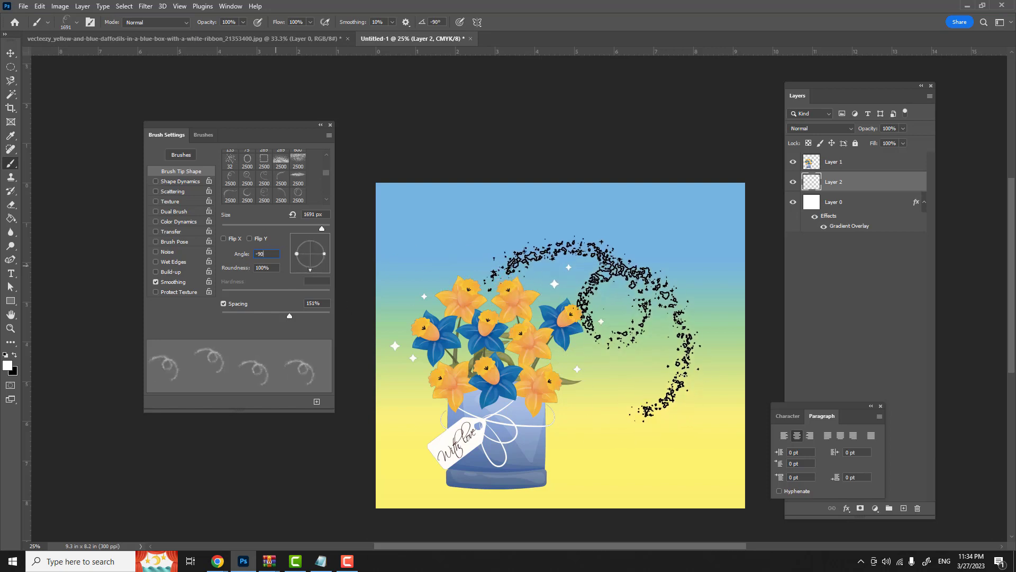
{"action": "key", "text": "Tab"}
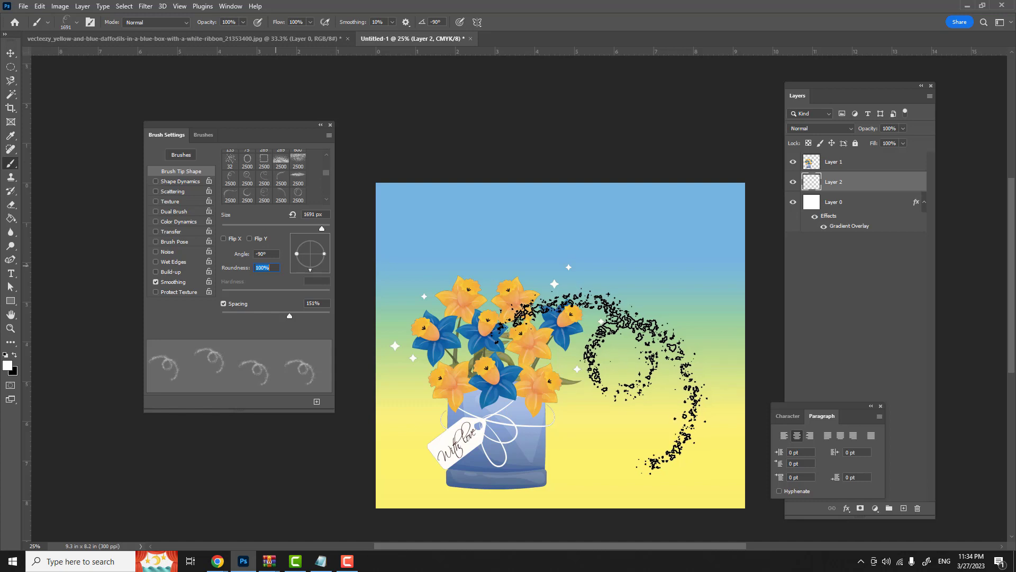
{"action": "left_click", "coordinate": [601, 380]}
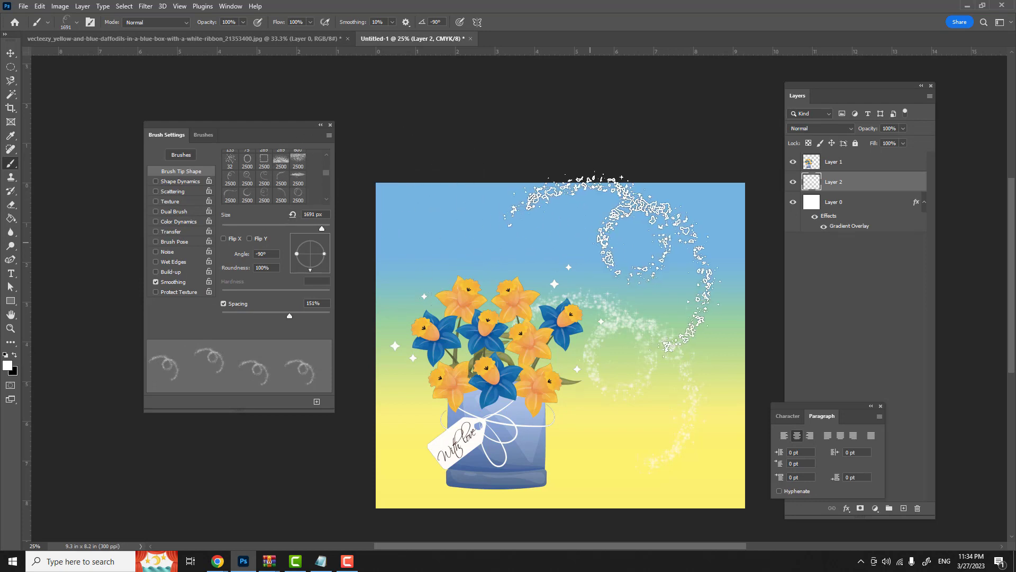
- Try the wide horizontal sparkle brush tip with 347% spacing across the blue sky and undo the stamp
{"action": "left_click", "coordinate": [299, 180]}
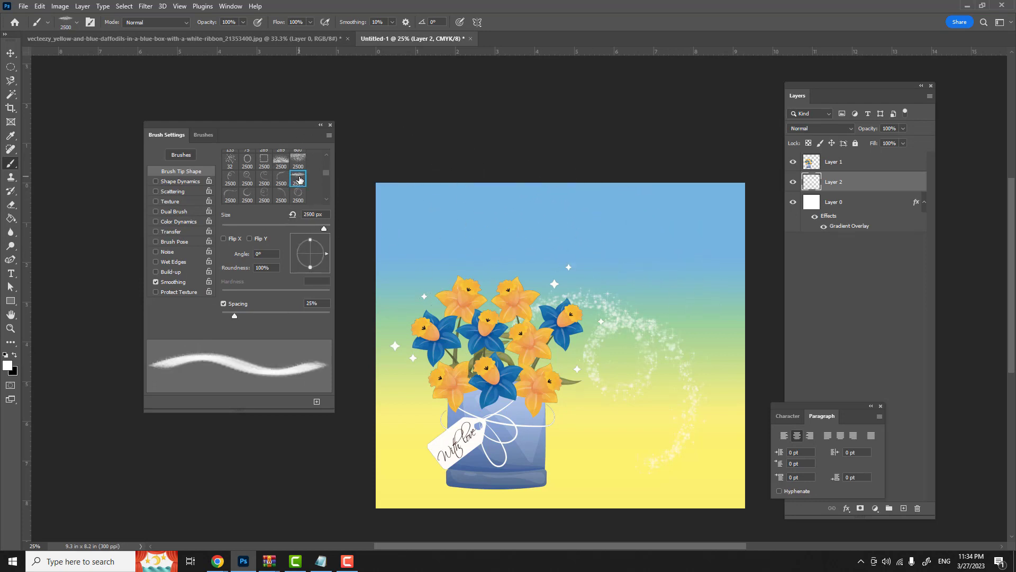
{"action": "left_click_drag", "start_coordinate": [235, 316], "coordinate": [311, 319]}
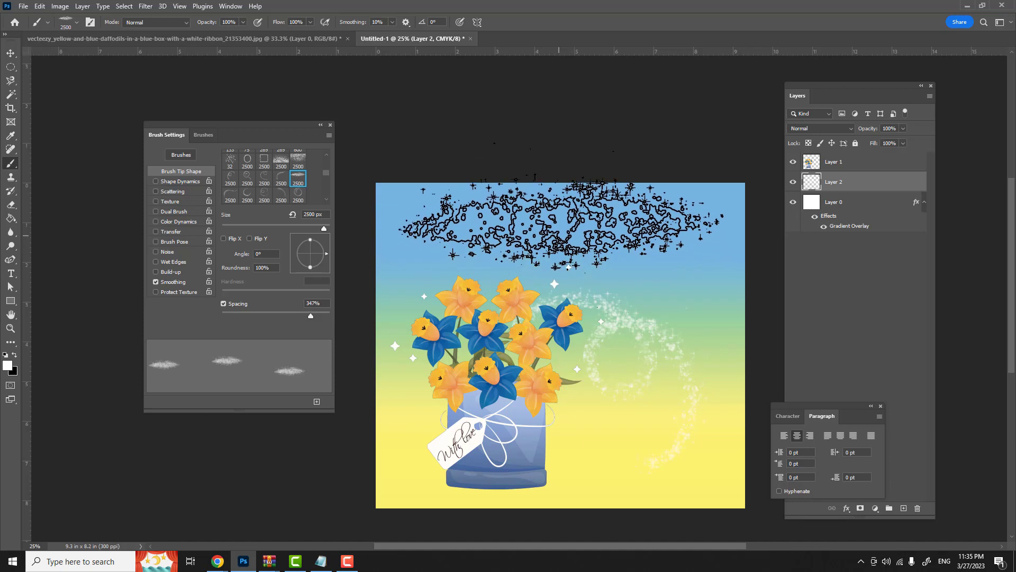
{"action": "left_click", "coordinate": [557, 222]}
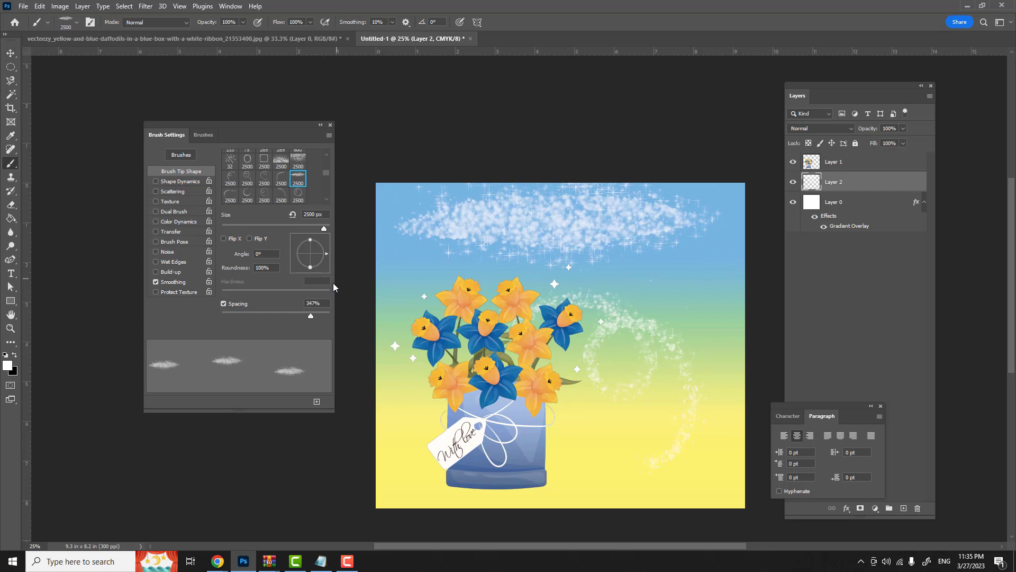
{"action": "key", "text": "ctrl+z"}
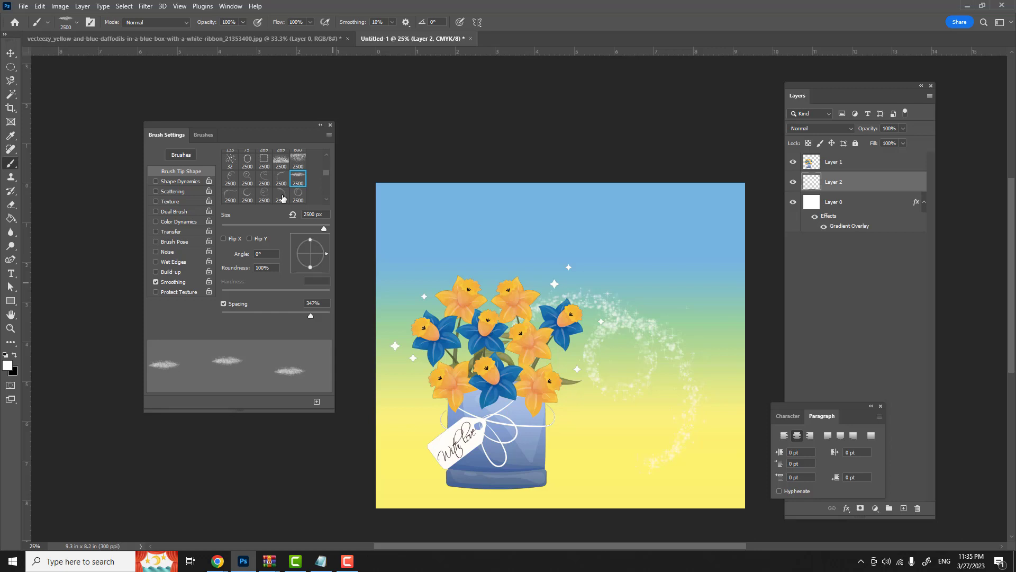
- Select the curved sparkle trail tip at 2500 px and stamp it in white, arching over the bouquet
{"action": "left_click", "coordinate": [230, 195]}
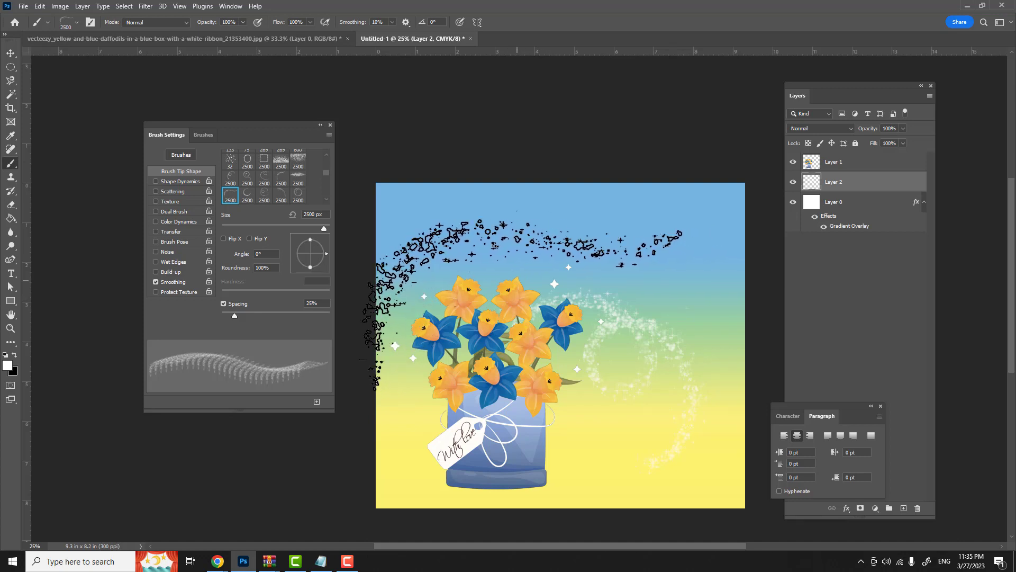
{"action": "left_click", "coordinate": [522, 305]}
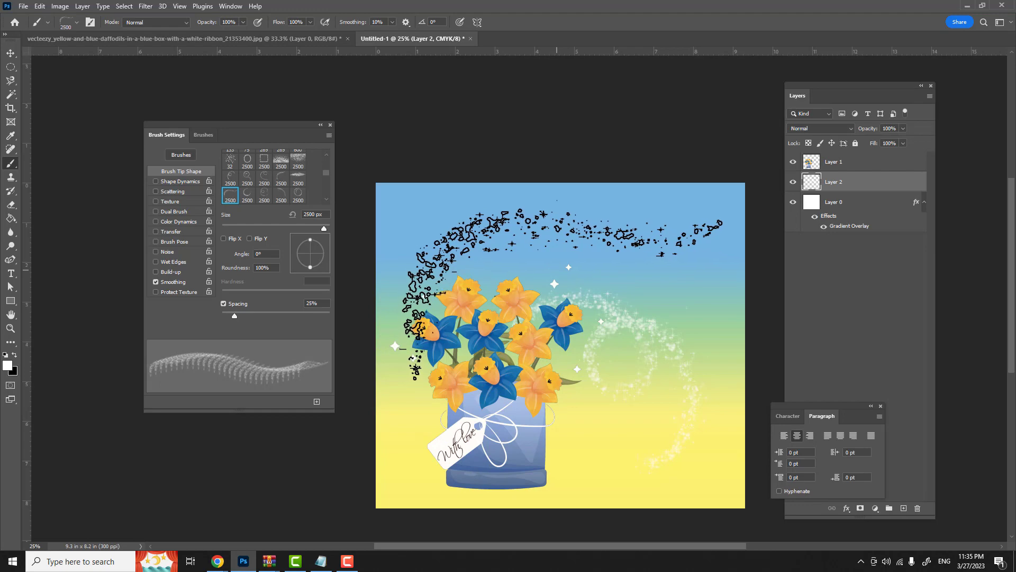
{"action": "left_click", "coordinate": [562, 374]}
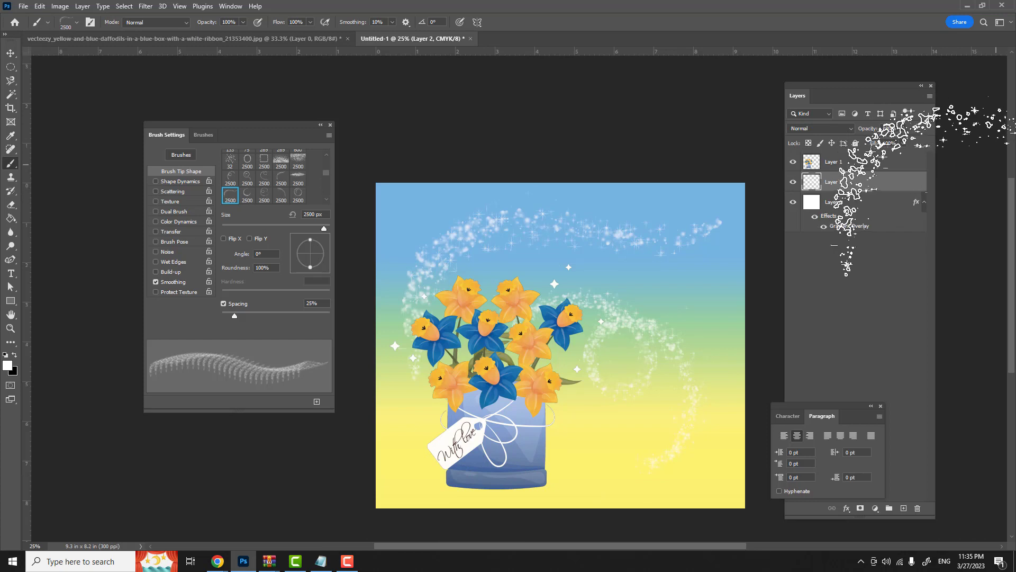
- Turn on a Gradient Overlay in the layer style of the sparkle layer and open its gradient for editing
{"action": "left_click", "coordinate": [879, 190]}
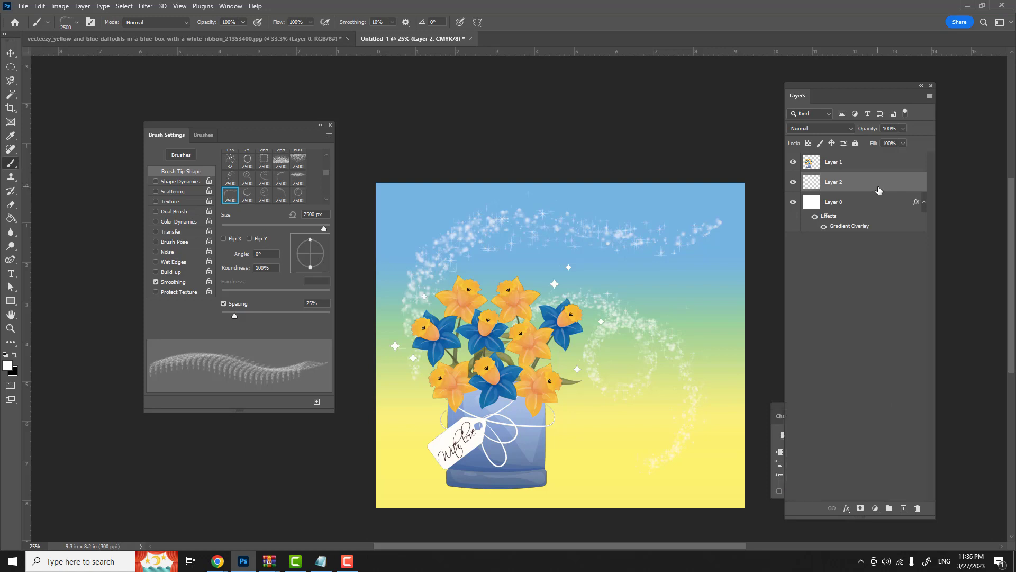
{"action": "double_click", "coordinate": [879, 190]}
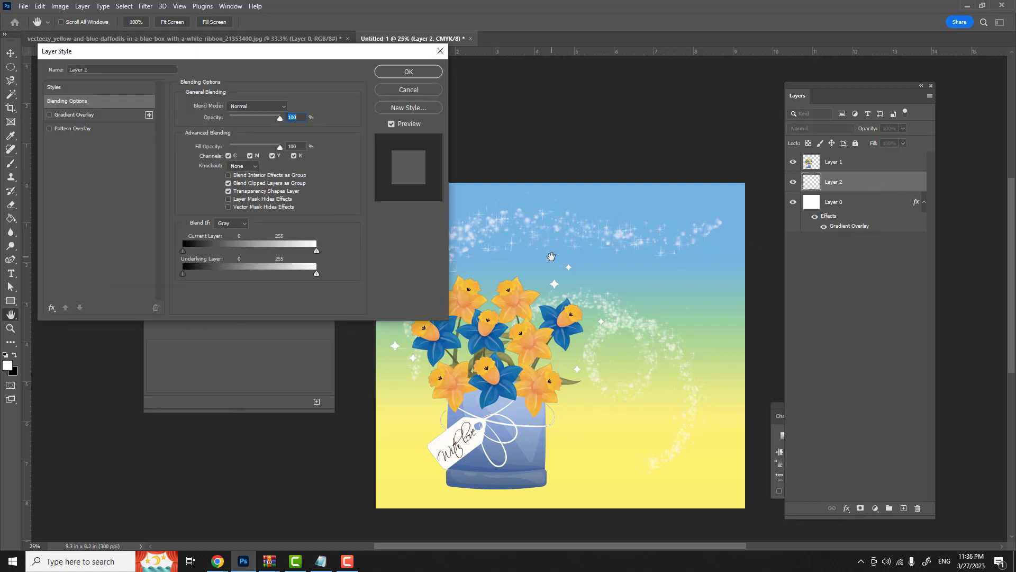
{"action": "left_click", "coordinate": [49, 114]}
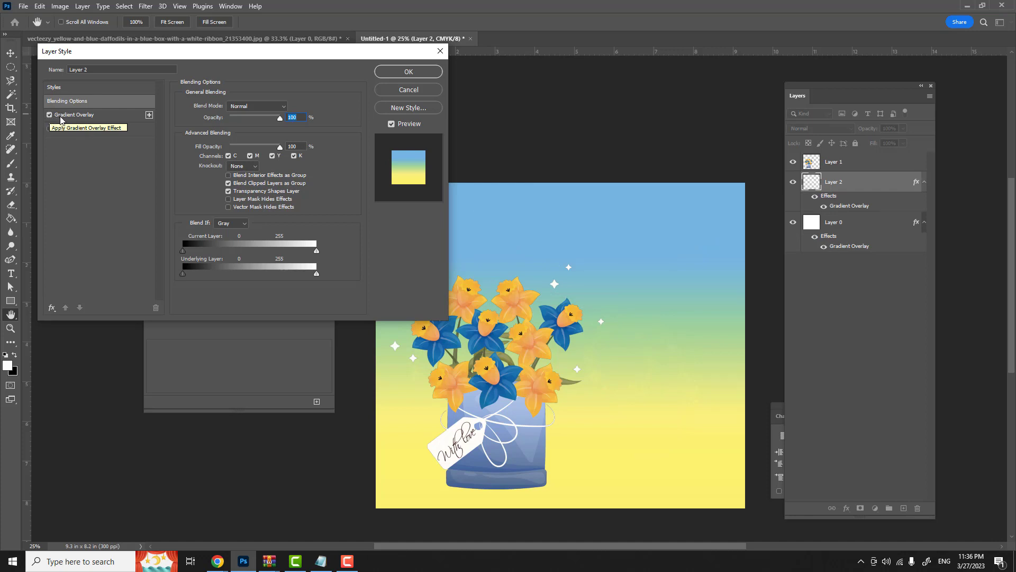
{"action": "left_click", "coordinate": [63, 115]}
{"action": "left_click", "coordinate": [242, 131]}
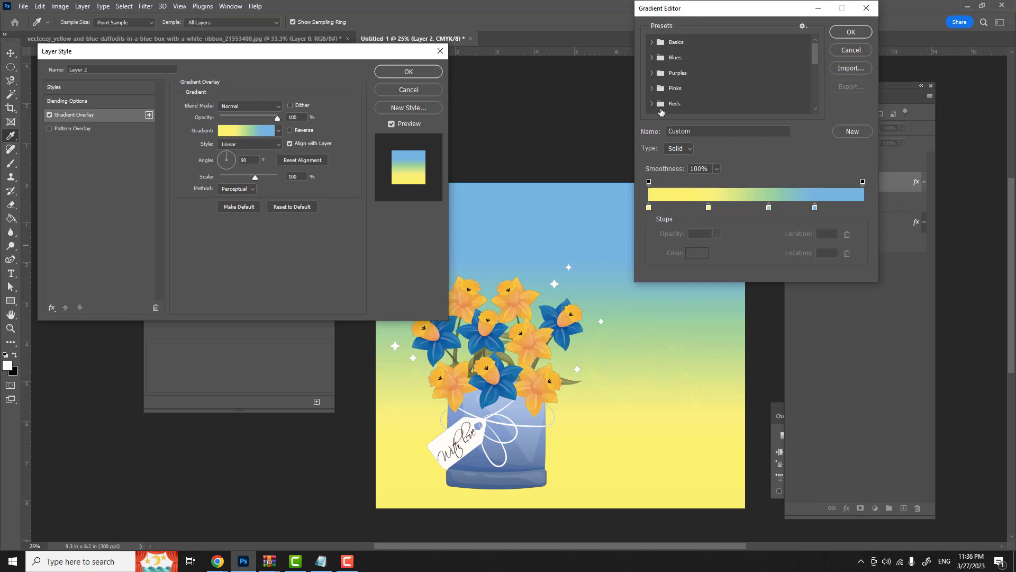
- Try several presets from the Pinks gradient group on the sparkles and select Pink_02
{"action": "left_click", "coordinate": [652, 89]}
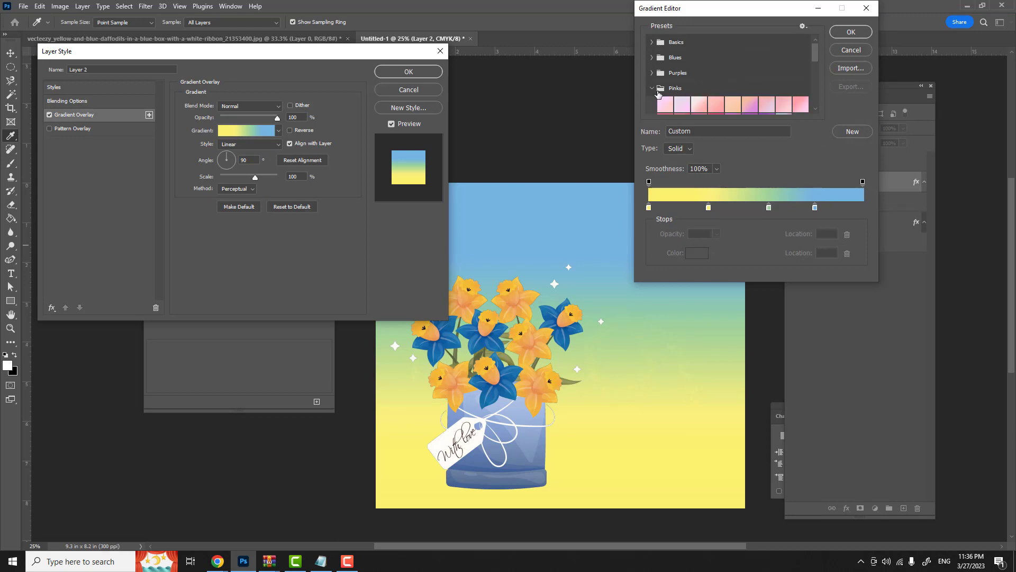
{"action": "left_click", "coordinate": [683, 105]}
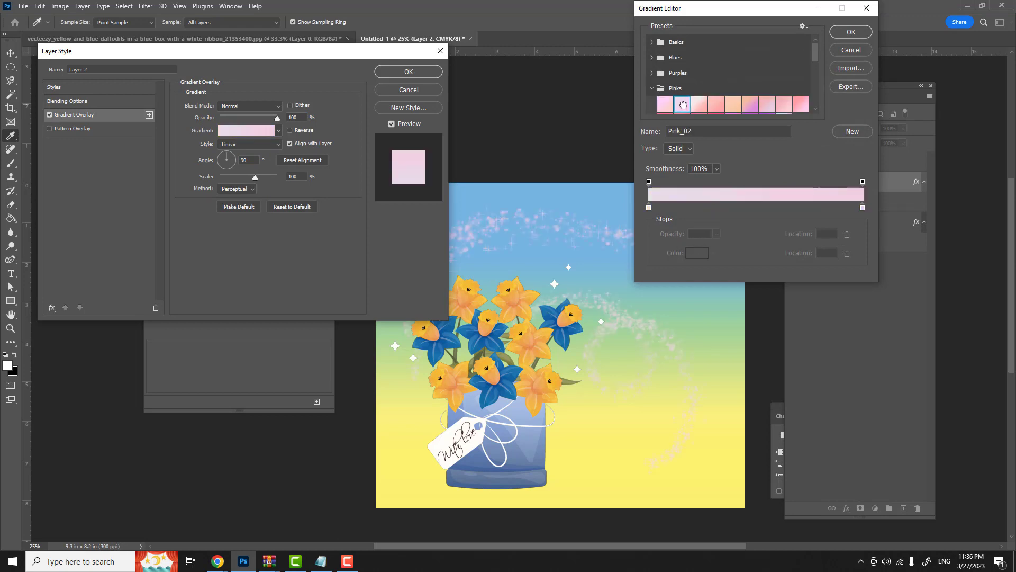
{"action": "left_click", "coordinate": [751, 106]}
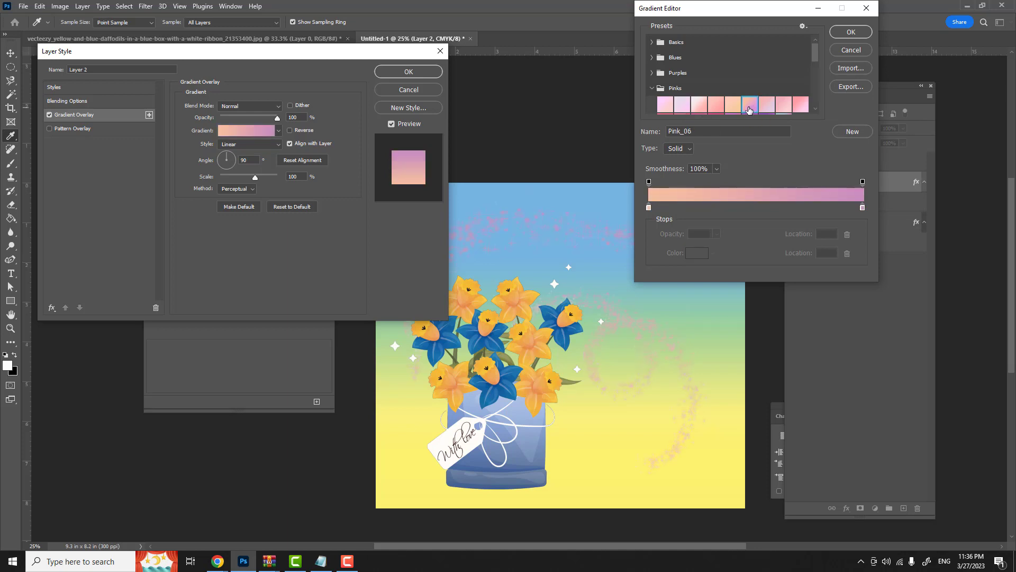
{"action": "scroll", "coordinate": [743, 108], "scroll_direction": "down", "scroll_amount": 2}
{"action": "left_click", "coordinate": [717, 100]}
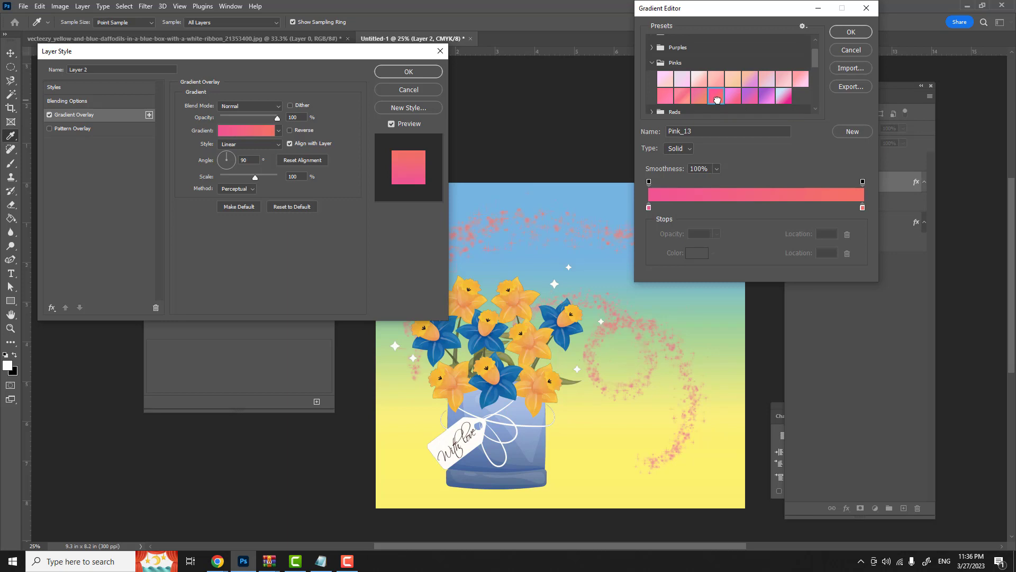
{"action": "left_click", "coordinate": [785, 100]}
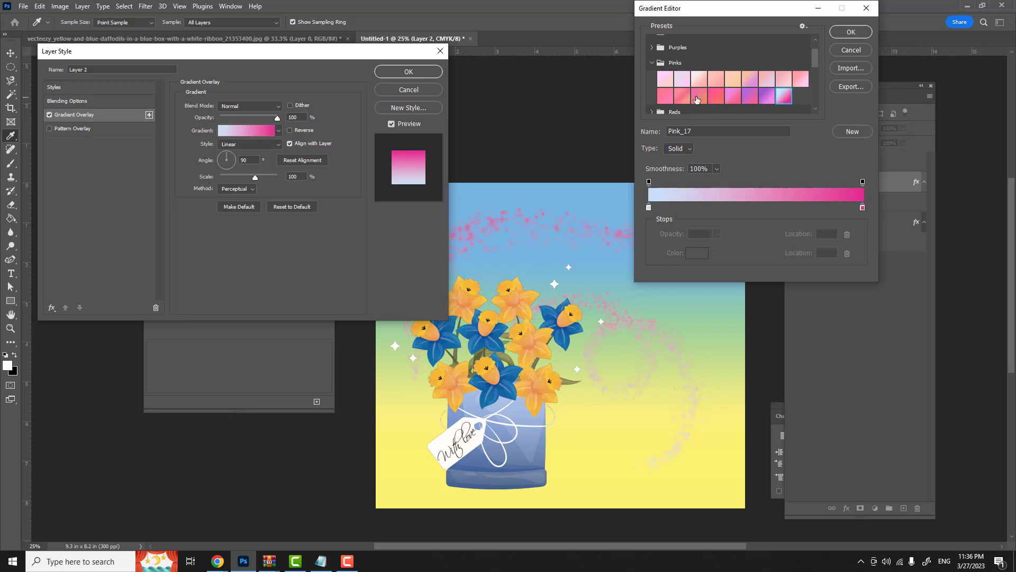
{"action": "scroll", "coordinate": [696, 100], "scroll_direction": "up", "scroll_amount": 1}
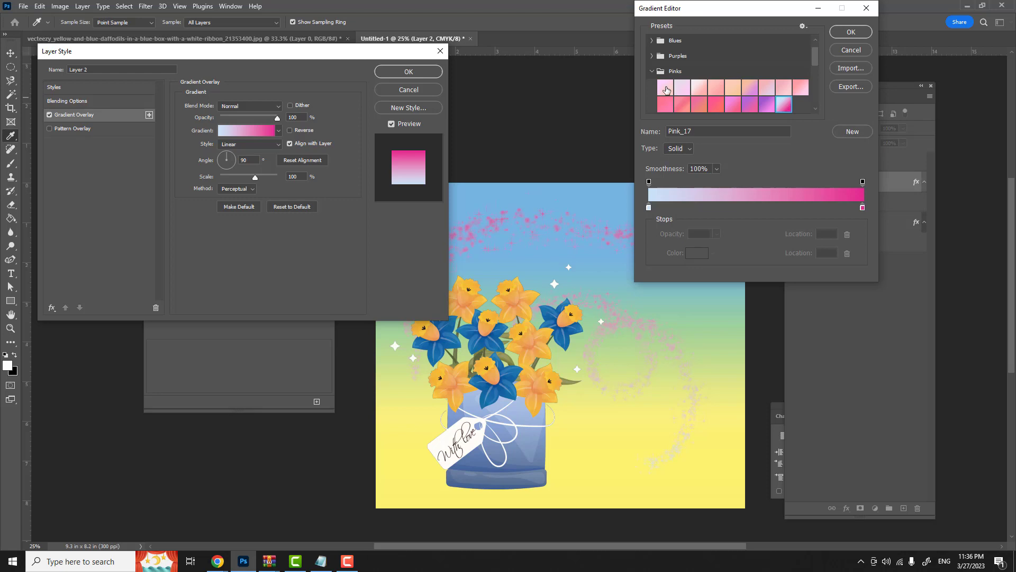
{"action": "left_click", "coordinate": [666, 88]}
{"action": "left_click", "coordinate": [682, 88]}
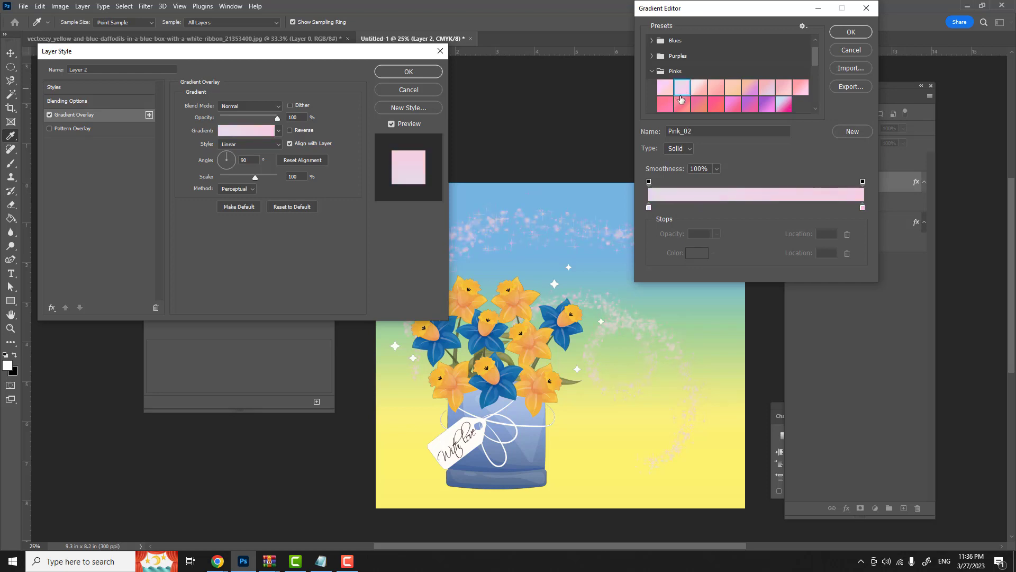
{"action": "left_click", "coordinate": [699, 88]}
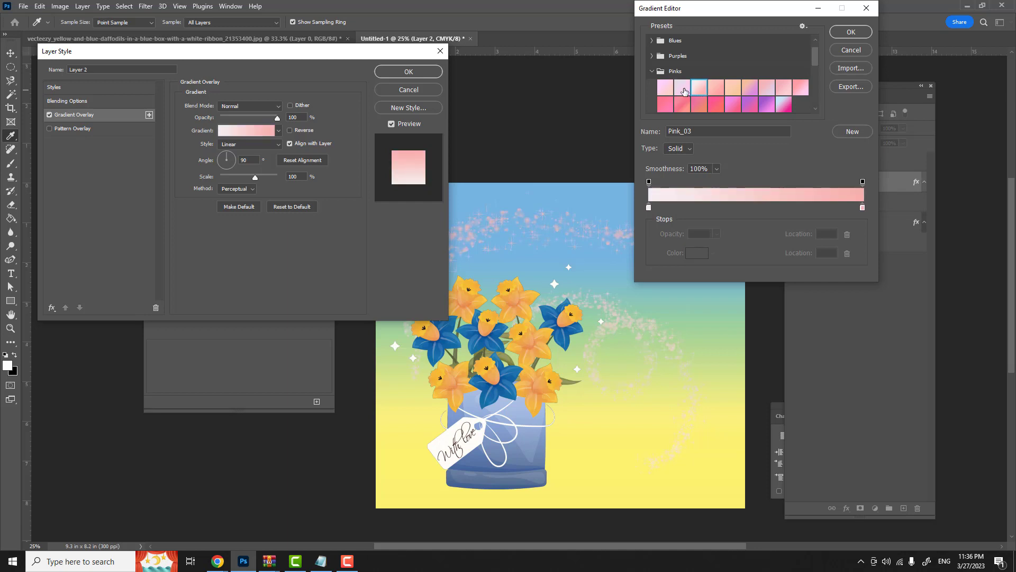
{"action": "left_click", "coordinate": [682, 90]}
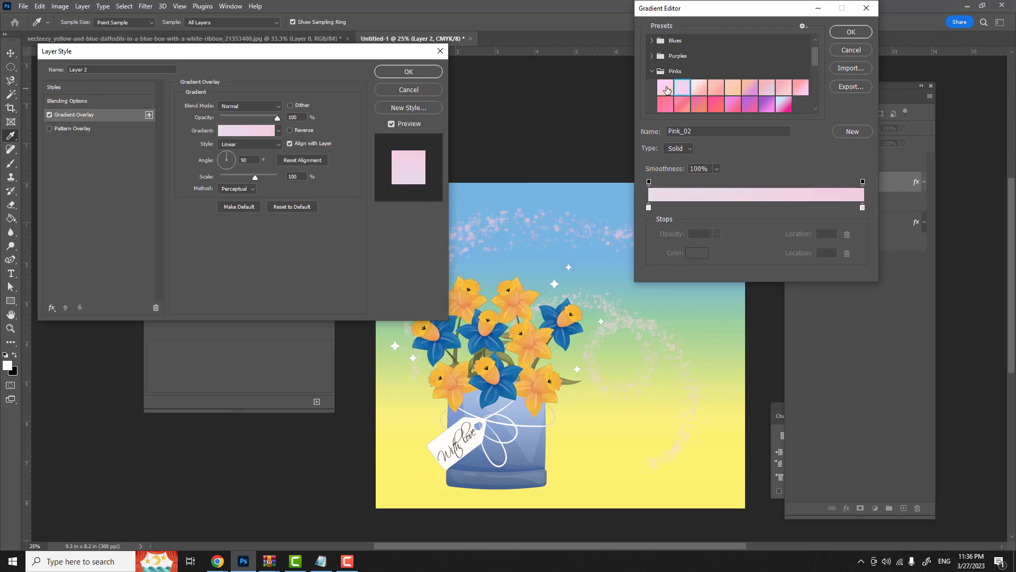
- Try metallic presets from the NCreative Gradients 2 group on the sparkle overlay and apply Glossy Glass GG7 - Linear
{"action": "scroll", "coordinate": [666, 90], "scroll_direction": "down", "scroll_amount": 3}
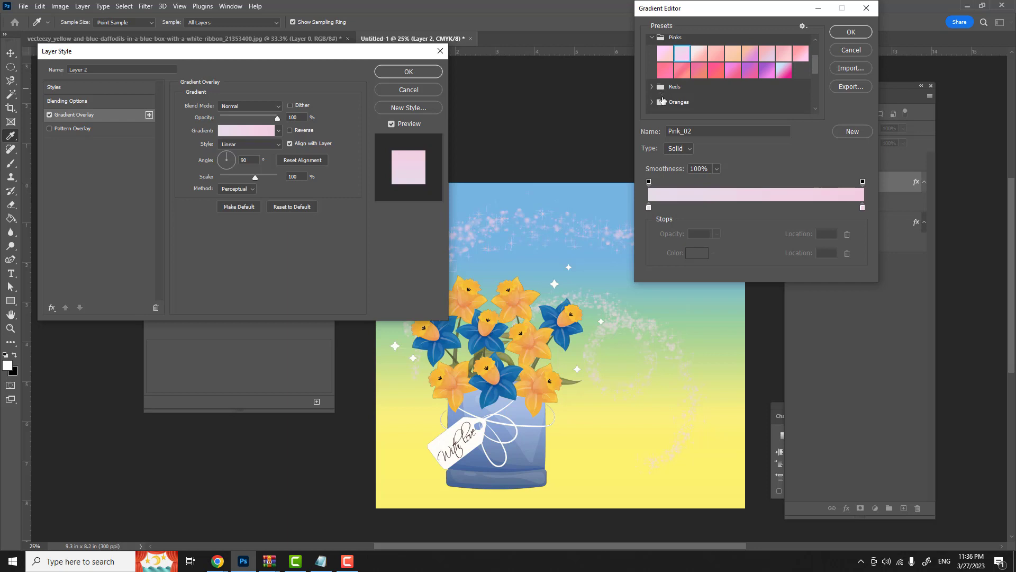
{"action": "scroll", "coordinate": [663, 100], "scroll_direction": "down", "scroll_amount": 5}
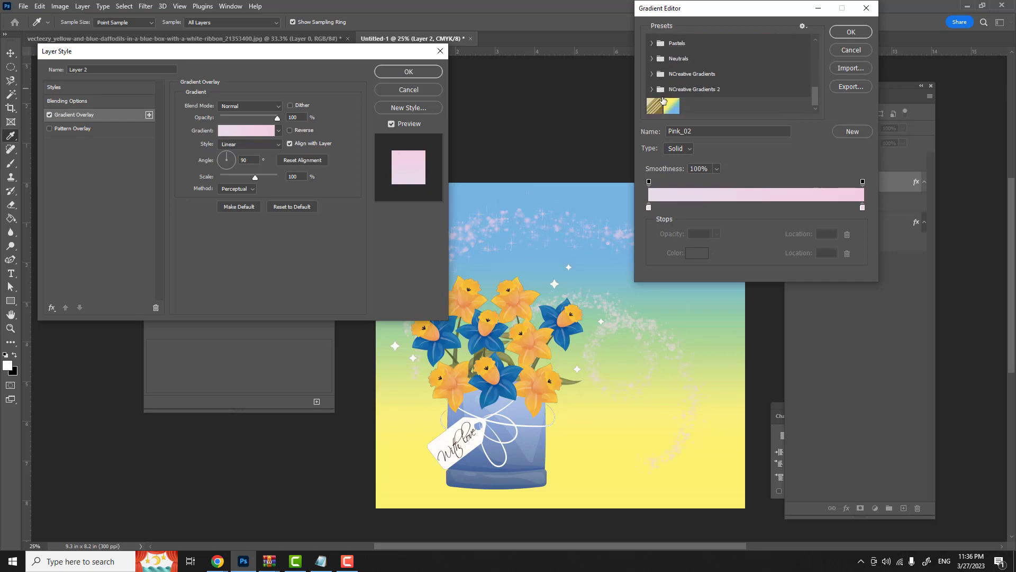
{"action": "left_click", "coordinate": [652, 89]}
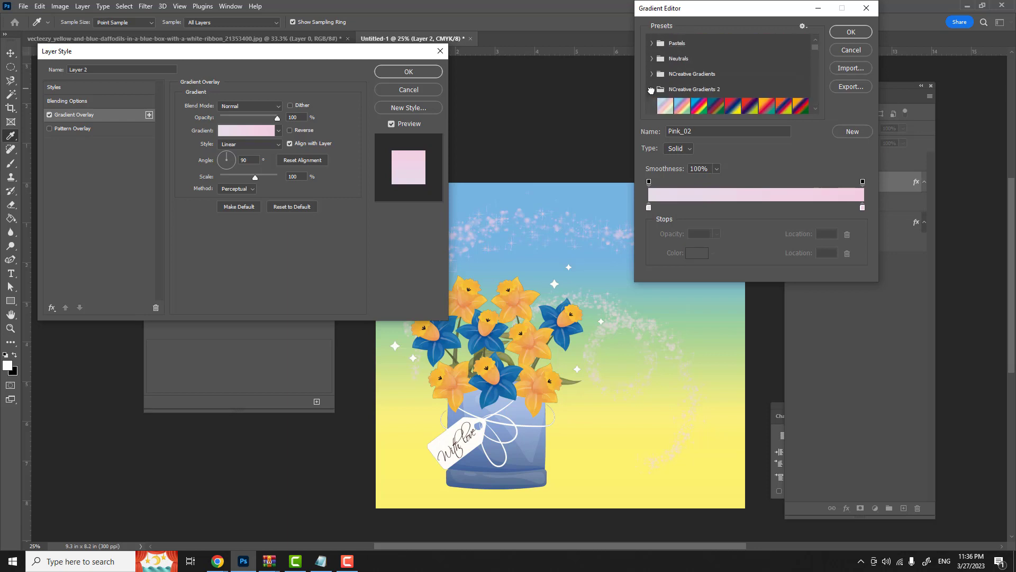
{"action": "scroll", "coordinate": [685, 105], "scroll_direction": "down", "scroll_amount": 5}
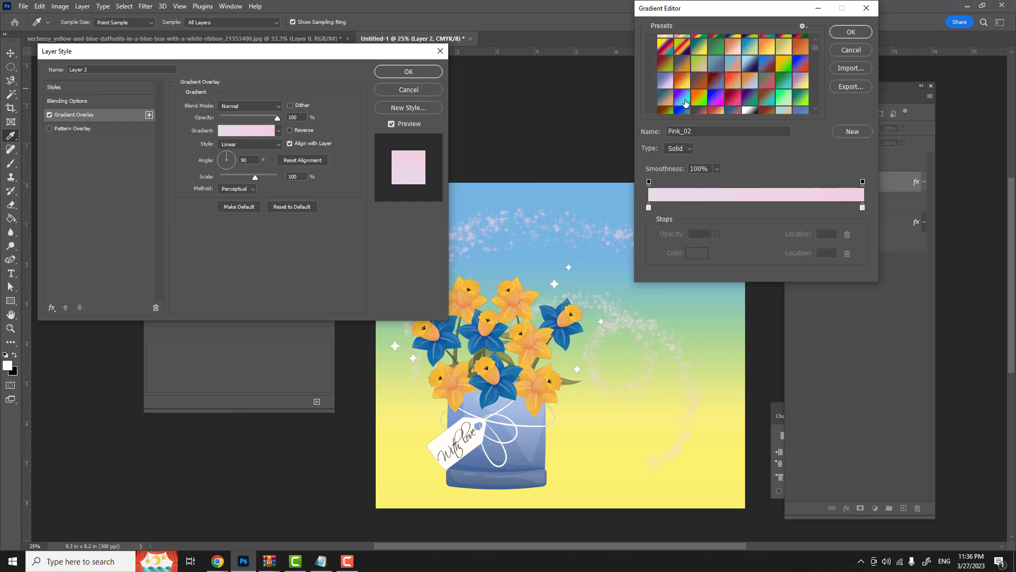
{"action": "scroll", "coordinate": [685, 103], "scroll_direction": "down", "scroll_amount": 5}
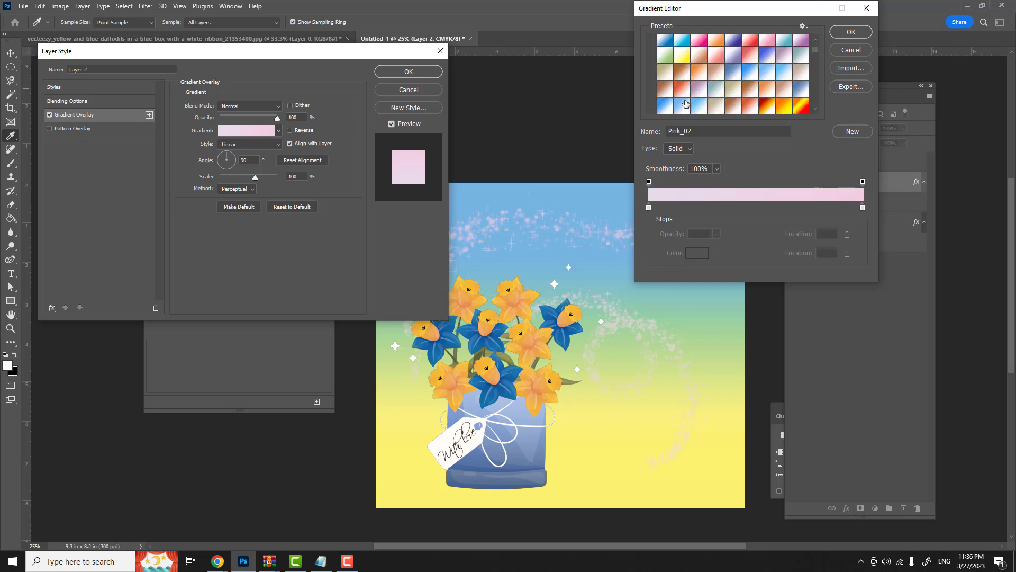
{"action": "scroll", "coordinate": [685, 103], "scroll_direction": "down", "scroll_amount": 5}
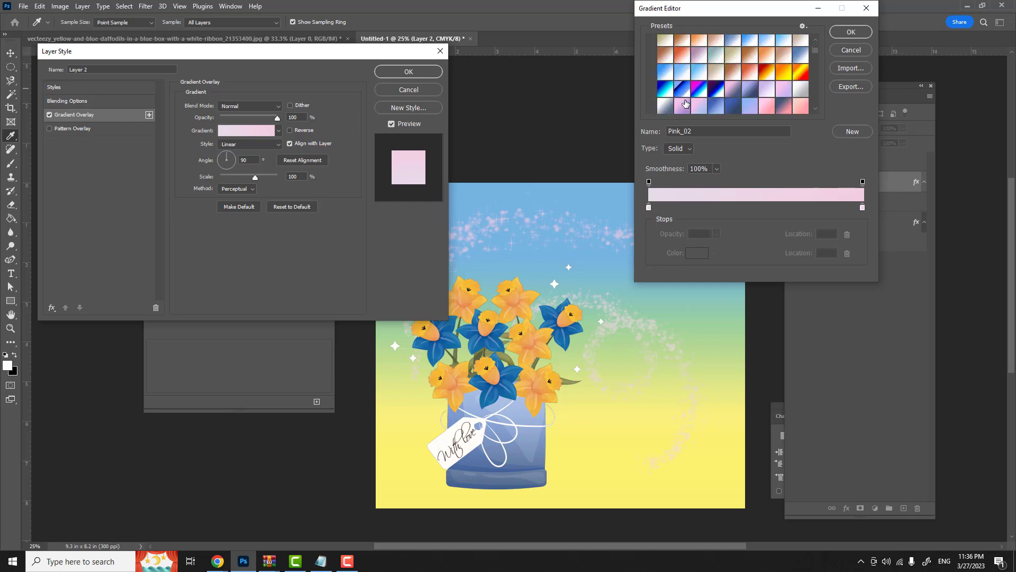
{"action": "scroll", "coordinate": [685, 103], "scroll_direction": "down", "scroll_amount": 5}
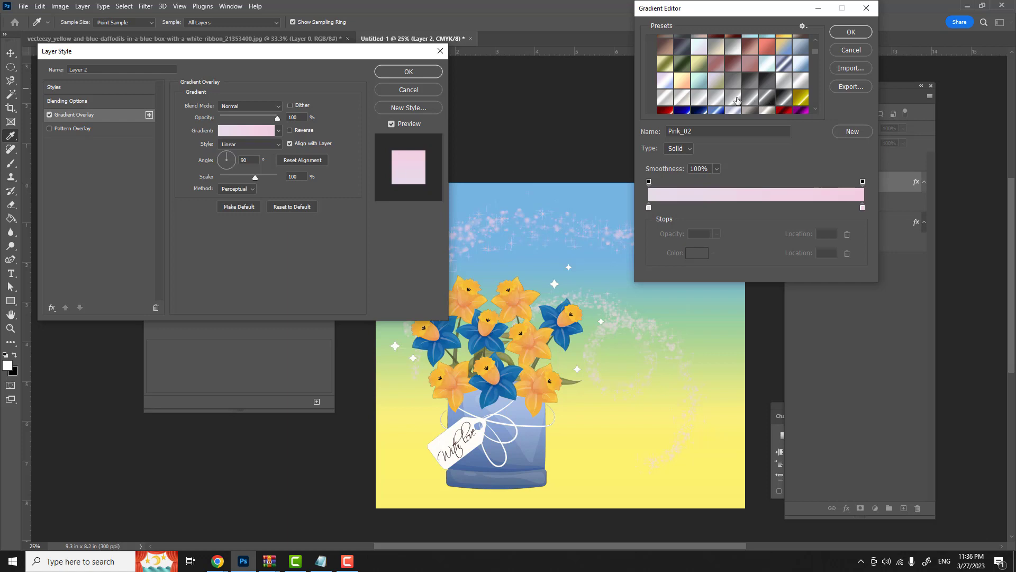
{"action": "left_click", "coordinate": [748, 97]}
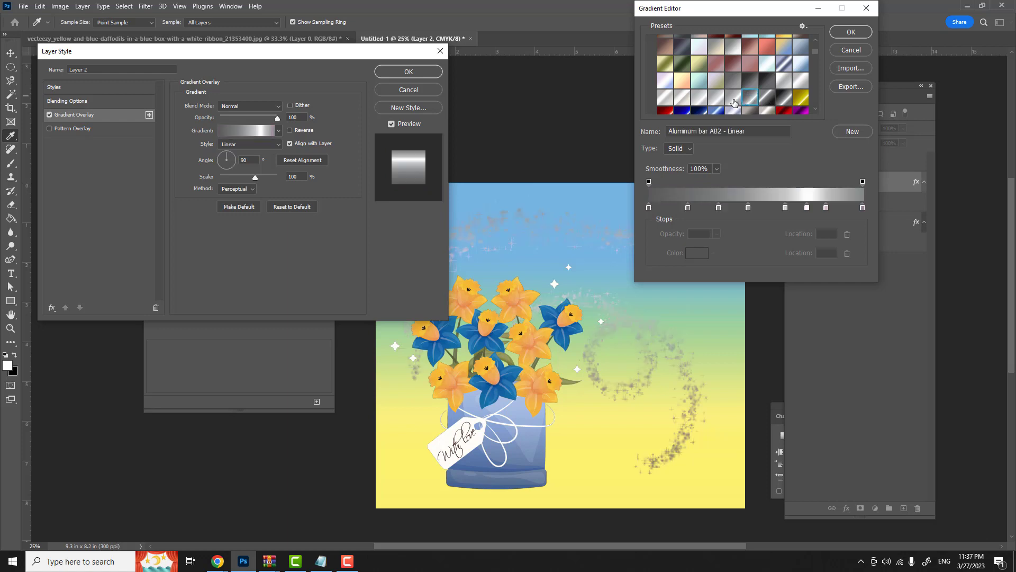
{"action": "left_click", "coordinate": [714, 99]}
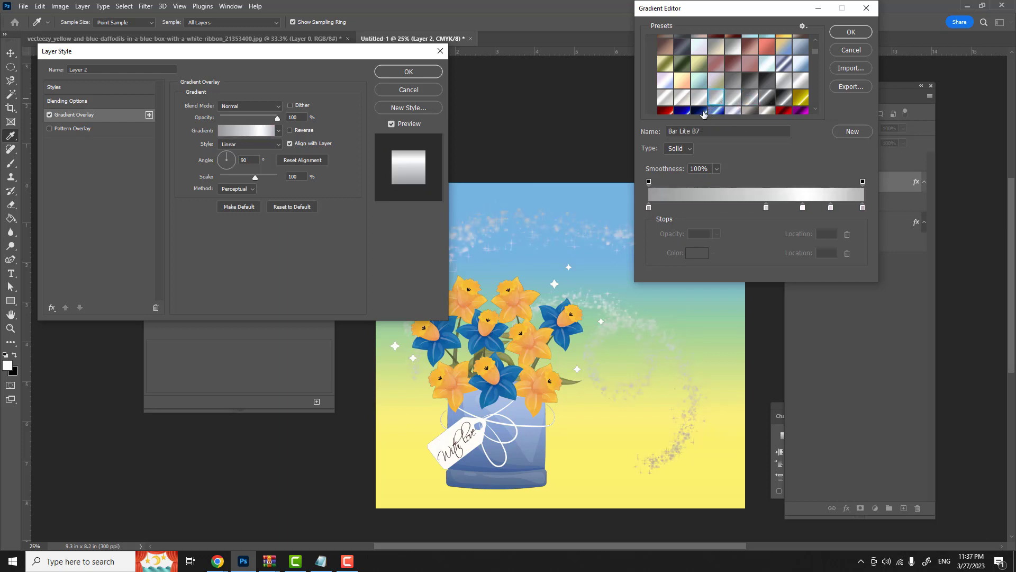
{"action": "left_click", "coordinate": [683, 97]}
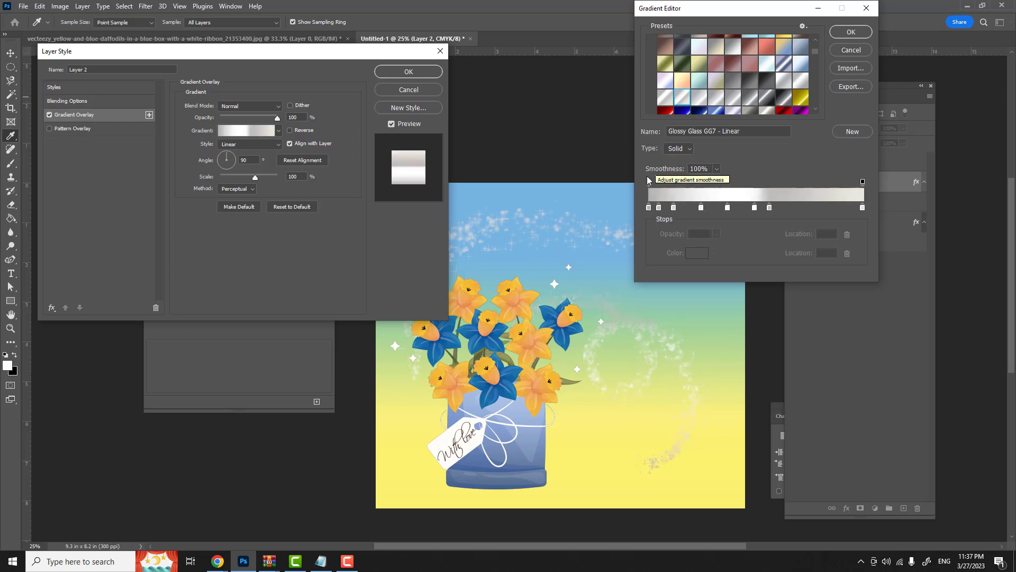
{"action": "left_click", "coordinate": [851, 32]}
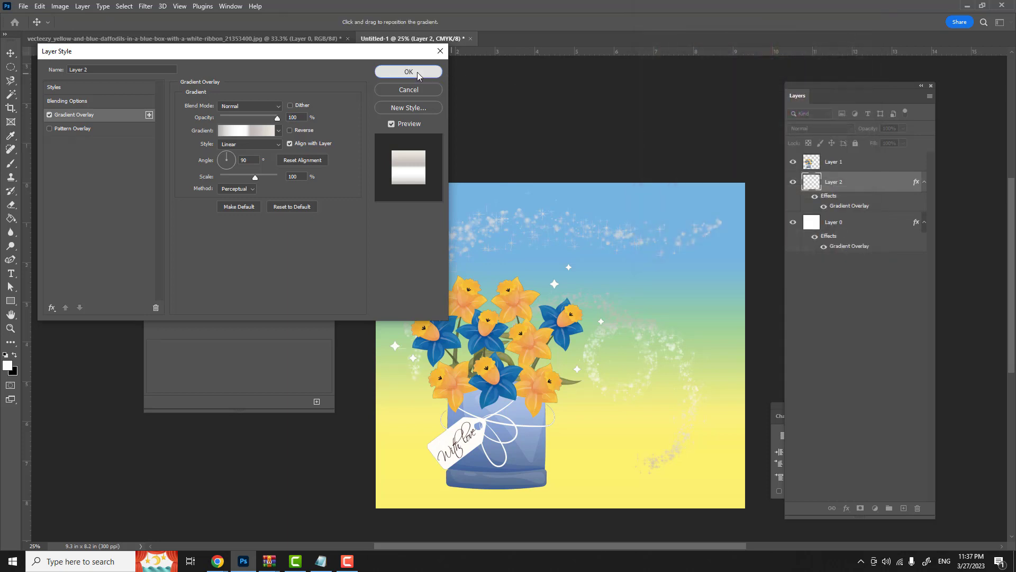
{"action": "left_click", "coordinate": [408, 72]}
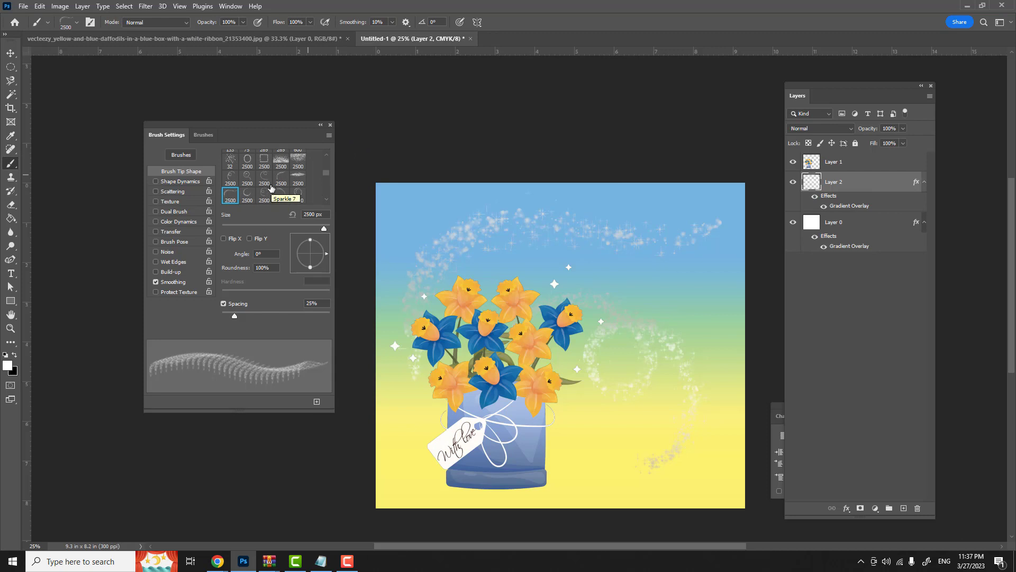
- Close the brush settings and set the Type tool's font to Belly Betty
{"action": "left_click", "coordinate": [330, 126]}
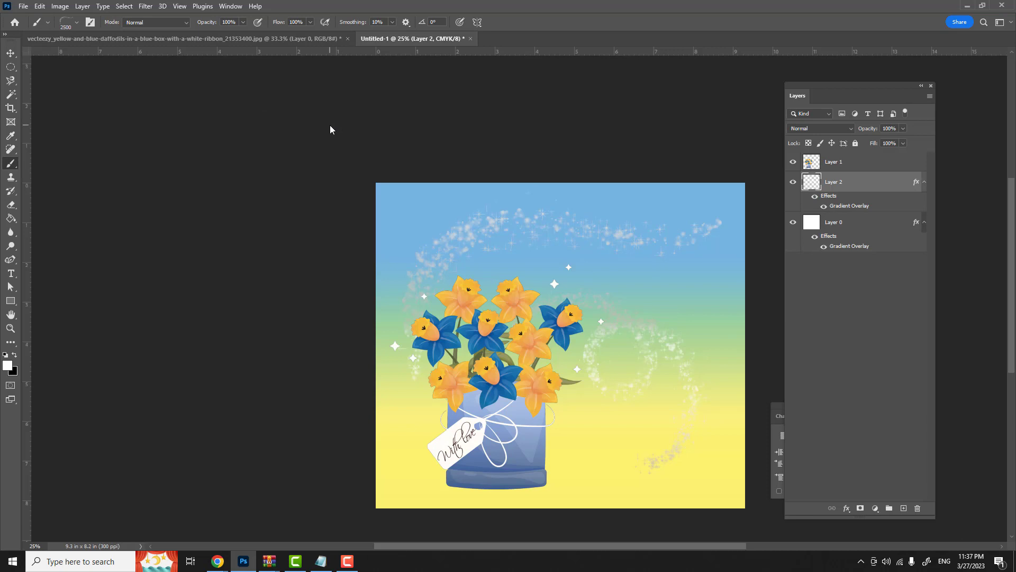
{"action": "left_click", "coordinate": [12, 275]}
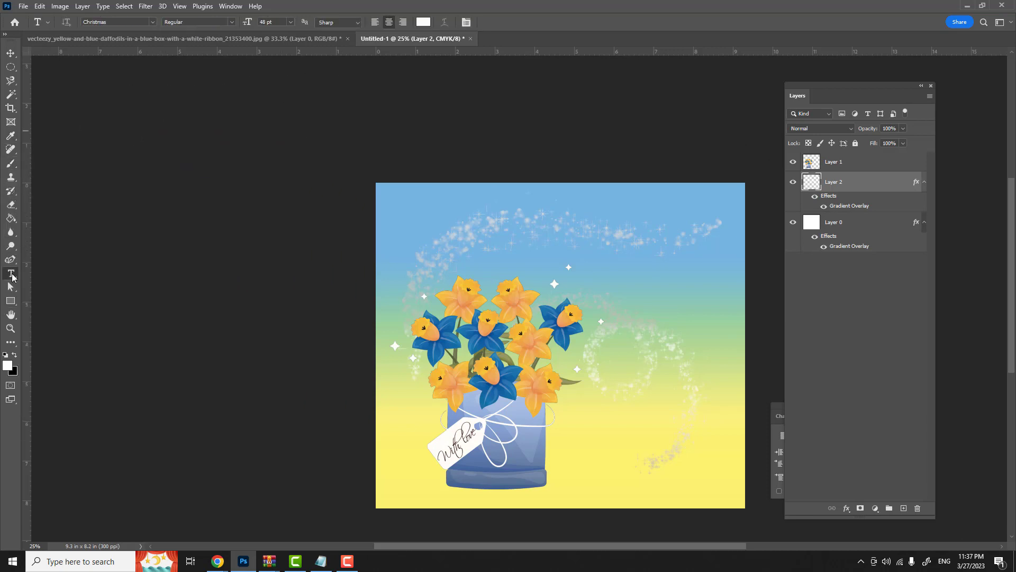
{"action": "left_click", "coordinate": [153, 23]}
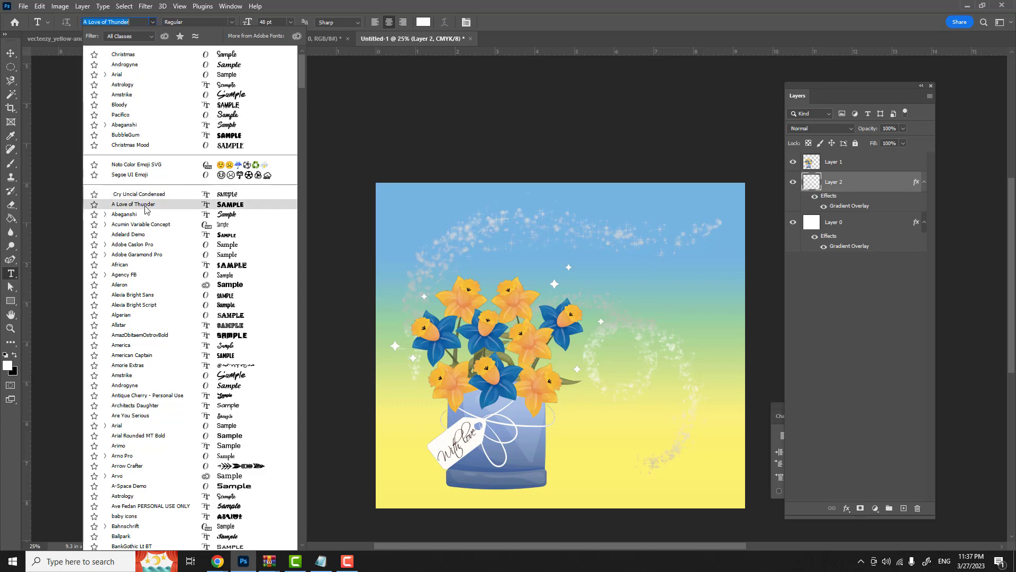
{"action": "scroll", "coordinate": [149, 217], "scroll_direction": "down", "scroll_amount": 1}
{"action": "scroll", "coordinate": [149, 219], "scroll_direction": "down", "scroll_amount": 2}
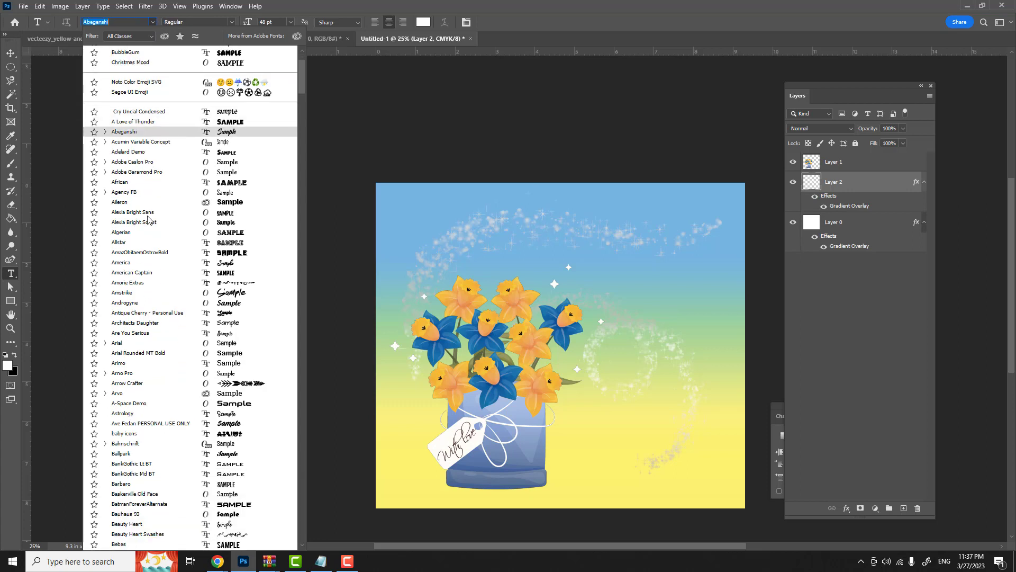
{"action": "scroll", "coordinate": [148, 218], "scroll_direction": "down", "scroll_amount": 1}
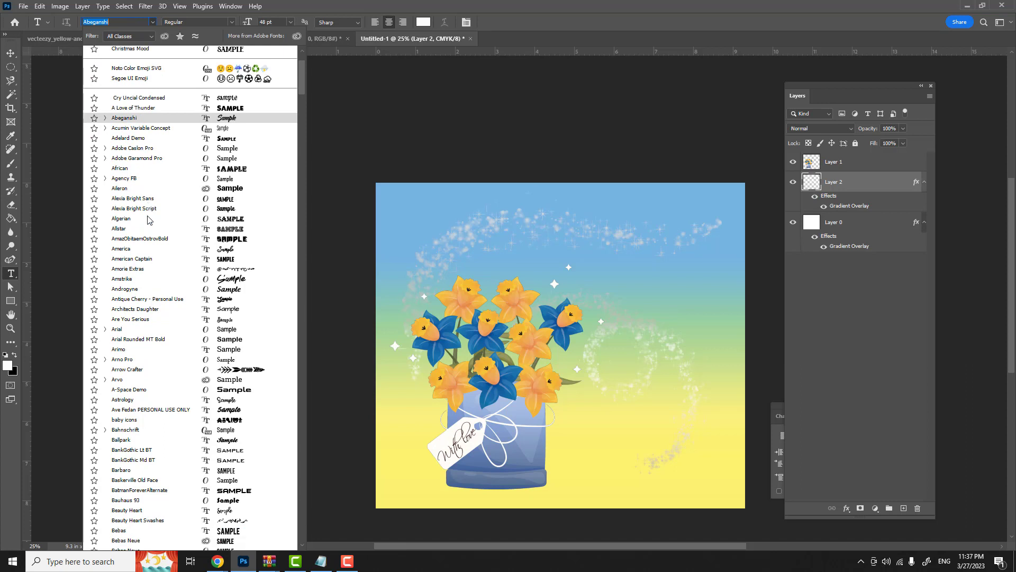
{"action": "scroll", "coordinate": [148, 218], "scroll_direction": "down", "scroll_amount": 4}
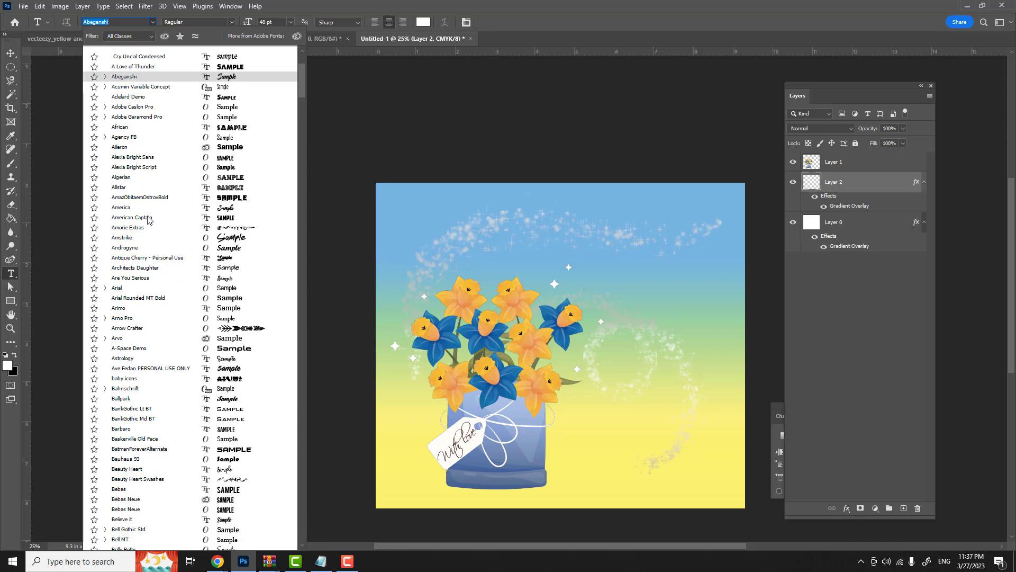
{"action": "scroll", "coordinate": [148, 218], "scroll_direction": "down", "scroll_amount": 4}
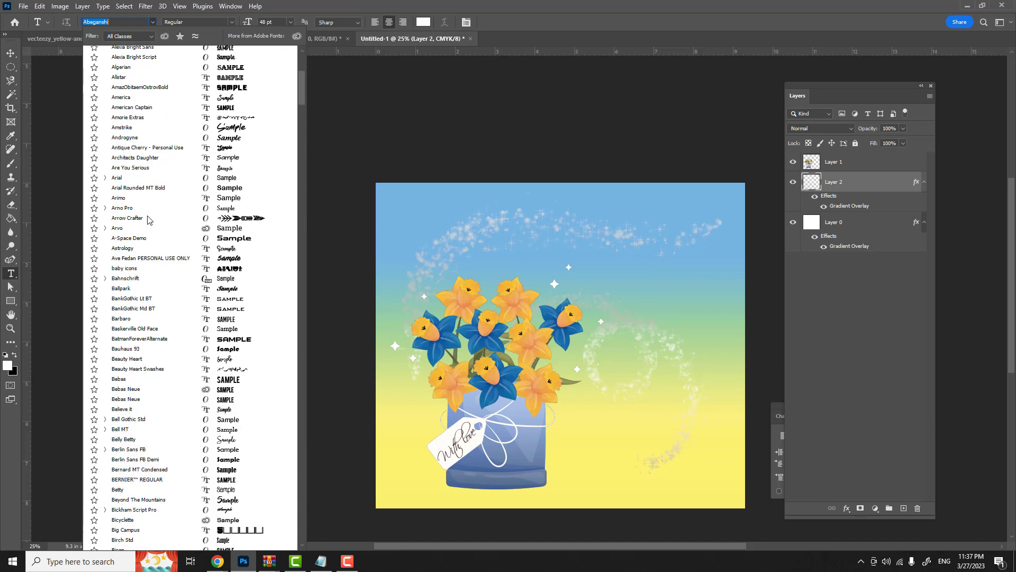
{"action": "scroll", "coordinate": [148, 218], "scroll_direction": "down", "scroll_amount": 3}
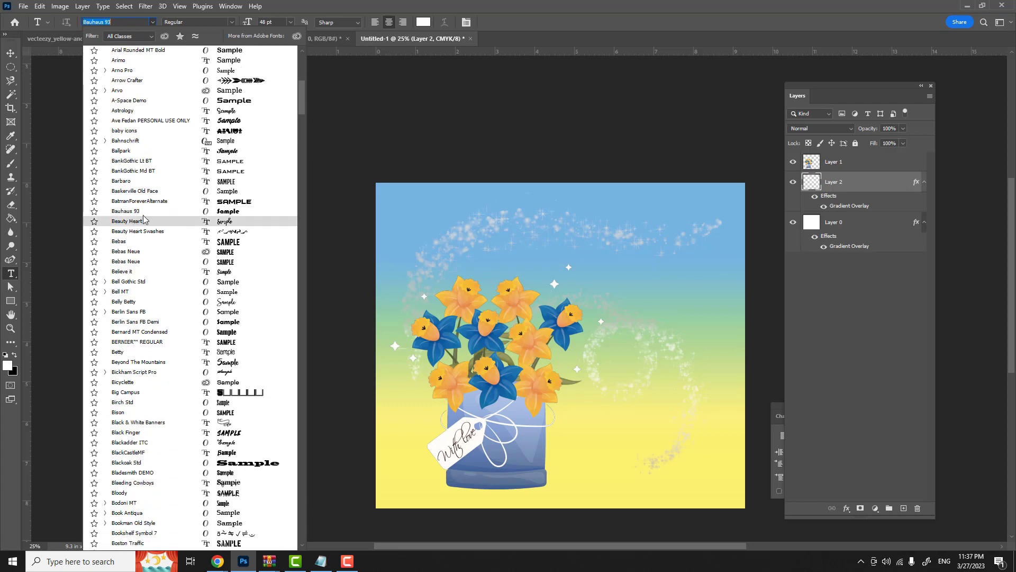
{"action": "scroll", "coordinate": [143, 228], "scroll_direction": "down", "scroll_amount": 1}
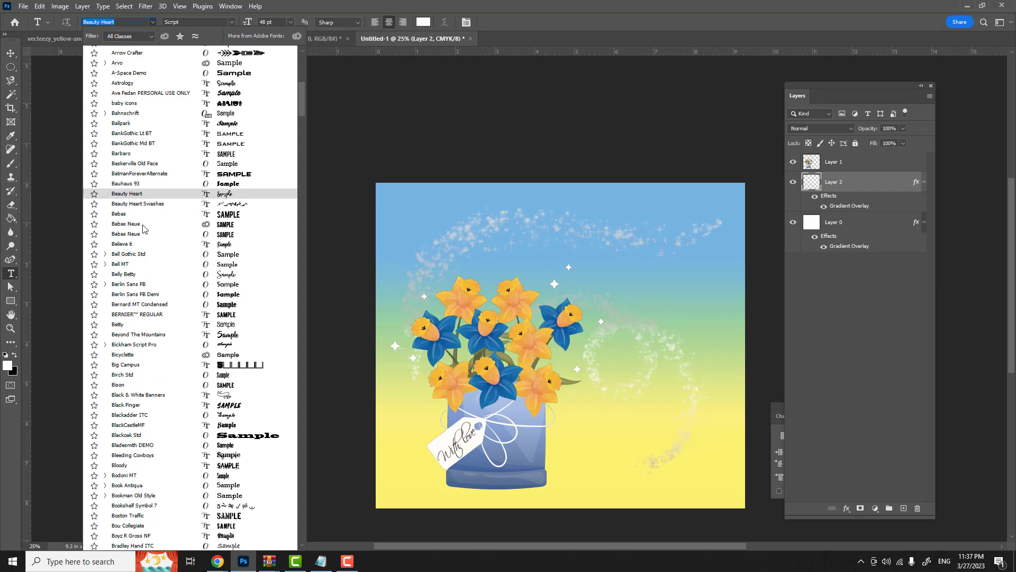
{"action": "scroll", "coordinate": [143, 228], "scroll_direction": "down", "scroll_amount": 1}
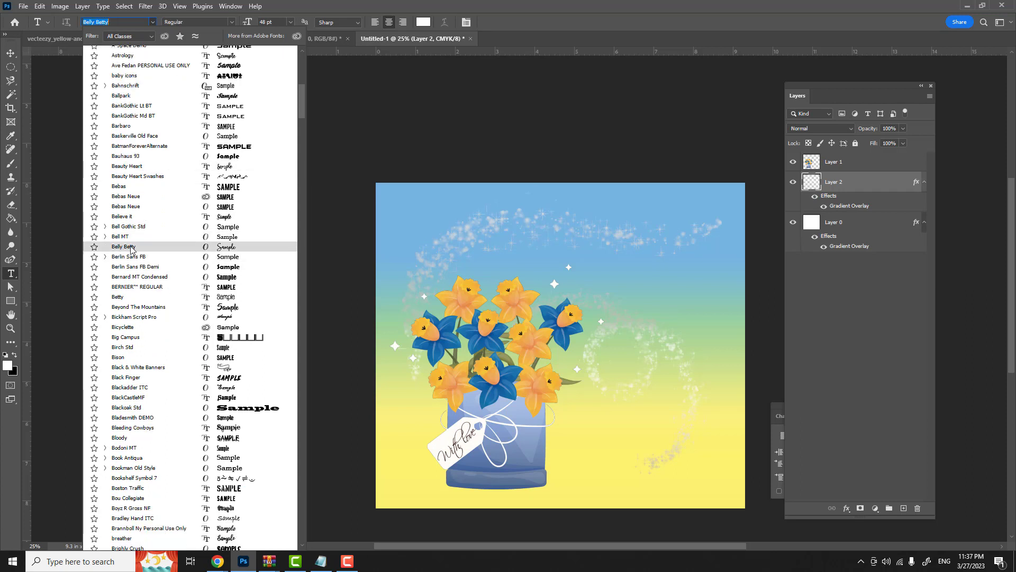
{"action": "left_click", "coordinate": [132, 247]}
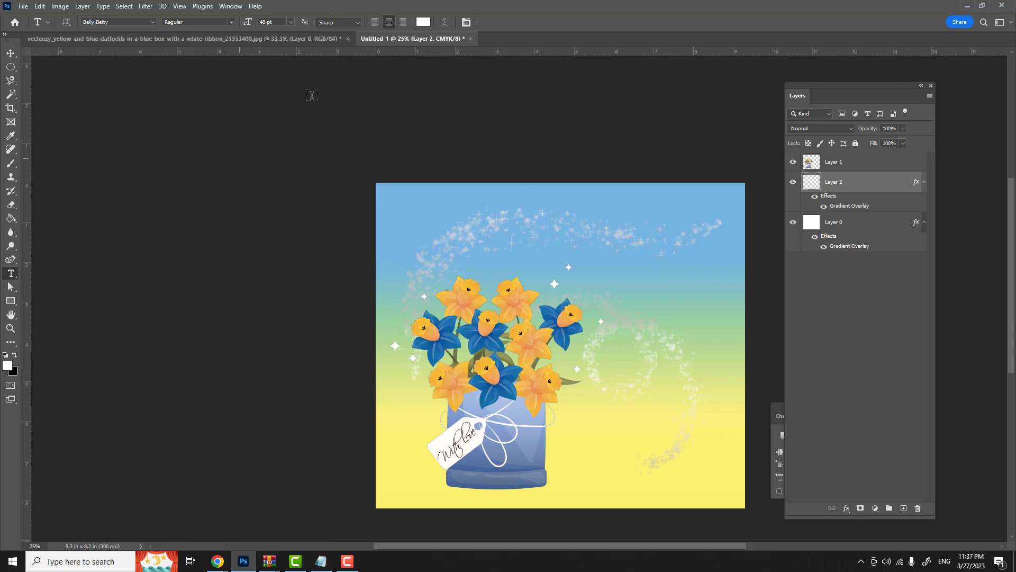
- Set the text color to black
{"action": "left_click", "coordinate": [424, 22]}
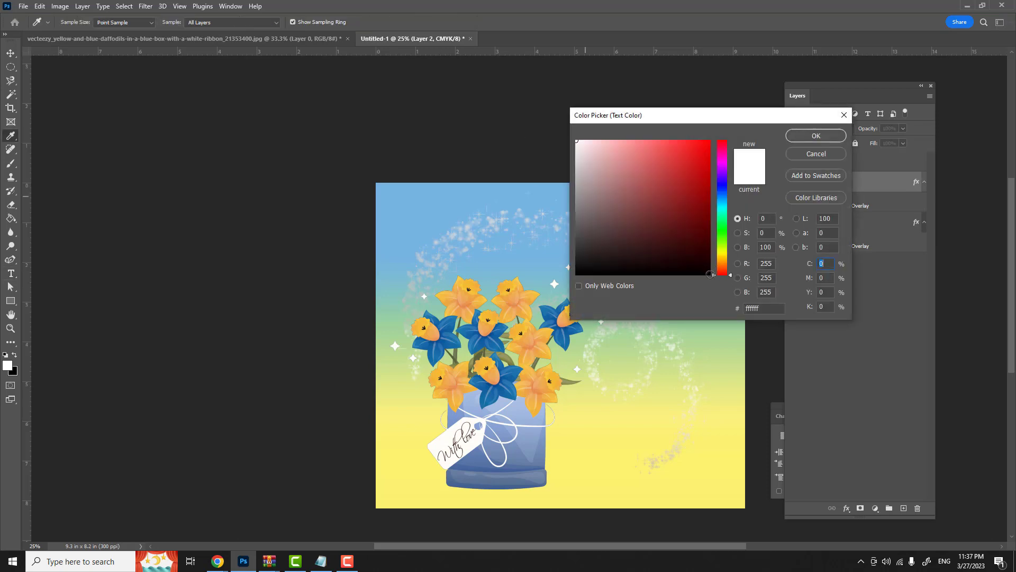
{"action": "left_click", "coordinate": [710, 275]}
{"action": "left_click", "coordinate": [816, 136]}
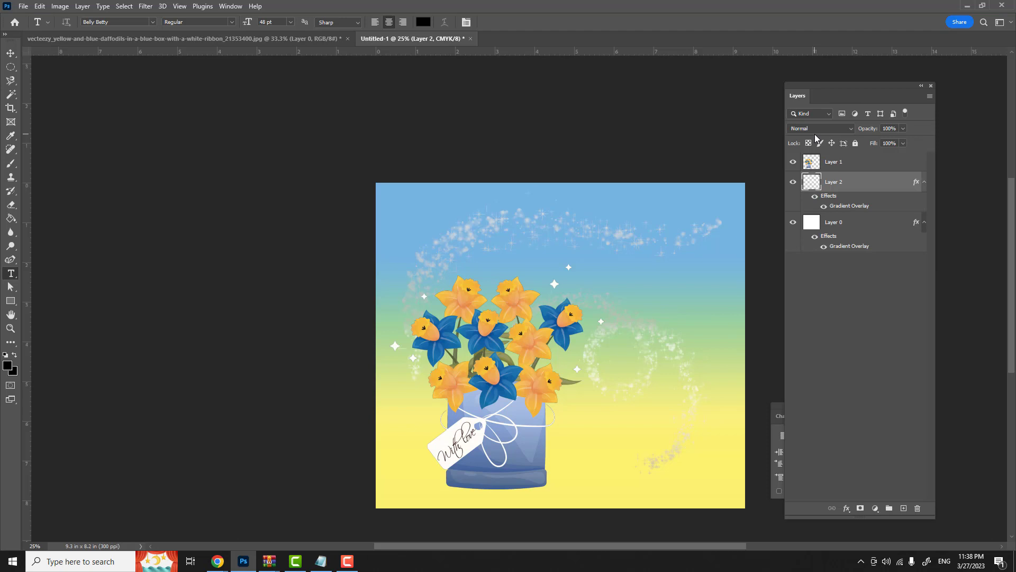
- Add the text "Flowers for Mom" on three lines in the sky above the bouquet
{"action": "left_click", "coordinate": [489, 227]}
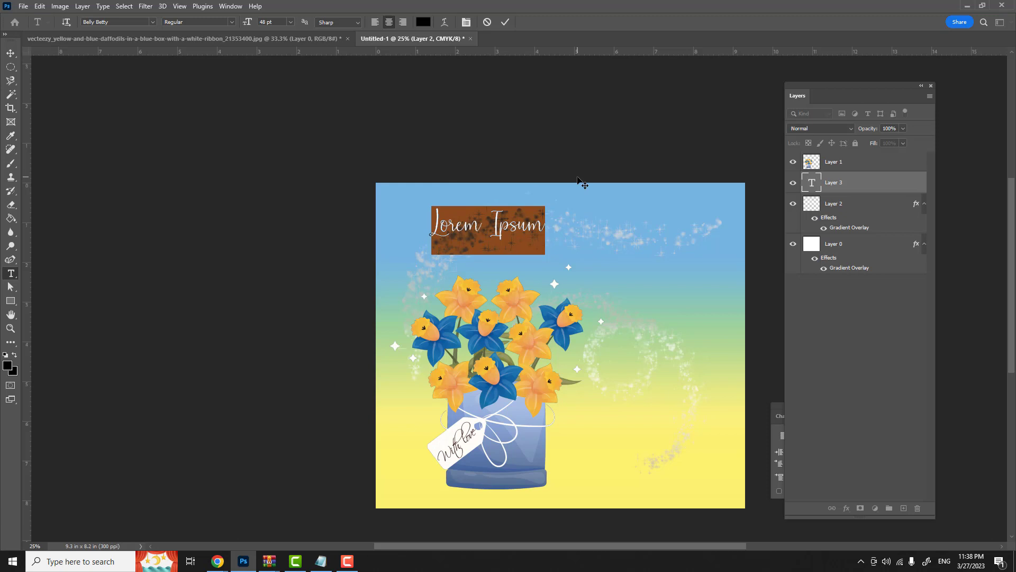
{"action": "type", "text": "I"}
{"action": "type", "text": "lowers"}
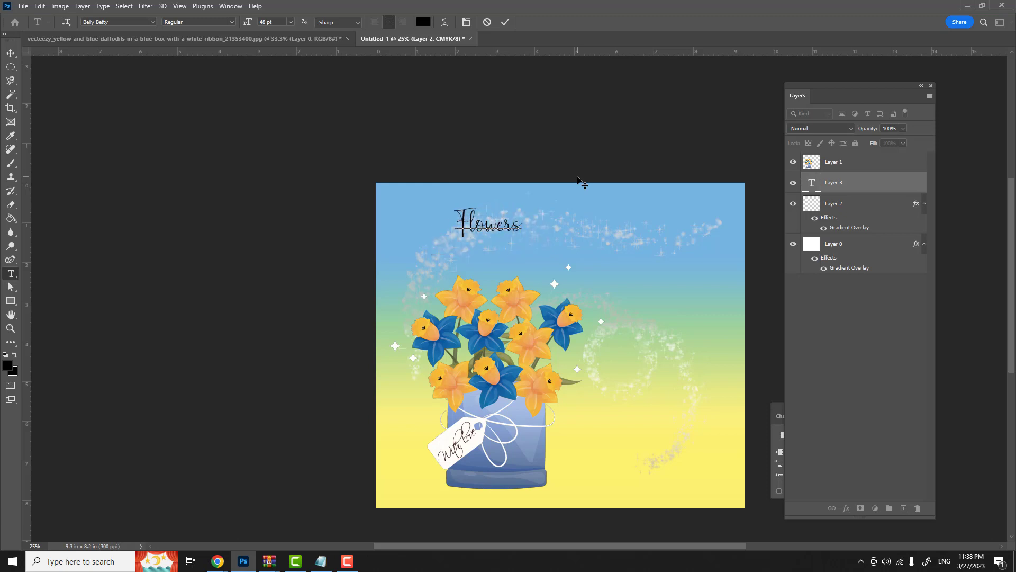
{"action": "key", "text": "Return"}
{"action": "type", "text": "for"}
{"action": "key", "text": "Return"}
{"action": "type", "text": "Lo"}
- Move the "Flowers for Mom" text to the empty area beside the bouquet and scale it to about 188%
{"action": "left_click", "coordinate": [11, 53]}
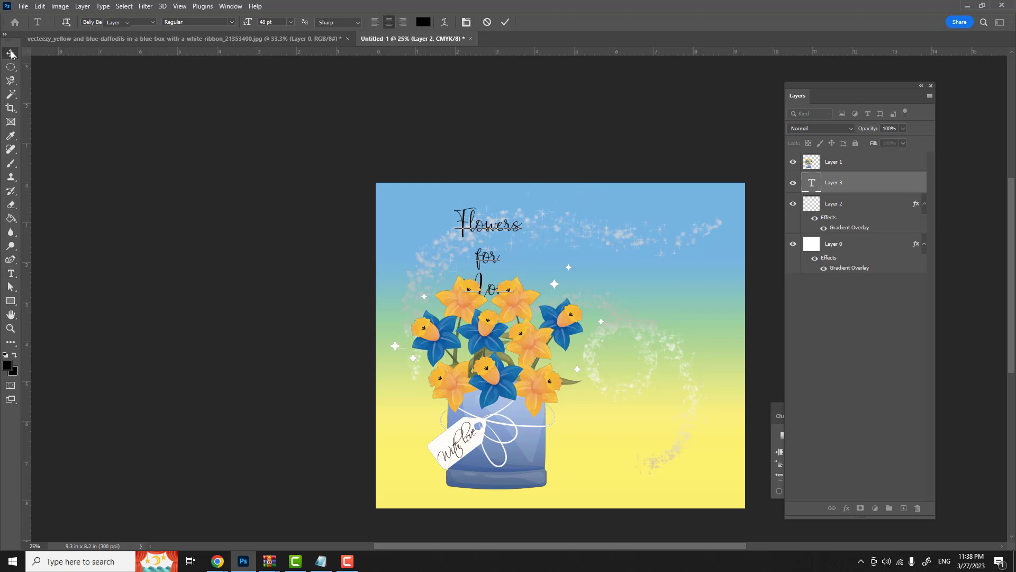
{"action": "left_click_drag", "start_coordinate": [470, 228], "coordinate": [631, 309]}
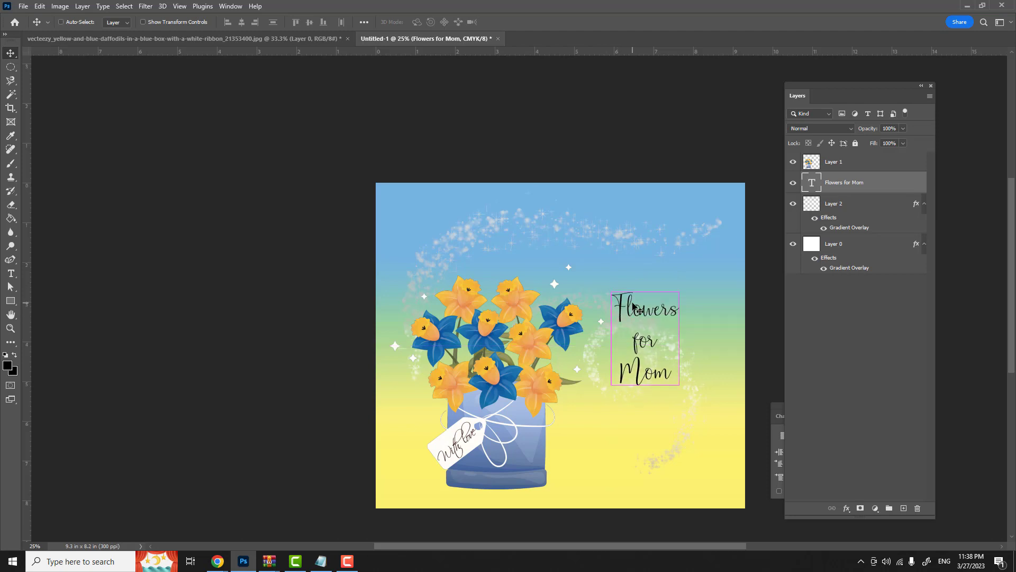
{"action": "key", "text": "ctrl+t"}
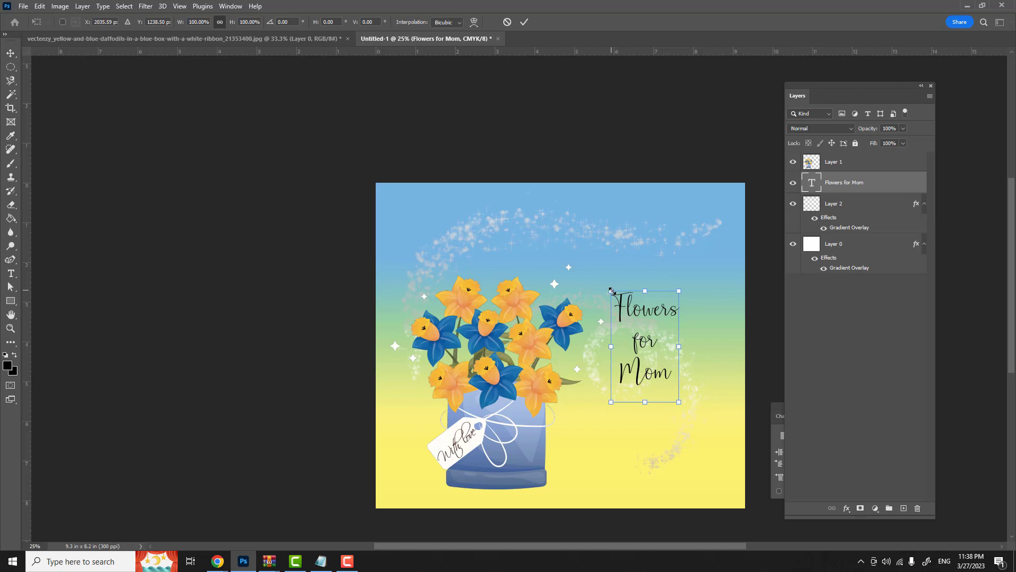
{"action": "left_click_drag", "start_coordinate": [611, 291], "coordinate": [526, 209]}
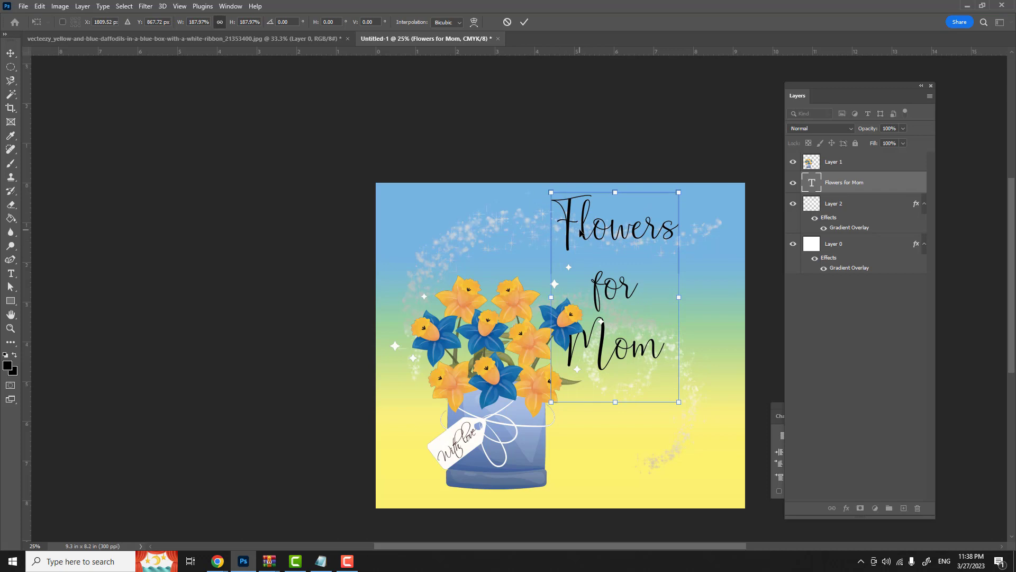
{"action": "left_click_drag", "start_coordinate": [582, 234], "coordinate": [615, 298]}
{"action": "key", "text": "Return"}
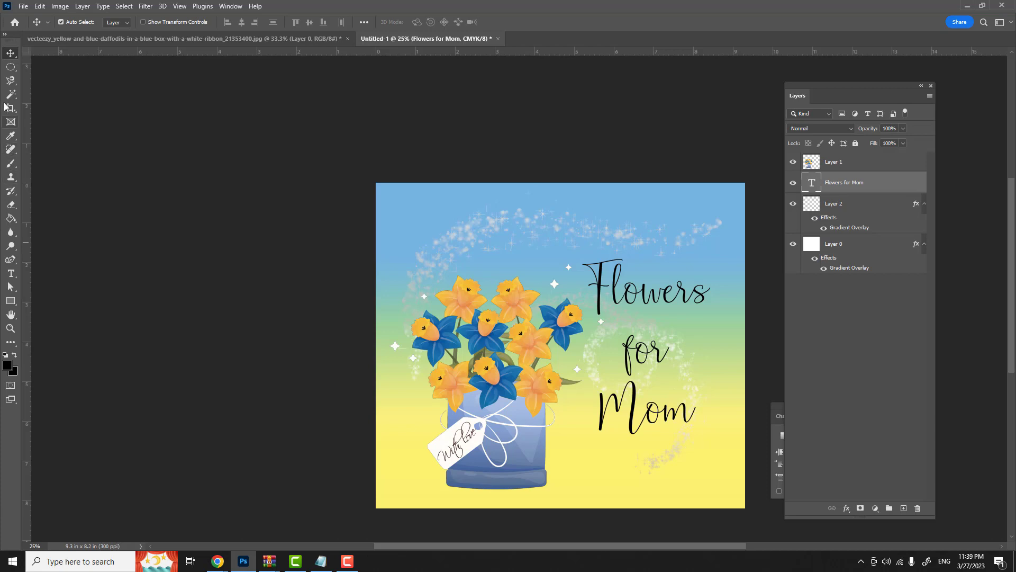
- Show the character settings and set the leading of the whole "Flowers for Mom" text to 72 pt
{"action": "left_click", "coordinate": [11, 273]}
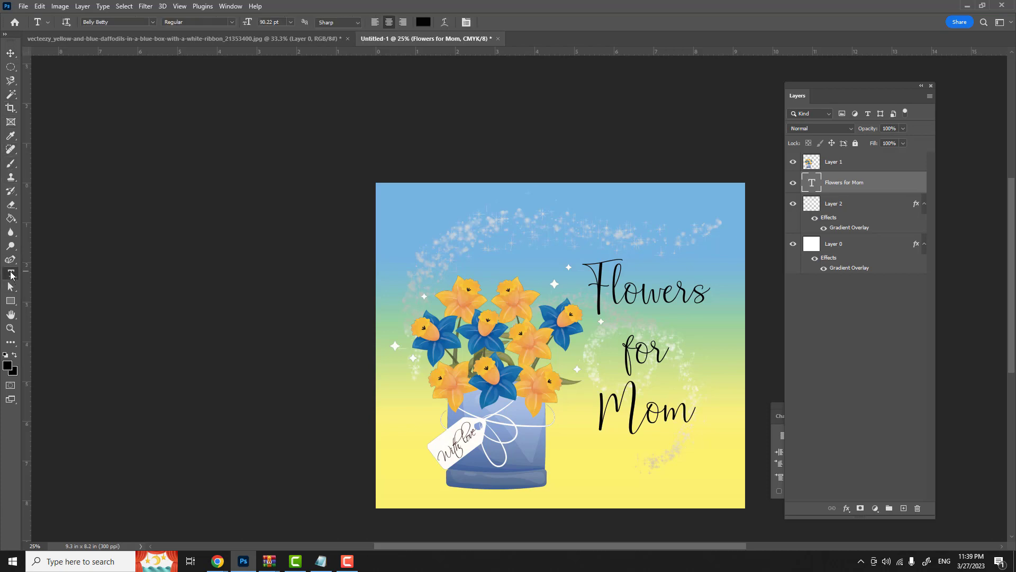
{"action": "left_click", "coordinate": [652, 353]}
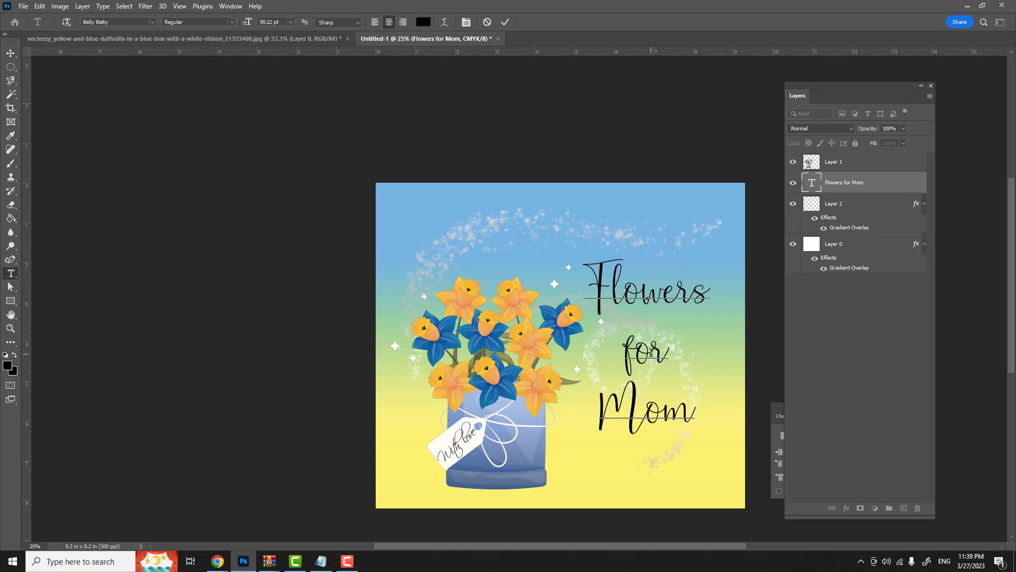
{"action": "key", "text": "ctrl+a"}
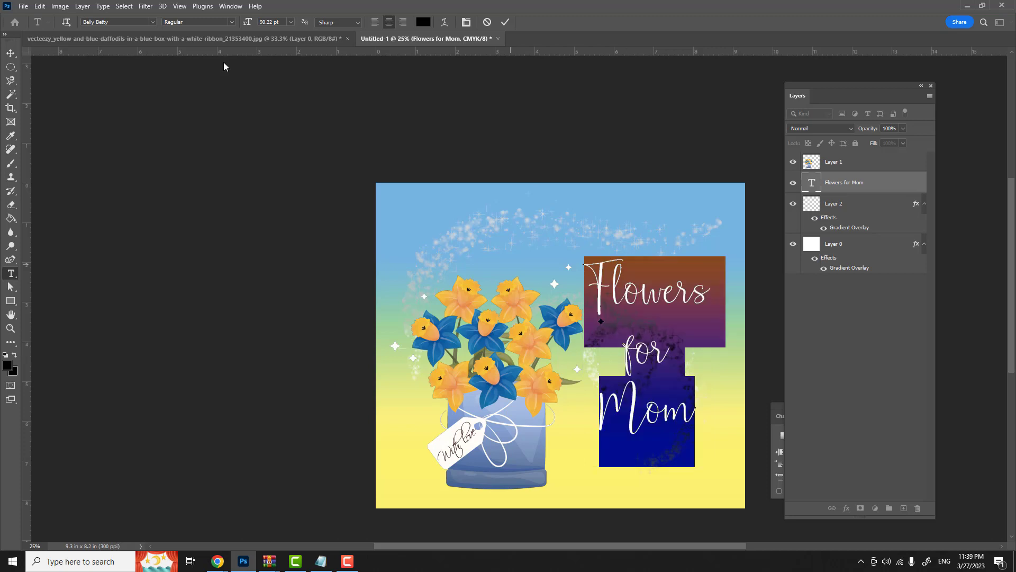
{"action": "left_click", "coordinate": [230, 6]}
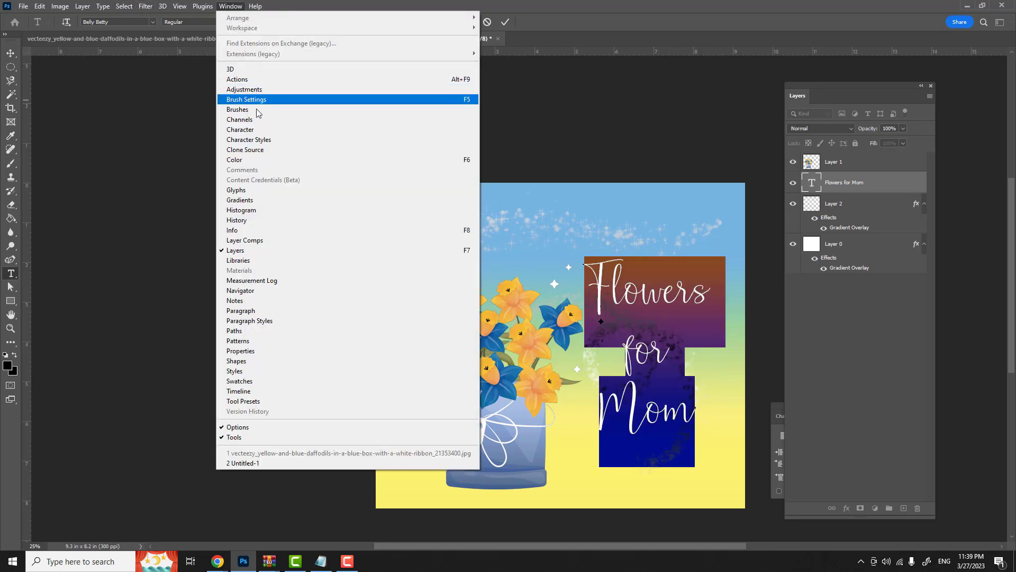
{"action": "left_click", "coordinate": [248, 129]}
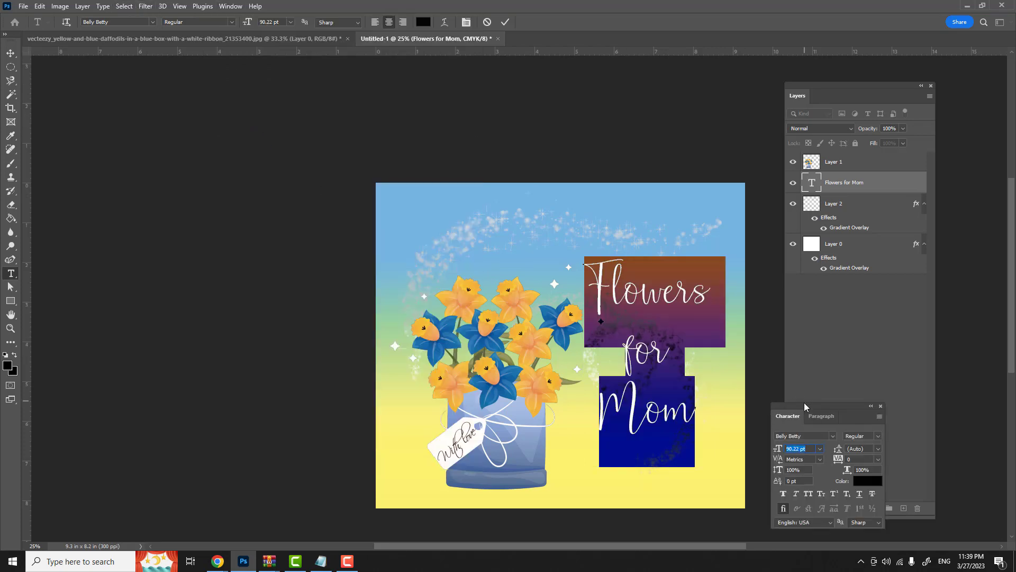
{"action": "left_click_drag", "start_coordinate": [805, 405], "coordinate": [284, 130]}
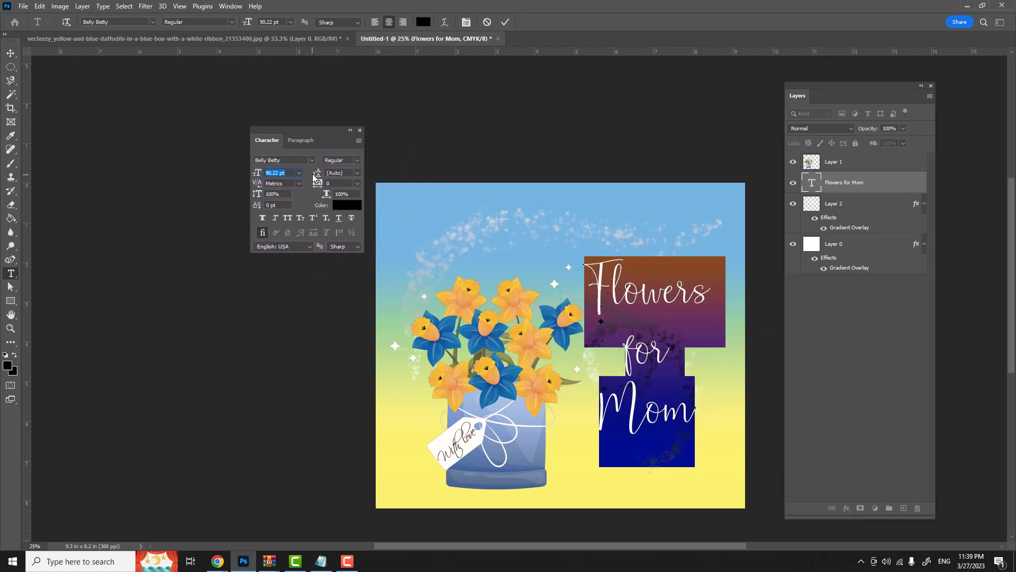
{"action": "left_click", "coordinate": [358, 174]}
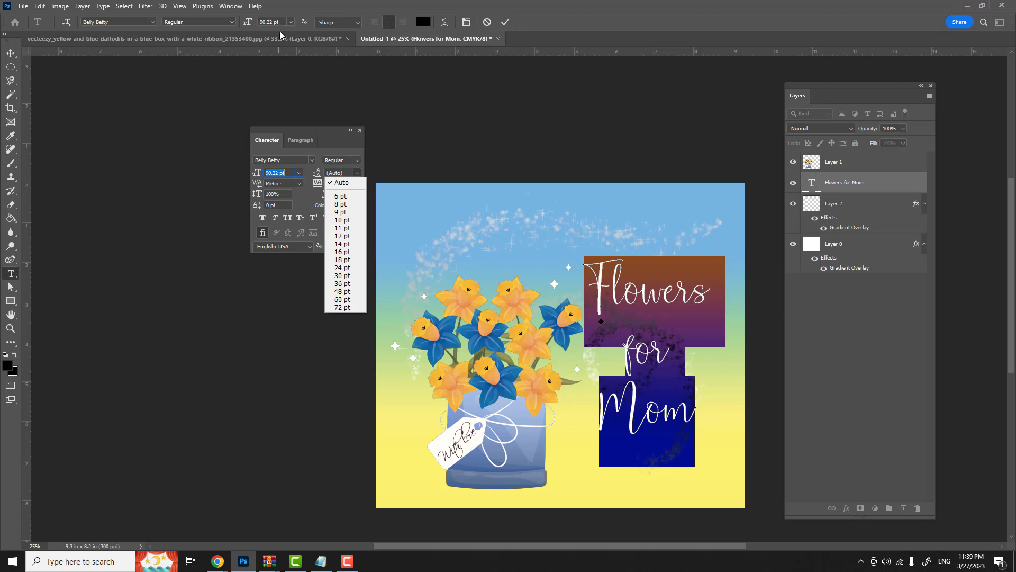
{"action": "left_click", "coordinate": [341, 307]}
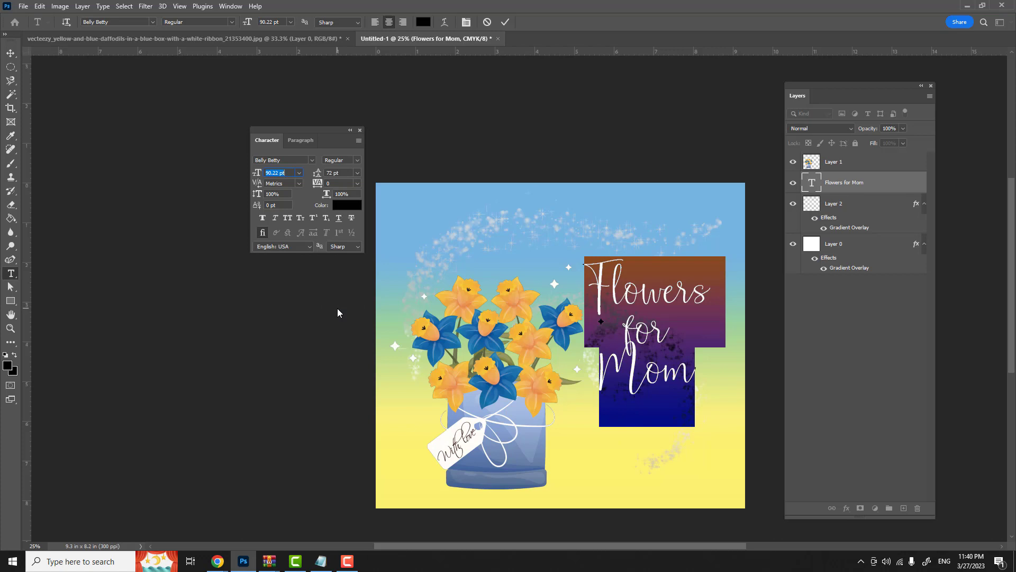
- Indent the word "for" with spaces and set its font size to 48 pt
{"action": "left_click", "coordinate": [624, 330]}
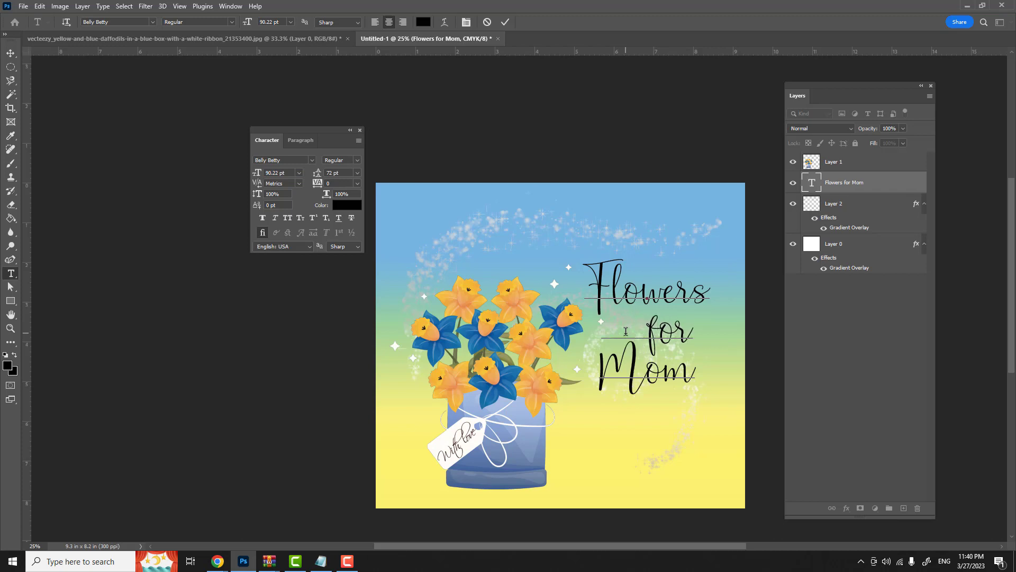
{"action": "left_click_drag", "start_coordinate": [651, 333], "coordinate": [691, 332]}
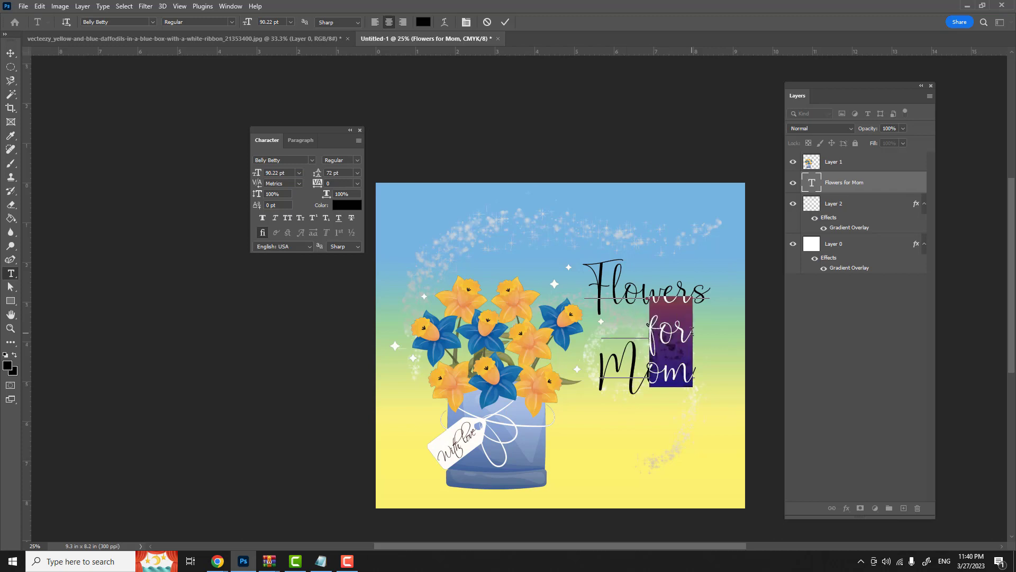
{"action": "left_click", "coordinate": [299, 173]}
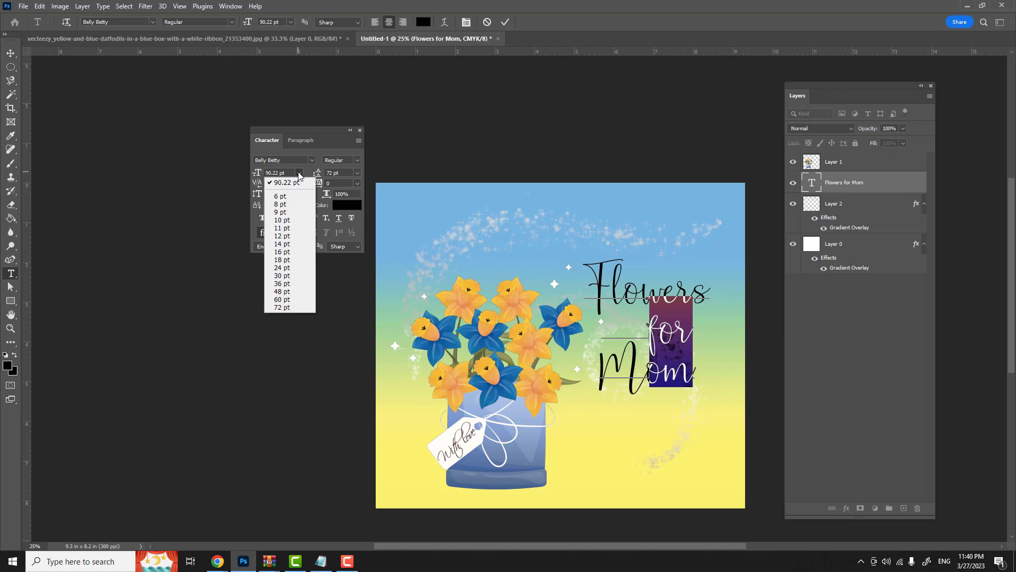
{"action": "left_click", "coordinate": [289, 291]}
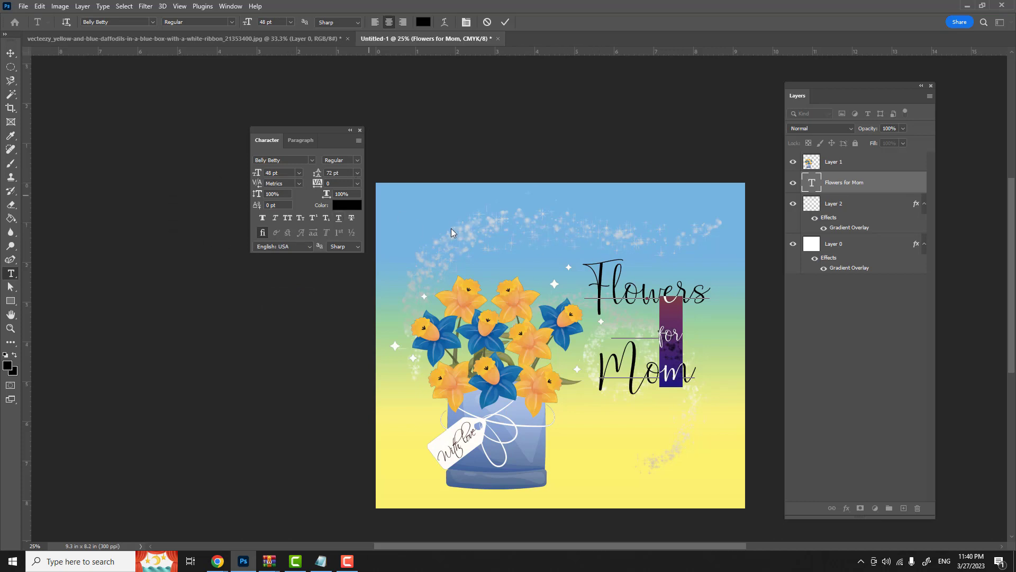
- Set the leading of all three "Flowers for Mom" lines to 48 pt
{"action": "left_click_drag", "start_coordinate": [585, 286], "coordinate": [666, 359]}
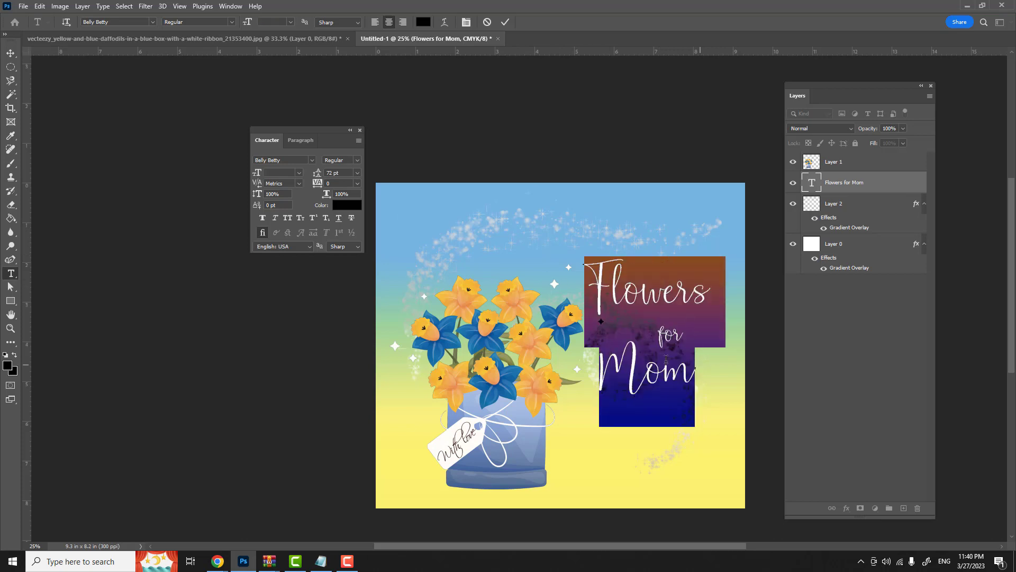
{"action": "left_click", "coordinate": [357, 173]}
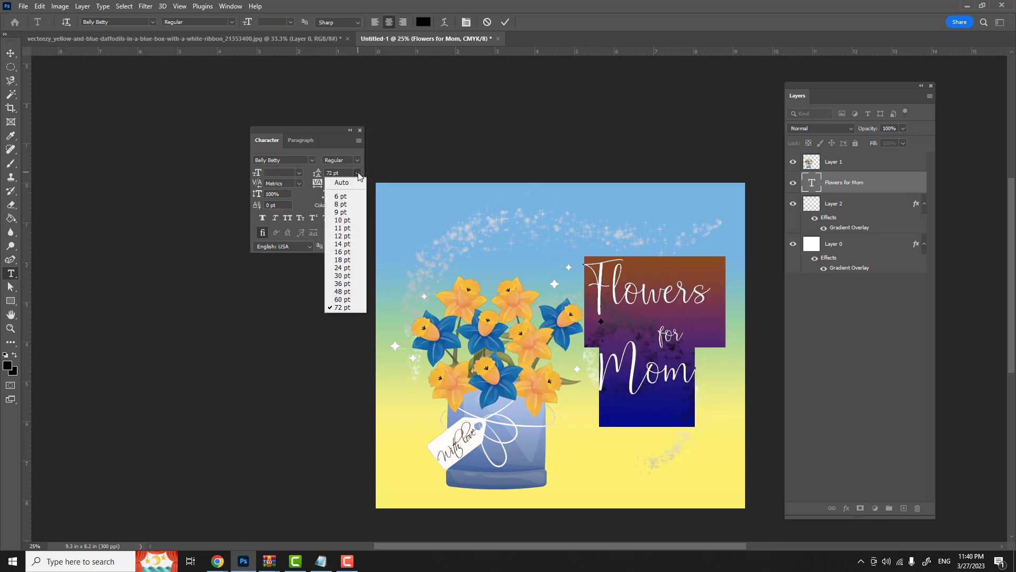
{"action": "left_click", "coordinate": [350, 293]}
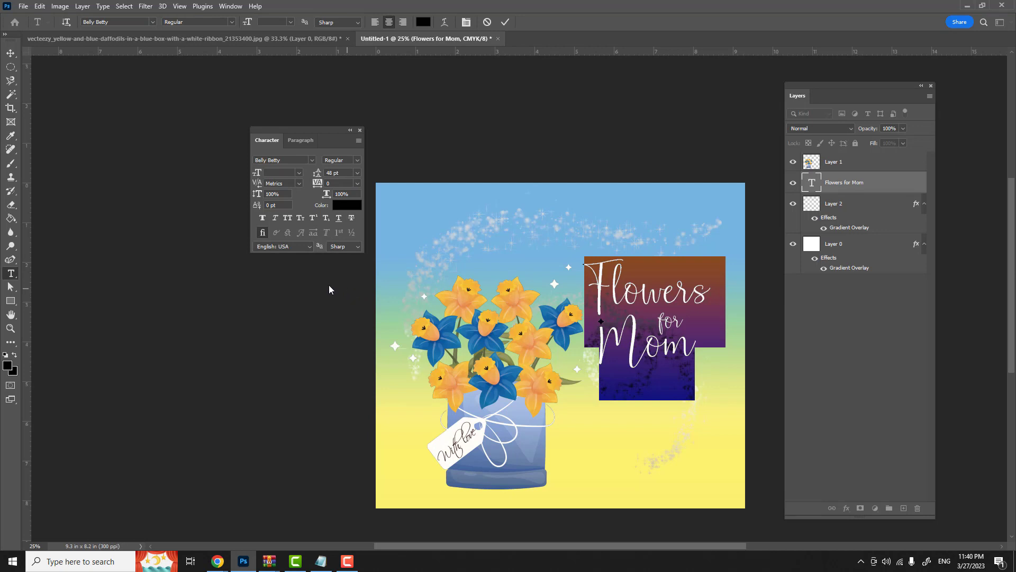
- Place the "Flowers for Mom" text directly above the bouquet, scaled to about 57% and rotated about -24°
{"action": "left_click", "coordinate": [10, 53]}
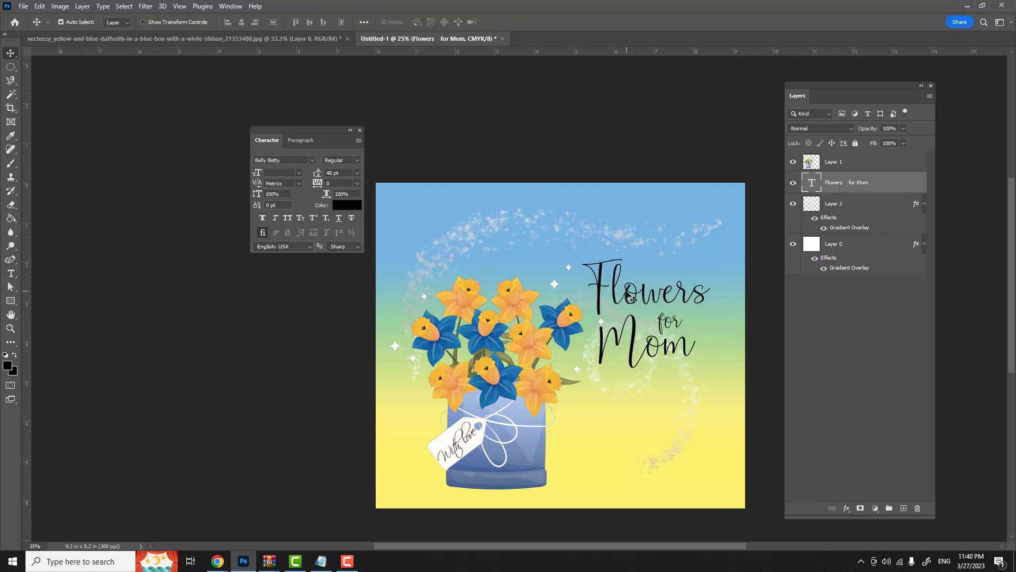
{"action": "left_click_drag", "start_coordinate": [633, 299], "coordinate": [492, 237]}
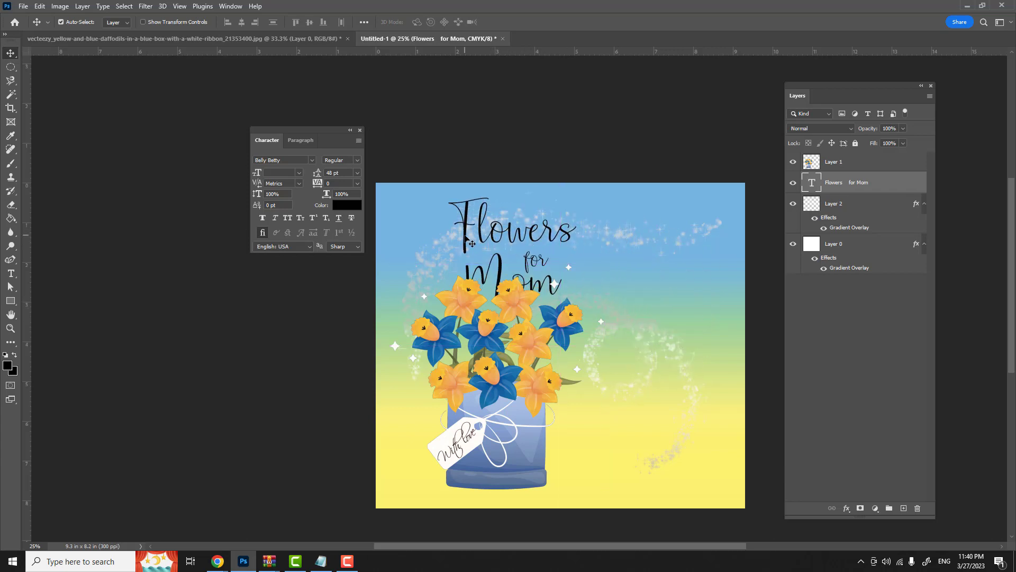
{"action": "key", "text": "ctrl+t"}
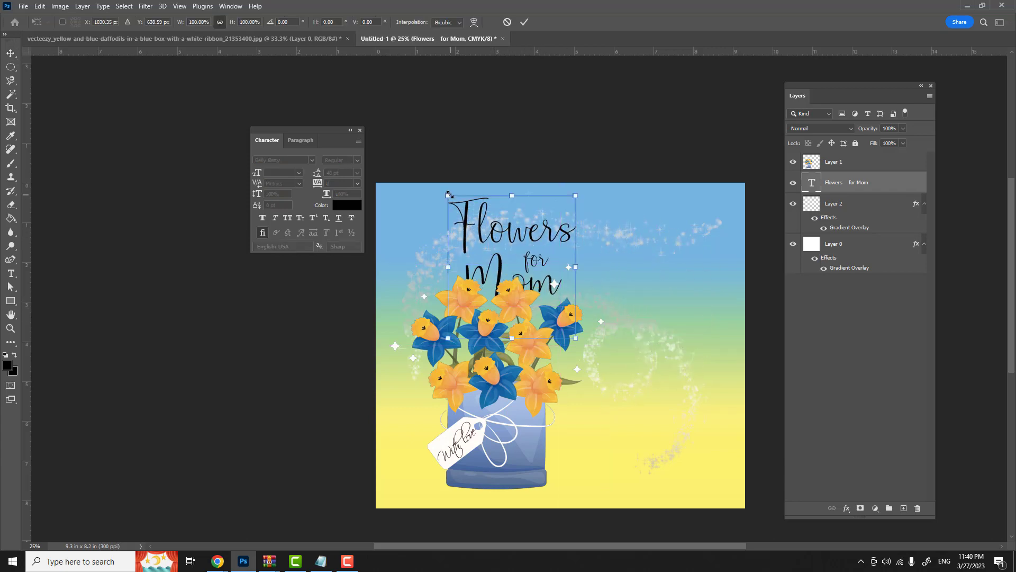
{"action": "left_click_drag", "start_coordinate": [449, 194], "coordinate": [476, 225]}
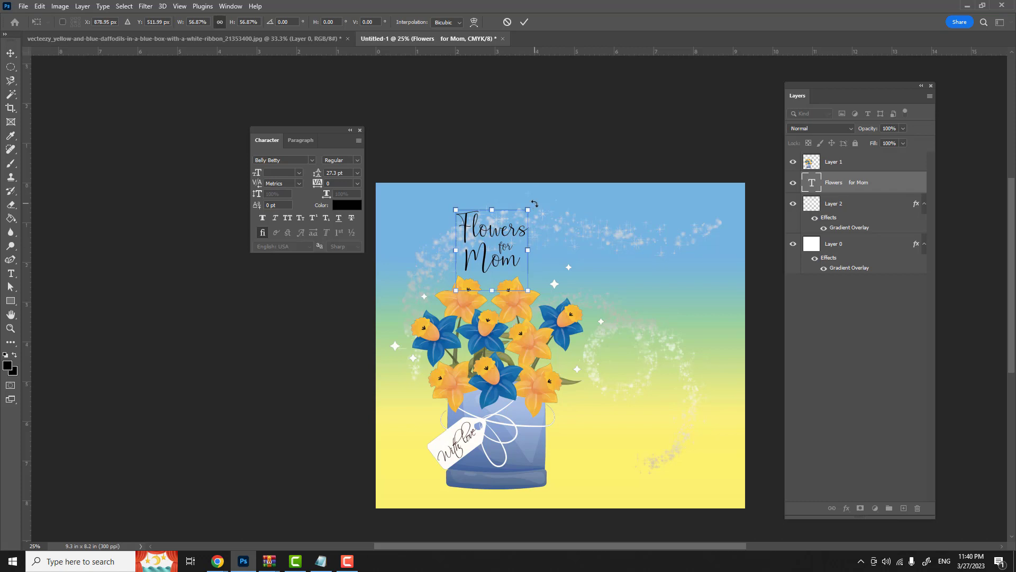
{"action": "left_click_drag", "start_coordinate": [534, 203], "coordinate": [513, 187]}
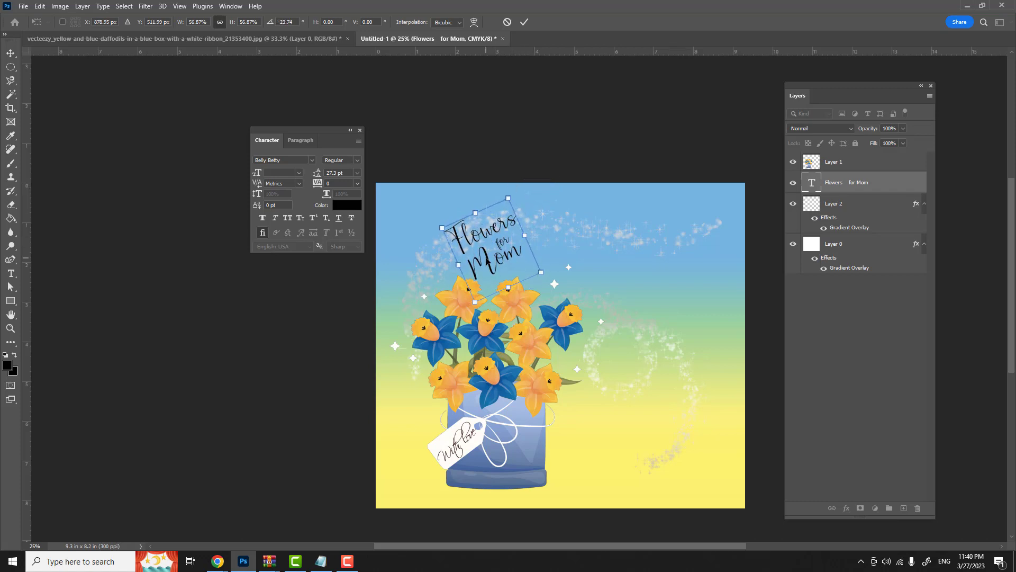
{"action": "left_click_drag", "start_coordinate": [489, 261], "coordinate": [493, 263]}
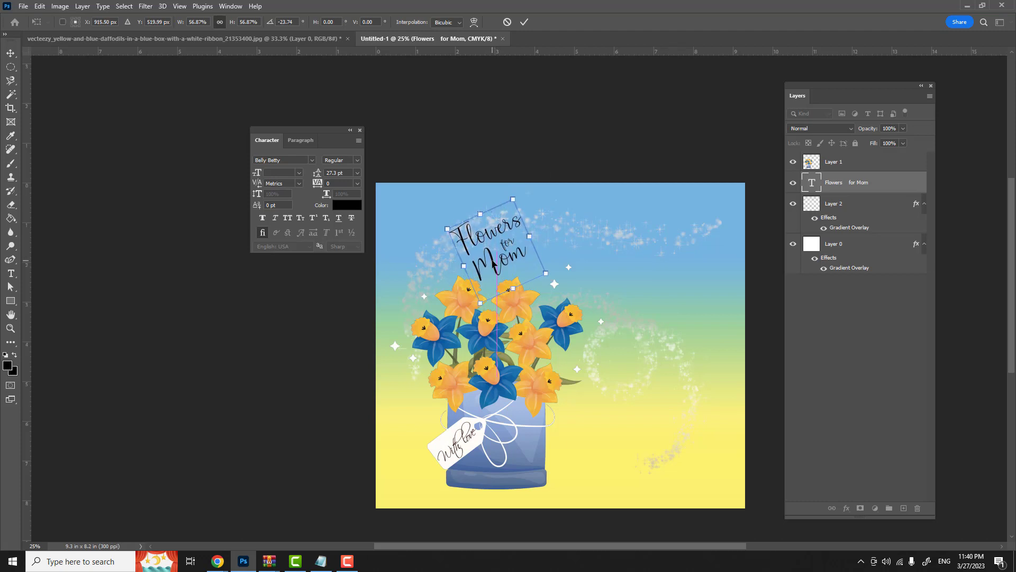
{"action": "key", "text": "Return"}
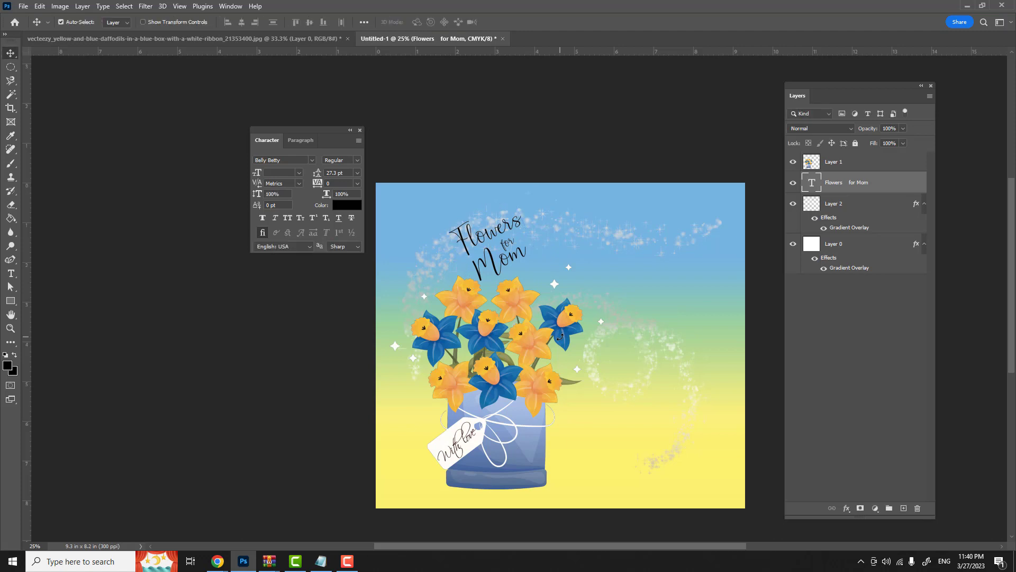
- Start a new text layer in the sky beside the "Flowers for Mom" lettering with a font size of 72 pt
{"action": "left_click", "coordinate": [11, 274]}
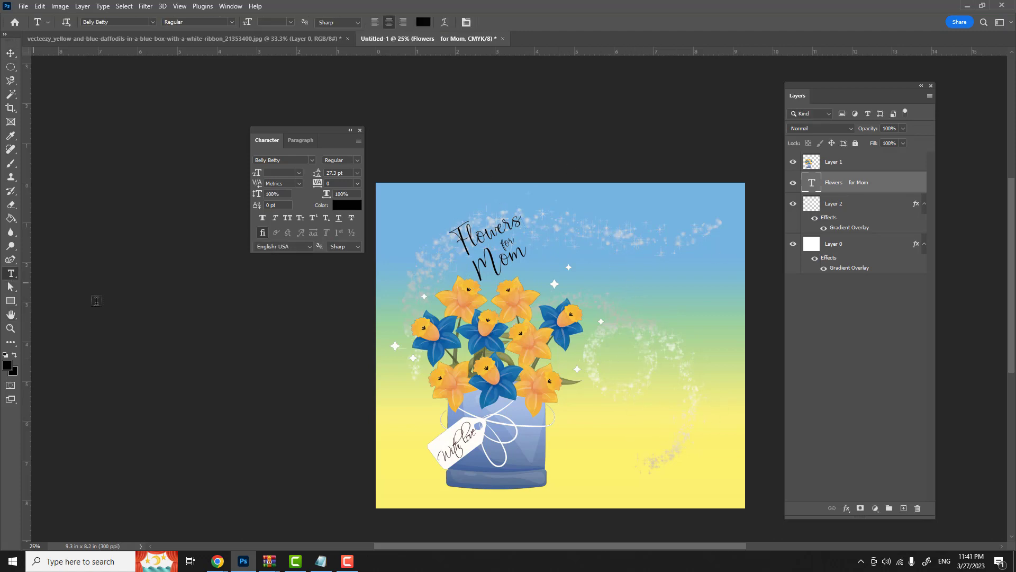
{"action": "left_click", "coordinate": [636, 258]}
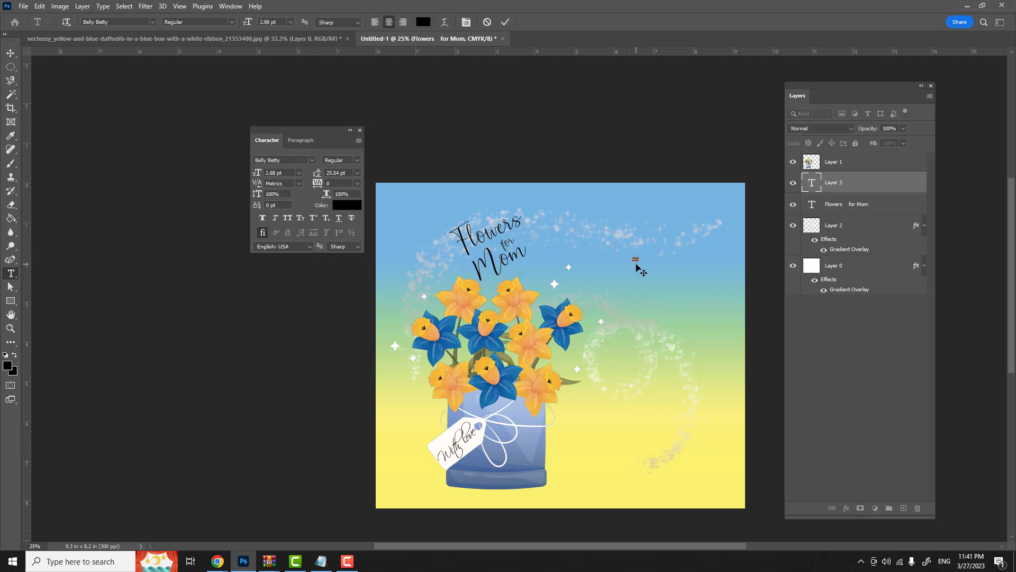
{"action": "left_click", "coordinate": [290, 22]}
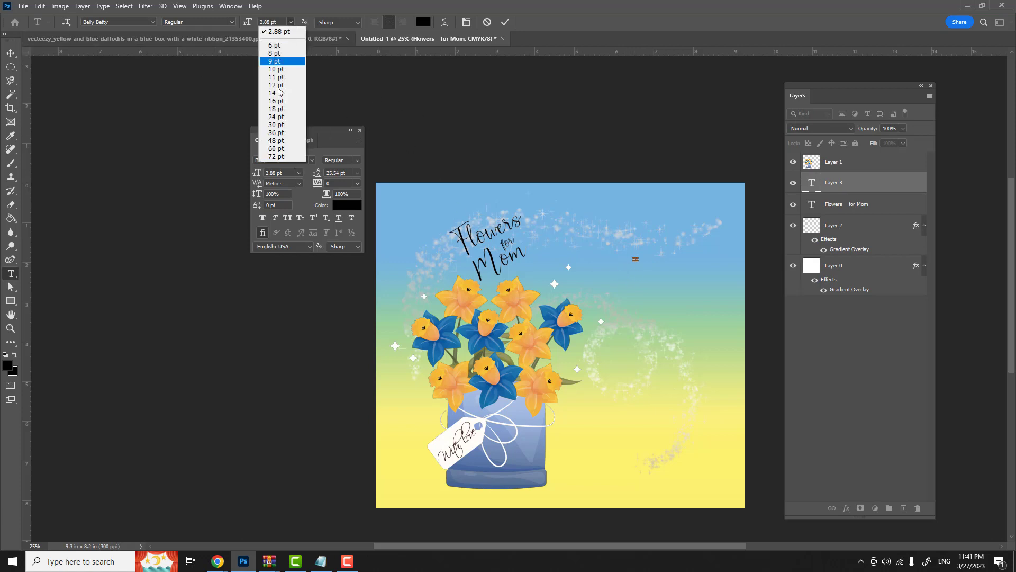
{"action": "left_click", "coordinate": [283, 157]}
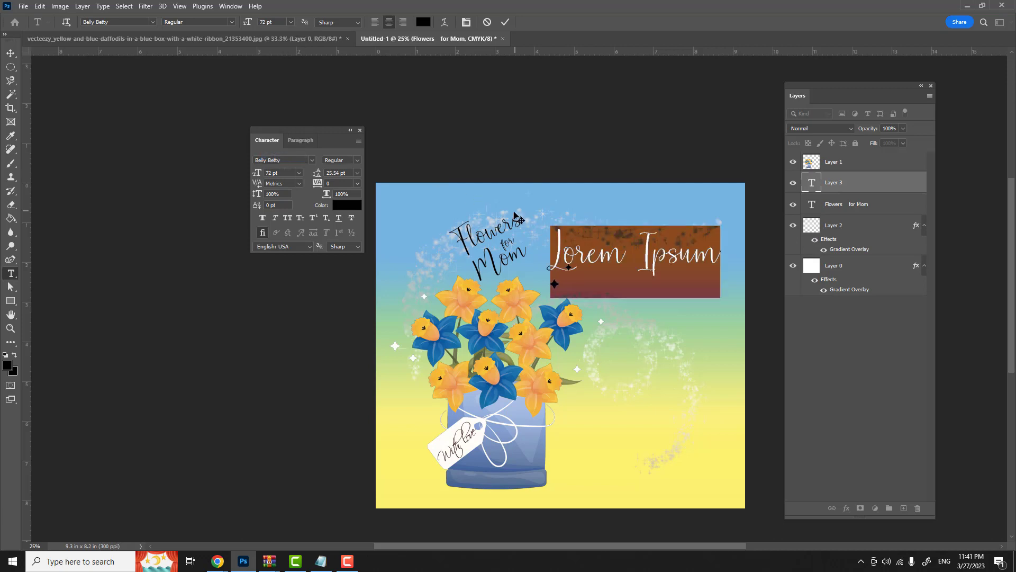
- Replace the placeholder text with "A Mom", "is", "God's", "Greatist" and "Gift" on five separate lines
{"action": "left_click_drag", "start_coordinate": [558, 244], "coordinate": [739, 253]}
{"action": "type", "text": "A"}
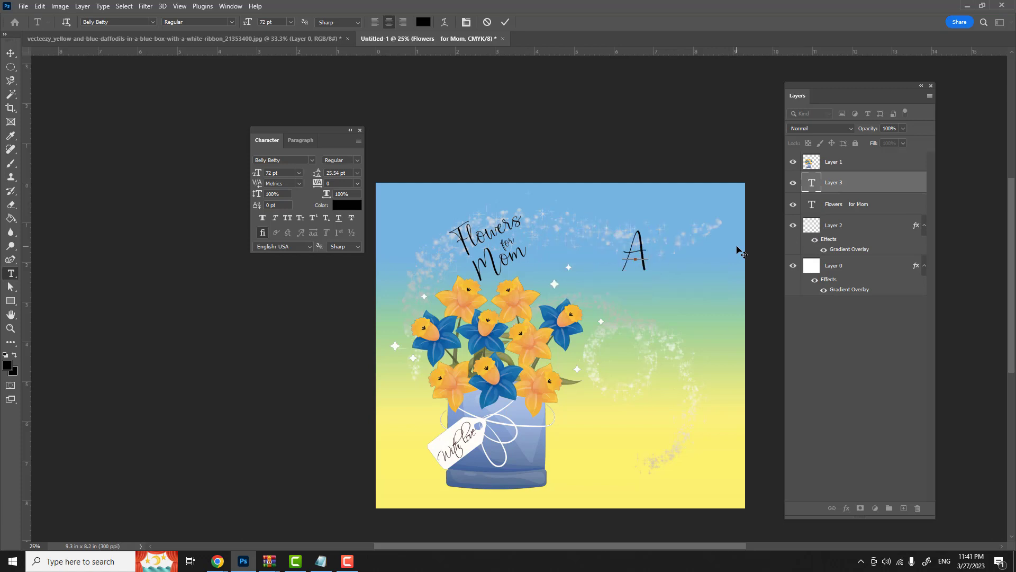
{"action": "type", "text": " Mo"}
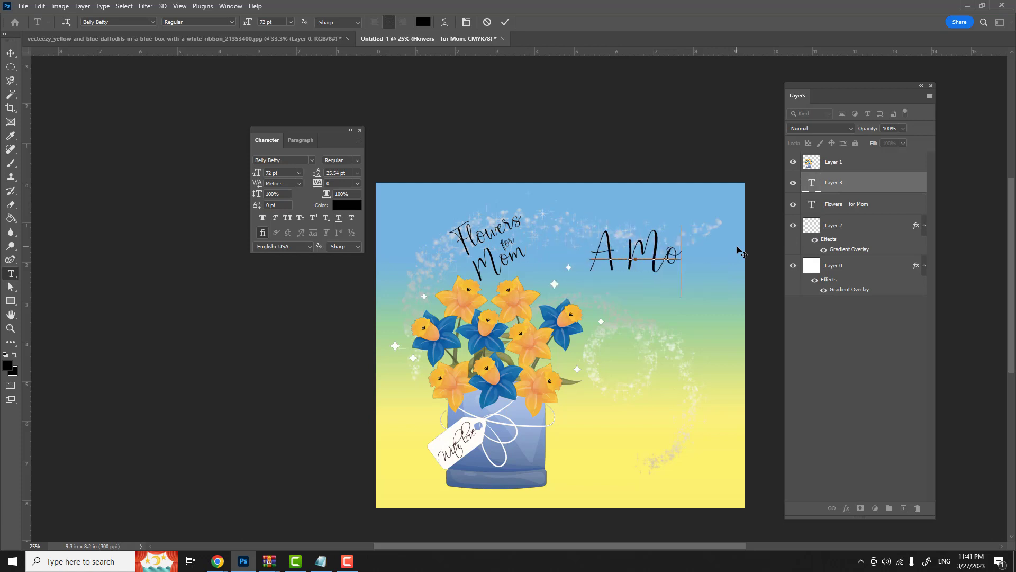
{"action": "type", "text": "m"}
{"action": "key", "text": "Left"}
{"action": "key", "text": "Left"}
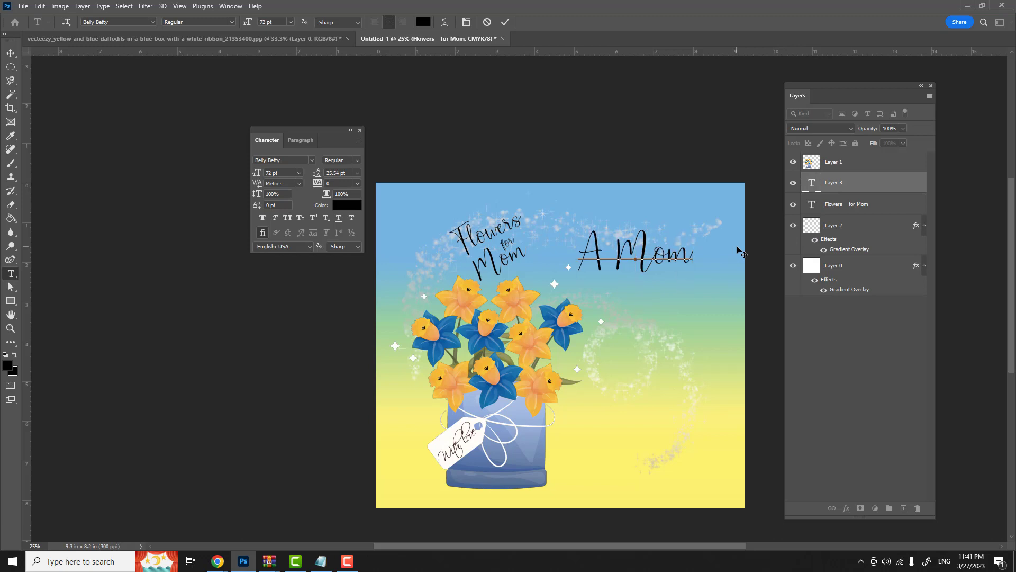
{"action": "type", "text": "is"}
{"action": "key", "text": "Return"}
{"action": "type", "text": "God's"}
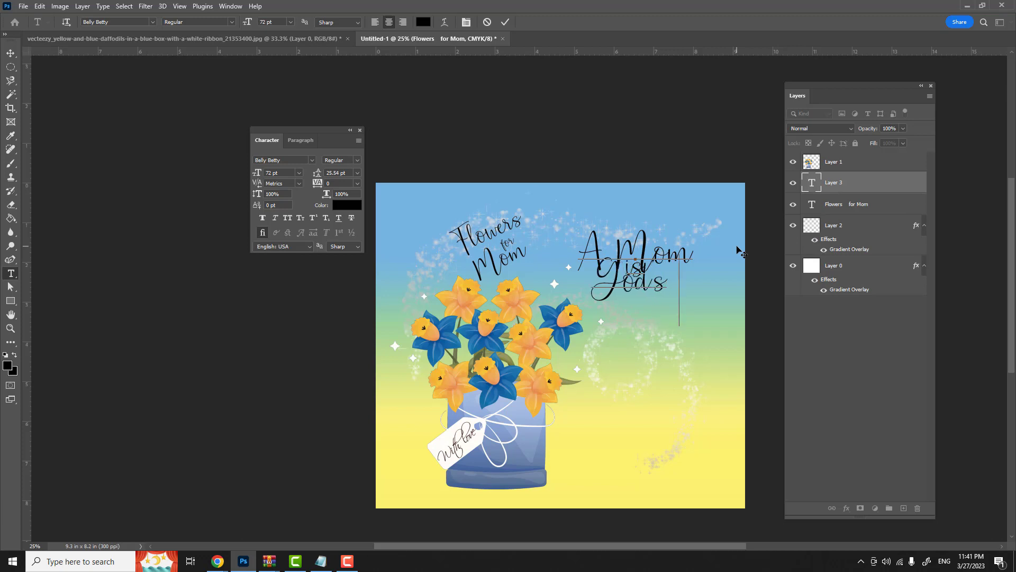
{"action": "key", "text": "Return"}
{"action": "type", "text": "Creatist"}
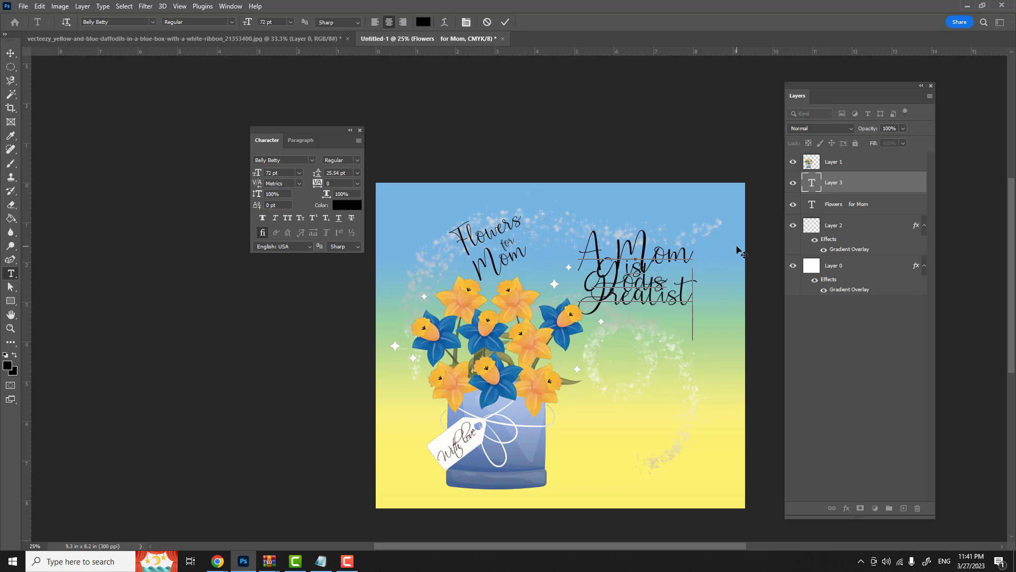
{"action": "key", "text": "Return"}
{"action": "type", "text": "Gift"}
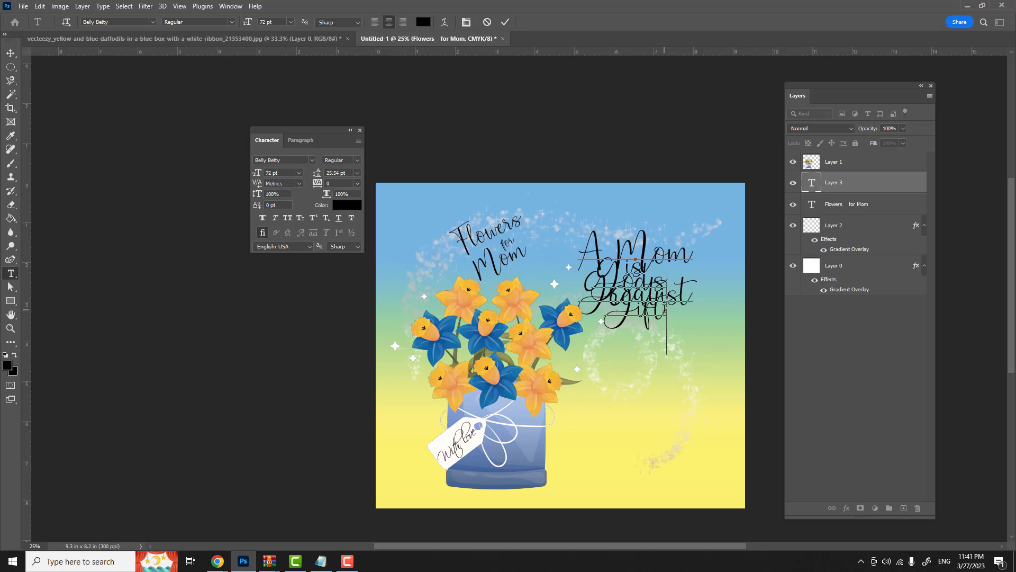
- Set the leading of the entire five-line quote to 60 pt
{"action": "left_click_drag", "start_coordinate": [666, 312], "coordinate": [561, 237]}
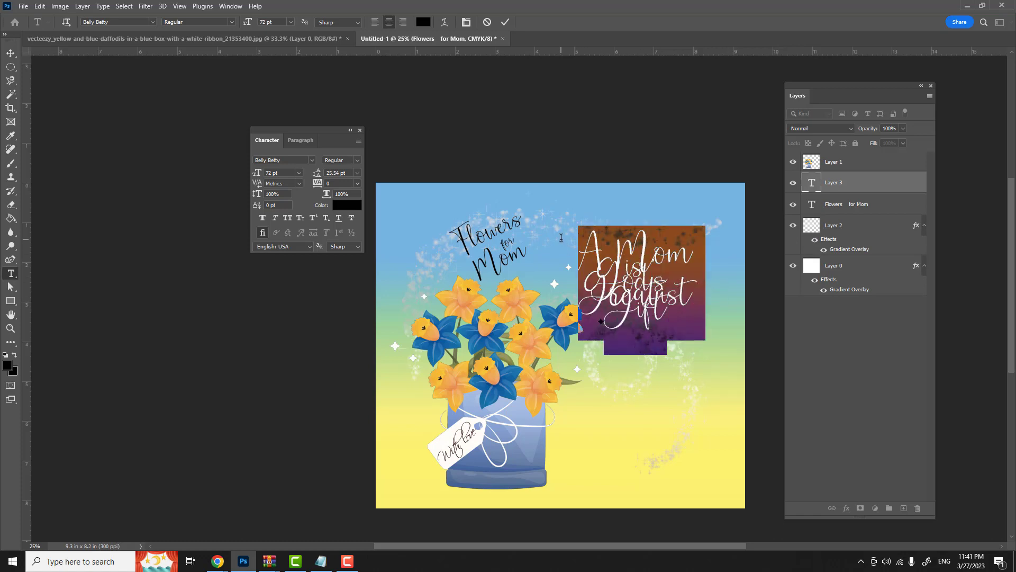
{"action": "left_click", "coordinate": [358, 173]}
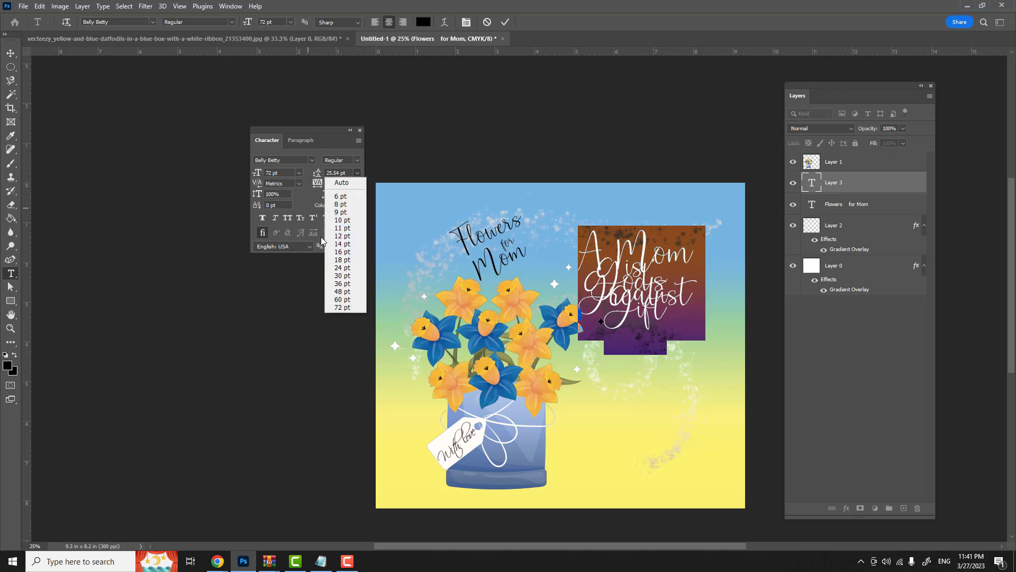
{"action": "left_click", "coordinate": [343, 300]}
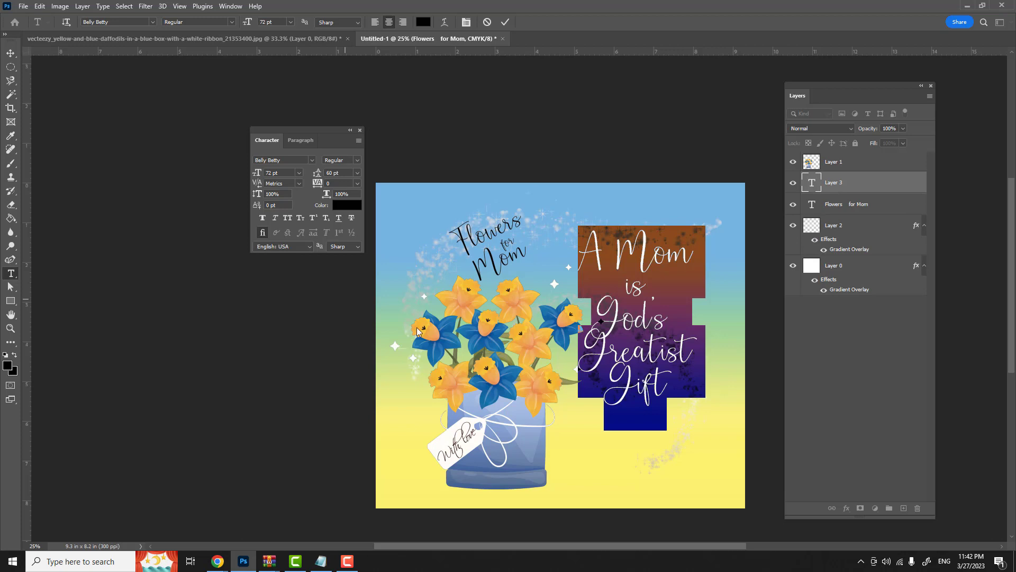
- Delete the word "is" and its line from the quote so that "God's" directly follows "A Mom"
{"action": "left_click", "coordinate": [601, 312]}
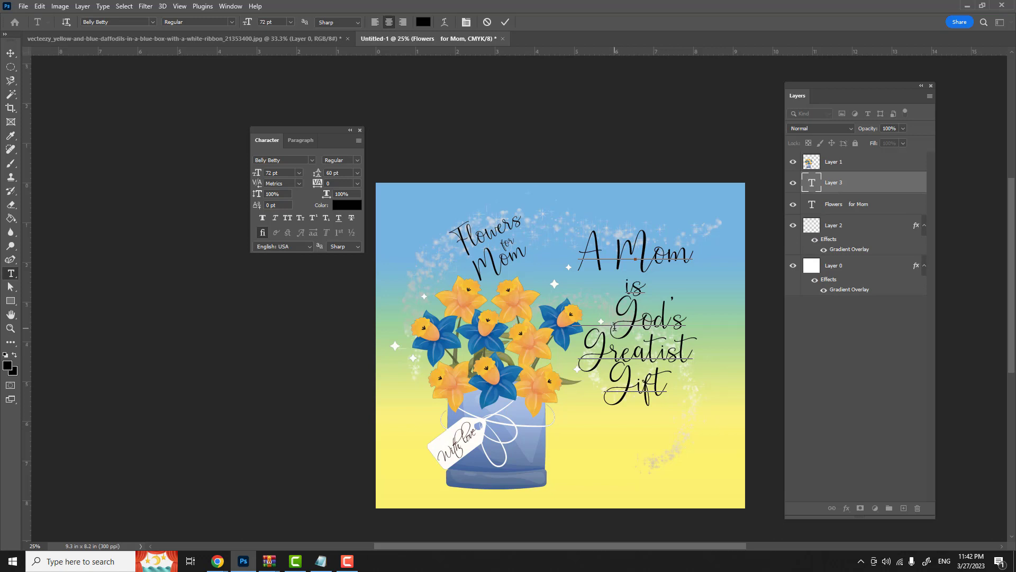
{"action": "left_click_drag", "start_coordinate": [627, 286], "coordinate": [641, 286]}
{"action": "key", "text": "BackSpace"}
{"action": "left_click", "coordinate": [697, 252]}
{"action": "key", "text": "Delete"}
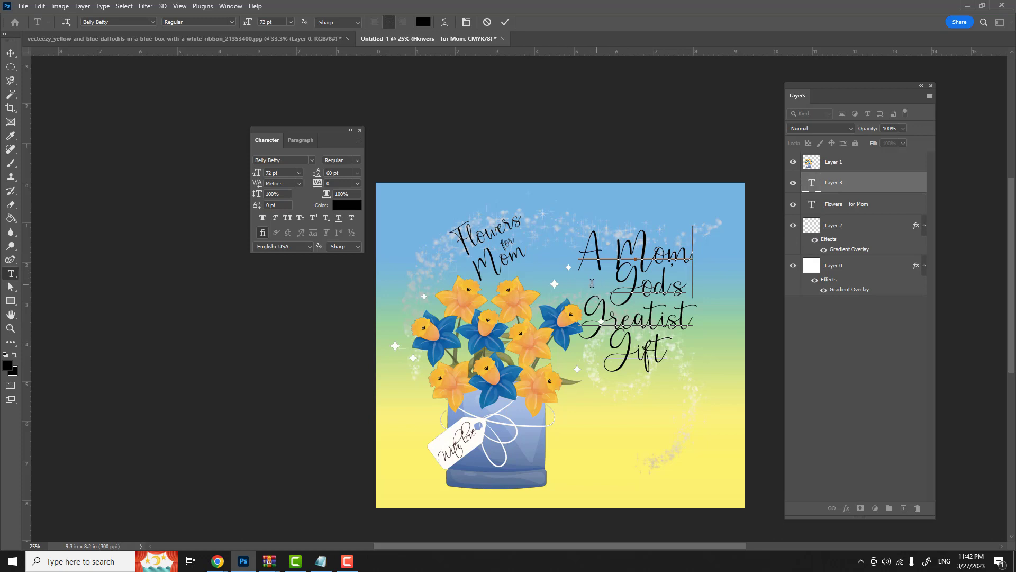
- Set the leading of the entire four-line quote to 72 pt and move the text slightly down and to the right
{"action": "left_click_drag", "start_coordinate": [660, 347], "coordinate": [568, 250]}
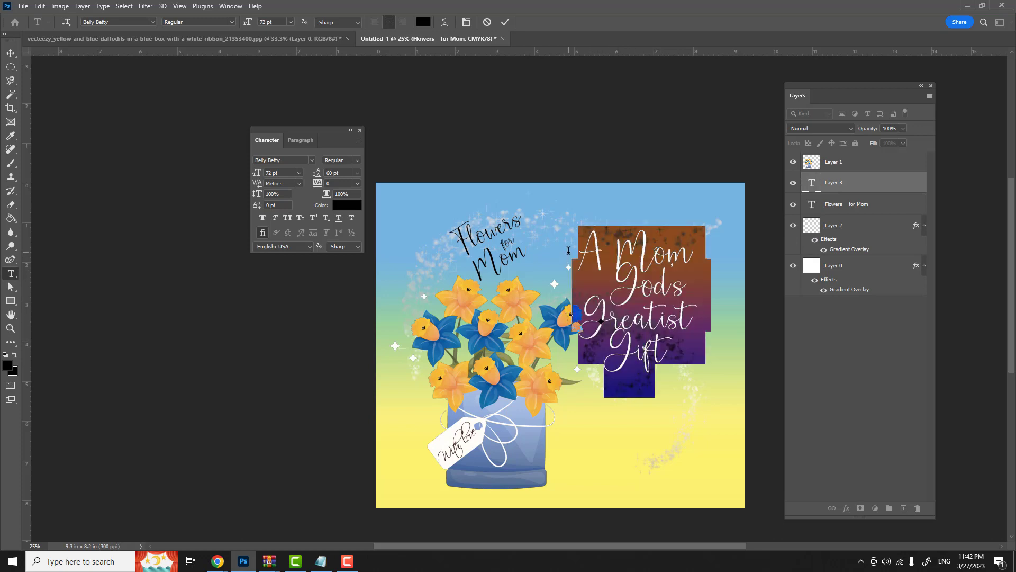
{"action": "left_click", "coordinate": [357, 173]}
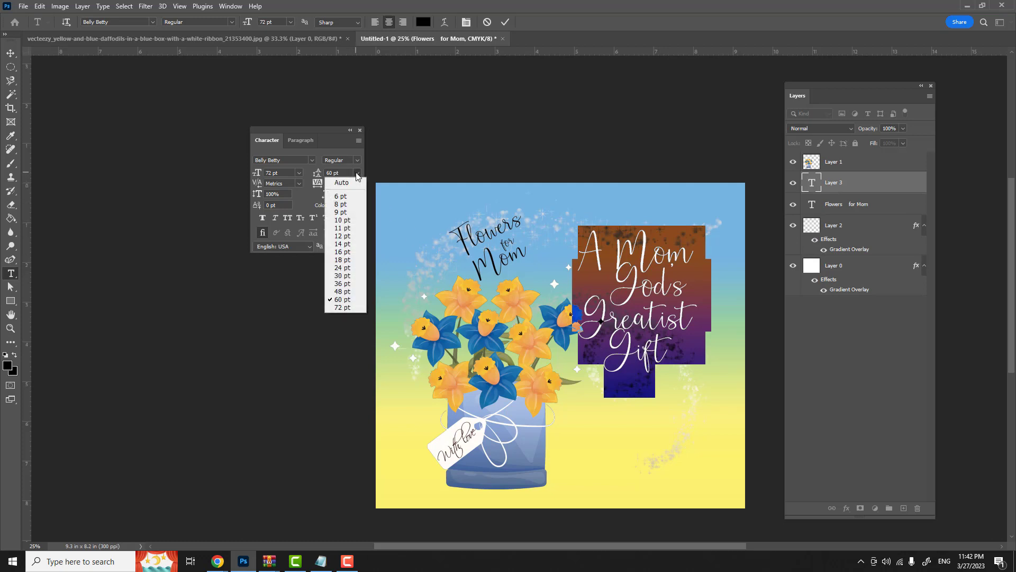
{"action": "left_click", "coordinate": [354, 307]}
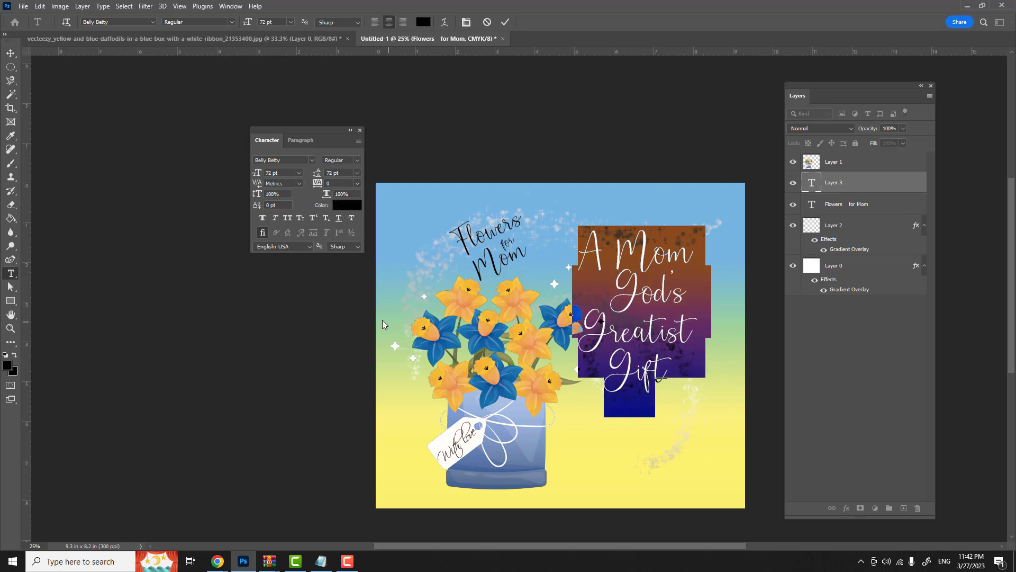
{"action": "left_click", "coordinate": [11, 53]}
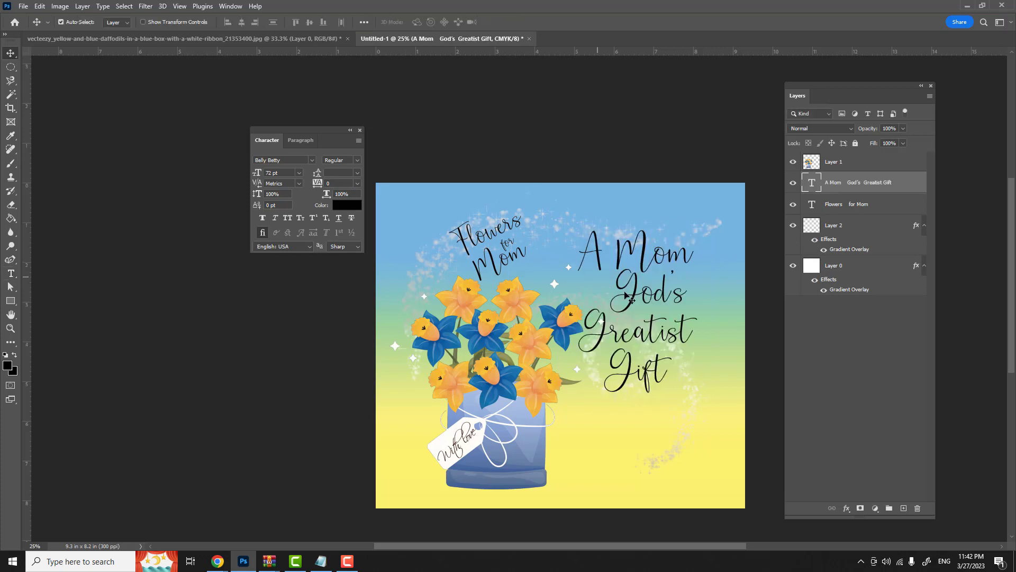
{"action": "left_click_drag", "start_coordinate": [638, 297], "coordinate": [650, 322]}
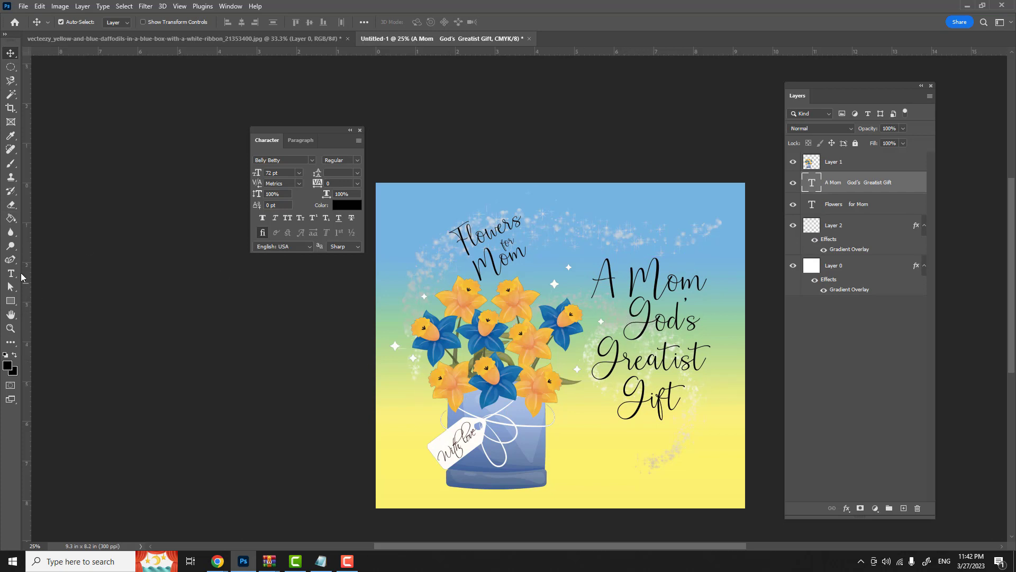
- Insert "is" directly before "God's" on the second line of the quote
{"action": "left_click", "coordinate": [11, 273]}
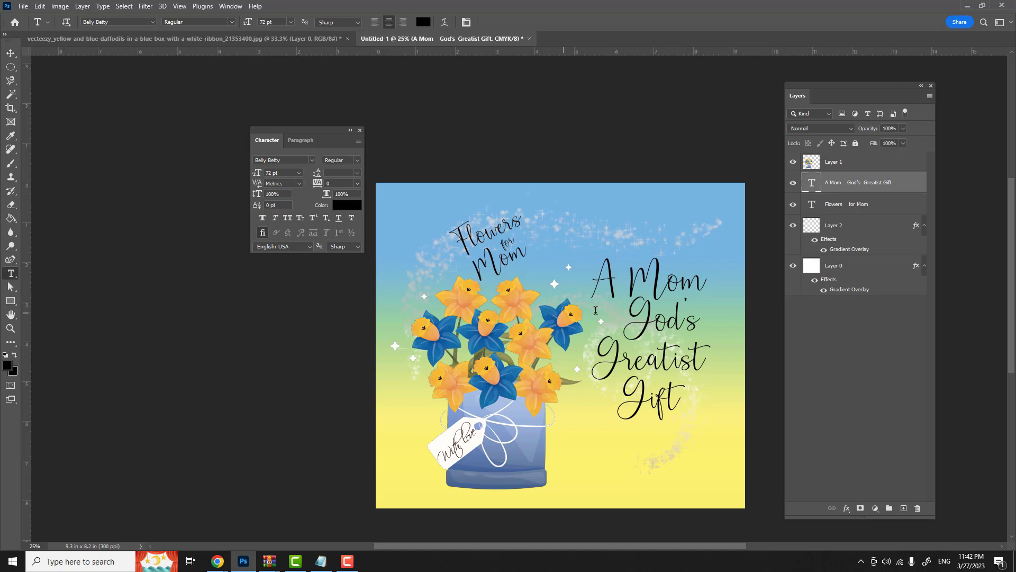
{"action": "left_click", "coordinate": [629, 313]}
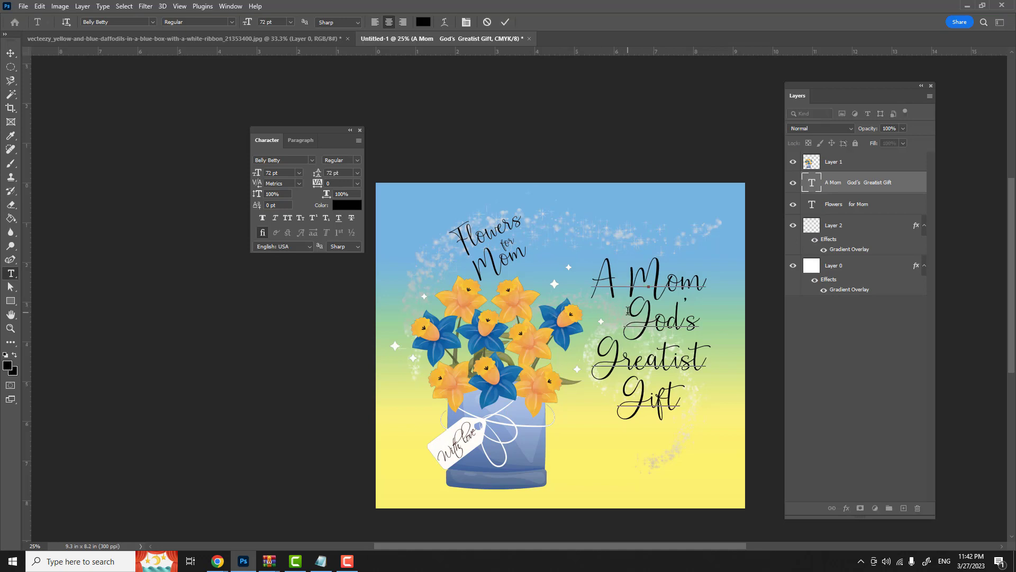
{"action": "type", "text": "i"}
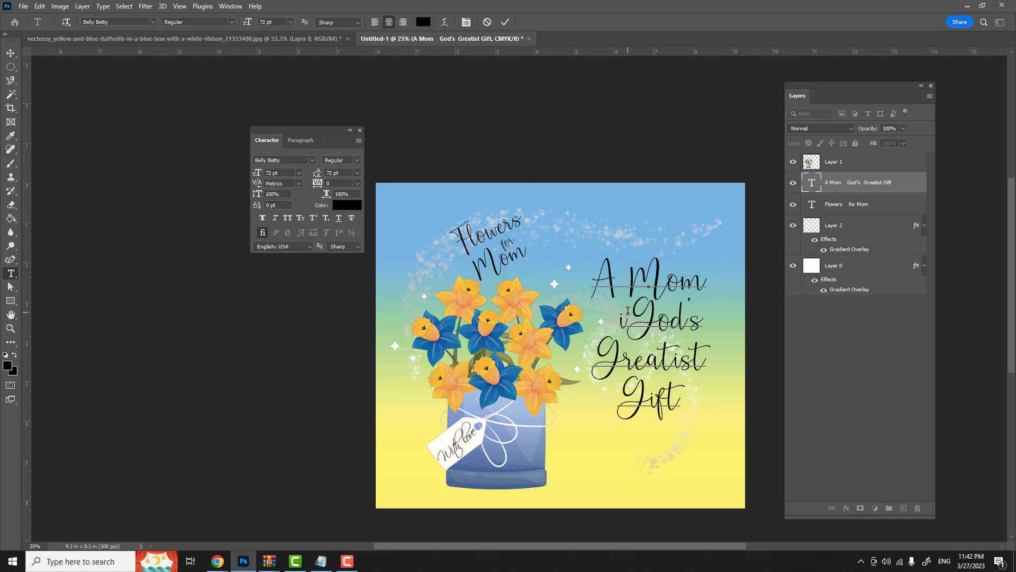
{"action": "type", "text": "s"}
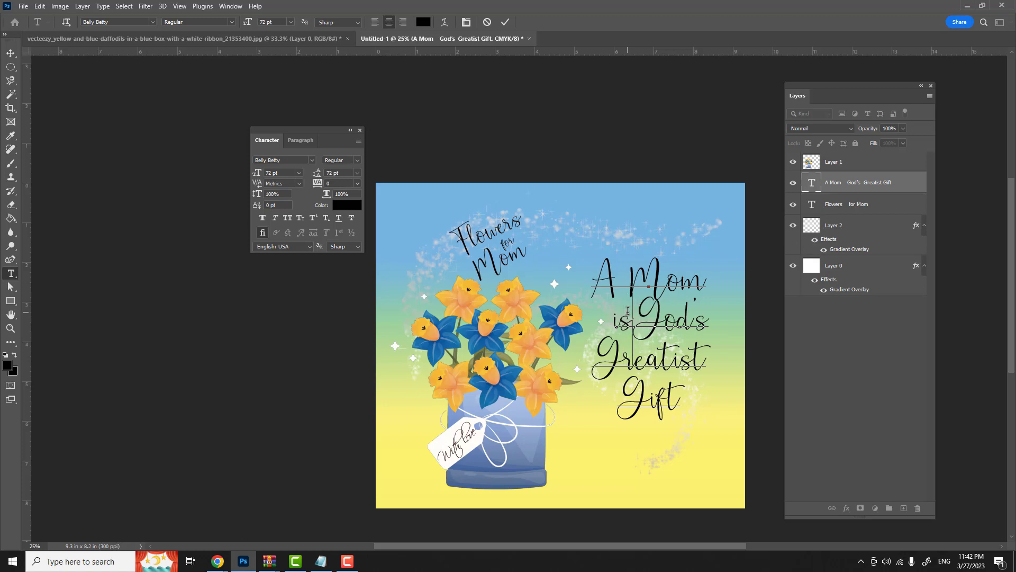
{"action": "key", "text": "ctrl"}
- Set the font size of the word "is" to 60 pt and shift the whole quote slightly downward
{"action": "left_click_drag", "start_coordinate": [633, 318], "coordinate": [615, 319]}
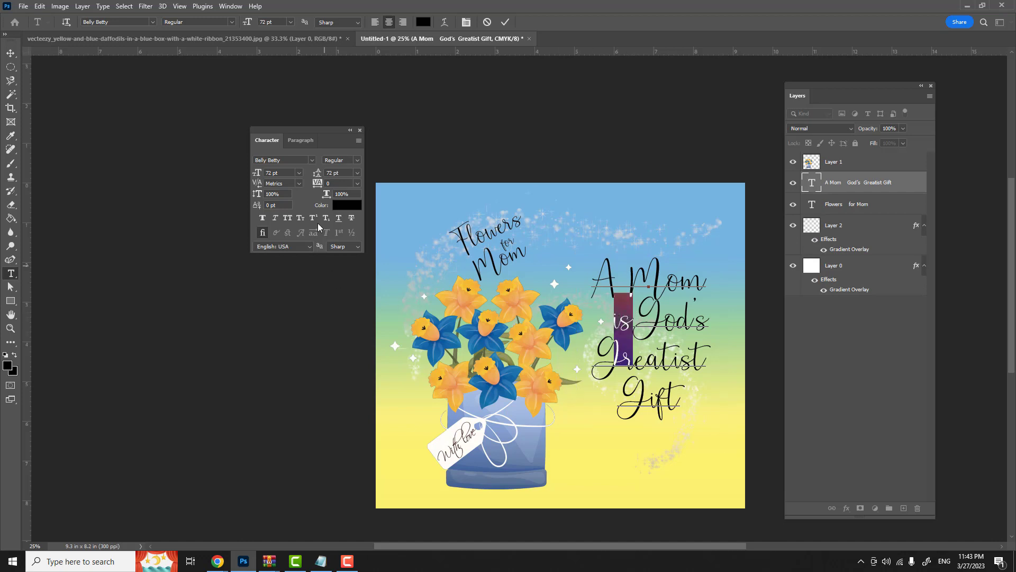
{"action": "left_click", "coordinate": [299, 173]}
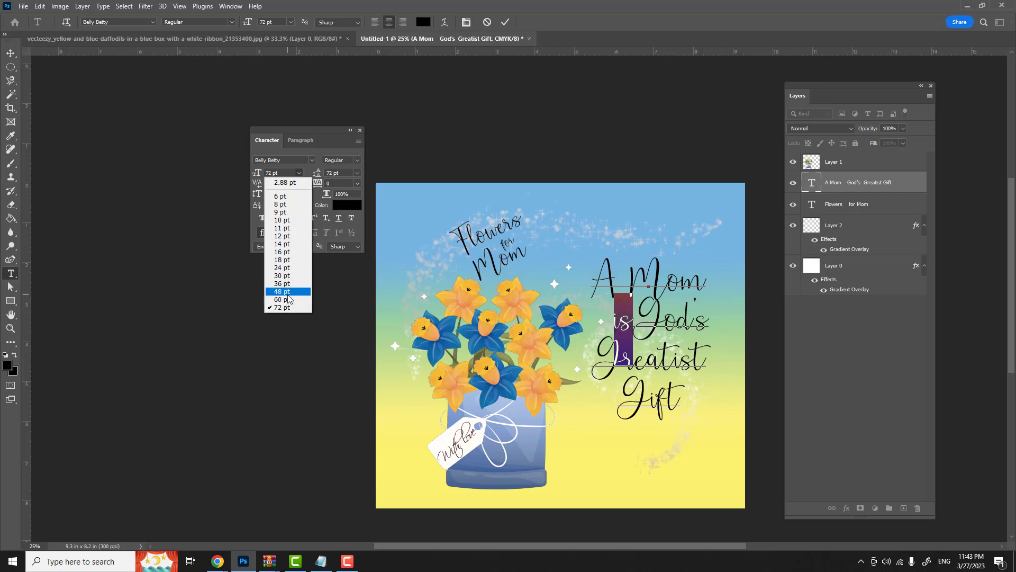
{"action": "left_click", "coordinate": [280, 292]}
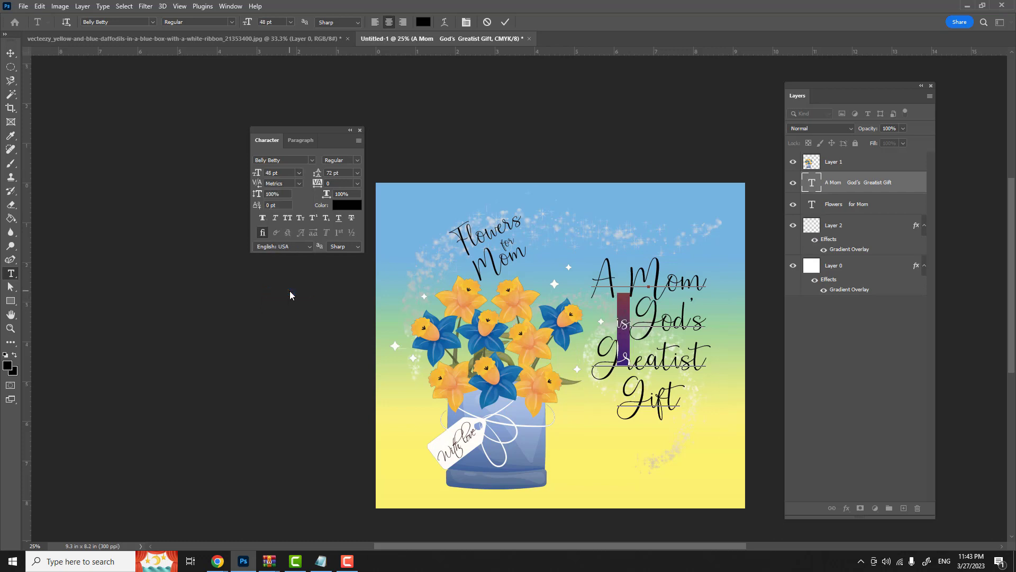
{"action": "left_click", "coordinate": [299, 173]}
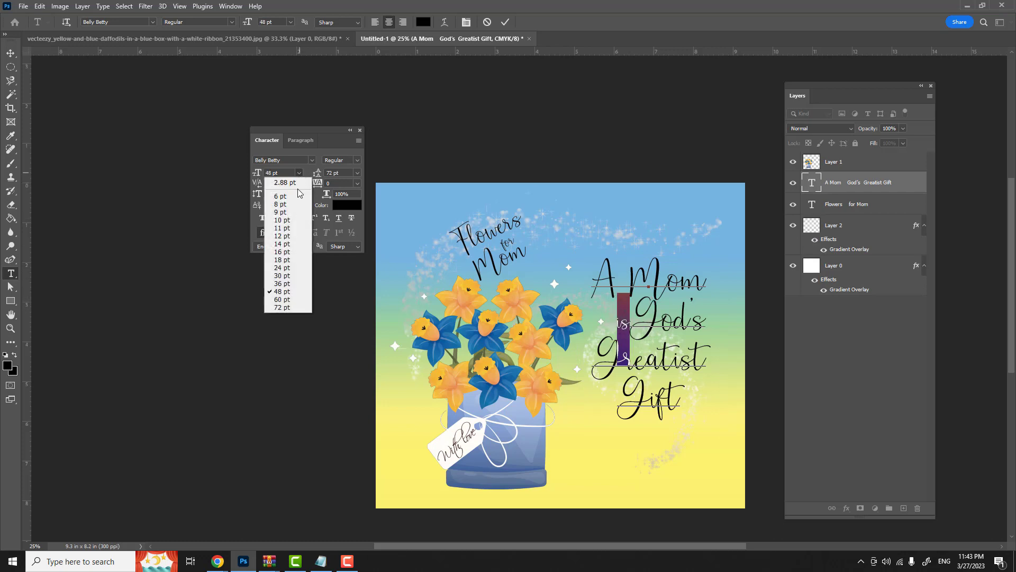
{"action": "left_click", "coordinate": [284, 300]}
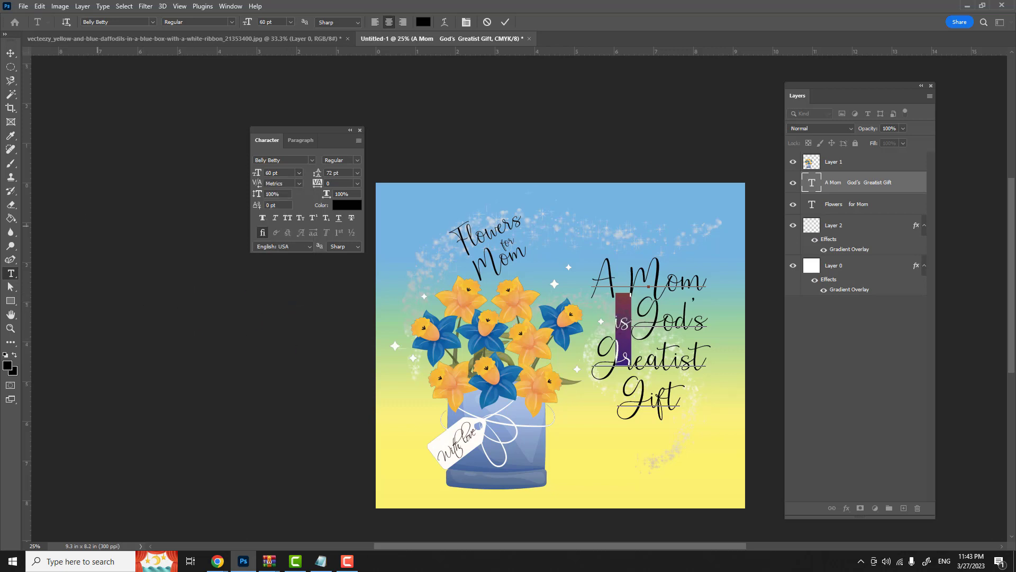
{"action": "left_click", "coordinate": [10, 53]}
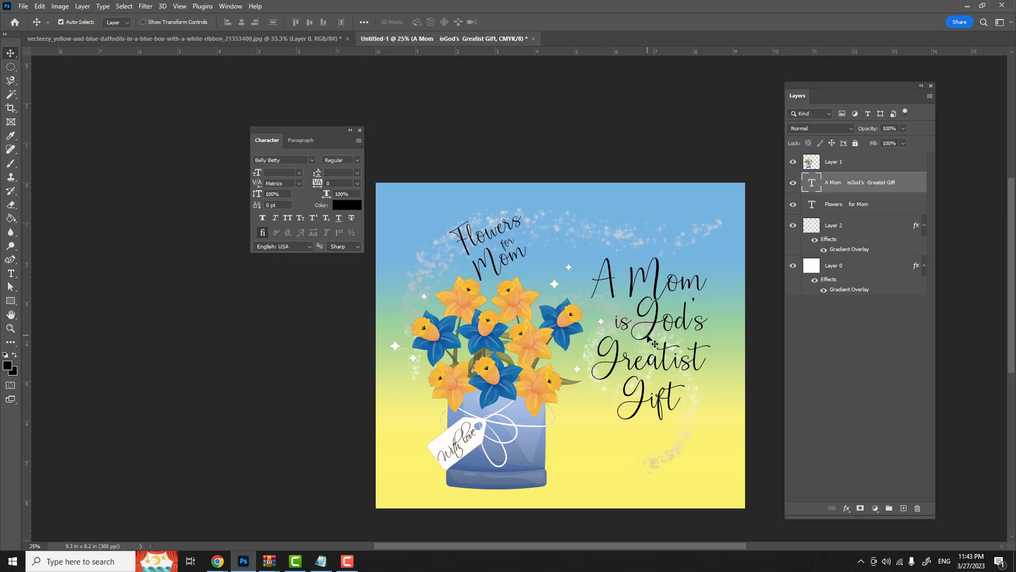
{"action": "mouse_move", "coordinate": [648, 338]}
{"action": "left_mouse_down"}
{"action": "mouse_move", "coordinate": [648, 355]}
{"action": "mouse_move", "coordinate": [646, 347]}
{"action": "left_mouse_up"}
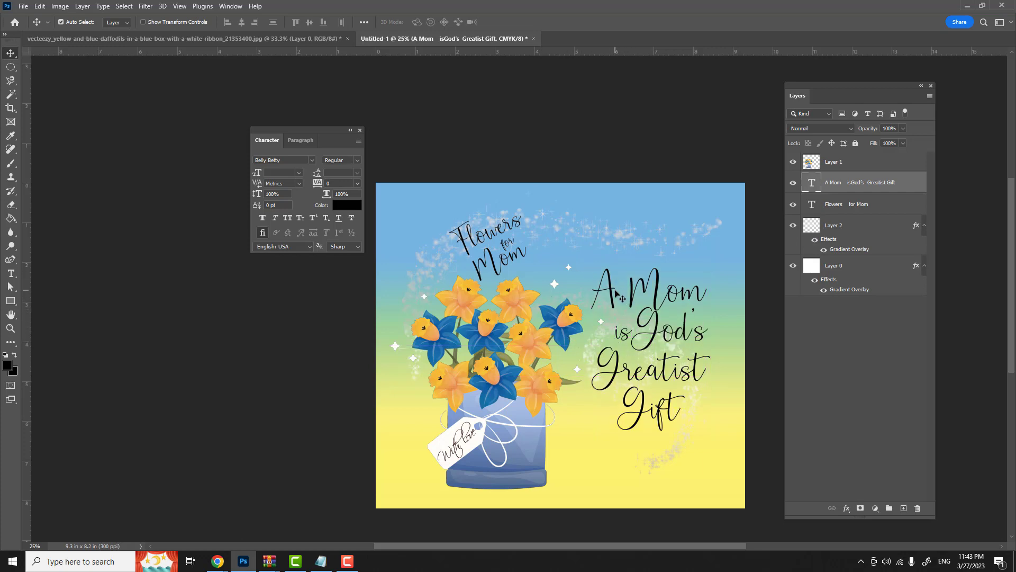
- Place a horizontal and a vertical guide through the canvas centre, using the transform bounds of the background Layer 0
{"action": "left_click", "coordinate": [855, 270]}
{"action": "key", "text": "ctrl+t"}
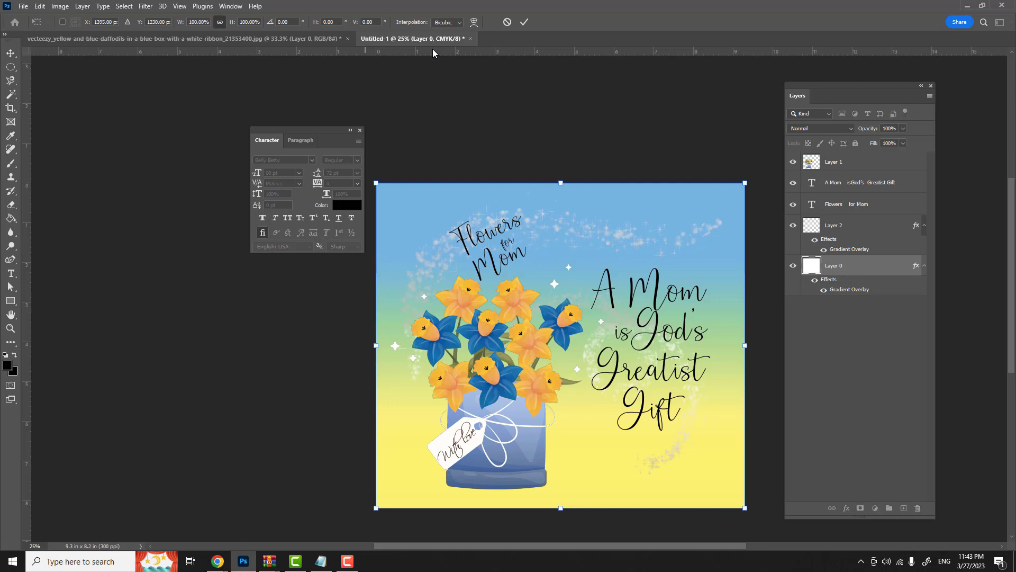
{"action": "left_click_drag", "start_coordinate": [433, 54], "coordinate": [442, 346]}
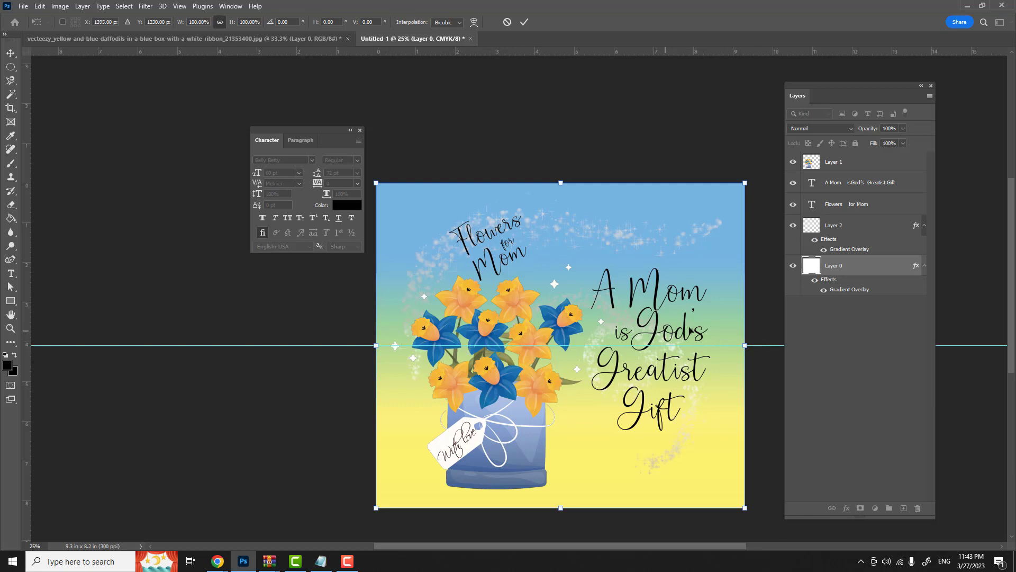
{"action": "left_click_drag", "start_coordinate": [24, 207], "coordinate": [561, 195]}
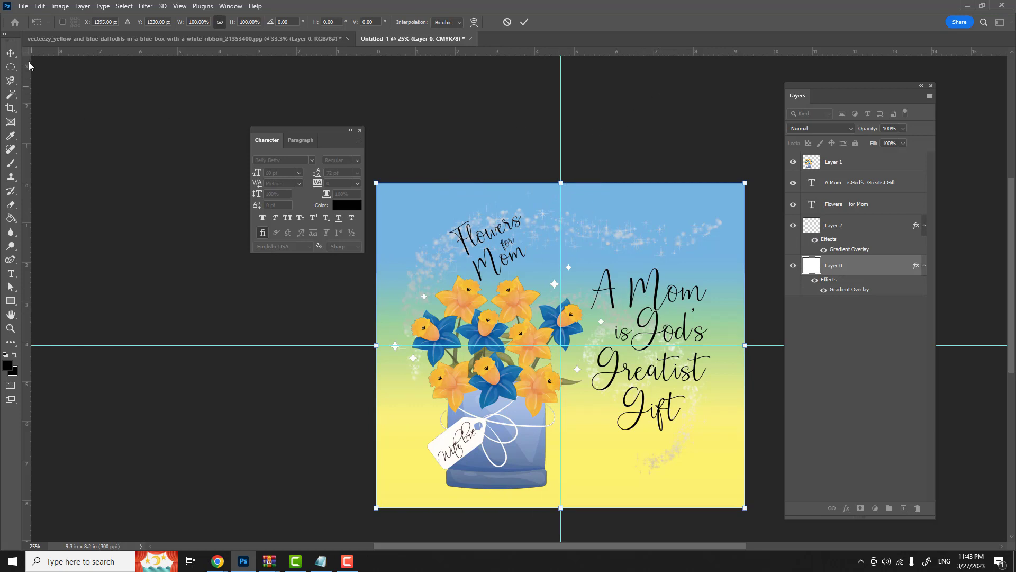
{"action": "left_click", "coordinate": [11, 52]}
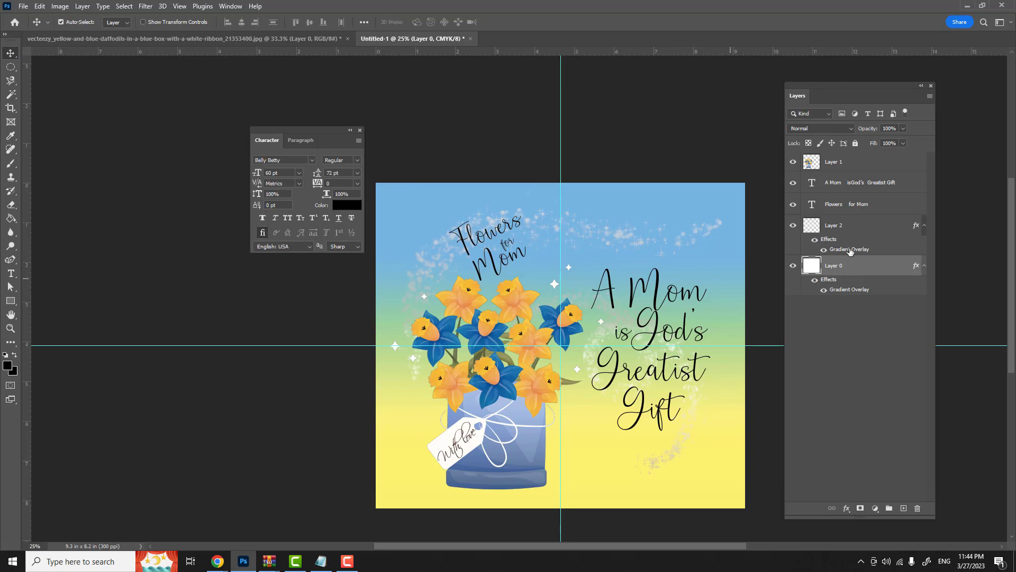
- Centre the quote text vertically on the horizontal guide, placing it at about X 2114 px, Y 1230 px
{"action": "left_click", "coordinate": [833, 184]}
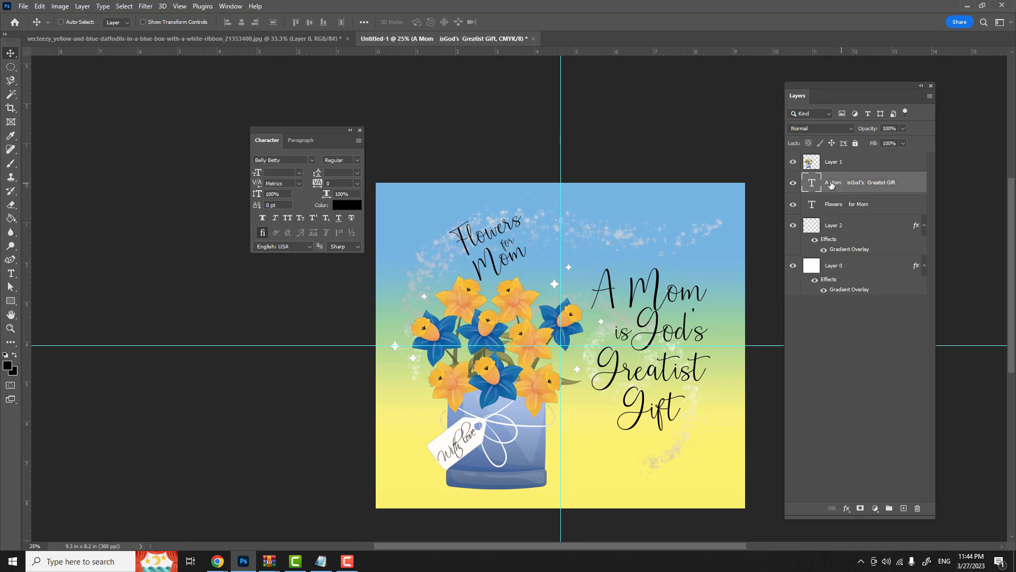
{"action": "key", "text": "ctrl+t"}
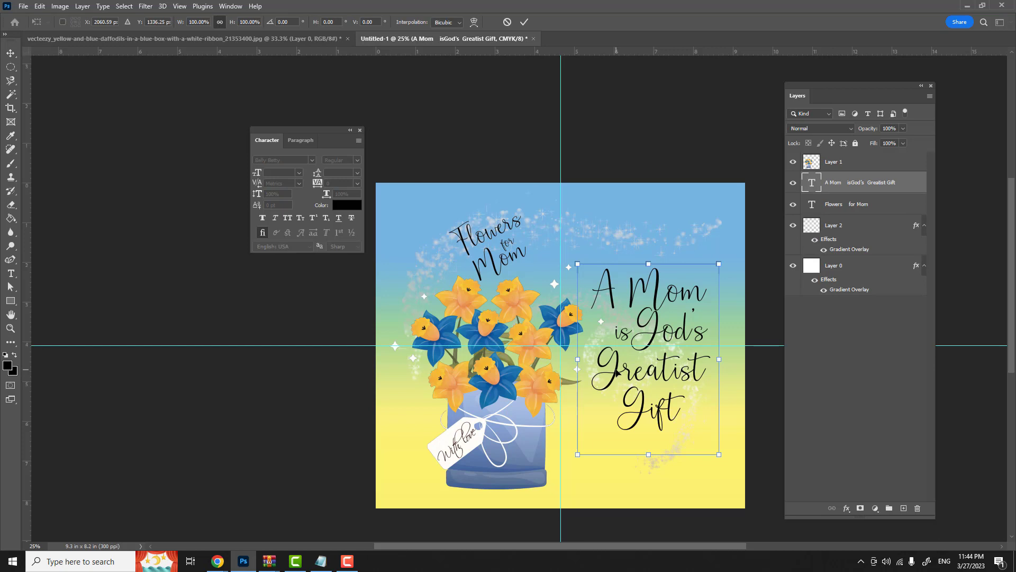
{"action": "left_click_drag", "start_coordinate": [617, 370], "coordinate": [627, 345]}
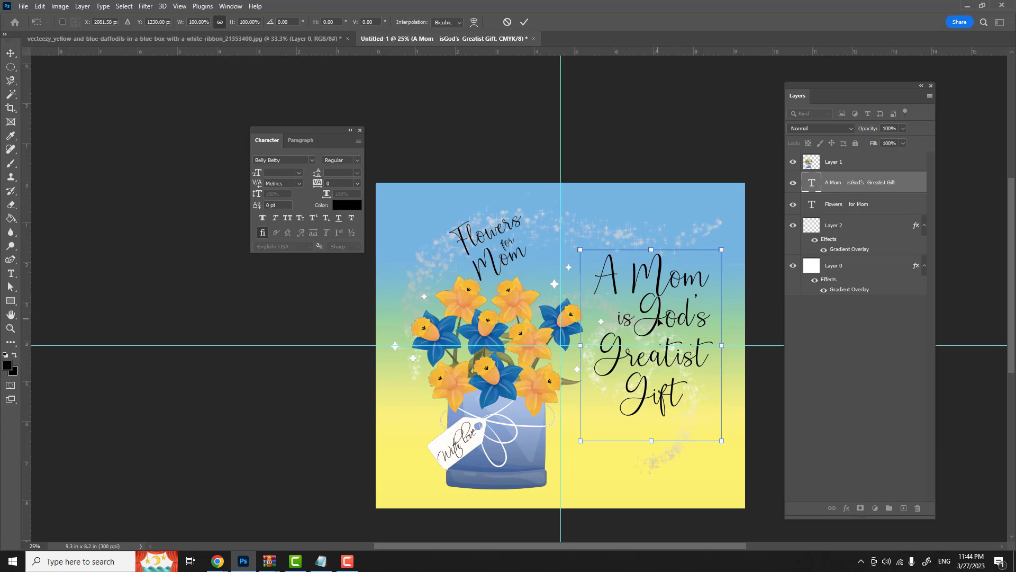
{"action": "left_click_drag", "start_coordinate": [660, 321], "coordinate": [663, 321]}
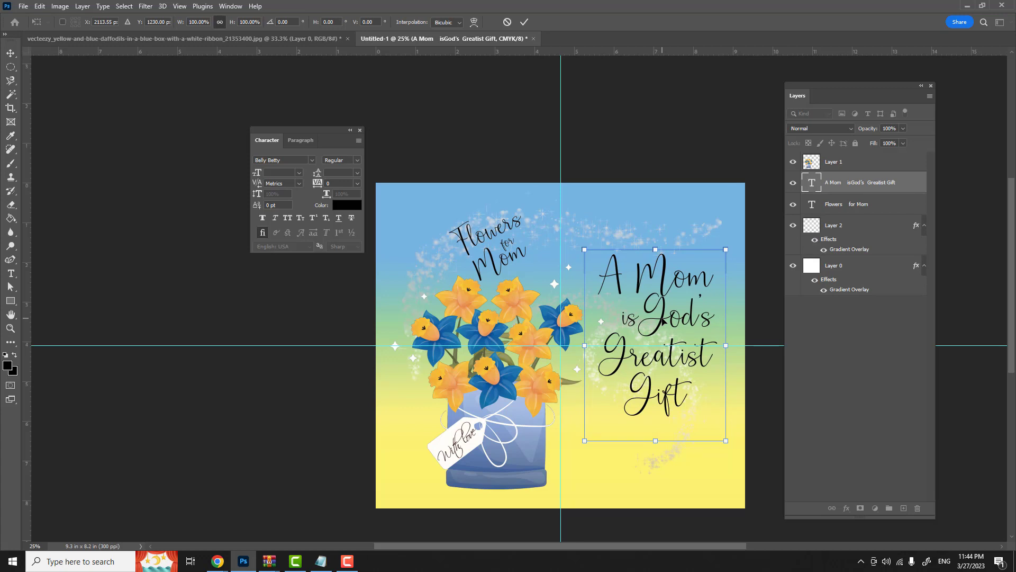
{"action": "key", "text": "Return"}
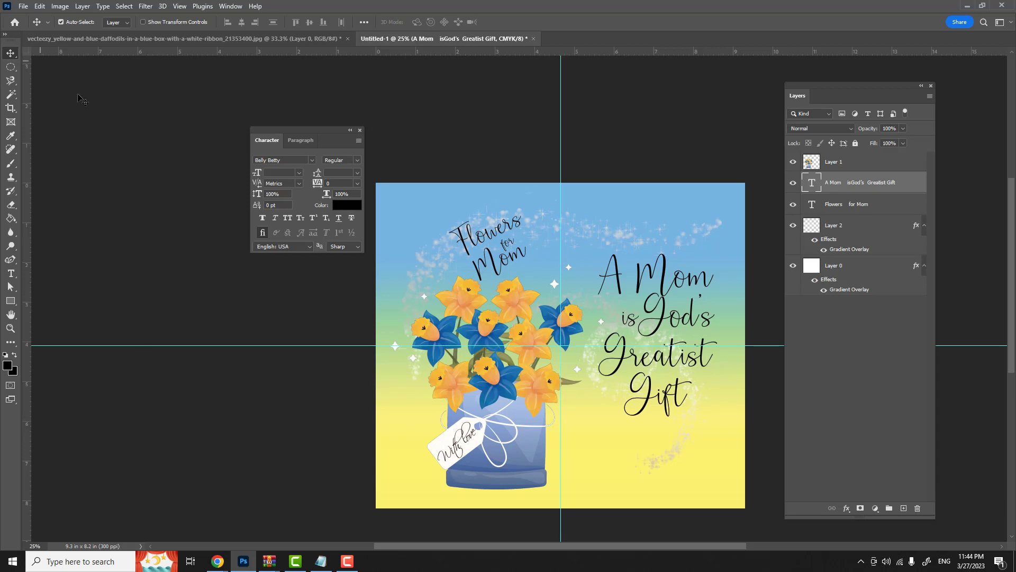
- Start a quick PNG export of the design and browse the My Drive folder for a save location
{"action": "left_click", "coordinate": [23, 7]}
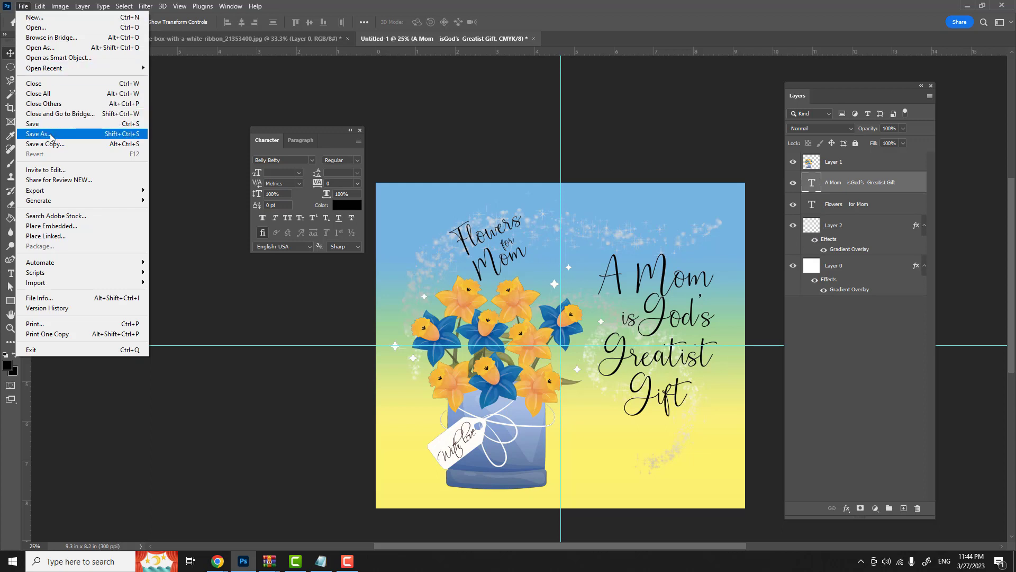
{"action": "mouse_move", "coordinate": [56, 191]}
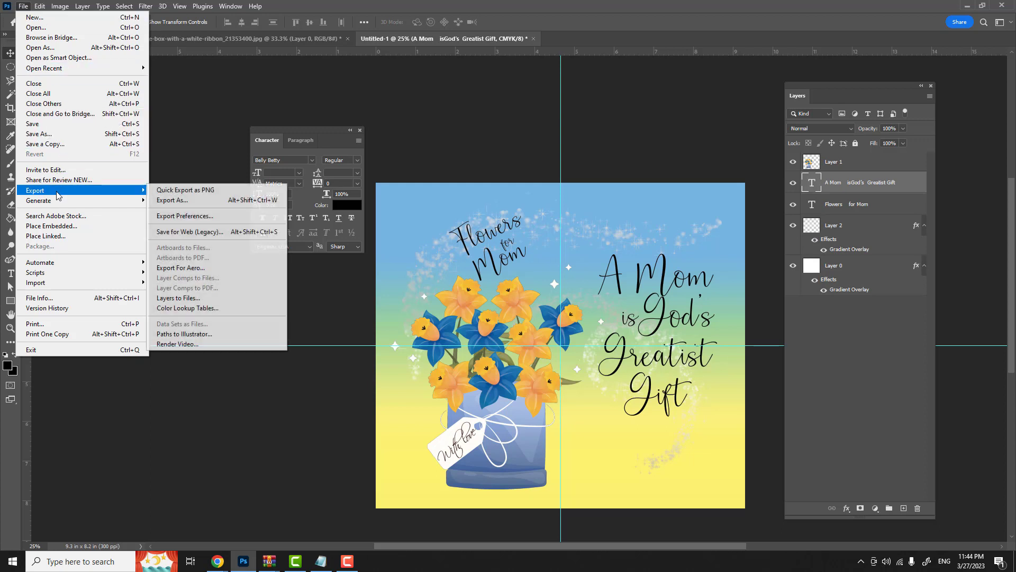
{"action": "left_click", "coordinate": [166, 191]}
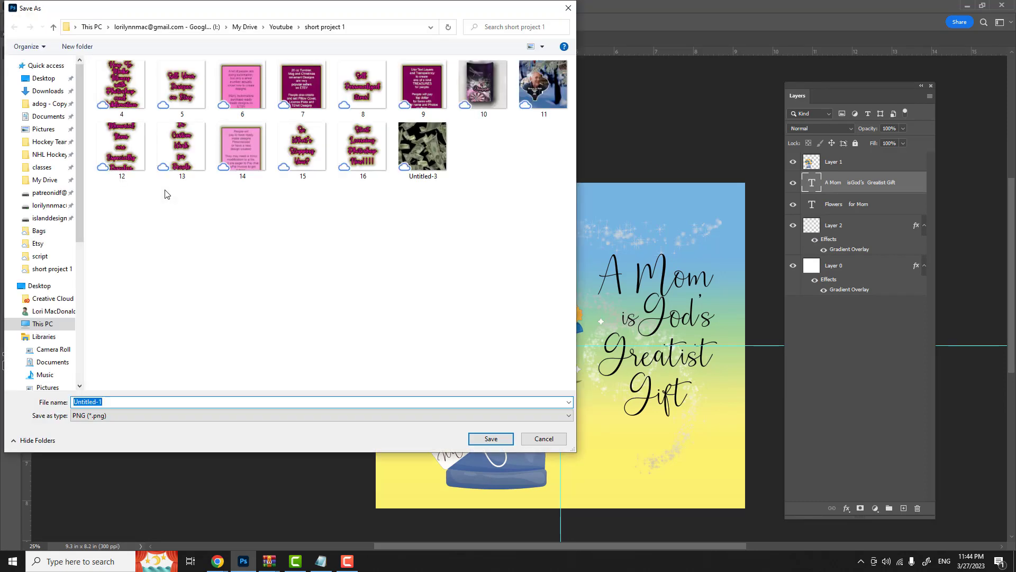
{"action": "left_click", "coordinate": [245, 27]}
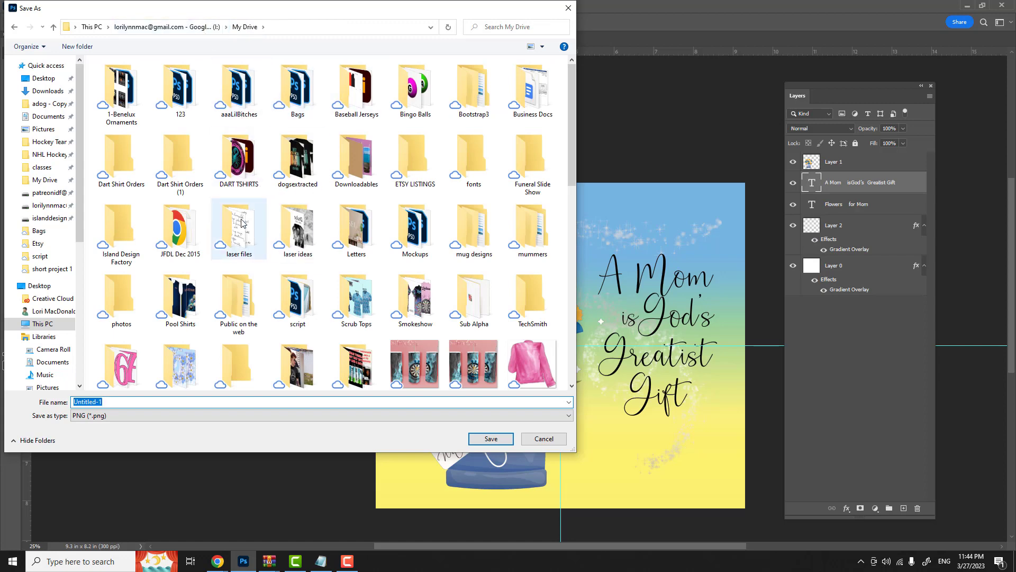
{"action": "scroll", "coordinate": [379, 242], "scroll_direction": "down", "scroll_amount": 6}
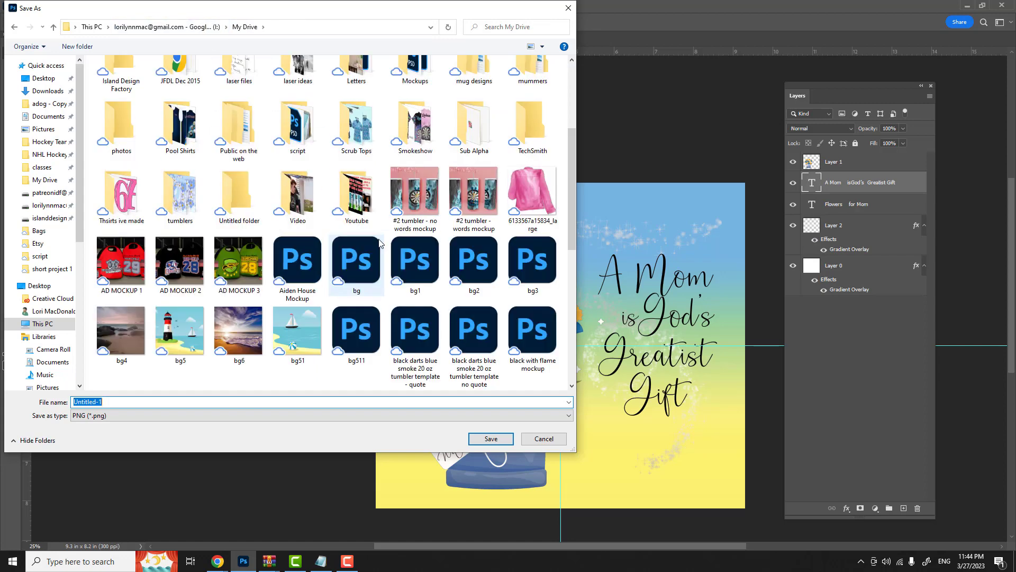
{"action": "scroll", "coordinate": [379, 242], "scroll_direction": "up", "scroll_amount": 5}
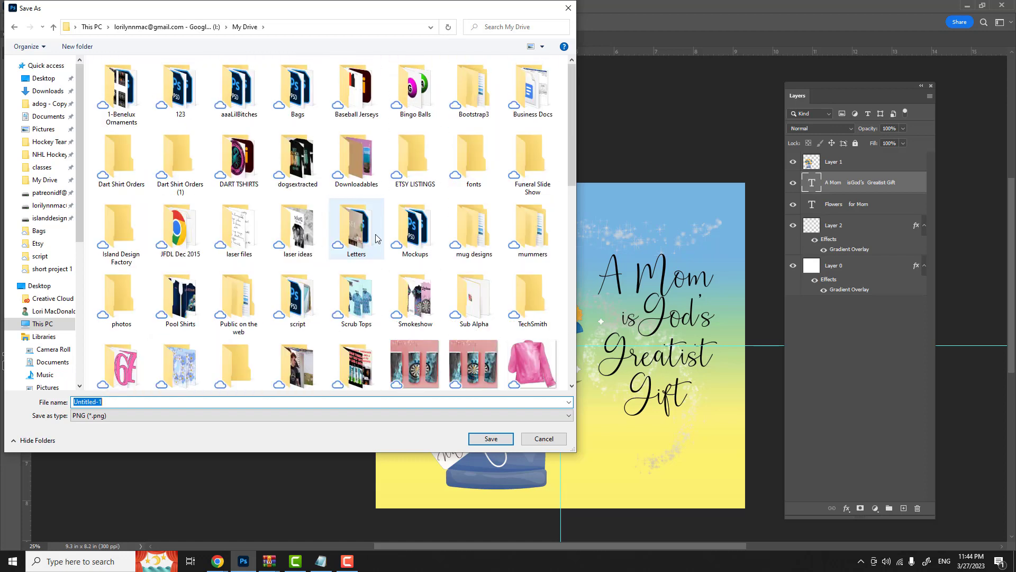
{"action": "scroll", "coordinate": [376, 237], "scroll_direction": "down", "scroll_amount": 3}
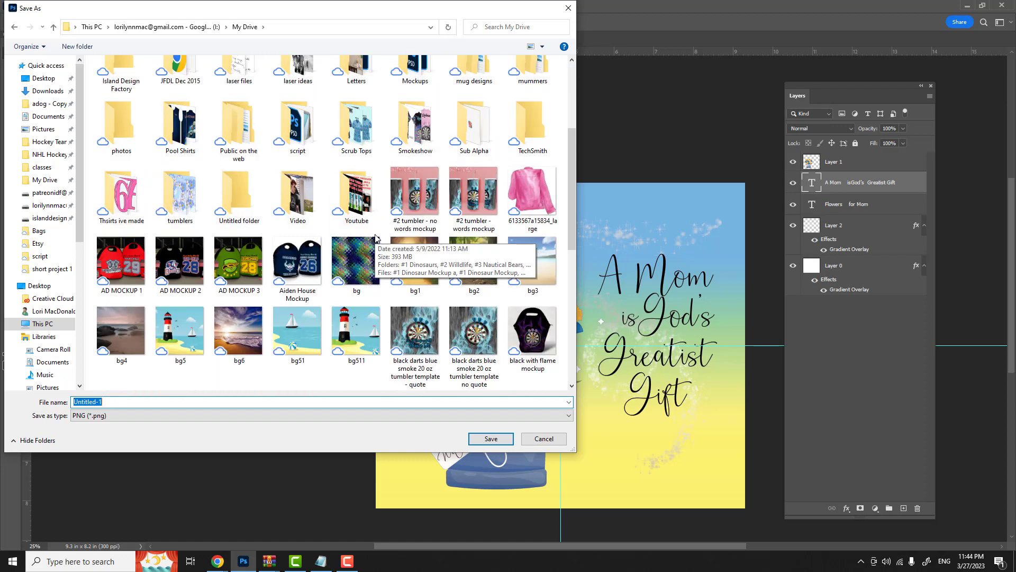
- Save the design as a PNG named daffodils in the tumblers folder of My Drive
{"action": "double_click", "coordinate": [181, 209]}
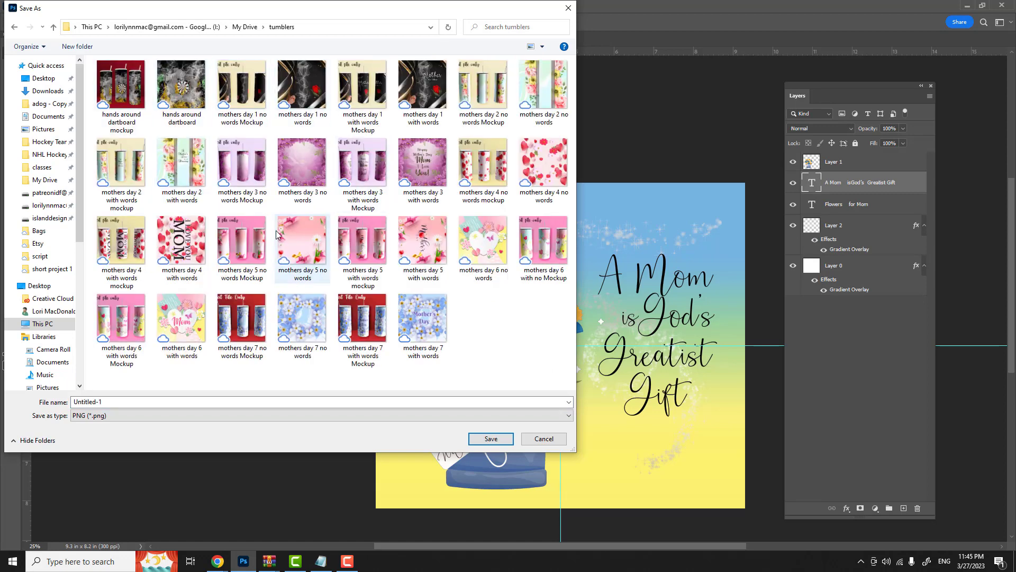
{"action": "double_click", "coordinate": [149, 402]}
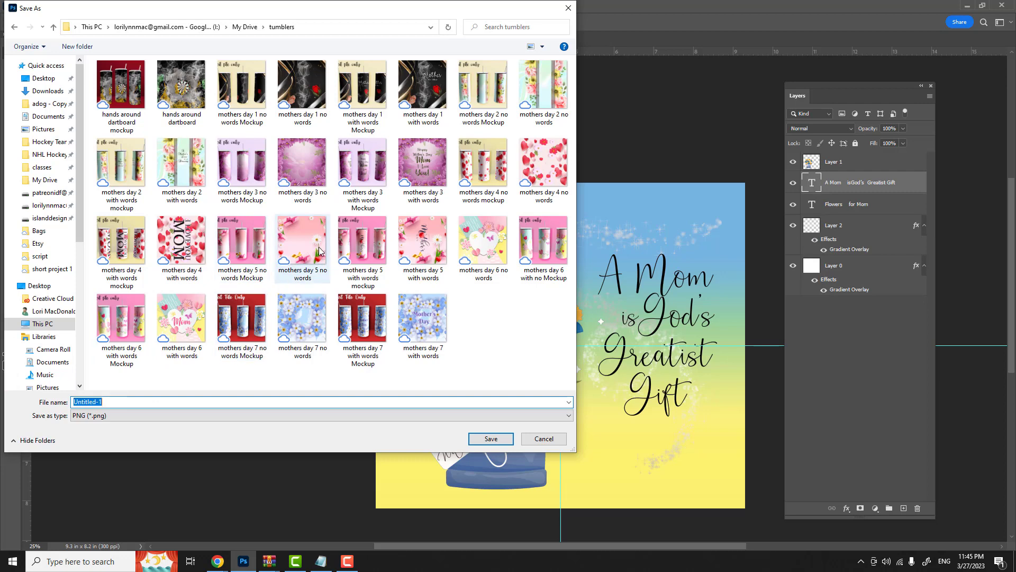
{"action": "type", "text": "daffo"}
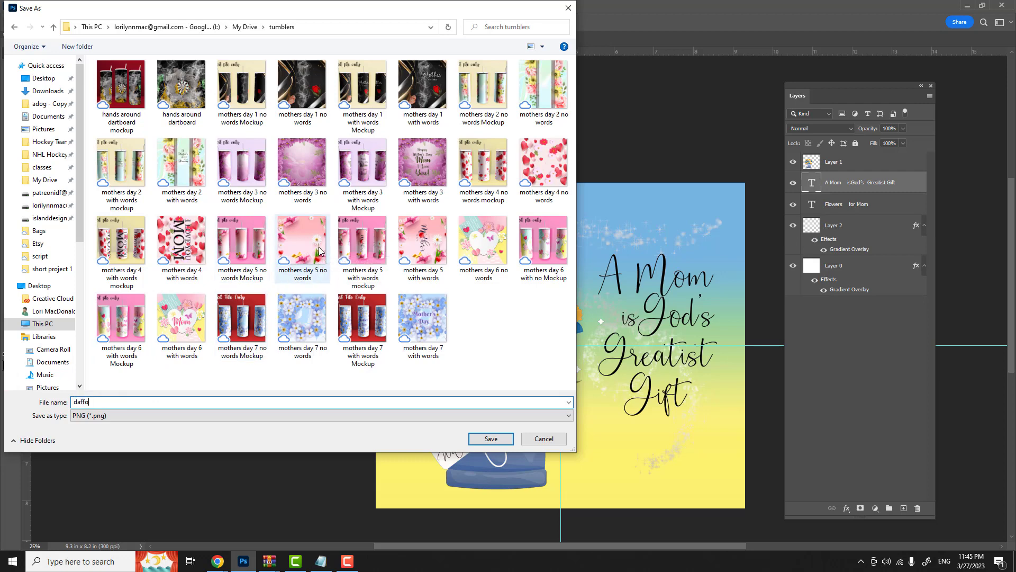
{"action": "type", "text": "dils"}
{"action": "key", "text": "Return"}
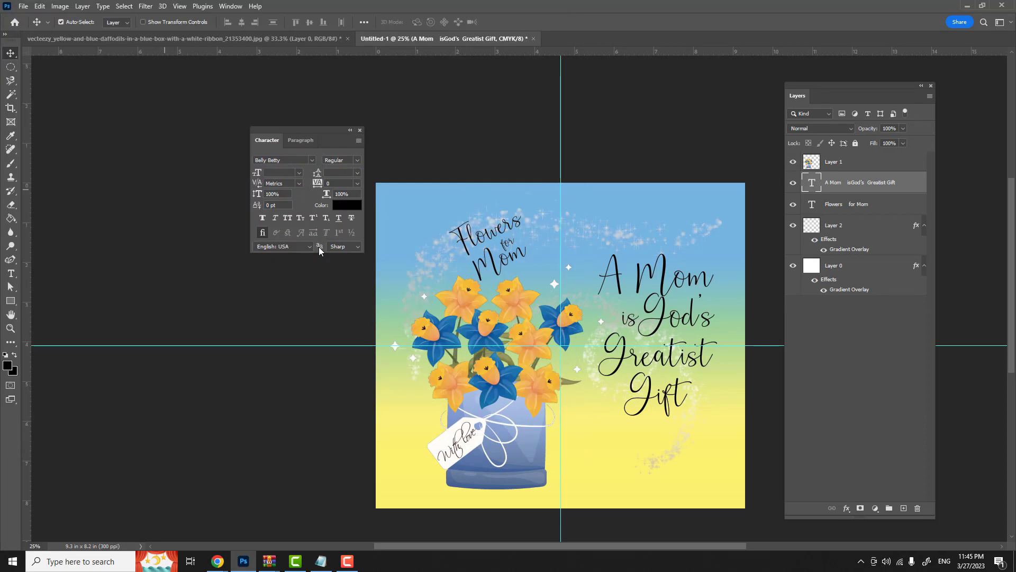
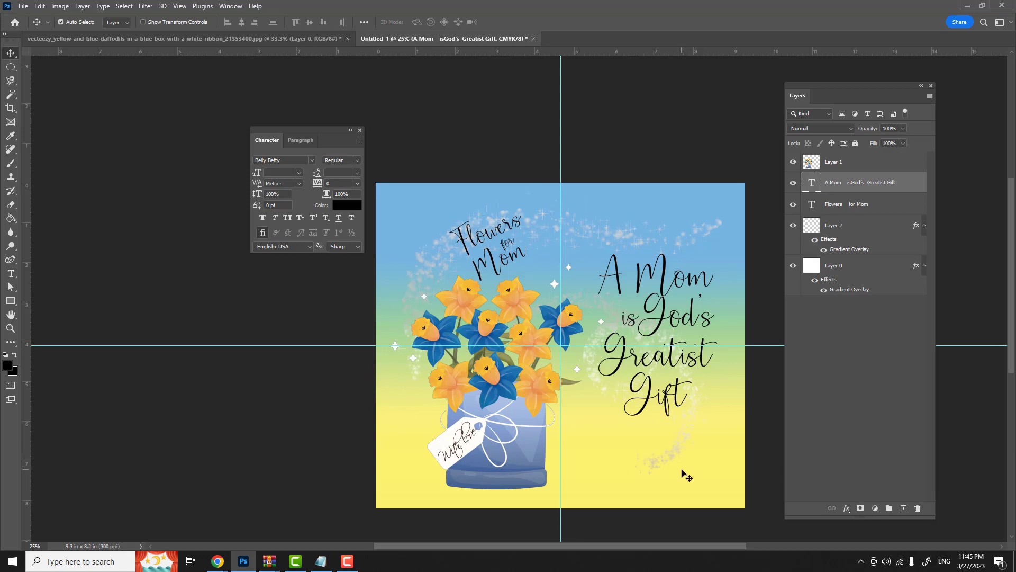
- Save the layered document as a Photoshop PSD named daffodils in My Drive's tumblers folder, with Maximize Compatibility on
{"action": "left_click", "coordinate": [23, 7]}
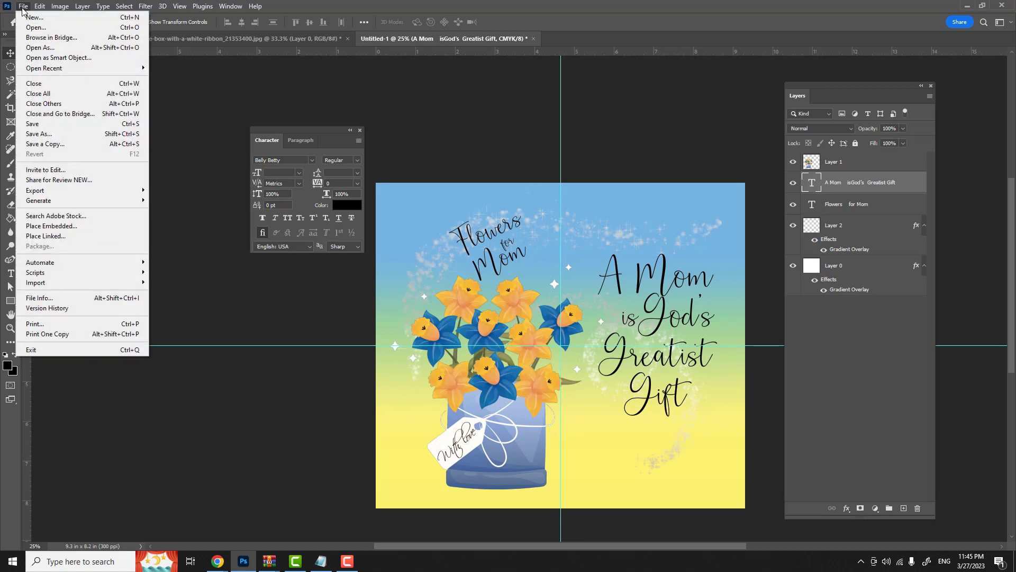
{"action": "left_click", "coordinate": [45, 134]}
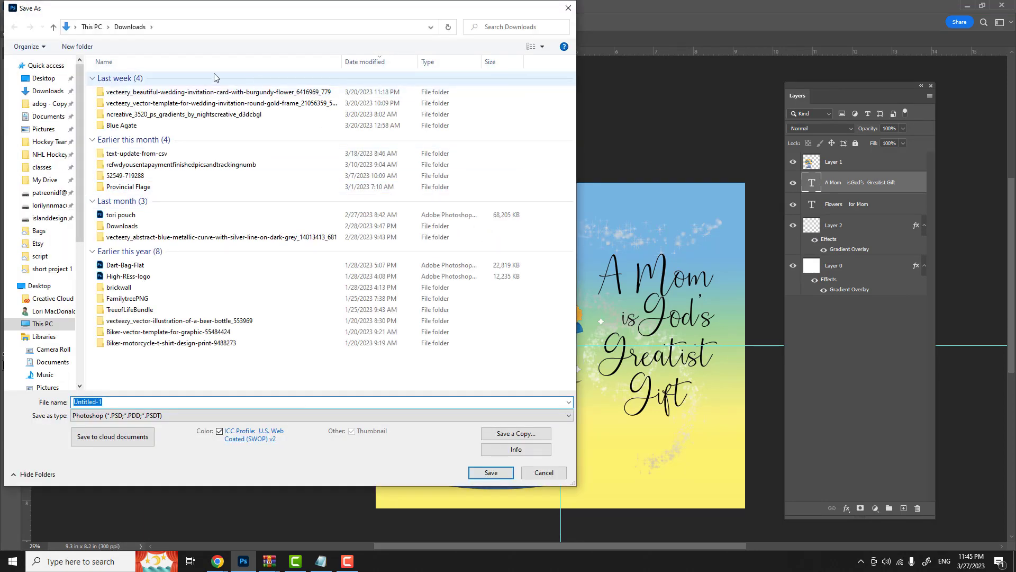
{"action": "left_click", "coordinate": [46, 209]}
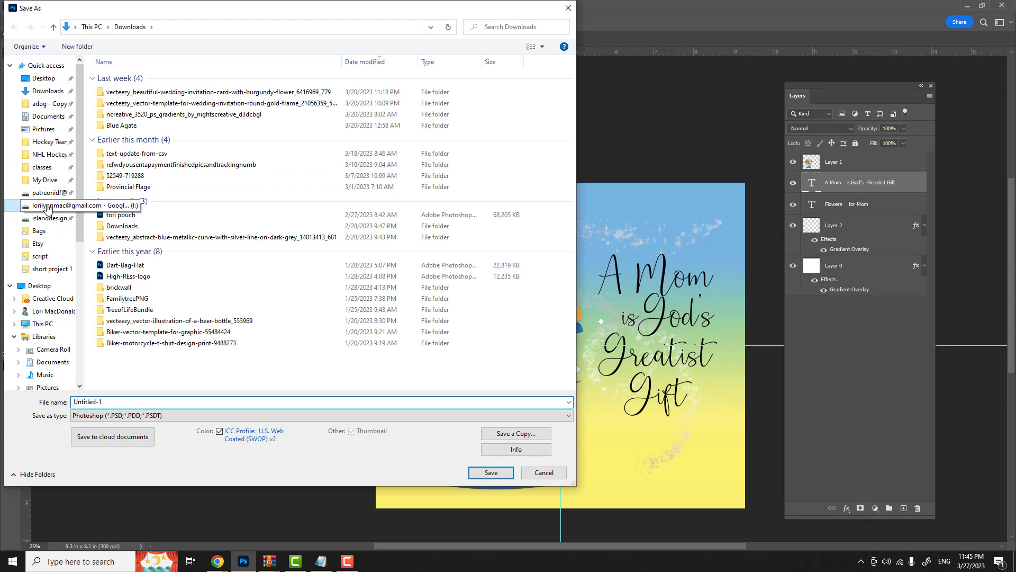
{"action": "double_click", "coordinate": [139, 102]}
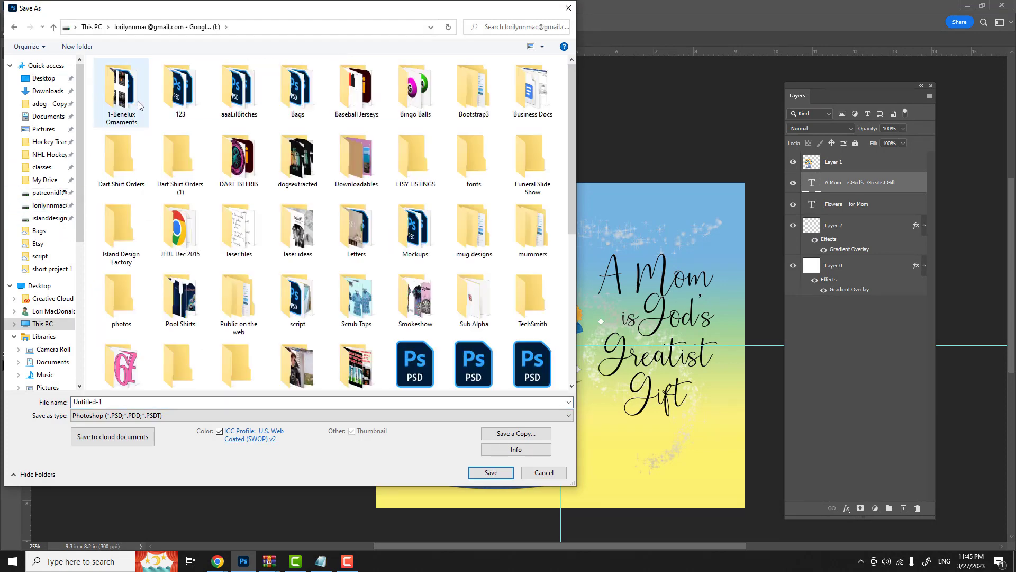
{"action": "scroll", "coordinate": [289, 273], "scroll_direction": "down", "scroll_amount": 3}
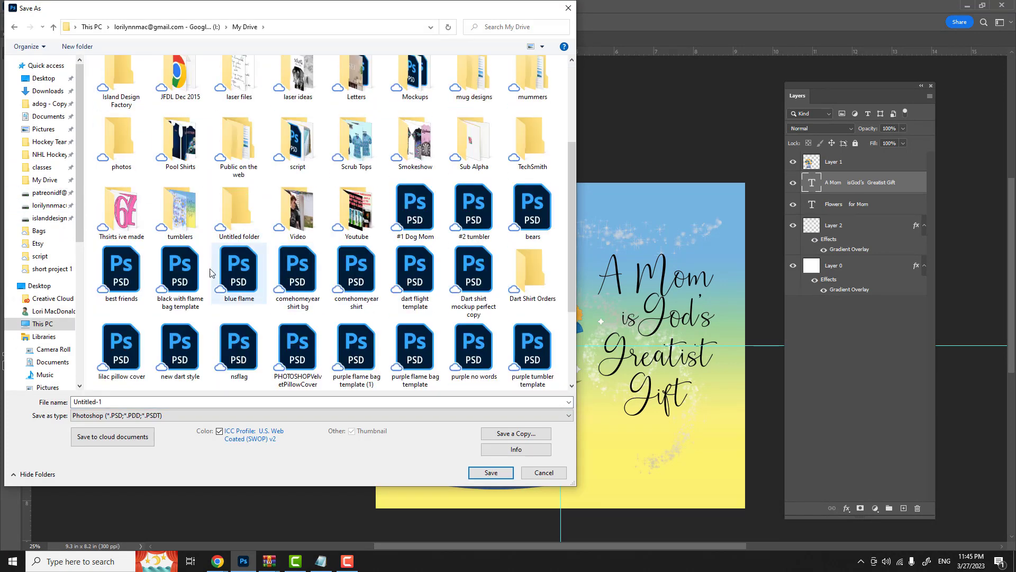
{"action": "double_click", "coordinate": [184, 222]}
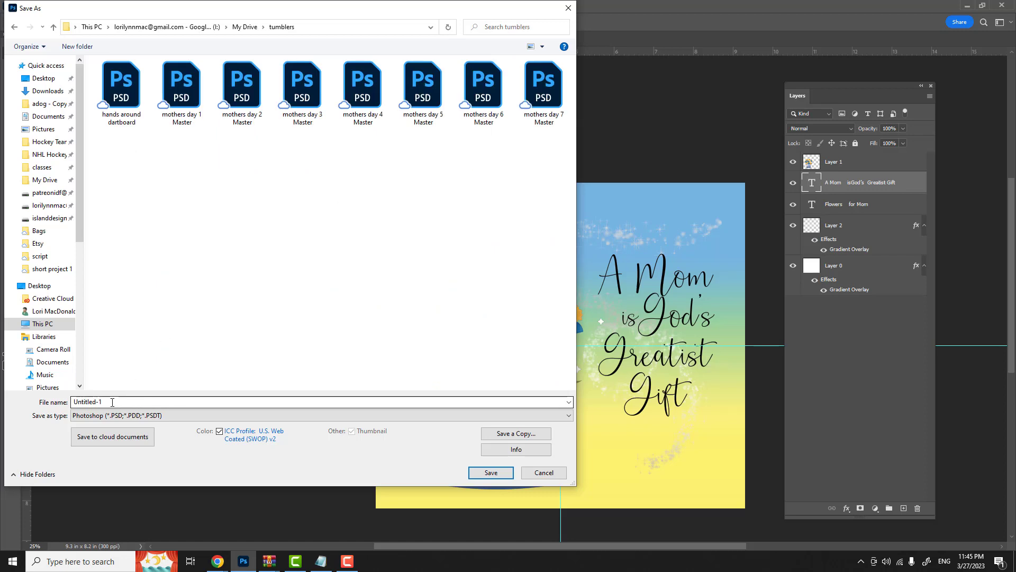
{"action": "left_click_drag", "start_coordinate": [112, 402], "coordinate": [63, 396]}
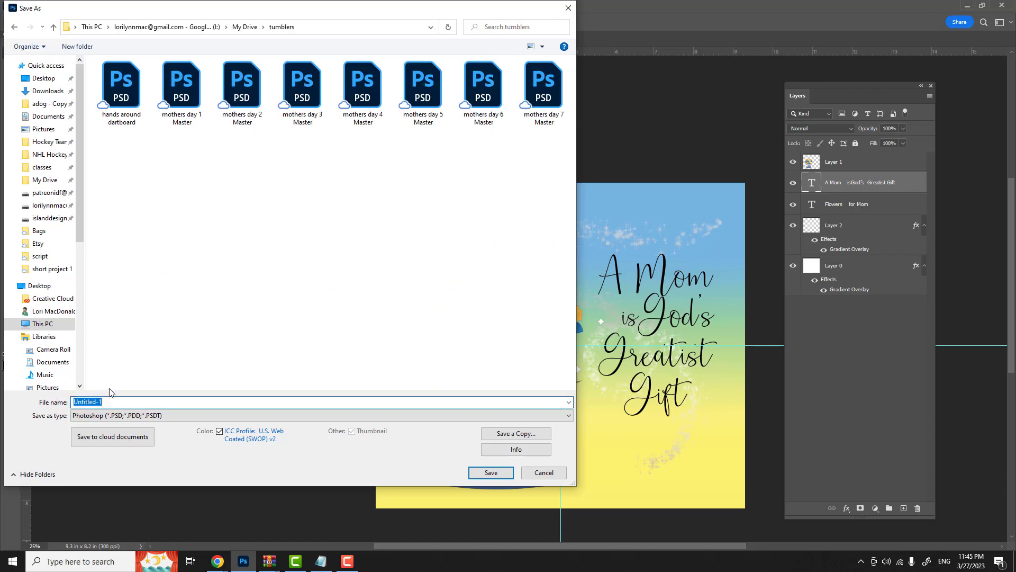
{"action": "type", "text": "daffod"}
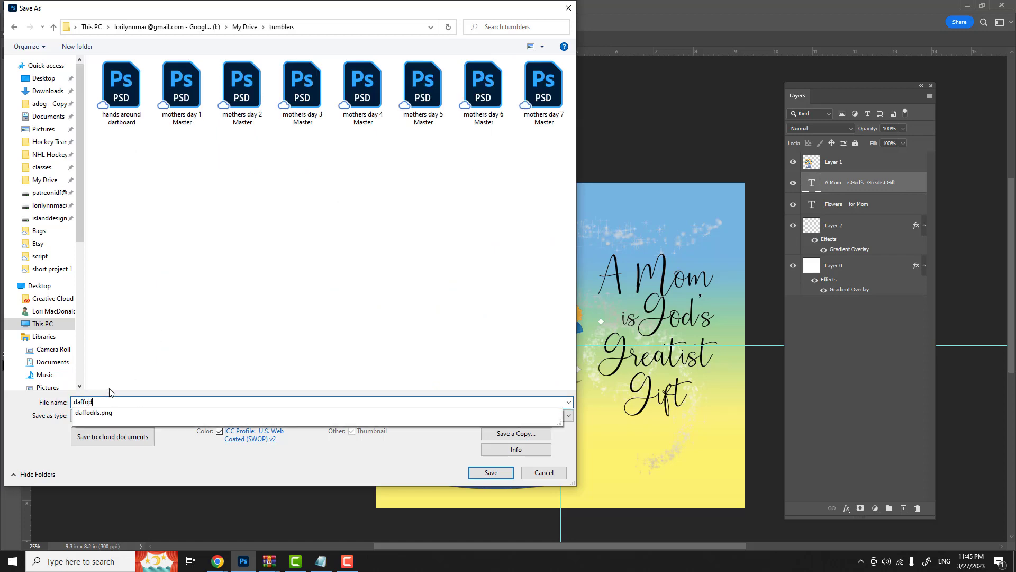
{"action": "type", "text": "ils"}
{"action": "key", "text": "Return"}
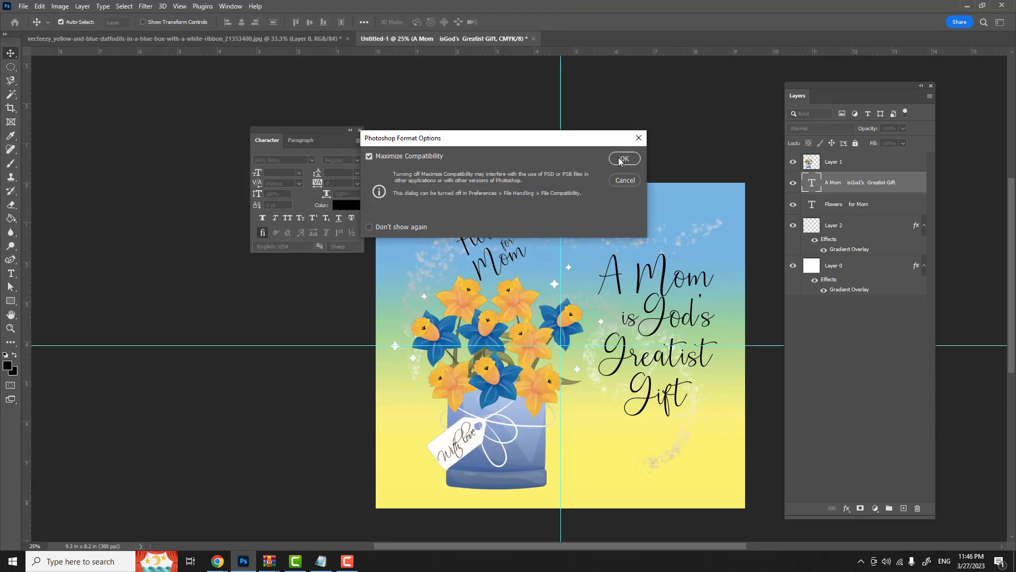
{"action": "left_click", "coordinate": [623, 159]}
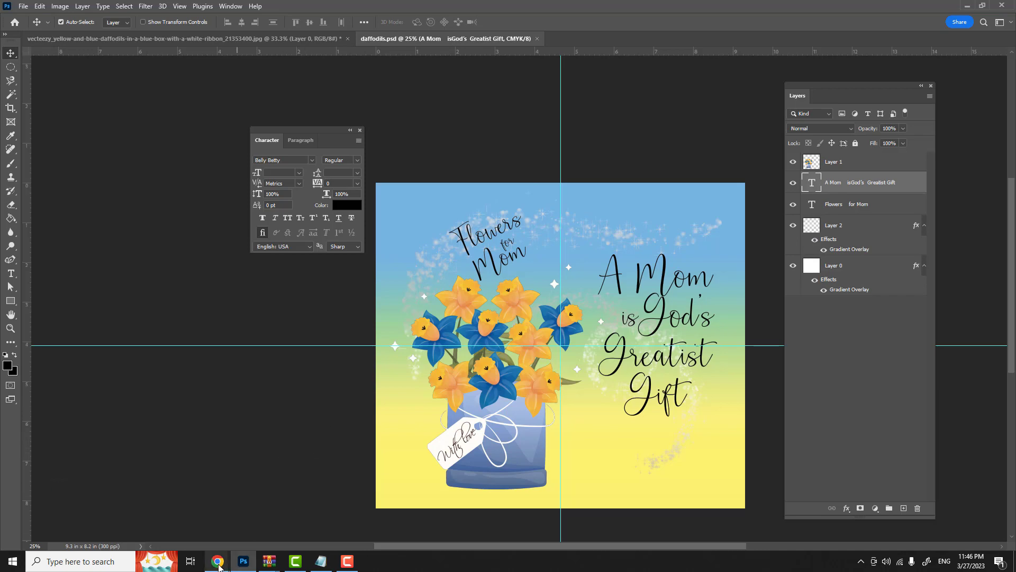
- Switch to the Vecteezy dart board page in Chrome and search its vectors for "roses in pot"
{"action": "mouse_move", "coordinate": [219, 565]}
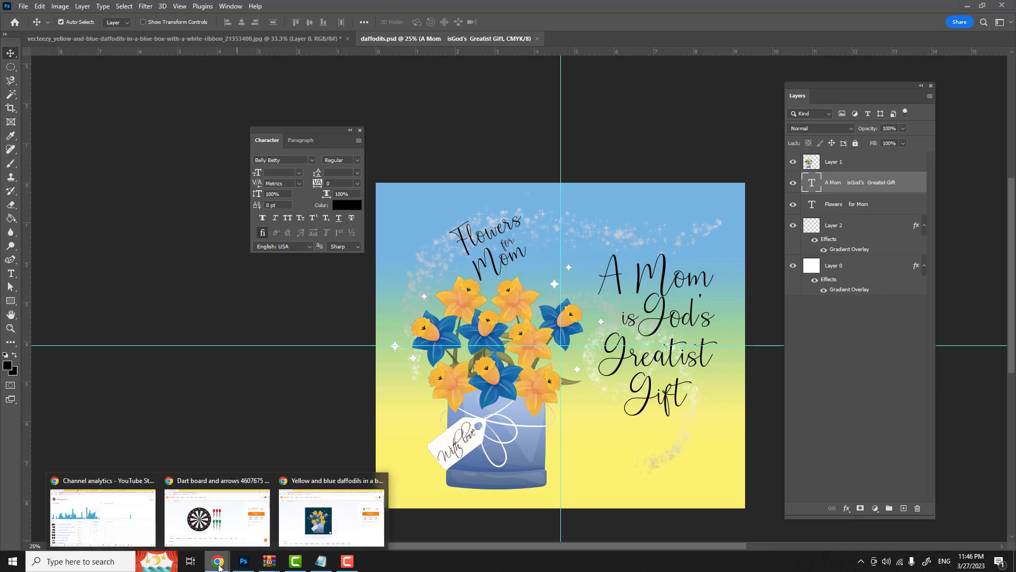
{"action": "left_click", "coordinate": [244, 511]}
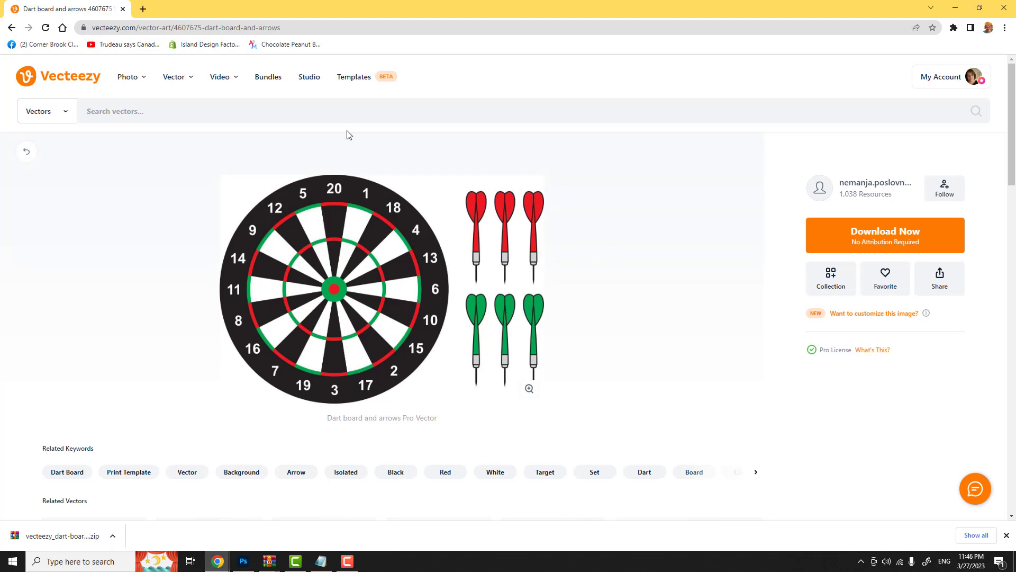
{"action": "left_click", "coordinate": [154, 105]}
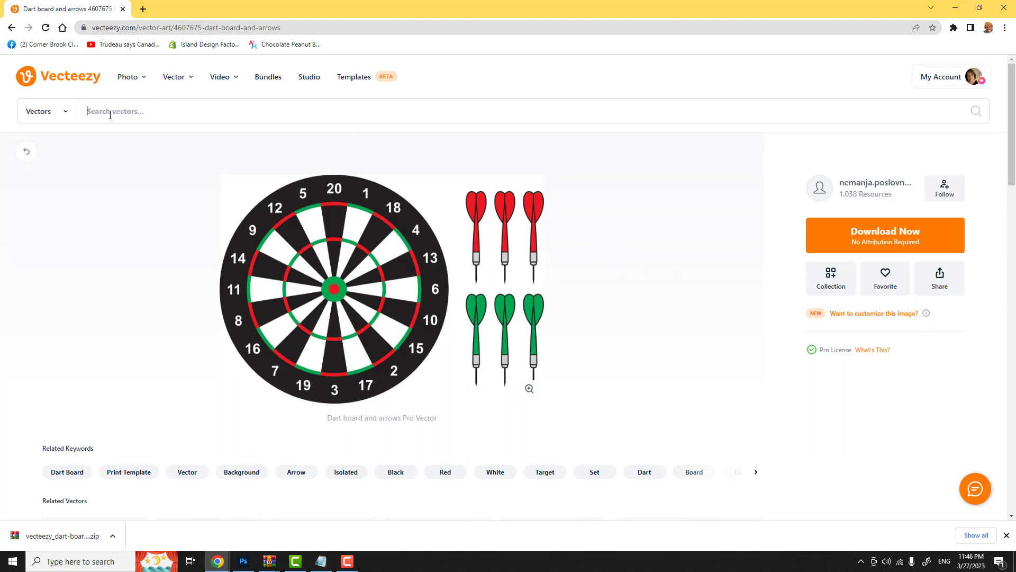
{"action": "type", "text": "r"}
{"action": "type", "text": "os"}
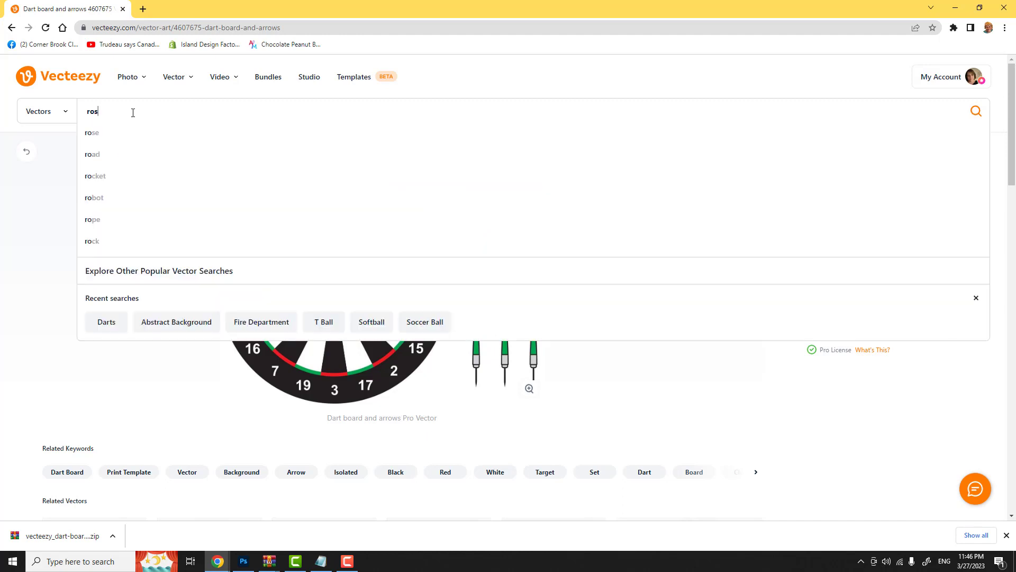
{"action": "type", "text": "es in pot"}
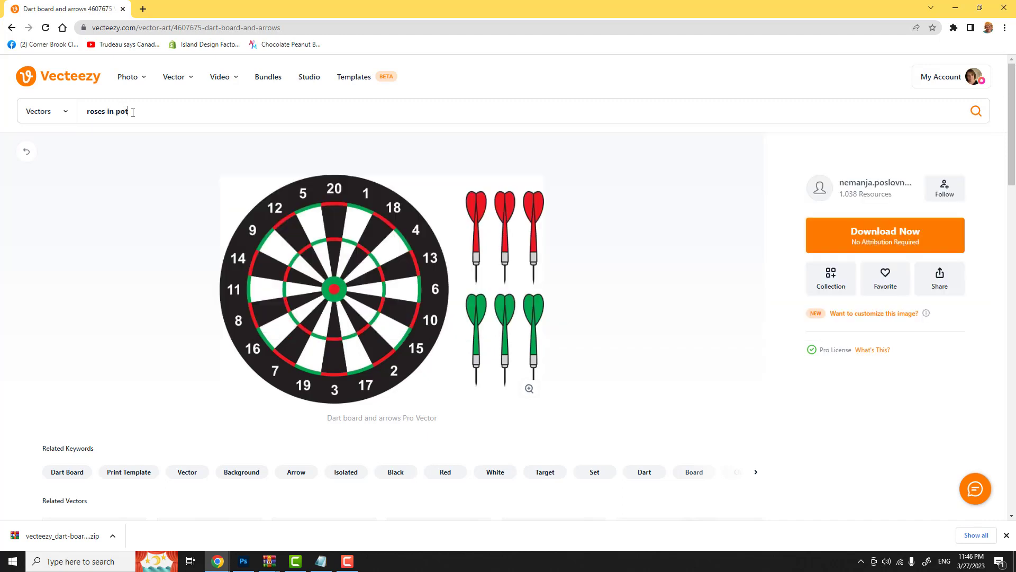
{"action": "key", "text": "Return"}
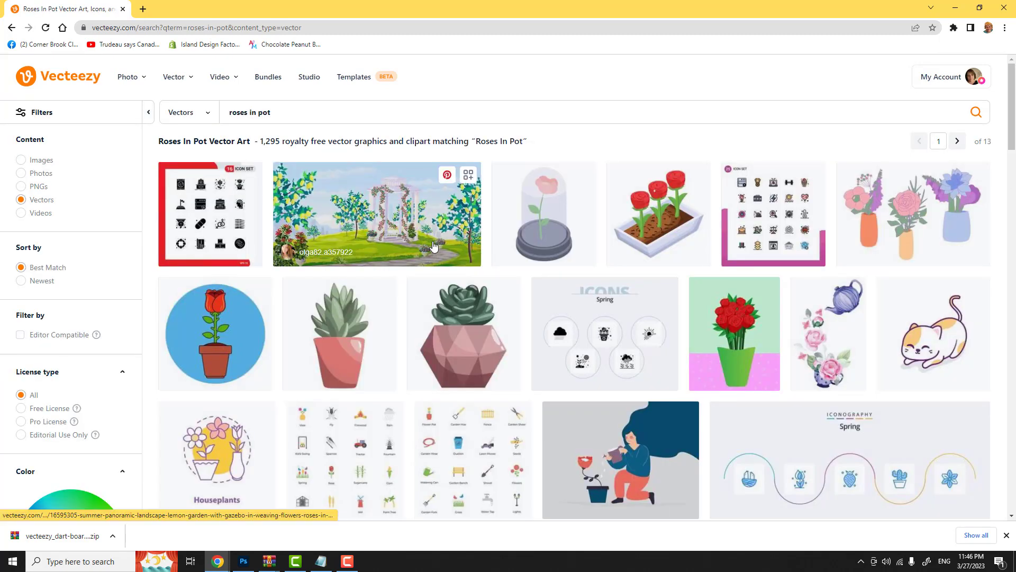
- Look through the first page of vector results for a suitable illustration of potted roses
{"action": "scroll", "coordinate": [430, 247], "scroll_direction": "down", "scroll_amount": 5}
{"action": "scroll", "coordinate": [433, 245], "scroll_direction": "down", "scroll_amount": 6}
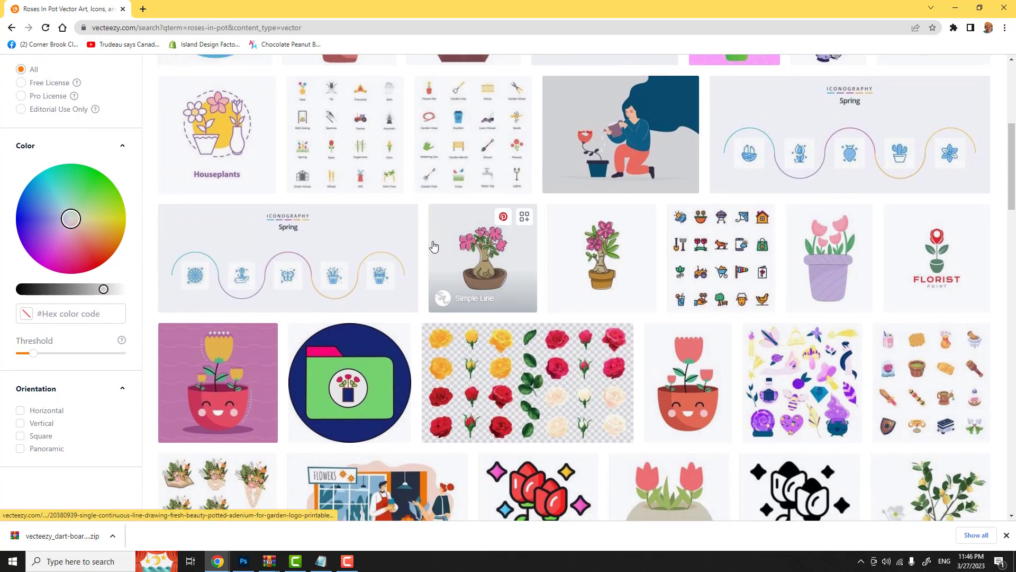
{"action": "scroll", "coordinate": [433, 245], "scroll_direction": "down", "scroll_amount": 7}
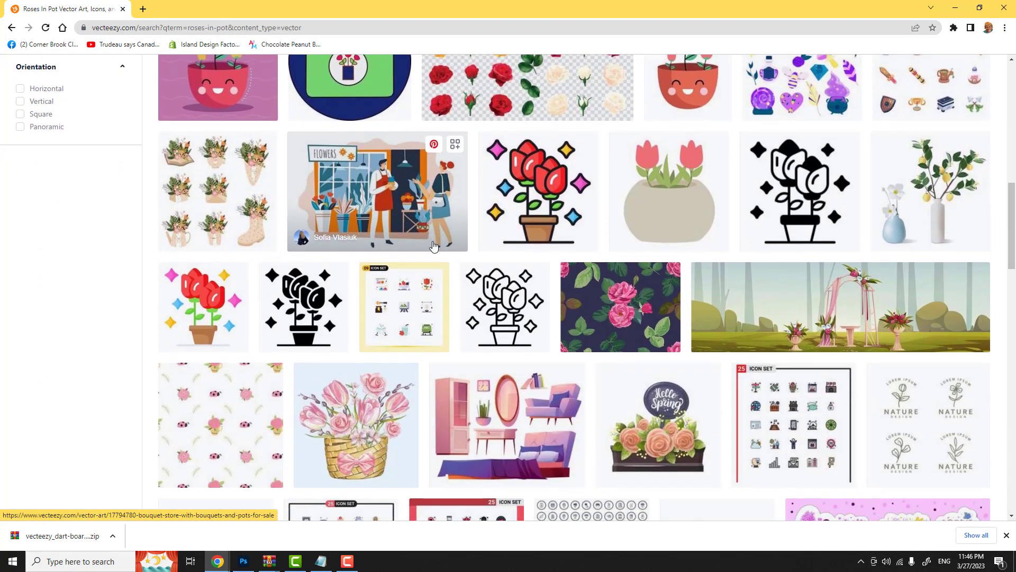
{"action": "scroll", "coordinate": [433, 245], "scroll_direction": "down", "scroll_amount": 13}
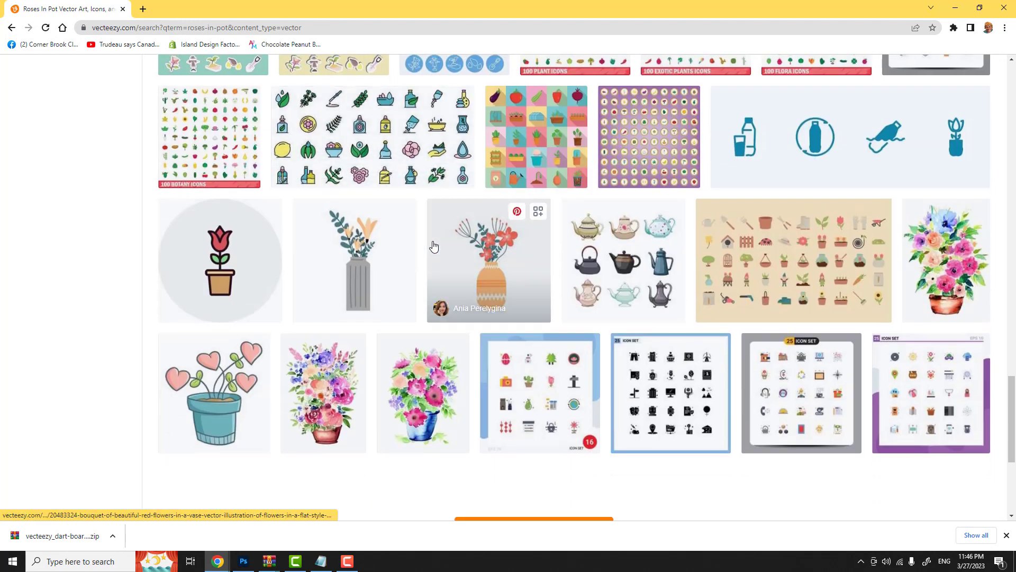
{"action": "scroll", "coordinate": [318, 370], "scroll_direction": "down", "scroll_amount": 2}
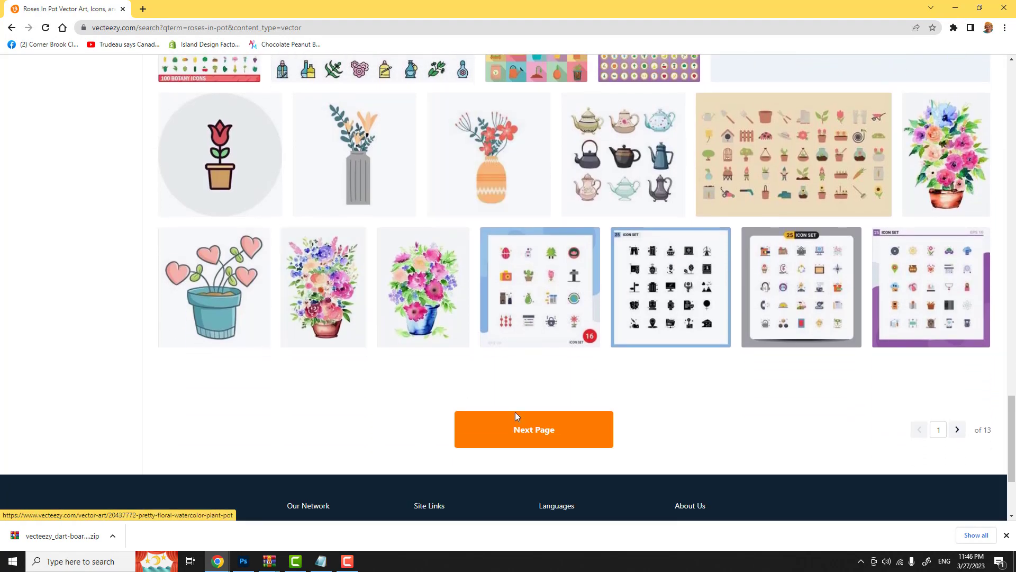
- Go to the second page of results and examine its flower pot and bouquet illustrations
{"action": "left_click", "coordinate": [530, 433]}
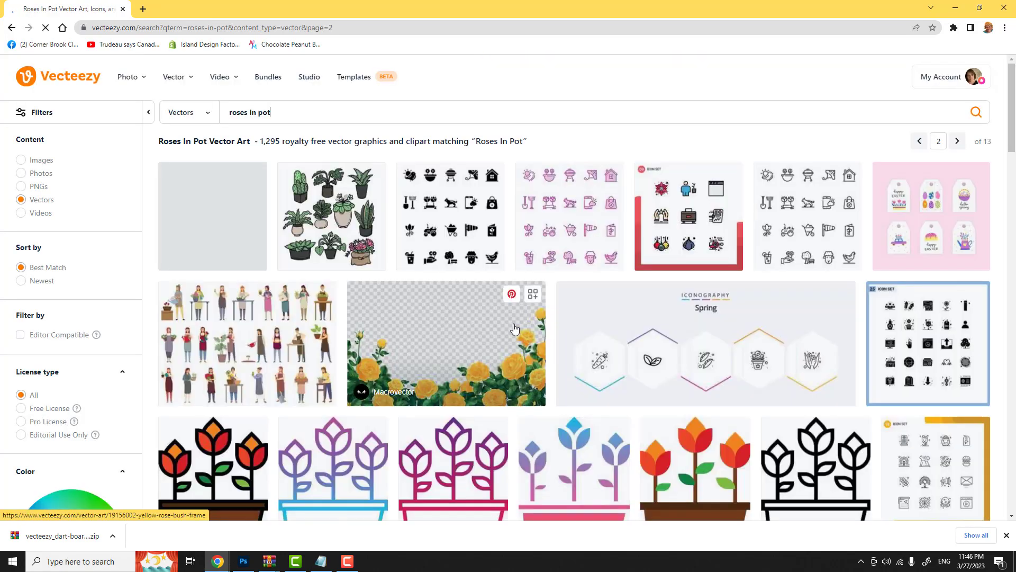
{"action": "scroll", "coordinate": [524, 302], "scroll_direction": "down", "scroll_amount": 6}
{"action": "scroll", "coordinate": [515, 328], "scroll_direction": "down", "scroll_amount": 10}
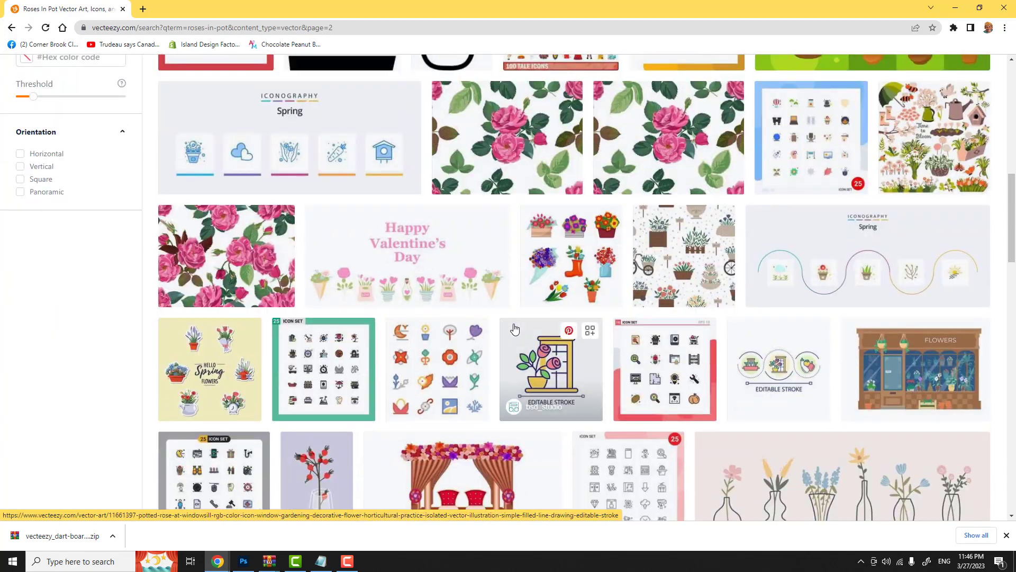
{"action": "scroll", "coordinate": [515, 328], "scroll_direction": "down", "scroll_amount": 3}
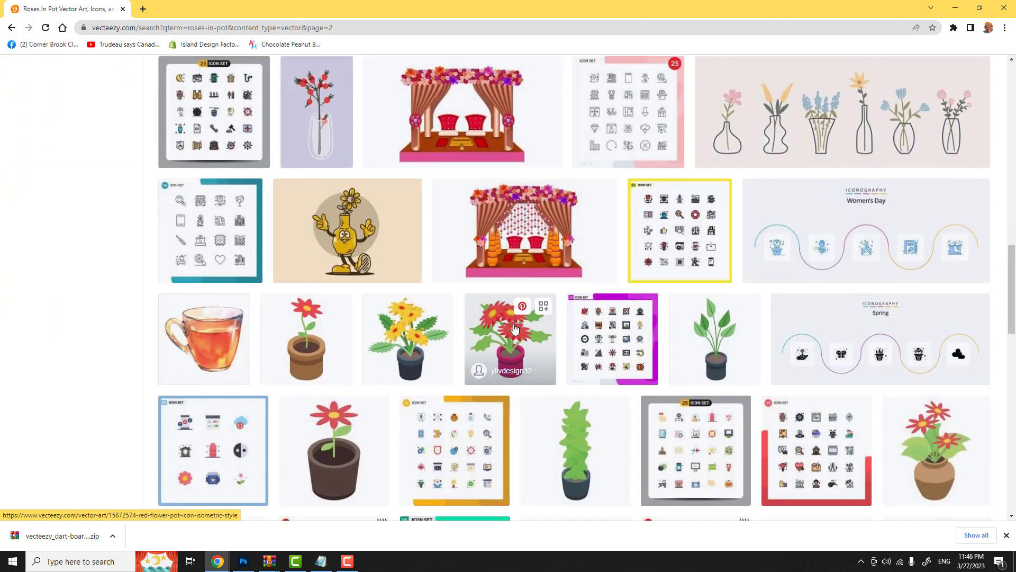
{"action": "scroll", "coordinate": [513, 284], "scroll_direction": "down", "scroll_amount": 8}
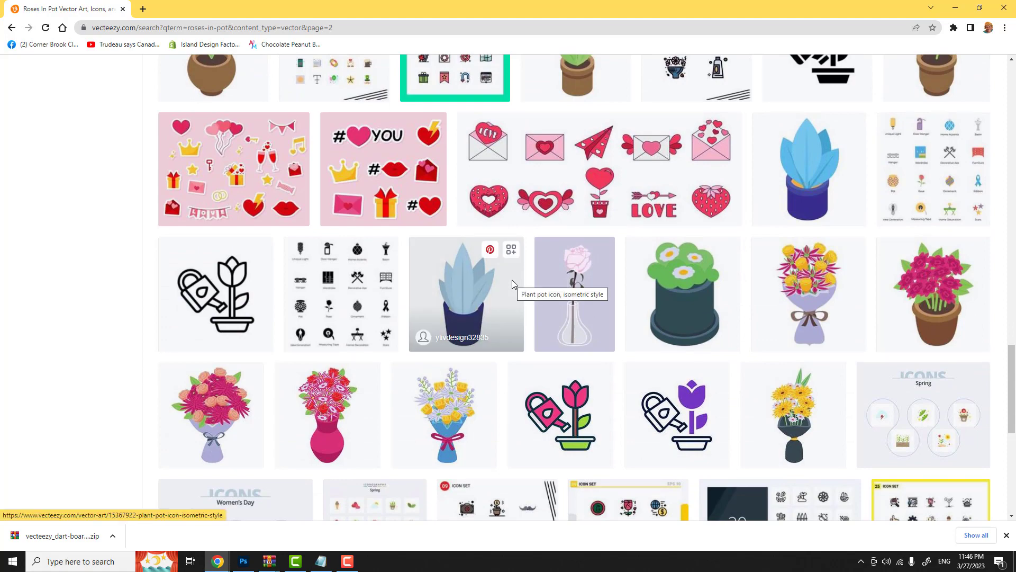
{"action": "scroll", "coordinate": [512, 280], "scroll_direction": "down", "scroll_amount": 3}
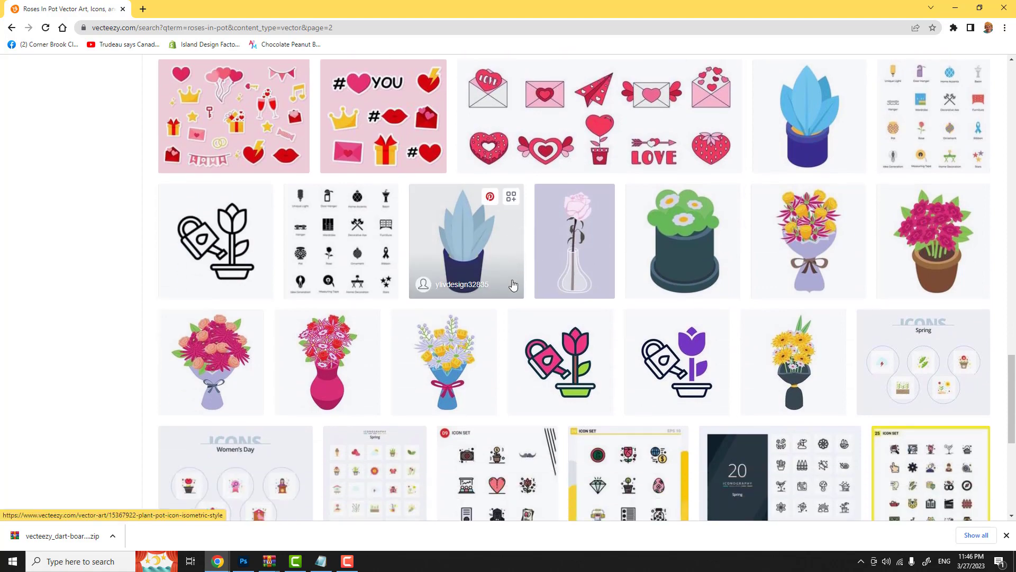
{"action": "scroll", "coordinate": [513, 285], "scroll_direction": "down", "scroll_amount": 3}
{"action": "scroll", "coordinate": [513, 285], "scroll_direction": "up", "scroll_amount": 15}
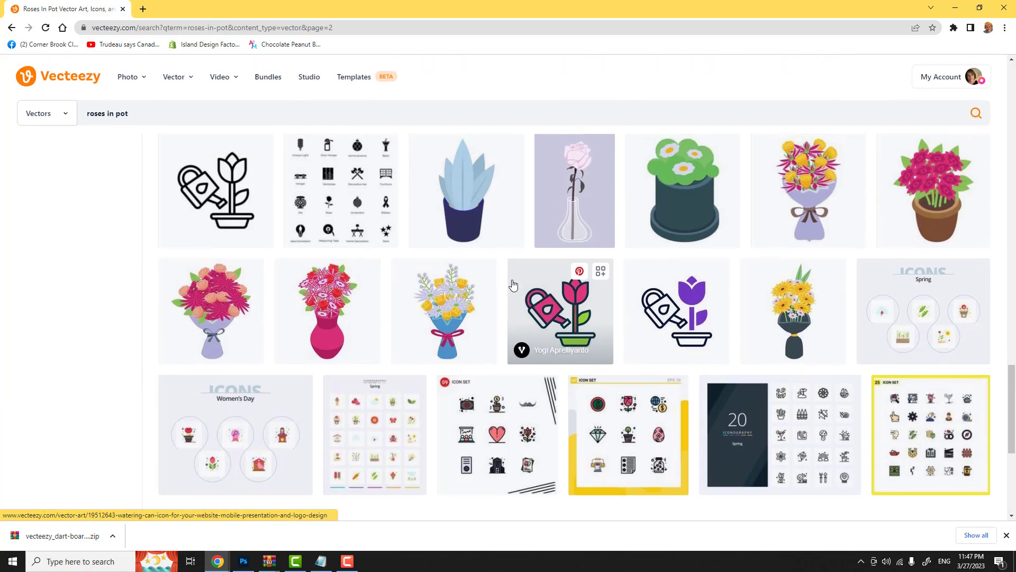
{"action": "scroll", "coordinate": [512, 283], "scroll_direction": "up", "scroll_amount": 6}
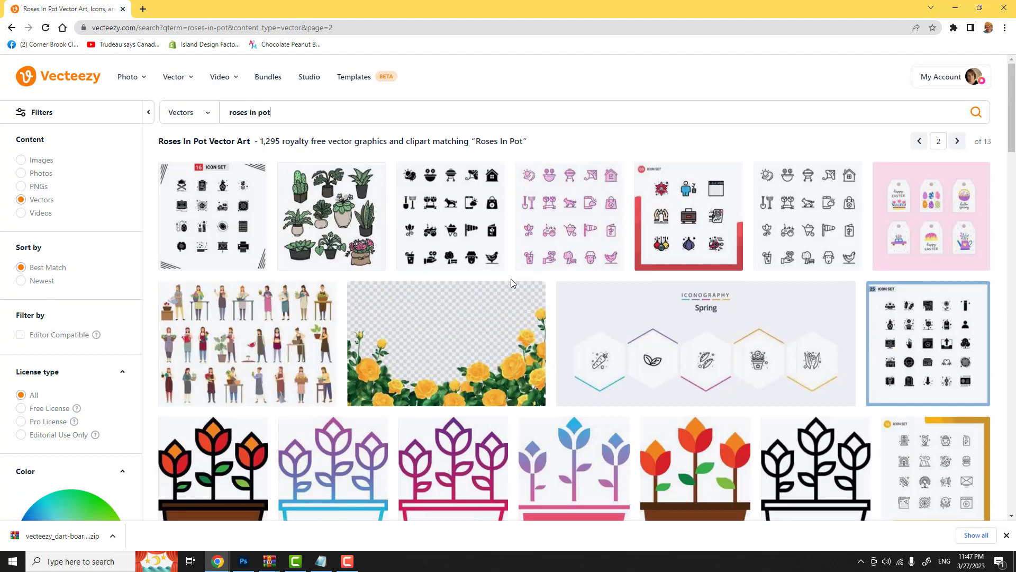
- Return to the first results page and review its potted rose graphics again
{"action": "left_click", "coordinate": [9, 28]}
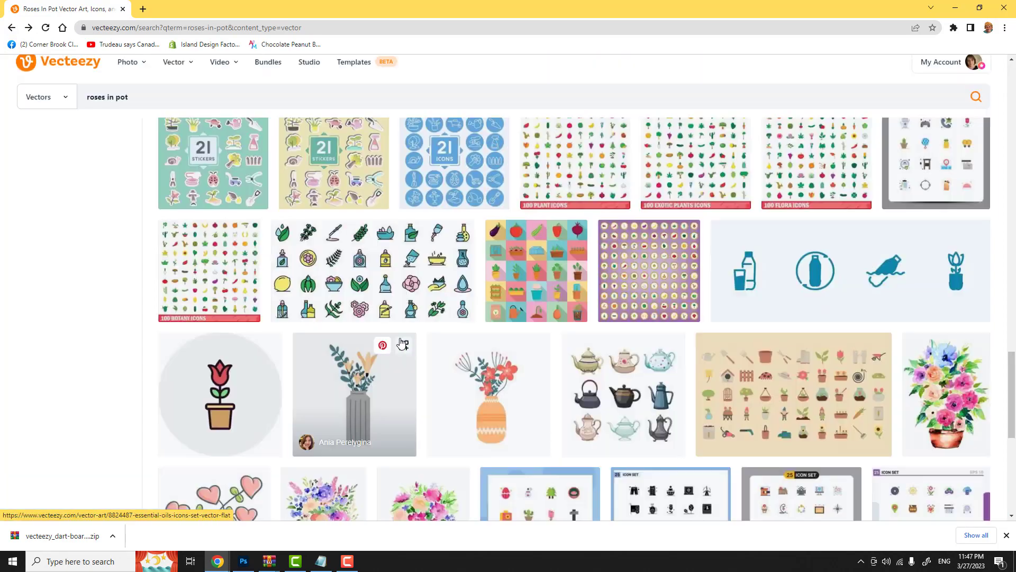
{"action": "scroll", "coordinate": [398, 345], "scroll_direction": "up", "scroll_amount": 10}
{"action": "scroll", "coordinate": [401, 343], "scroll_direction": "up", "scroll_amount": 10}
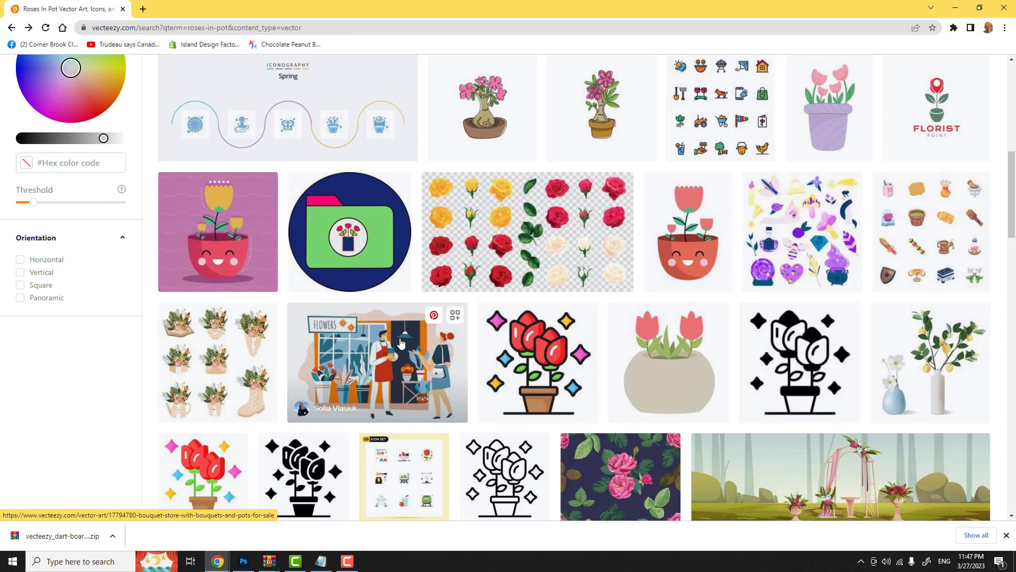
{"action": "scroll", "coordinate": [400, 343], "scroll_direction": "up", "scroll_amount": 10}
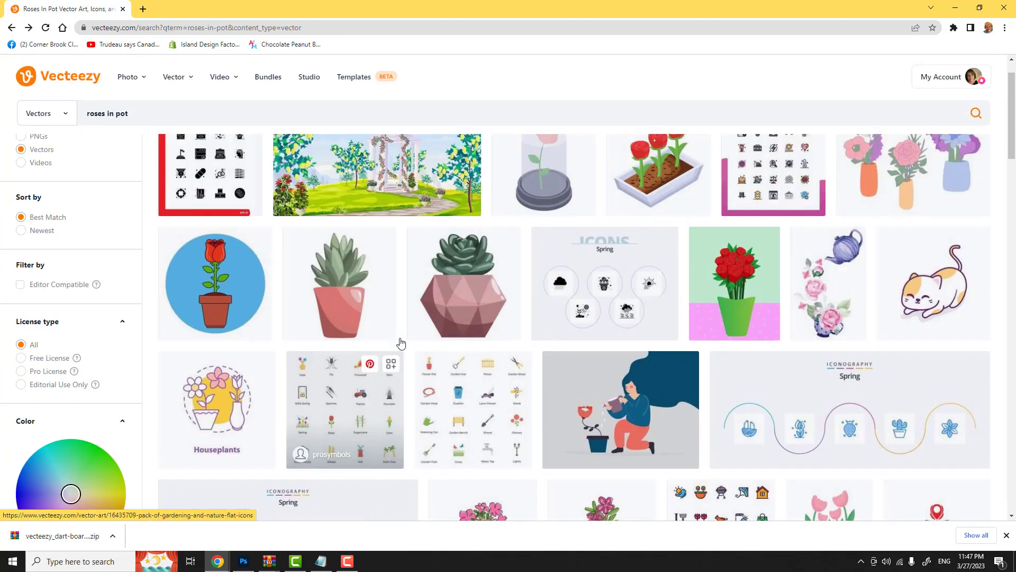
- Shorten the vector search term to "roses" and run the search again
{"action": "scroll", "coordinate": [401, 343], "scroll_direction": "up", "scroll_amount": 4}
{"action": "left_click", "coordinate": [280, 113]}
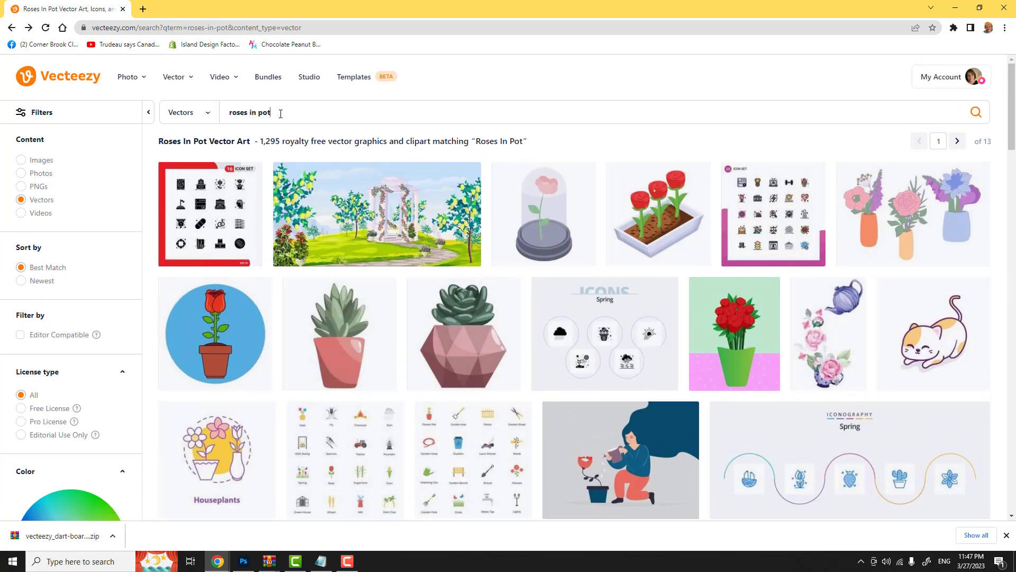
{"action": "left_click_drag", "start_coordinate": [274, 113], "coordinate": [243, 109]}
{"action": "key", "text": "BackSpace"}
{"action": "key", "text": "Return"}
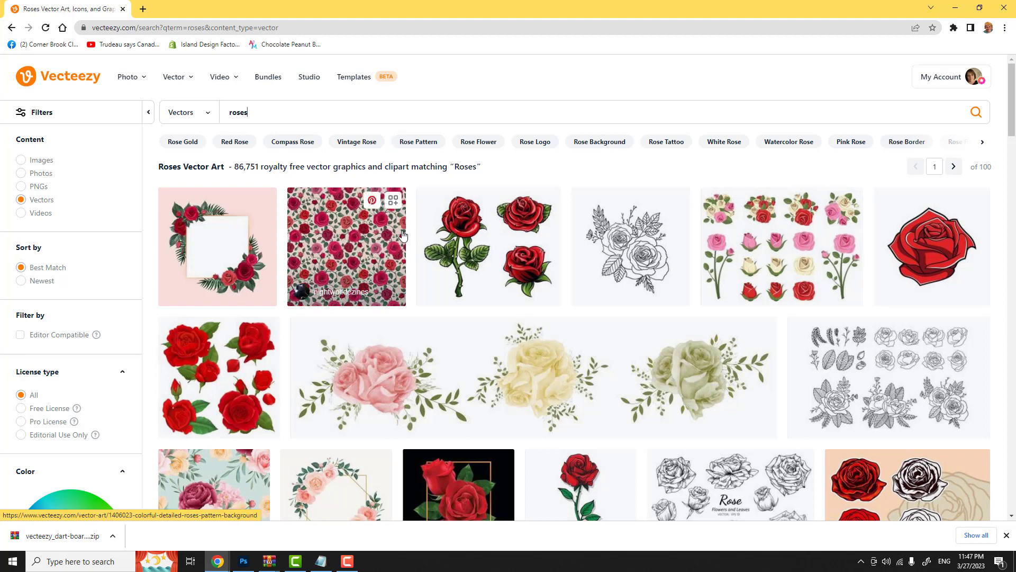
- Look through the upper rows of the rose vector results for a suitable flower illustration
{"action": "scroll", "coordinate": [399, 233], "scroll_direction": "down", "scroll_amount": 4}
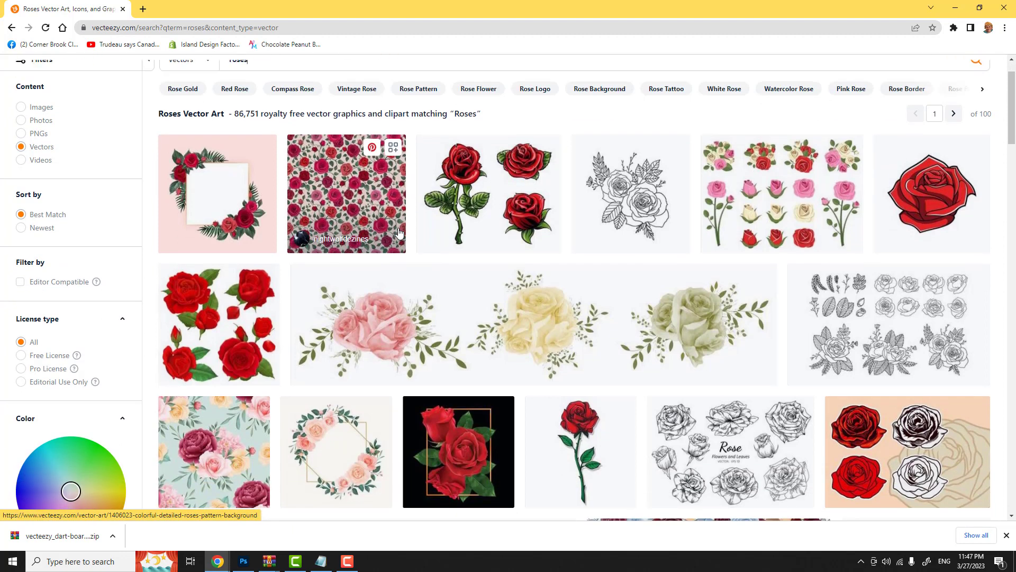
{"action": "scroll", "coordinate": [399, 233], "scroll_direction": "down", "scroll_amount": 2}
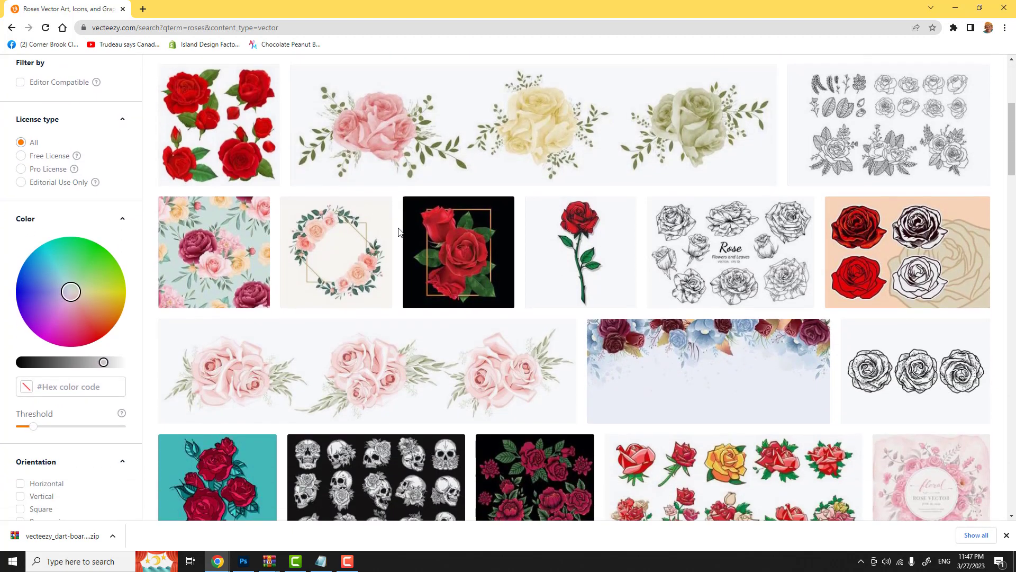
{"action": "scroll", "coordinate": [399, 232], "scroll_direction": "down", "scroll_amount": 2}
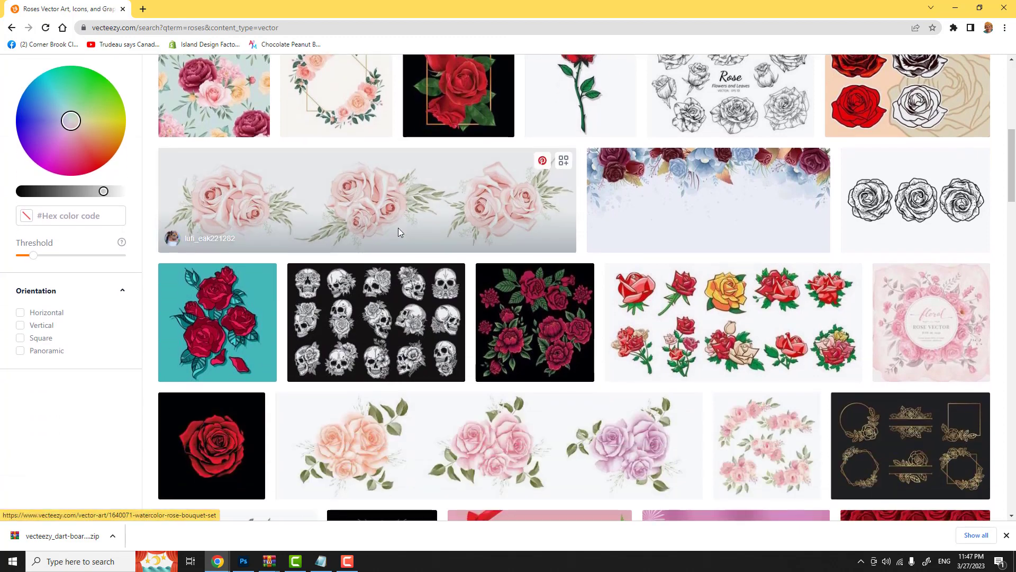
{"action": "scroll", "coordinate": [399, 231], "scroll_direction": "down", "scroll_amount": 3}
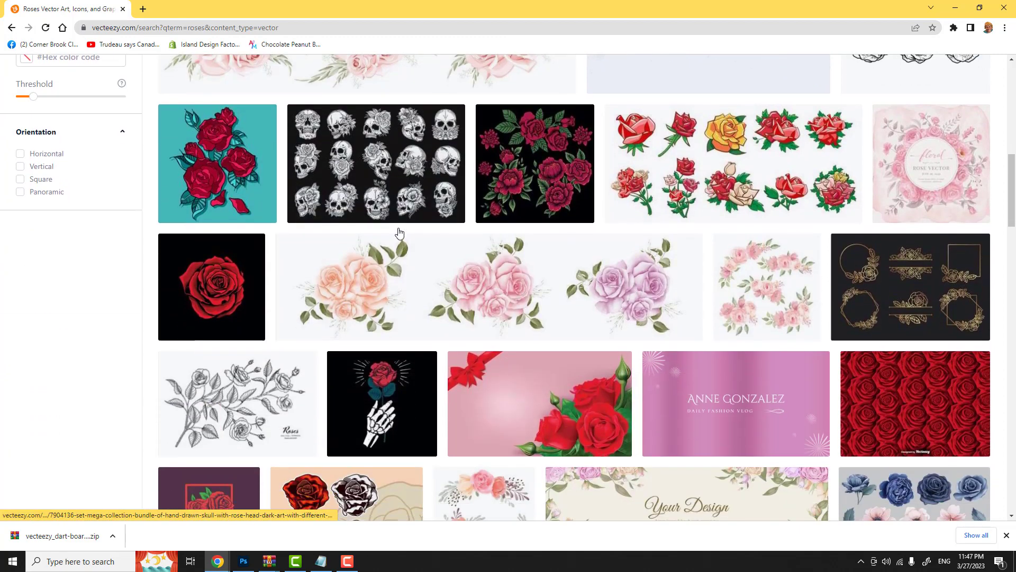
{"action": "scroll", "coordinate": [399, 233], "scroll_direction": "down", "scroll_amount": 3}
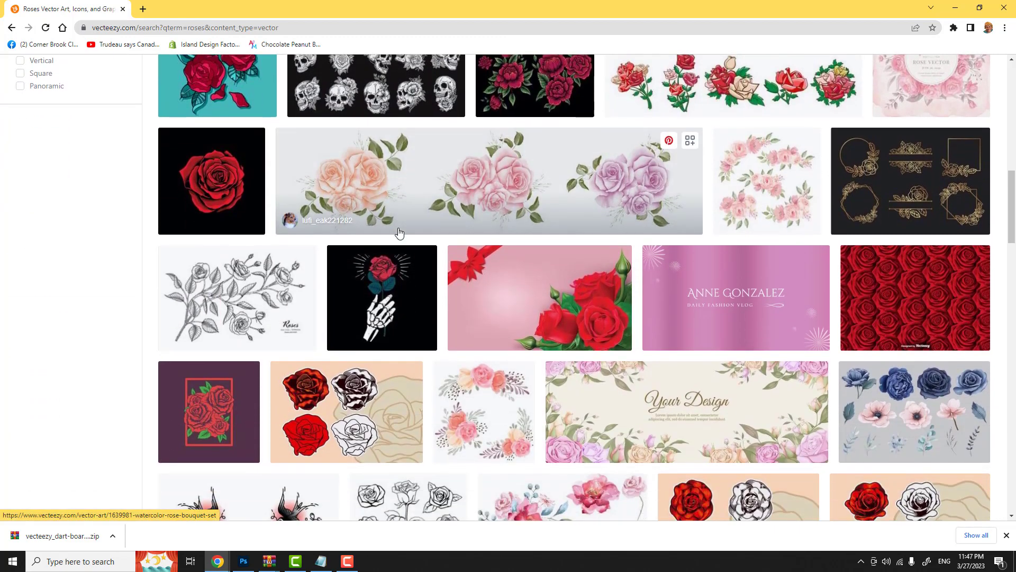
{"action": "scroll", "coordinate": [399, 233], "scroll_direction": "down", "scroll_amount": 1}
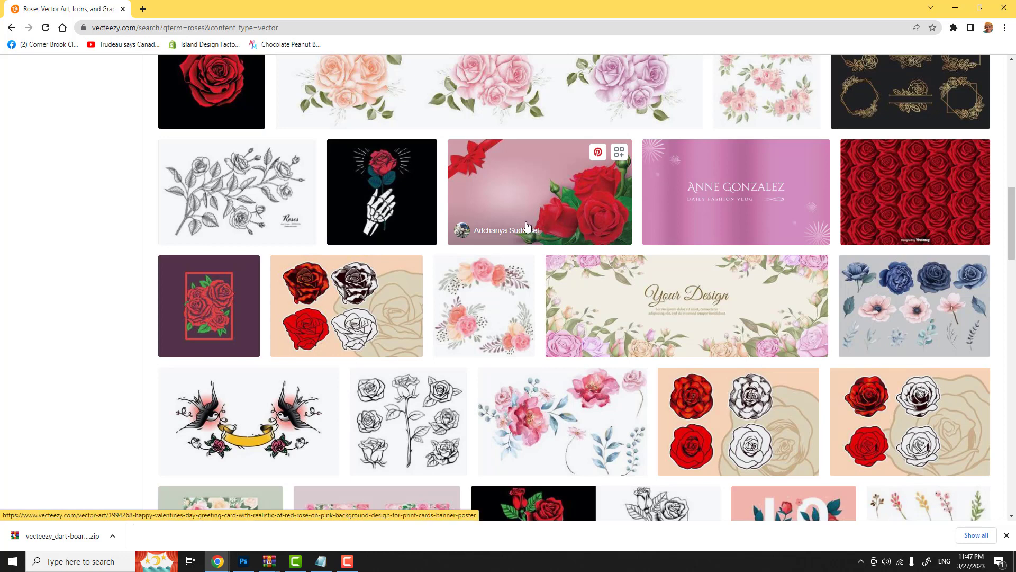
{"action": "scroll", "coordinate": [527, 222], "scroll_direction": "down", "scroll_amount": 4}
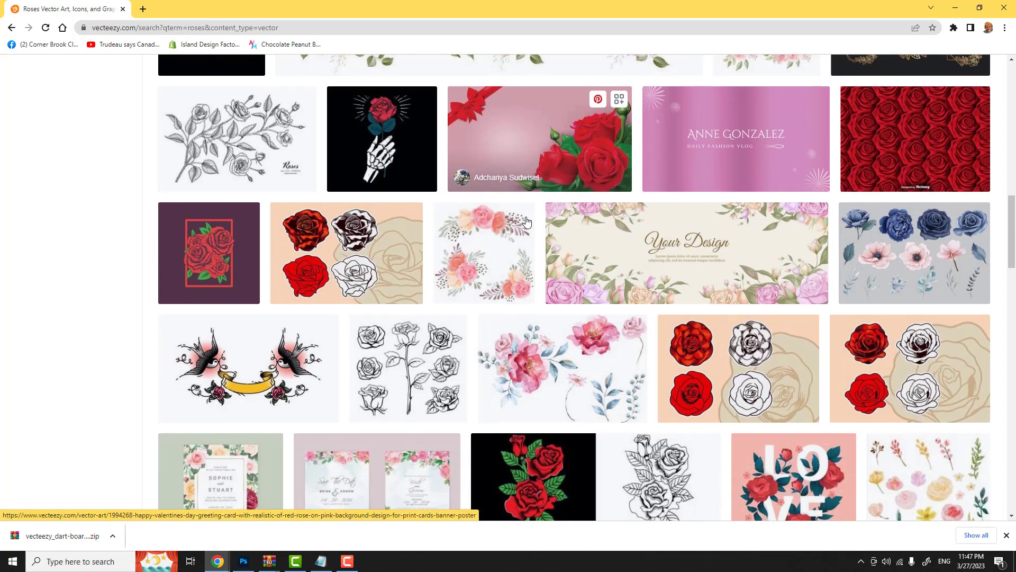
{"action": "scroll", "coordinate": [527, 221], "scroll_direction": "down", "scroll_amount": 3}
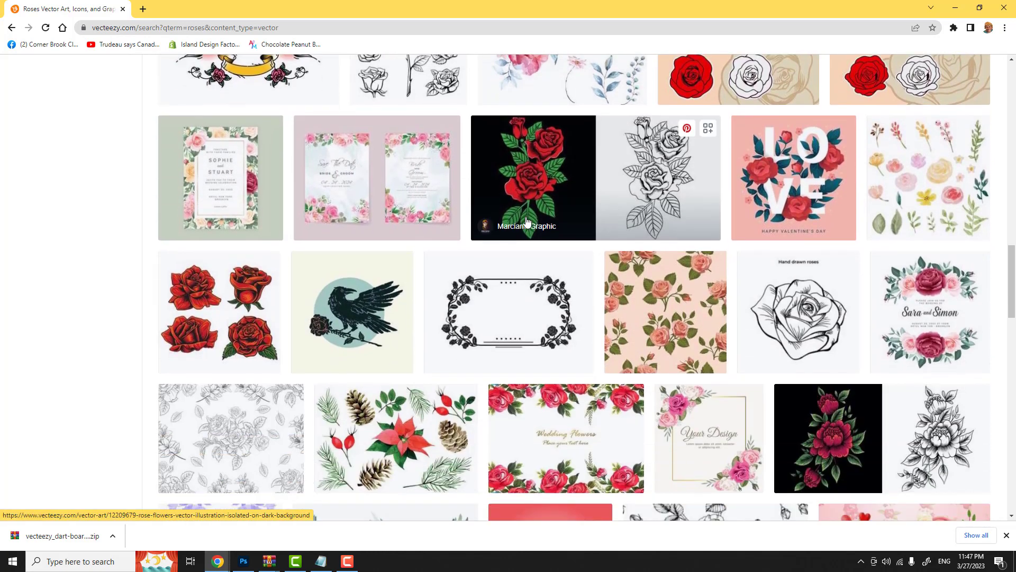
{"action": "scroll", "coordinate": [527, 221], "scroll_direction": "down", "scroll_amount": 3}
{"action": "scroll", "coordinate": [527, 221], "scroll_direction": "up", "scroll_amount": 4}
{"action": "scroll", "coordinate": [527, 221], "scroll_direction": "up", "scroll_amount": 5}
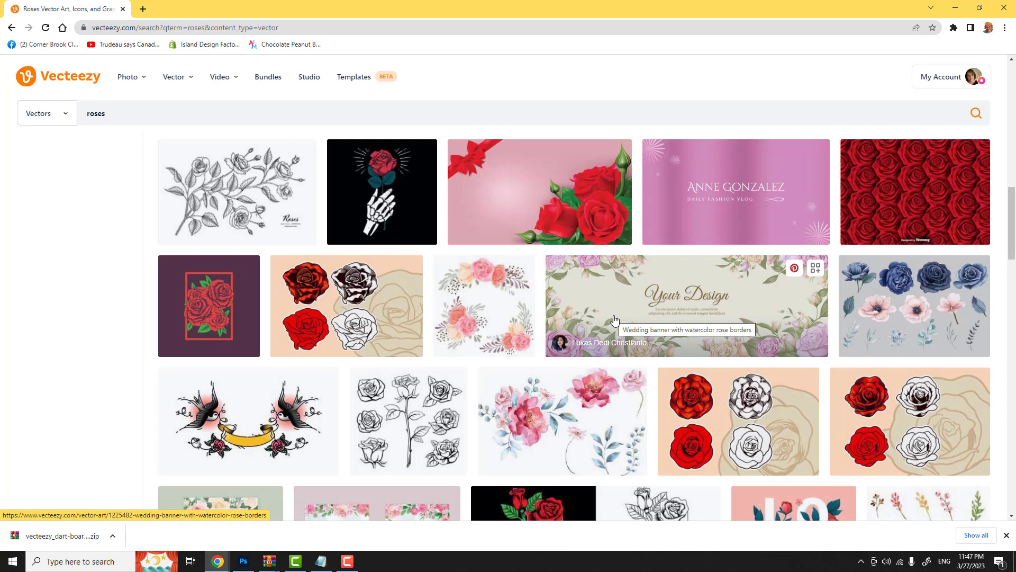
- Examine the remaining rose graphics down to the end of the first results page
{"action": "scroll", "coordinate": [522, 298], "scroll_direction": "down", "scroll_amount": 3}
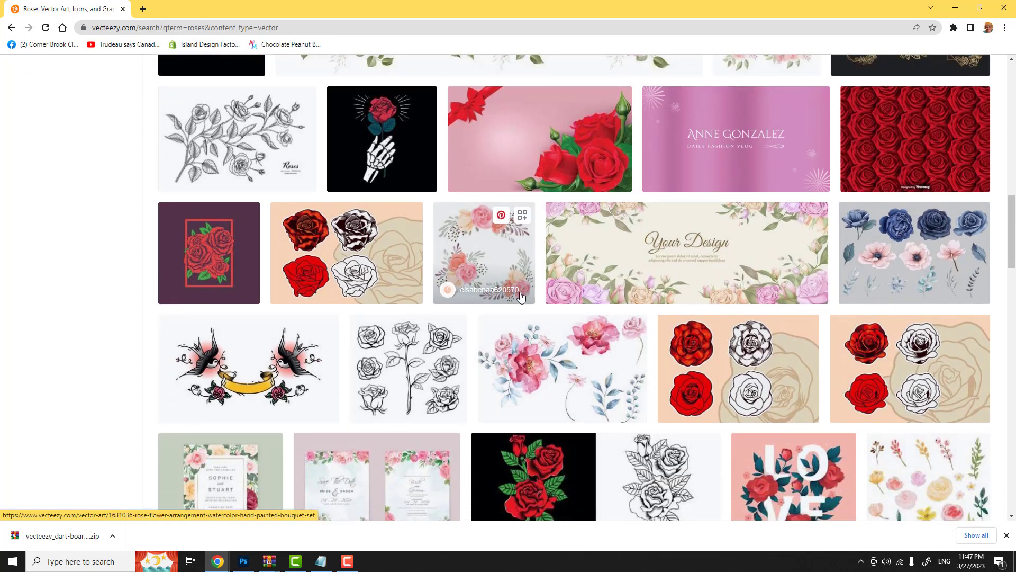
{"action": "scroll", "coordinate": [522, 298], "scroll_direction": "down", "scroll_amount": 1}
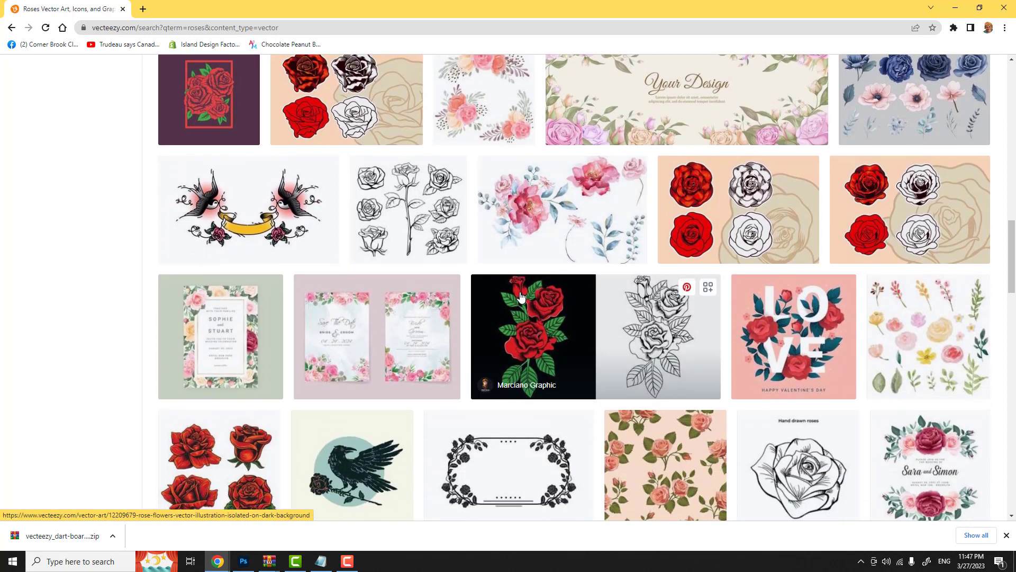
{"action": "scroll", "coordinate": [522, 297], "scroll_direction": "down", "scroll_amount": 6}
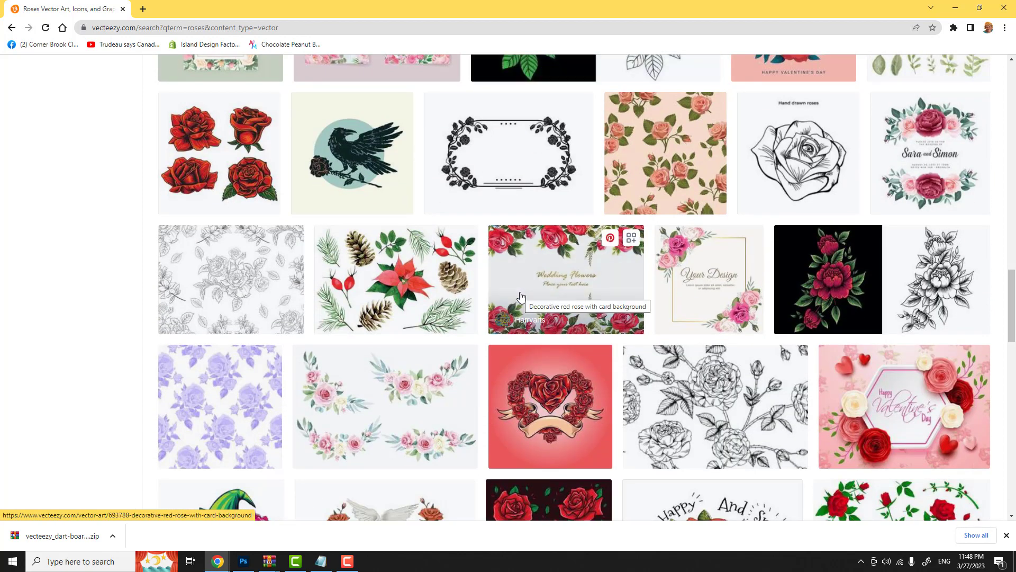
{"action": "scroll", "coordinate": [522, 298], "scroll_direction": "down", "scroll_amount": 3}
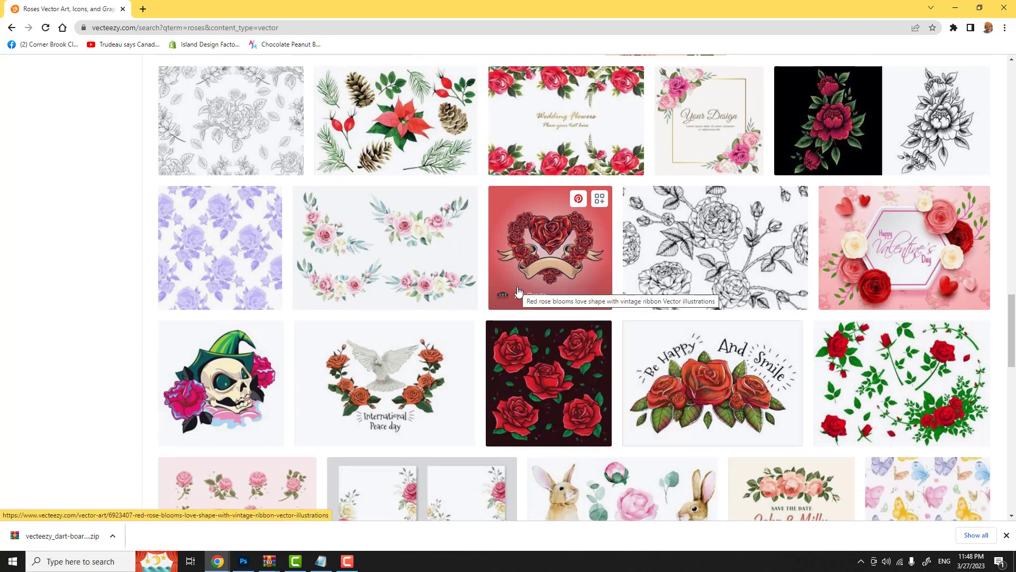
{"action": "scroll", "coordinate": [518, 291], "scroll_direction": "down", "scroll_amount": 4}
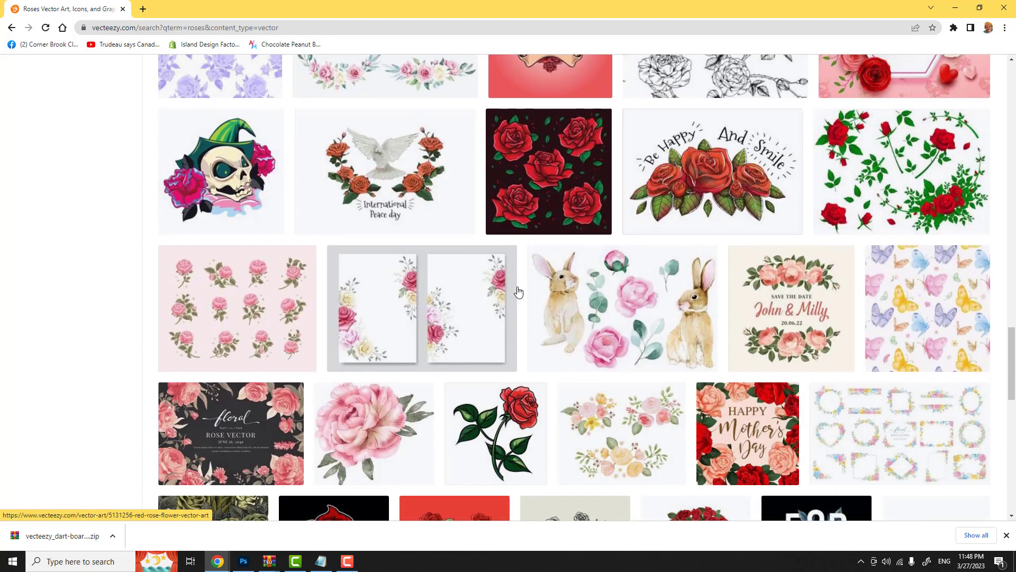
{"action": "scroll", "coordinate": [518, 292], "scroll_direction": "down", "scroll_amount": 3}
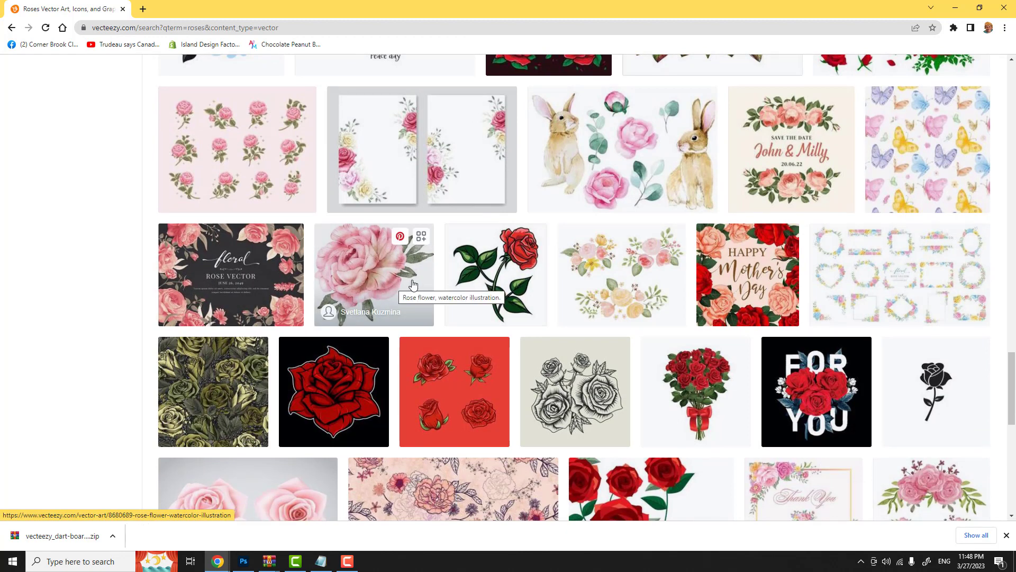
{"action": "scroll", "coordinate": [413, 284], "scroll_direction": "down", "scroll_amount": 3}
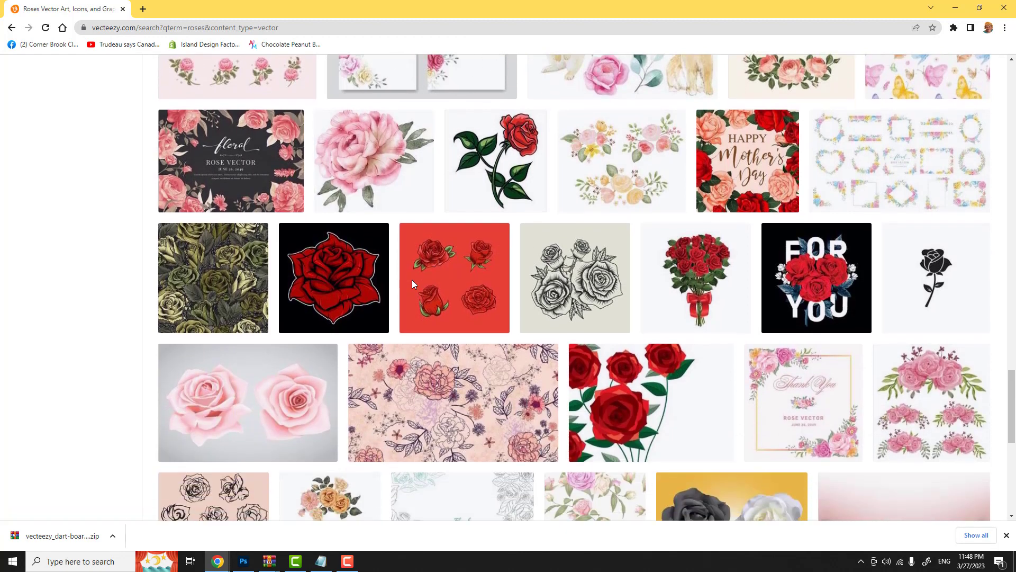
{"action": "scroll", "coordinate": [414, 284], "scroll_direction": "down", "scroll_amount": 2}
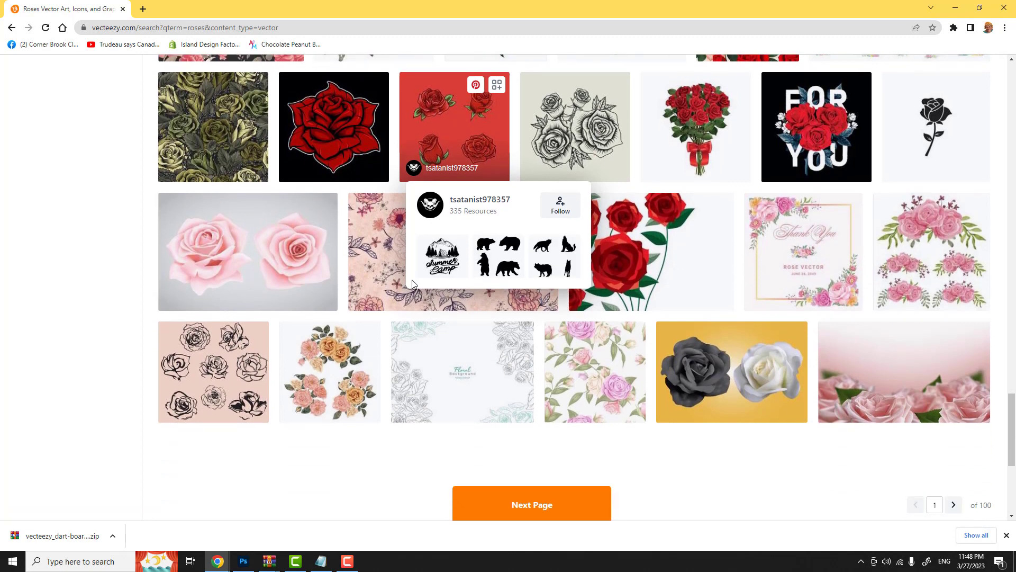
{"action": "scroll", "coordinate": [412, 284], "scroll_direction": "down", "scroll_amount": 1}
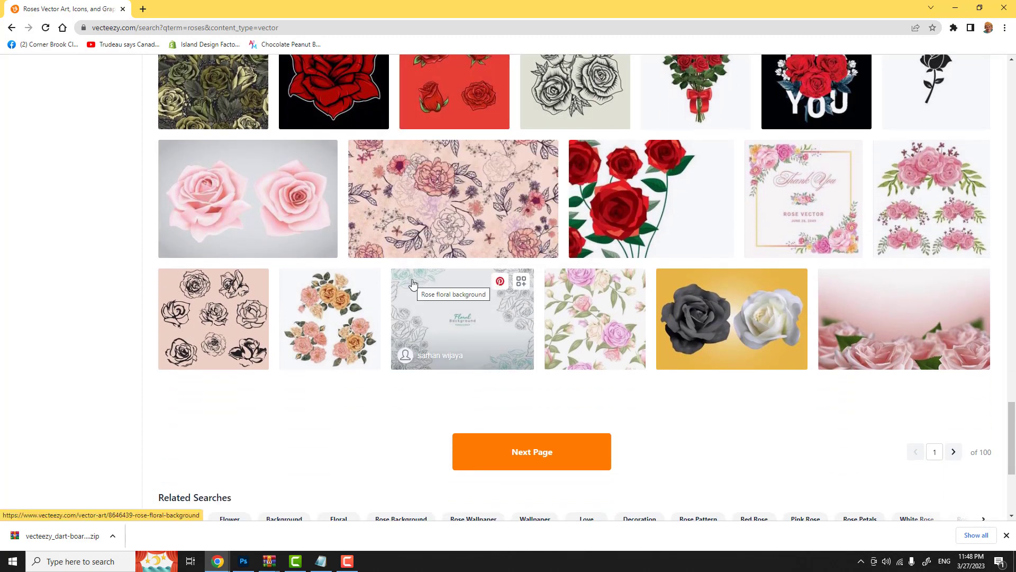
- Go to the second page of rose results, open the greeting card vector with realistic red roses, and download it
{"action": "left_click", "coordinate": [513, 457]}
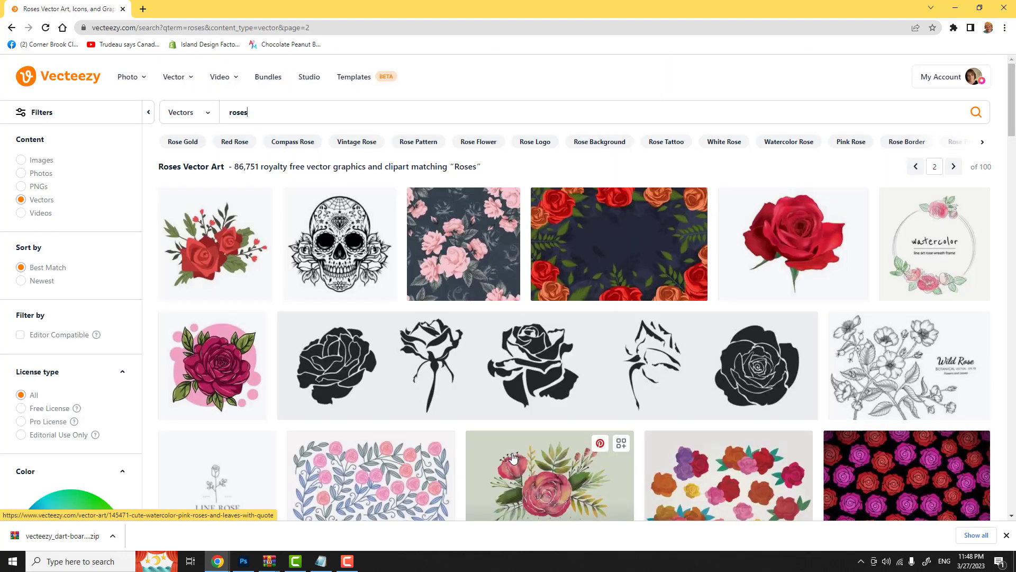
{"action": "scroll", "coordinate": [509, 374], "scroll_direction": "down", "scroll_amount": 6}
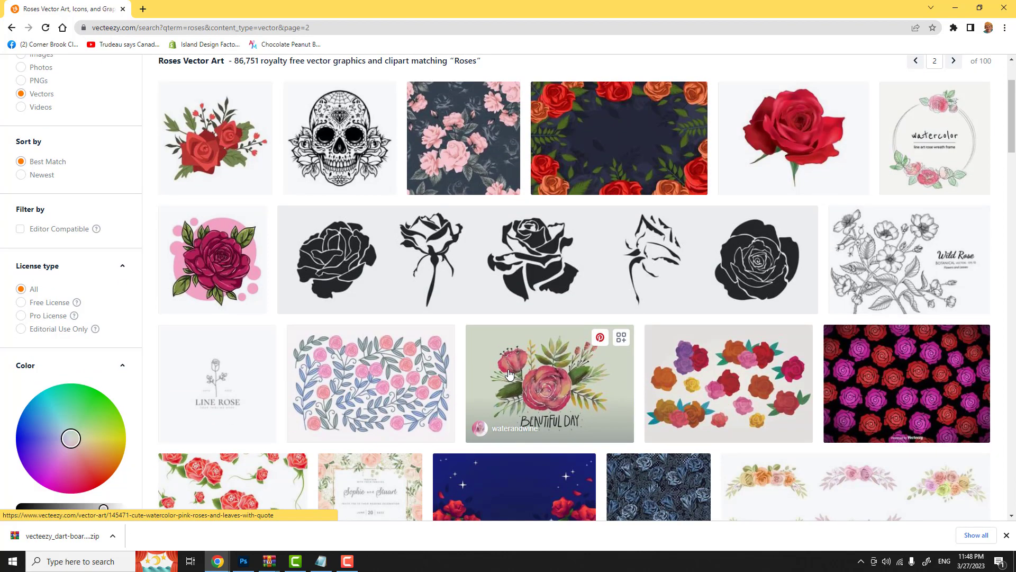
{"action": "scroll", "coordinate": [509, 374], "scroll_direction": "down", "scroll_amount": 5}
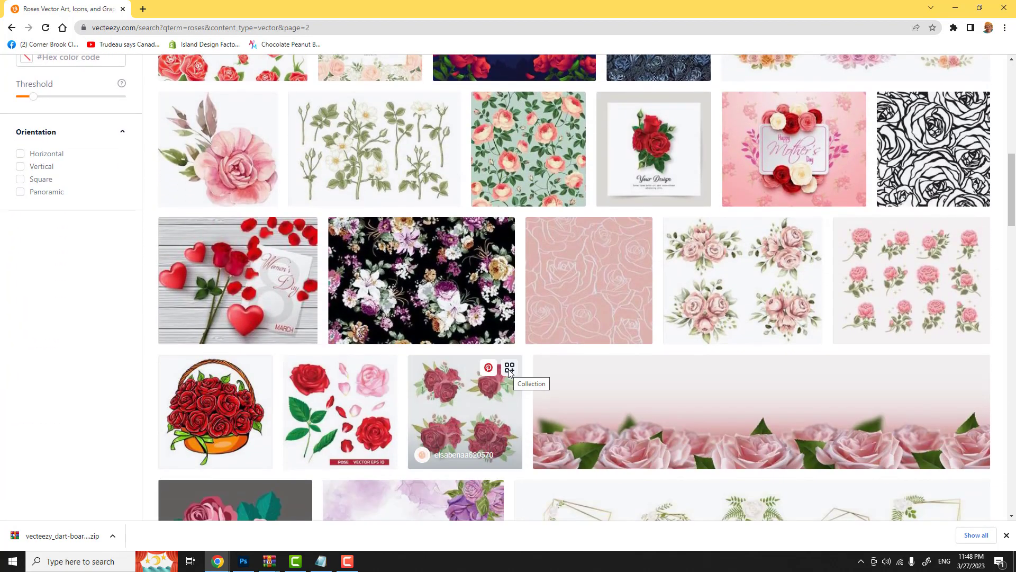
{"action": "left_click", "coordinate": [650, 157]}
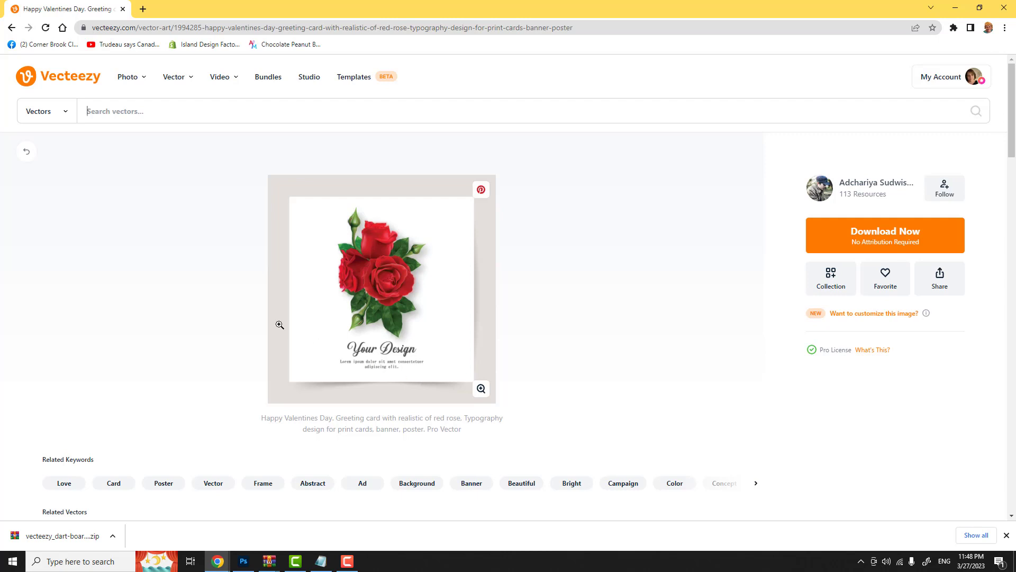
{"action": "left_click", "coordinate": [873, 237]}
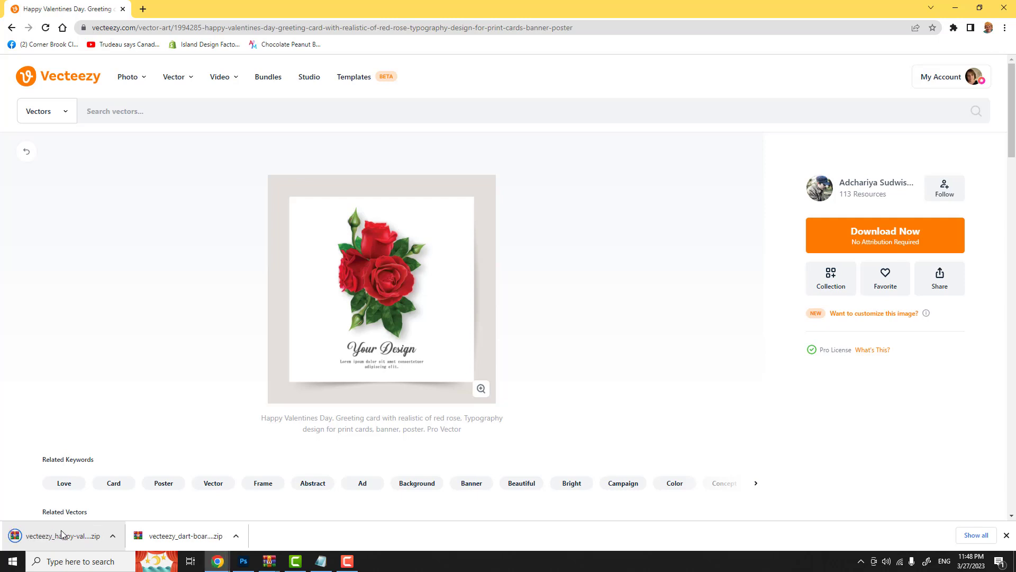
- Open the downloaded Valentine's ZIP, close the trial notice and the dart board archive, and open Valentines_07_generated.jpg in Photoshop
{"action": "left_click", "coordinate": [60, 536]}
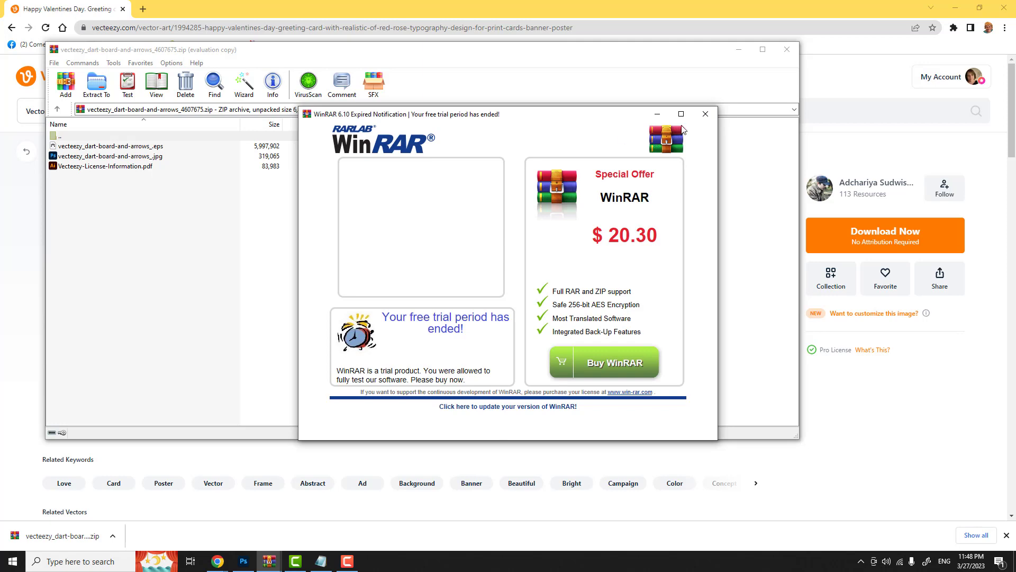
{"action": "left_click", "coordinate": [707, 114]}
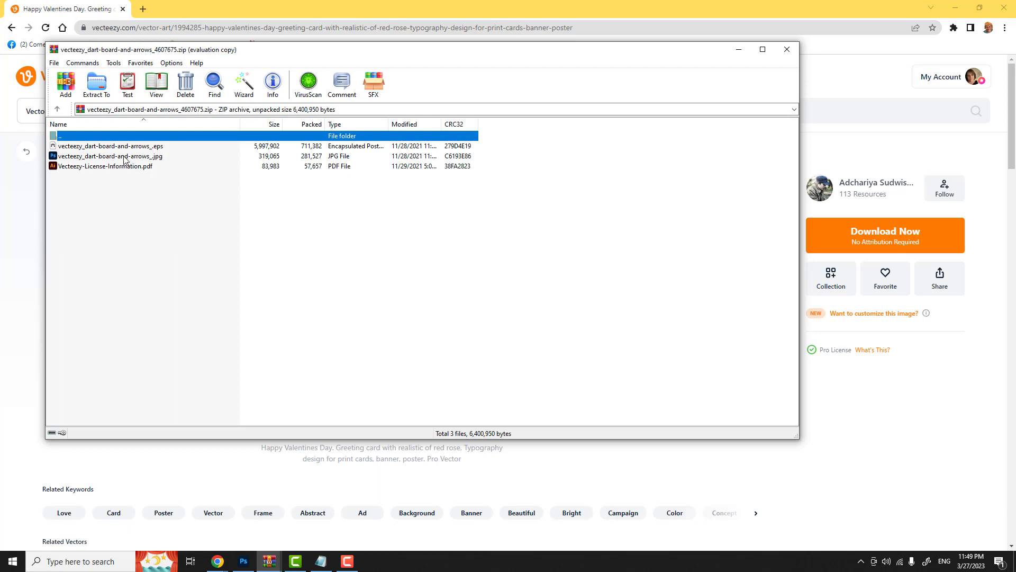
{"action": "left_click", "coordinate": [788, 50]}
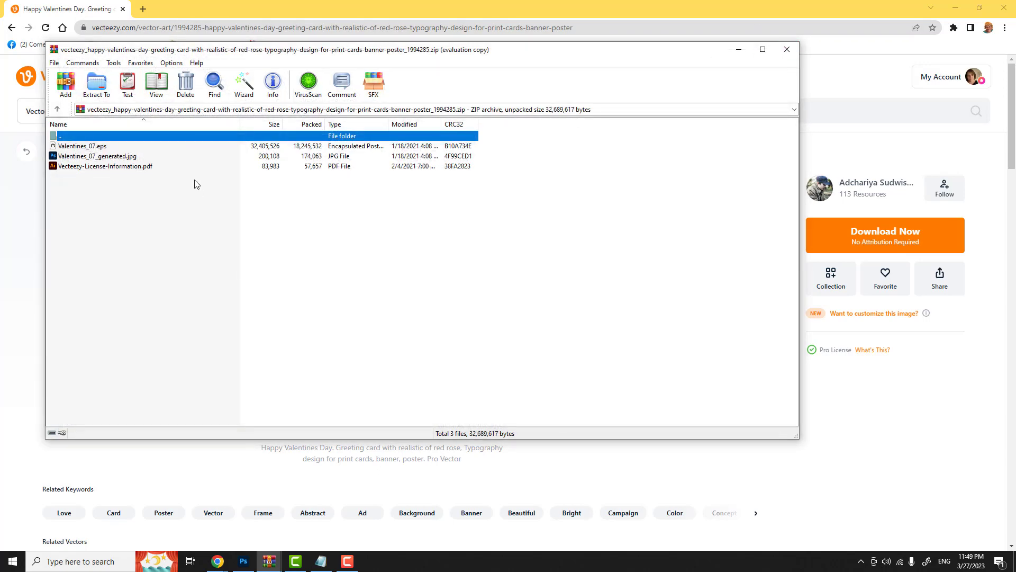
{"action": "left_click", "coordinate": [104, 157]}
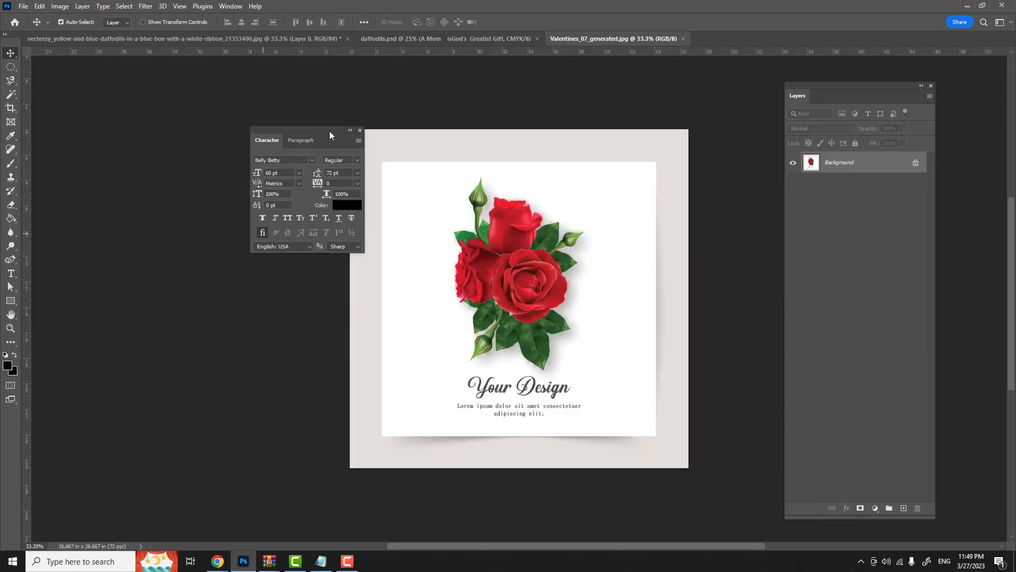
- Close the floating Character panel and unlock the Background layer of the roses image
{"action": "left_click_drag", "start_coordinate": [317, 130], "coordinate": [237, 132]}
{"action": "left_click", "coordinate": [280, 133]}
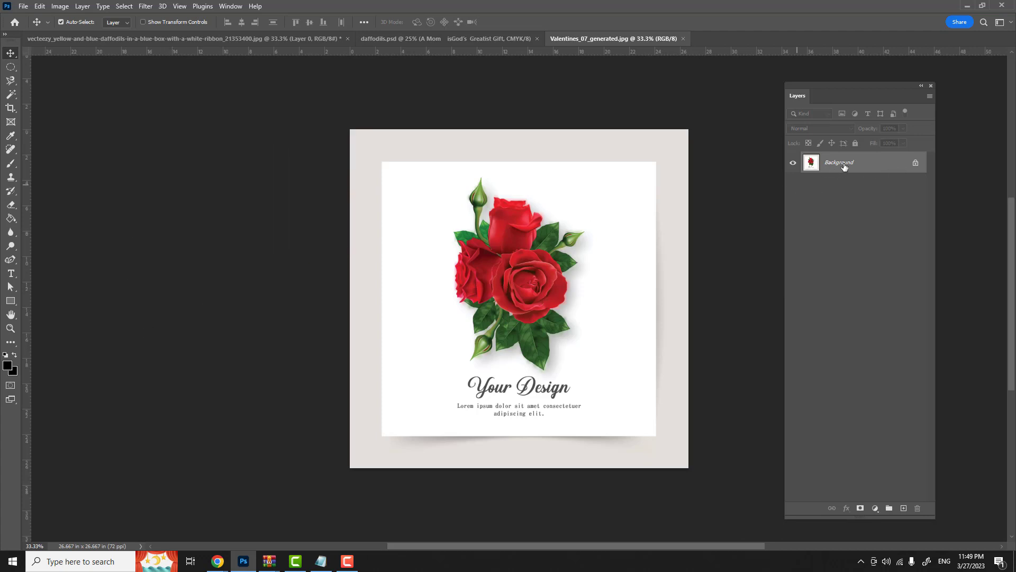
{"action": "left_click", "coordinate": [917, 166]}
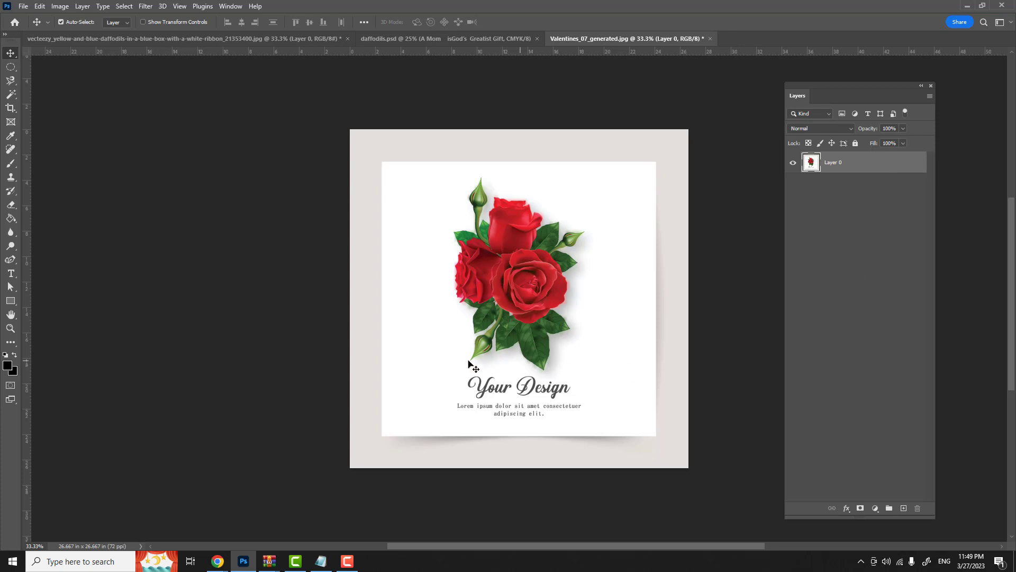
- Delete the "Your Design" caption and the full-width strip below the roses using Rectangular Marquee selections
{"action": "left_click", "coordinate": [12, 69]}
{"action": "left_click", "coordinate": [38, 68]}
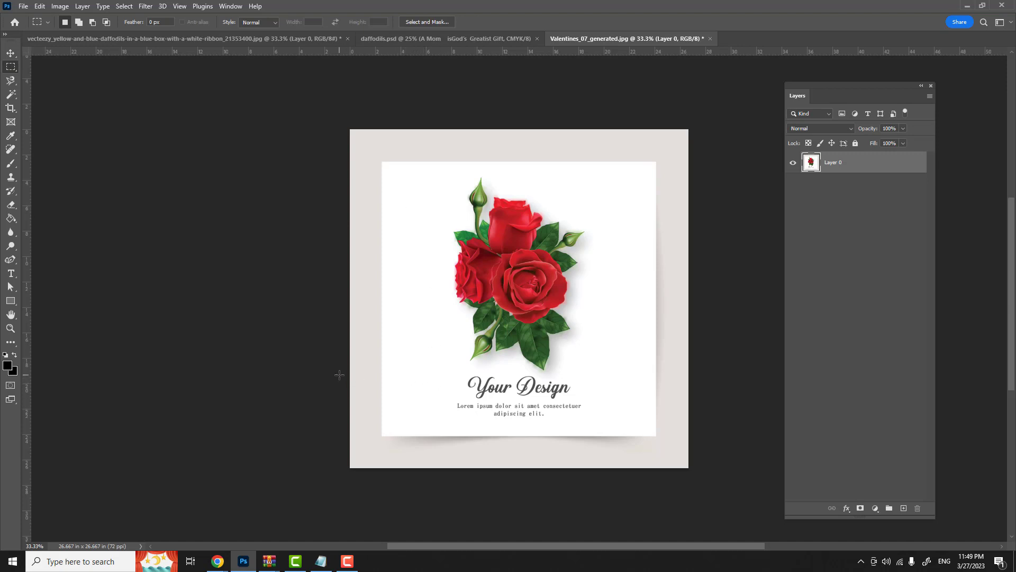
{"action": "left_click_drag", "start_coordinate": [340, 377], "coordinate": [642, 424]}
{"action": "left_click_drag", "start_coordinate": [344, 373], "coordinate": [704, 451]}
{"action": "key", "text": "Delete"}
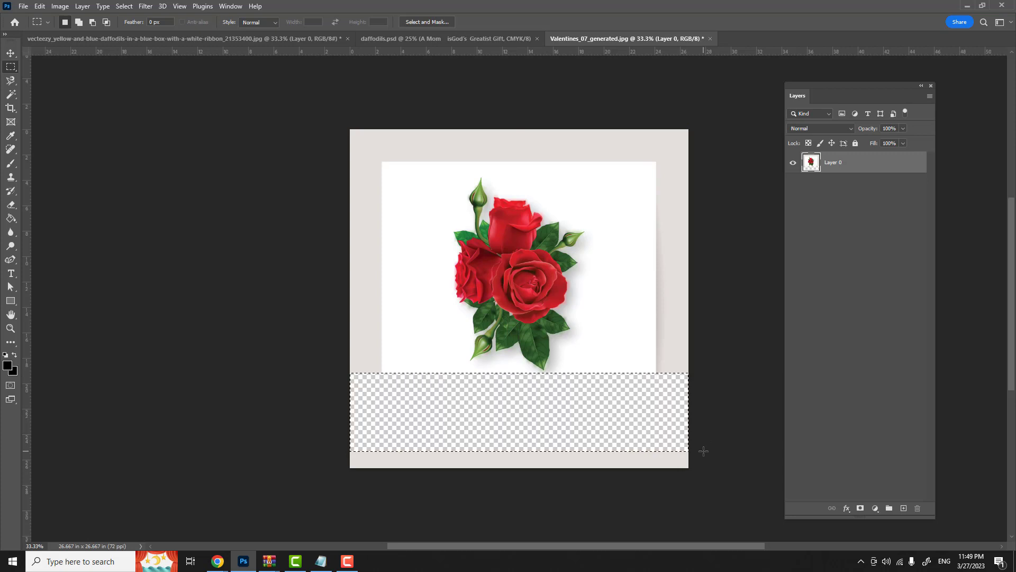
{"action": "left_click_drag", "start_coordinate": [331, 428], "coordinate": [699, 479]}
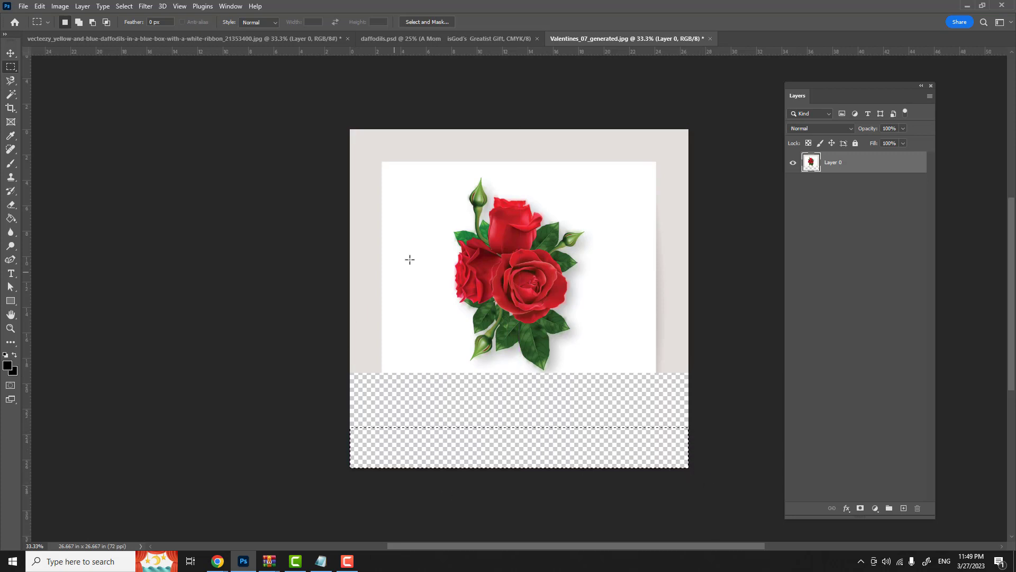
- Select the background around the roses with the Magic Wand, trying a tolerance of 100 and reselecting with a tolerance of 60
{"action": "left_click", "coordinate": [7, 99]}
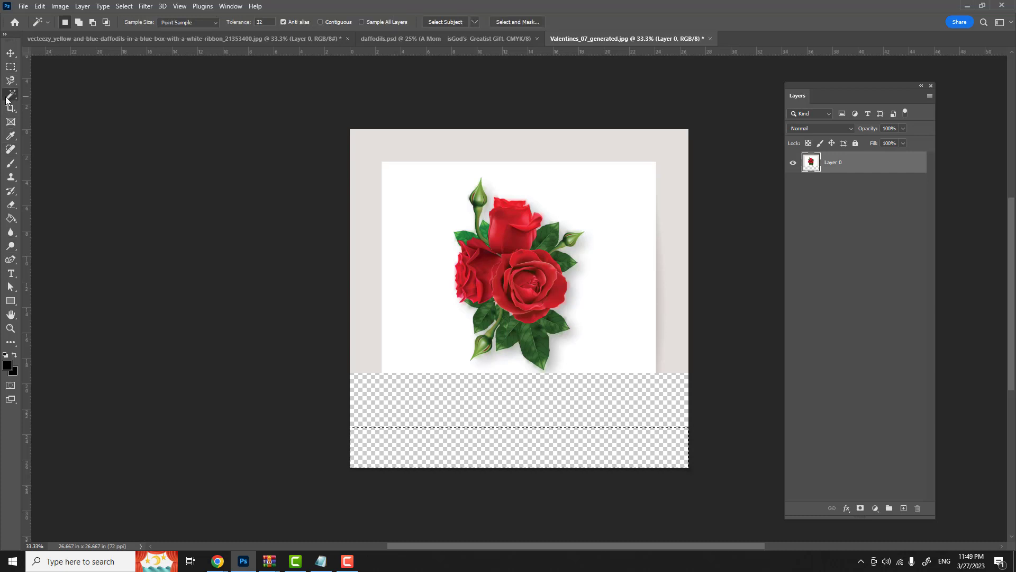
{"action": "left_click", "coordinate": [437, 258]}
{"action": "left_click", "coordinate": [260, 21]}
{"action": "type", "text": "100"}
{"action": "key", "text": "Return"}
{"action": "left_click", "coordinate": [414, 198]}
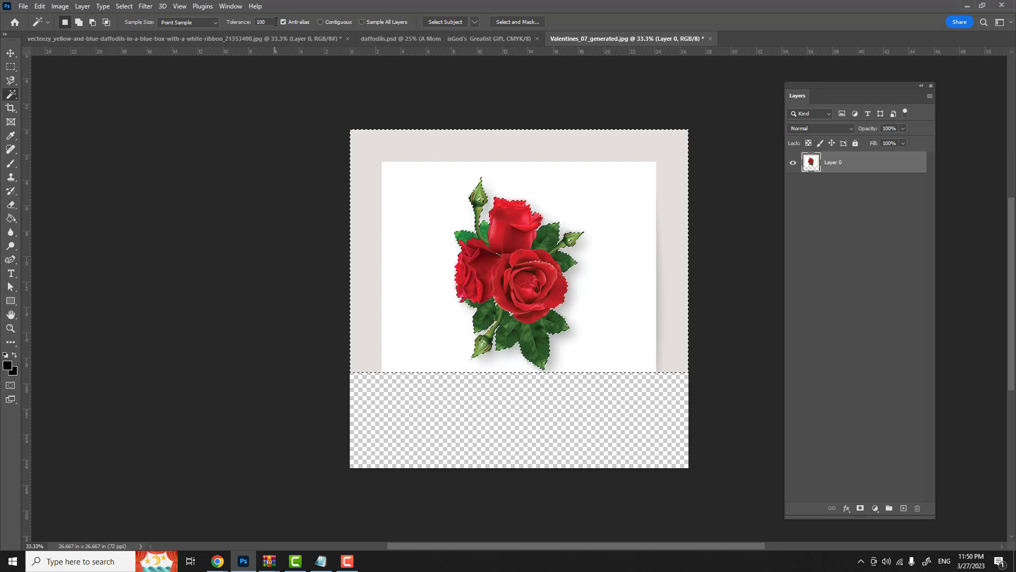
{"action": "key", "text": "Return"}
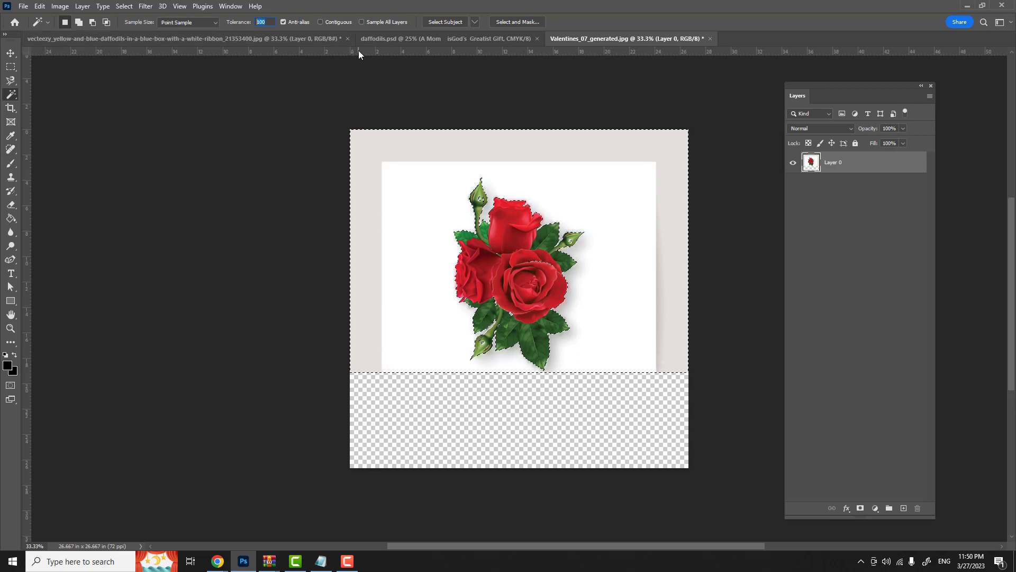
{"action": "key", "text": "BackSpace"}
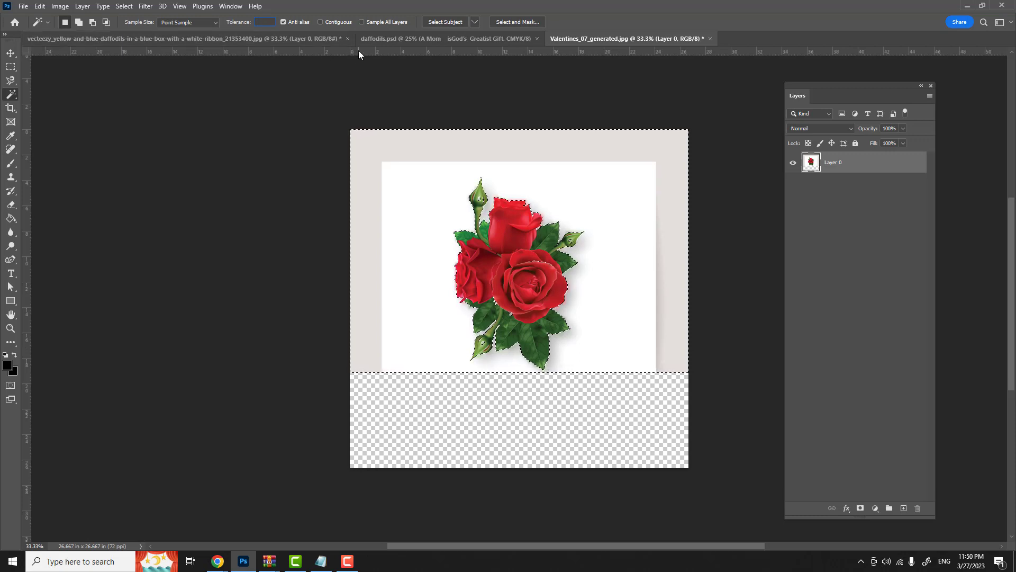
{"action": "type", "text": "60"}
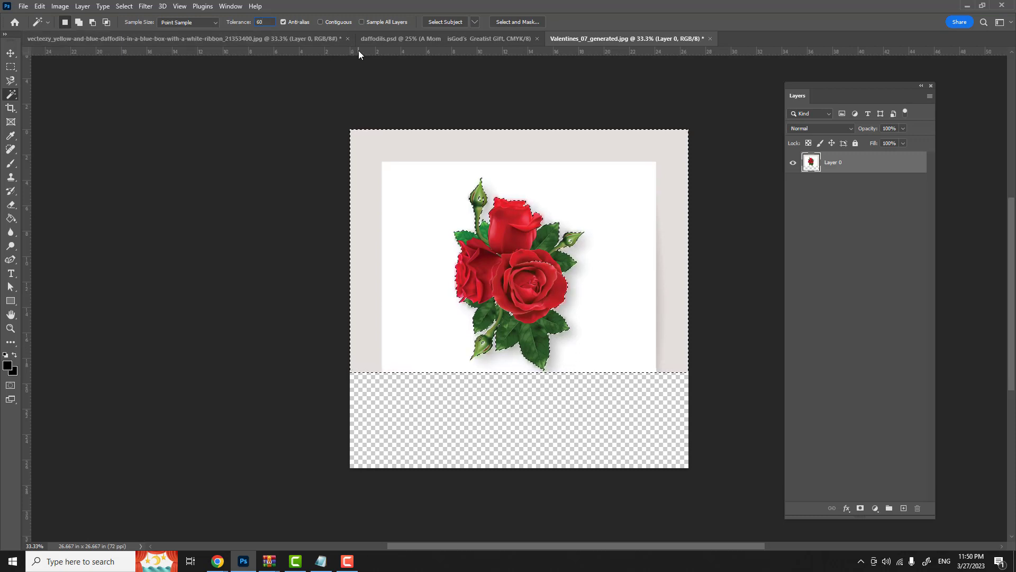
{"action": "left_click", "coordinate": [414, 186]}
{"action": "left_click", "coordinate": [417, 190]}
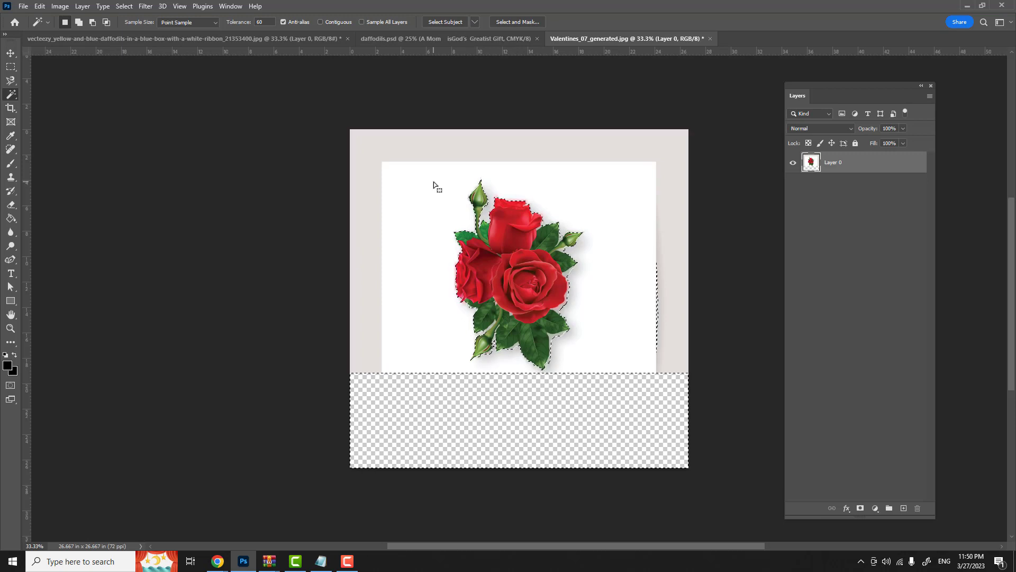
{"action": "key", "text": "Delete"}
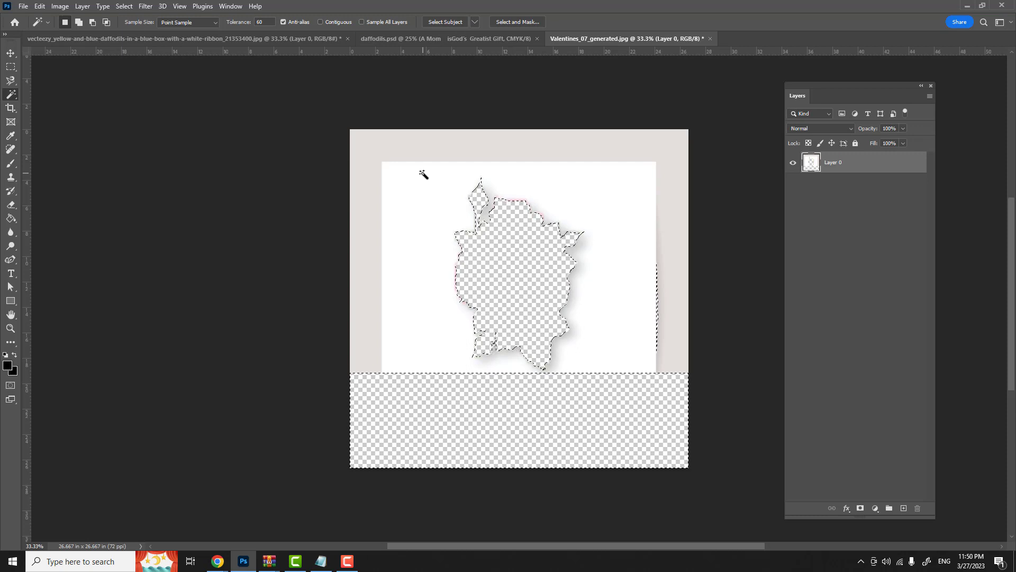
{"action": "key", "text": "ctrl+z"}
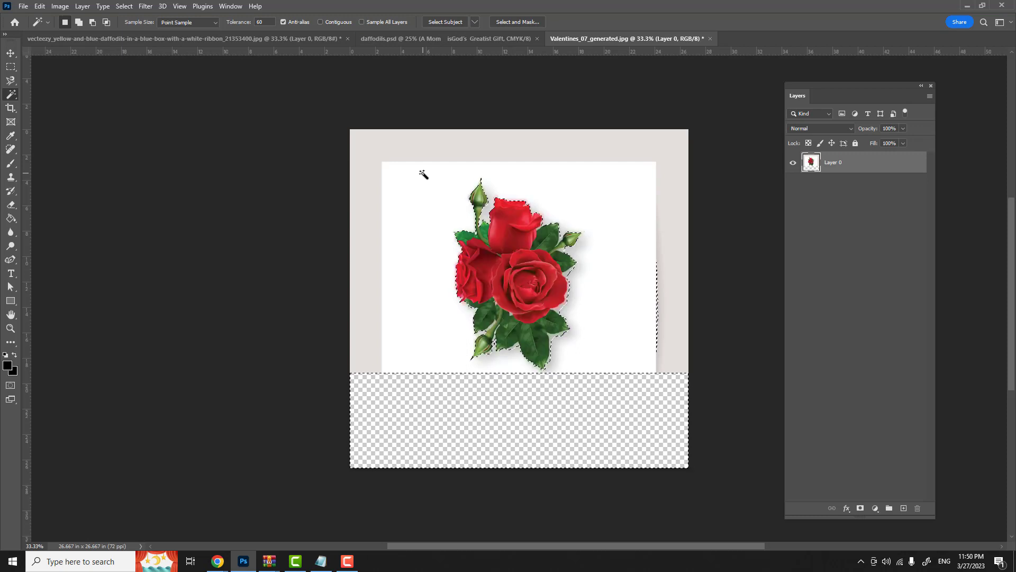
{"action": "key", "text": "ctrl+z"}
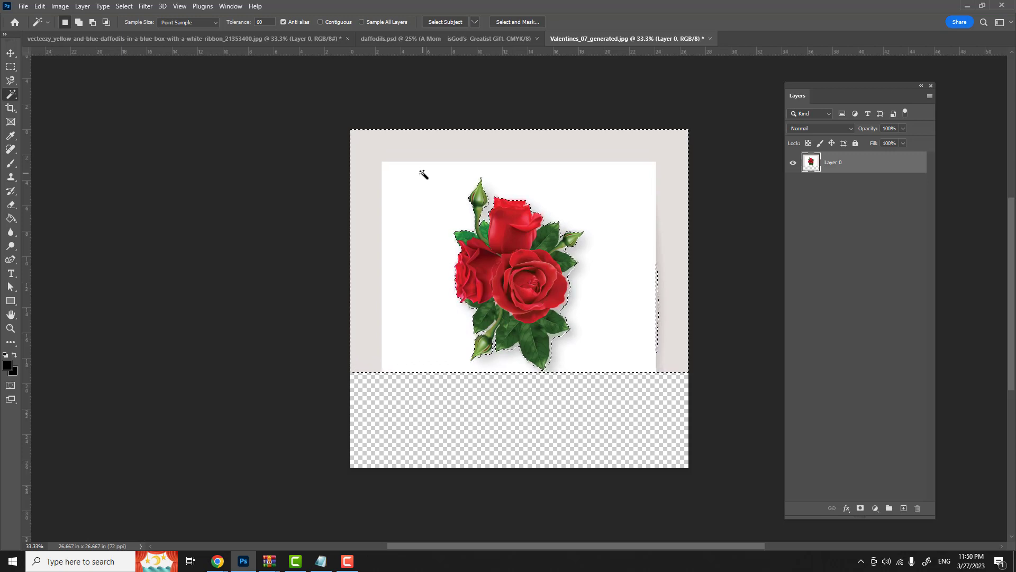
- Delete the selected background, deselect, and remove the stray vertical line beside the roses using a Rectangular Marquee selection
{"action": "key", "text": "Delete"}
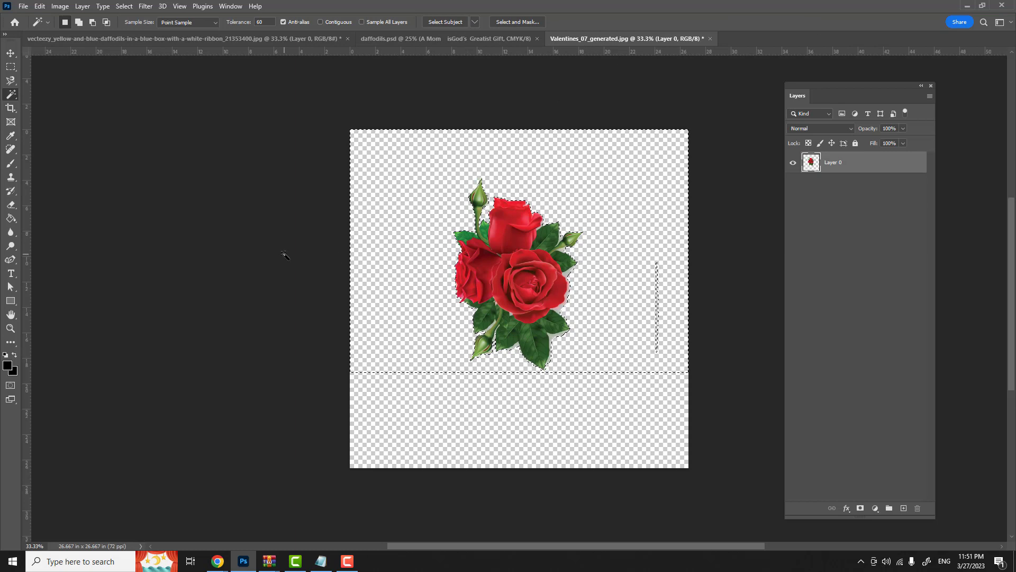
{"action": "key", "text": "ctrl+d"}
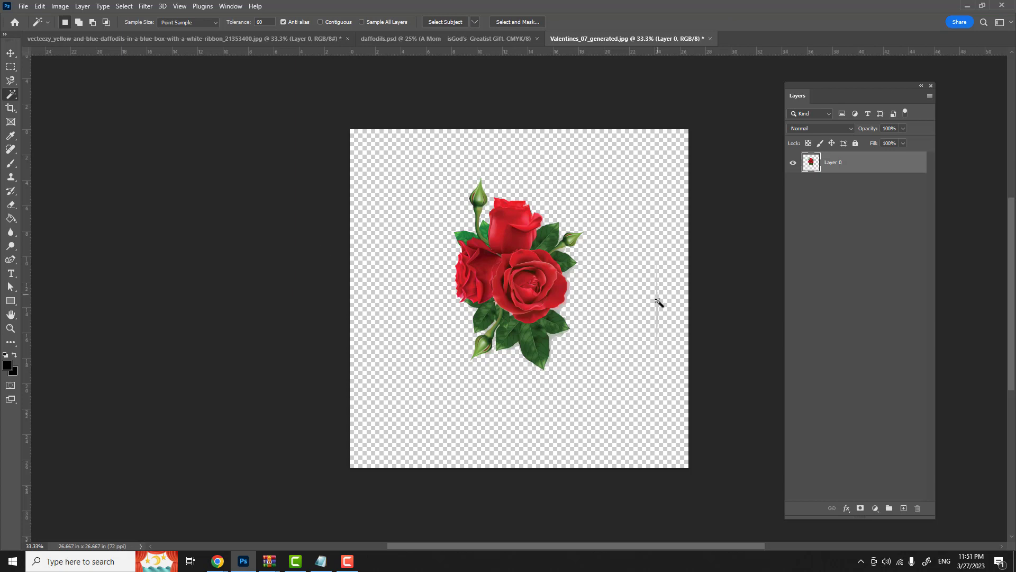
{"action": "left_click", "coordinate": [10, 68]}
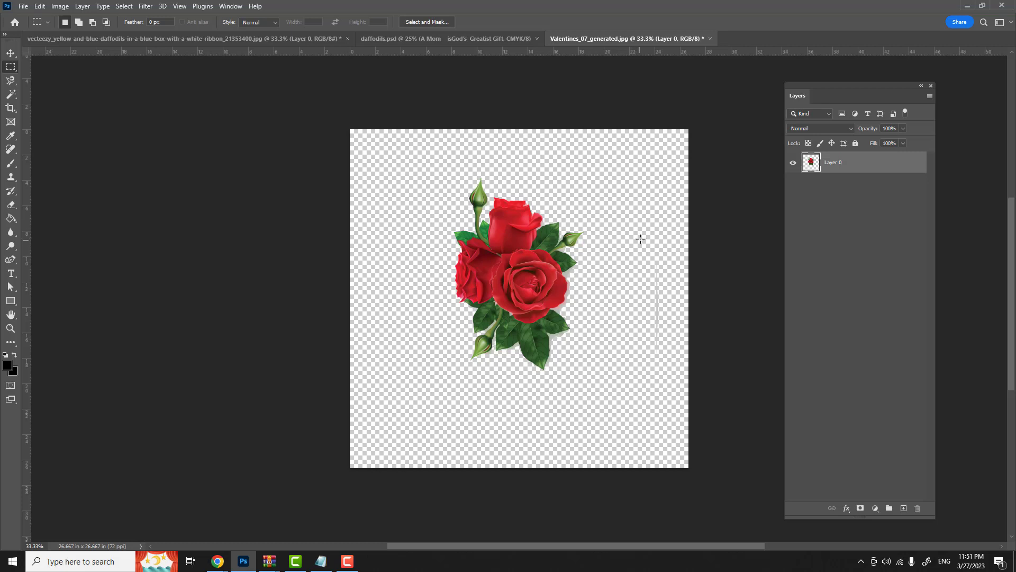
{"action": "left_click_drag", "start_coordinate": [640, 239], "coordinate": [675, 378]}
- Enable Contiguous for the Magic Wand and remove the gray shadow patches around the stem of the bud right of the roses
{"action": "key", "text": "ctrl+plus"}
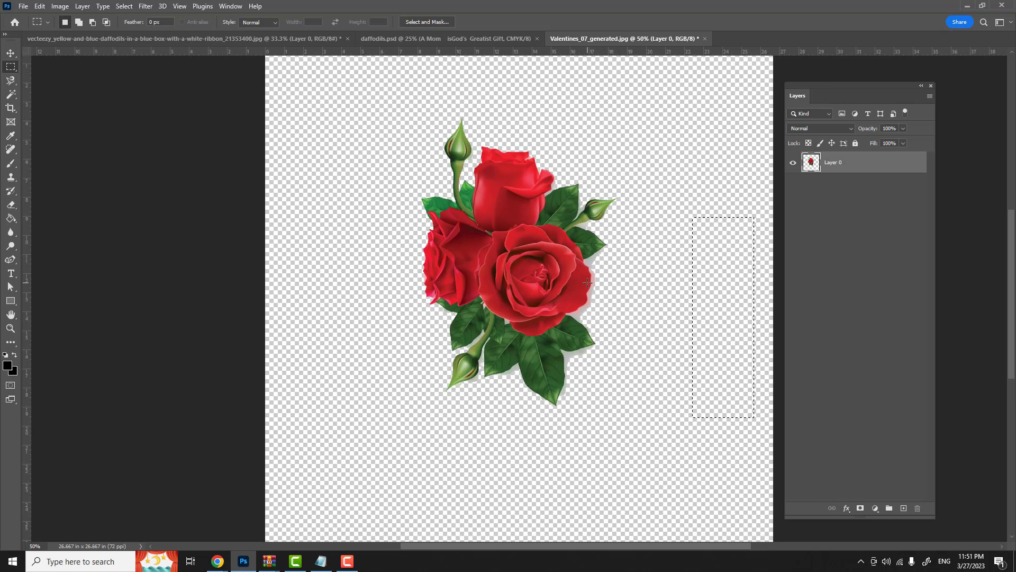
{"action": "key", "text": "ctrl+plus"}
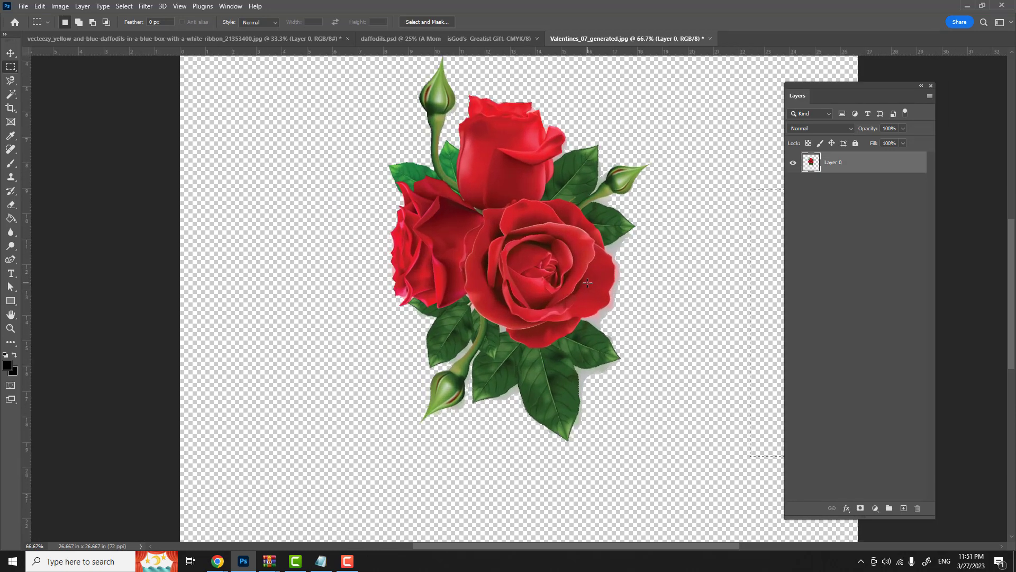
{"action": "key", "text": "ctrl+plus"}
{"action": "key", "text": "ctrl+plus"}
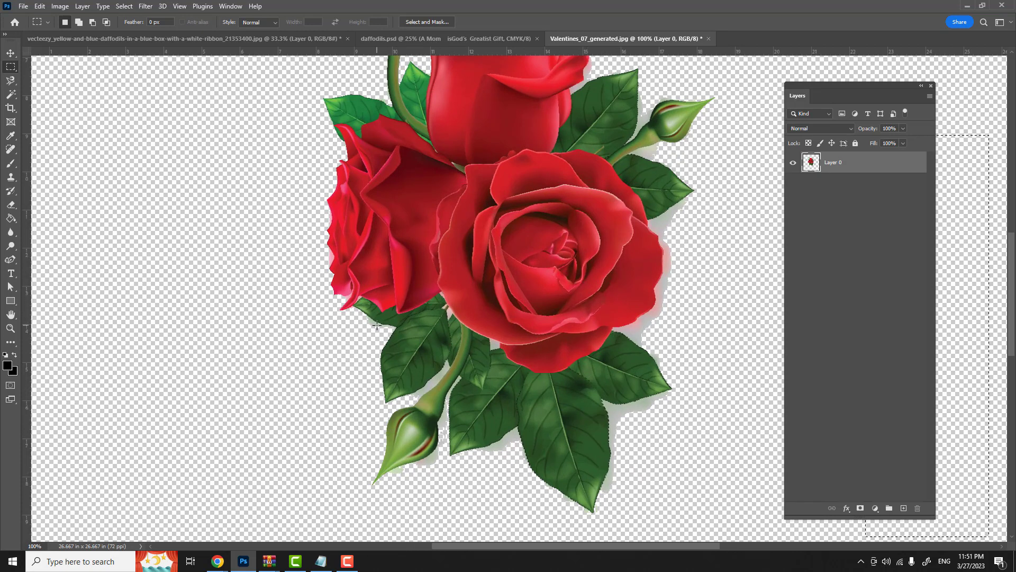
{"action": "scroll", "coordinate": [408, 271], "scroll_direction": "up", "scroll_amount": 2}
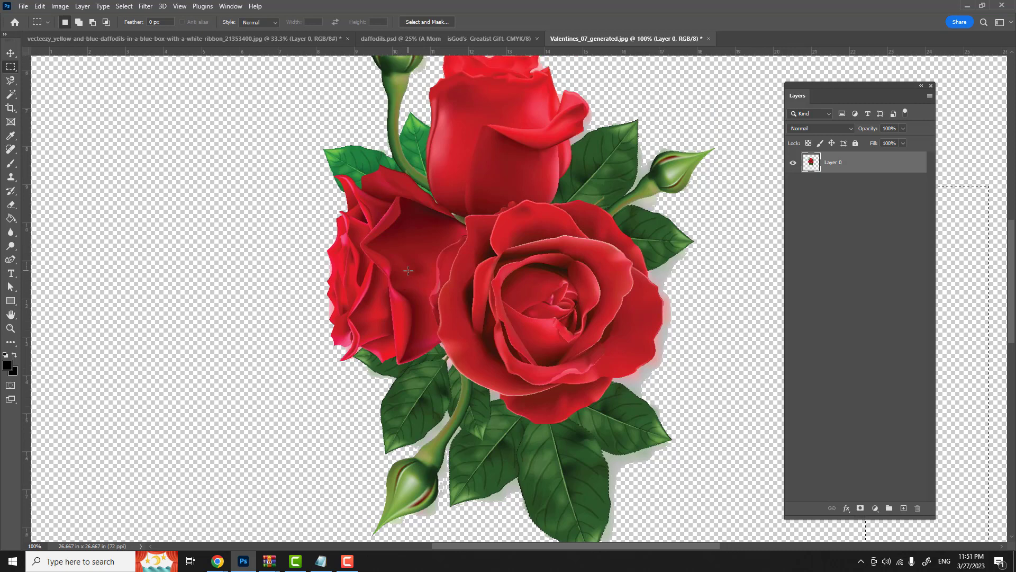
{"action": "left_click", "coordinate": [11, 95]}
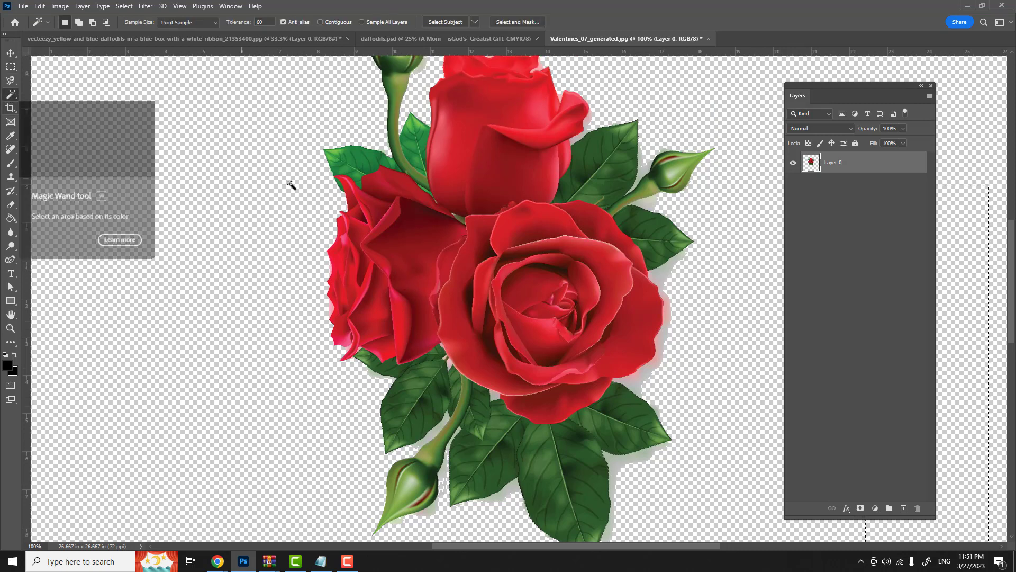
{"action": "left_click", "coordinate": [645, 203]}
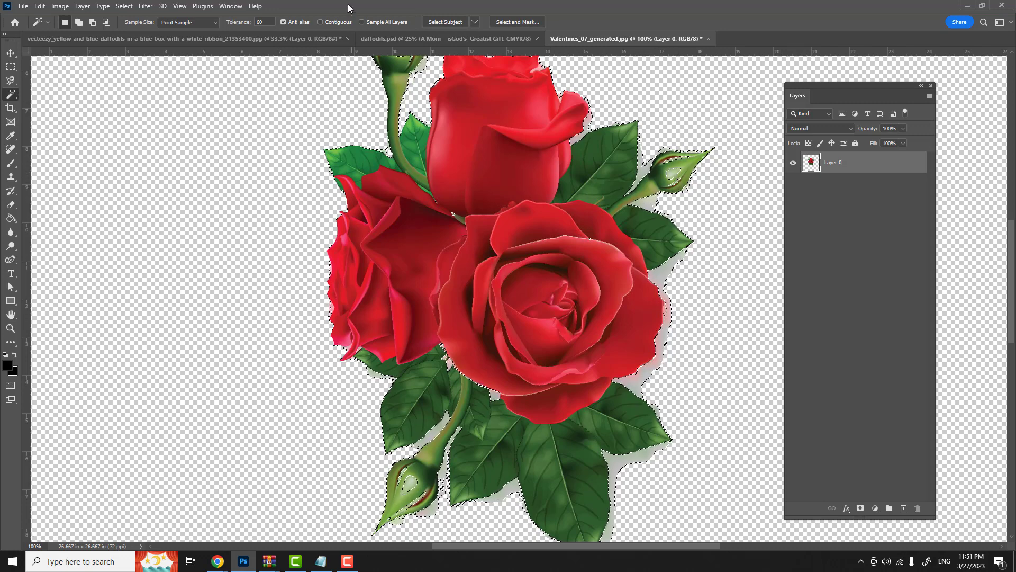
{"action": "left_click", "coordinate": [321, 22]}
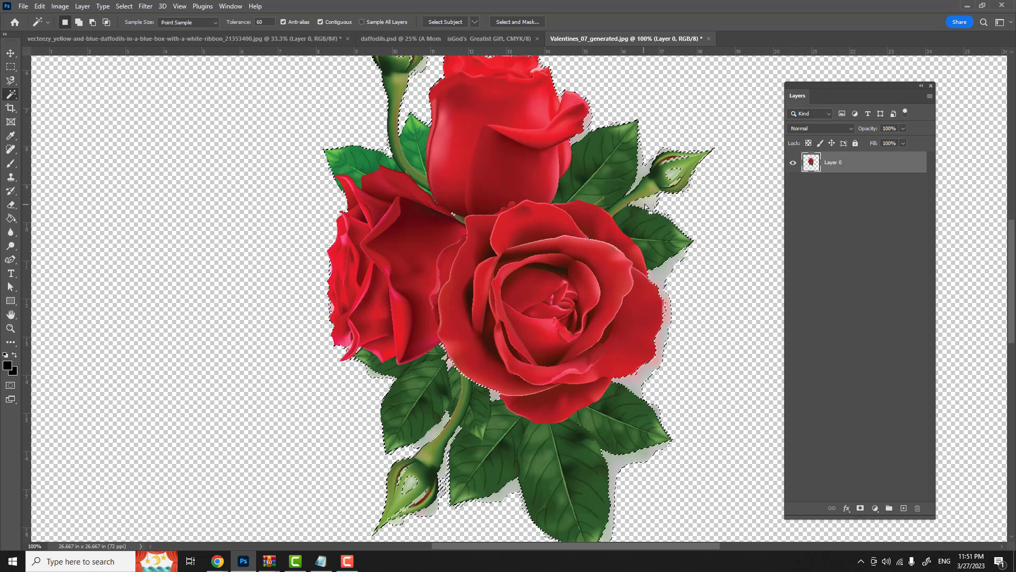
{"action": "key", "text": "ctrl+d"}
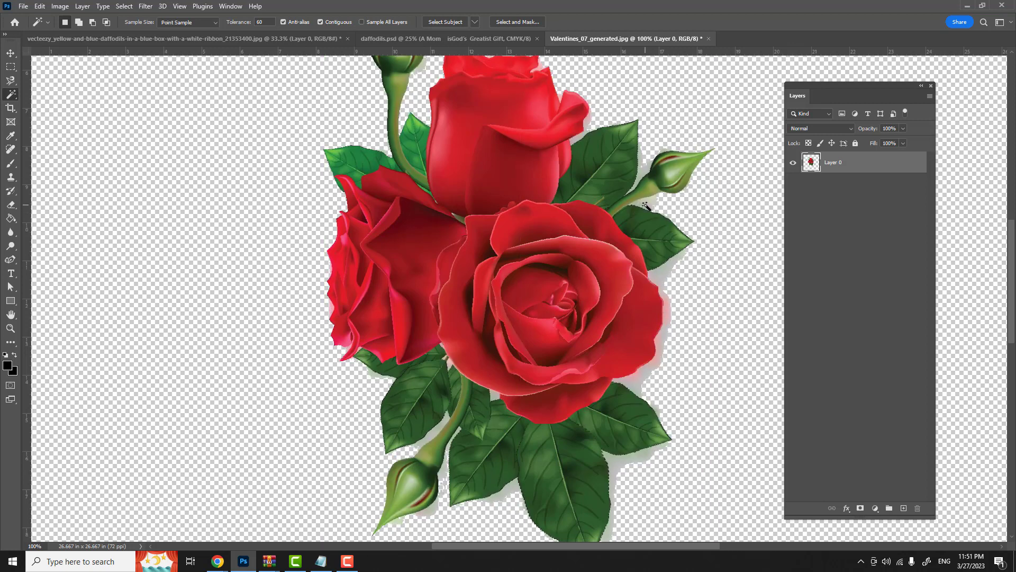
{"action": "left_click", "coordinate": [646, 205]}
{"action": "left_click", "coordinate": [645, 178]}
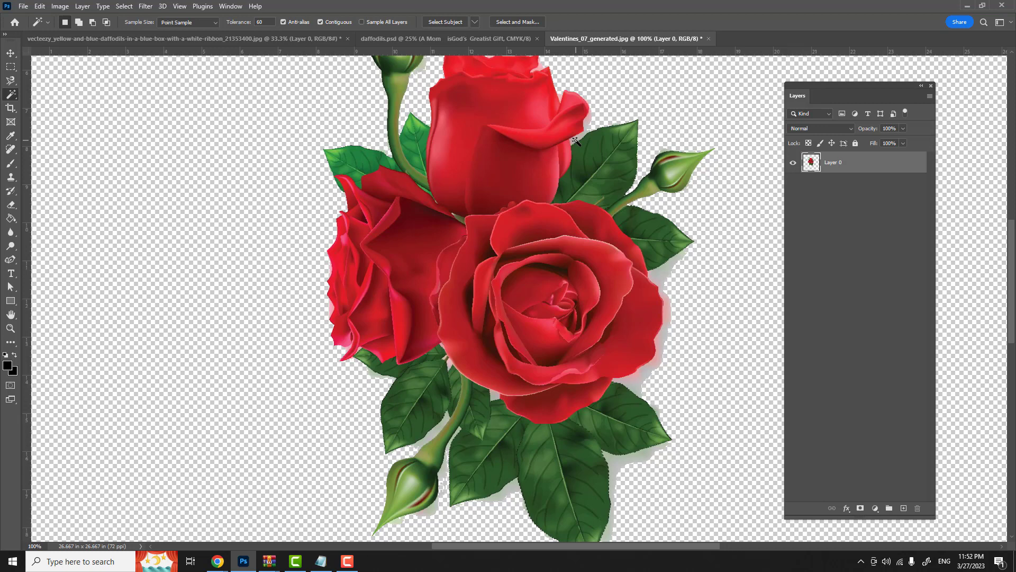
- Delete the leftover shadow patches beside the top rose and along the right edge of the front rose
{"action": "left_click", "coordinate": [576, 141]}
{"action": "key", "text": "Delete"}
{"action": "left_click", "coordinate": [560, 97]}
{"action": "key", "text": "Delete"}
{"action": "left_click", "coordinate": [667, 276]}
{"action": "key", "text": "Delete"}
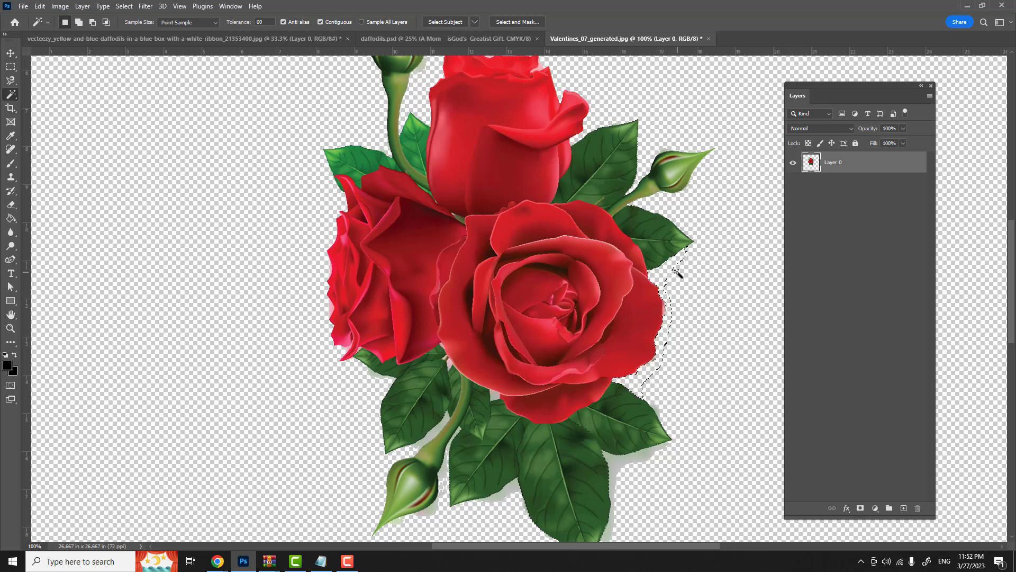
- Clear the shadow remnants around the lower-right leaves and select the remnant near the tip of the bottom leaf
{"action": "left_click", "coordinate": [646, 455]}
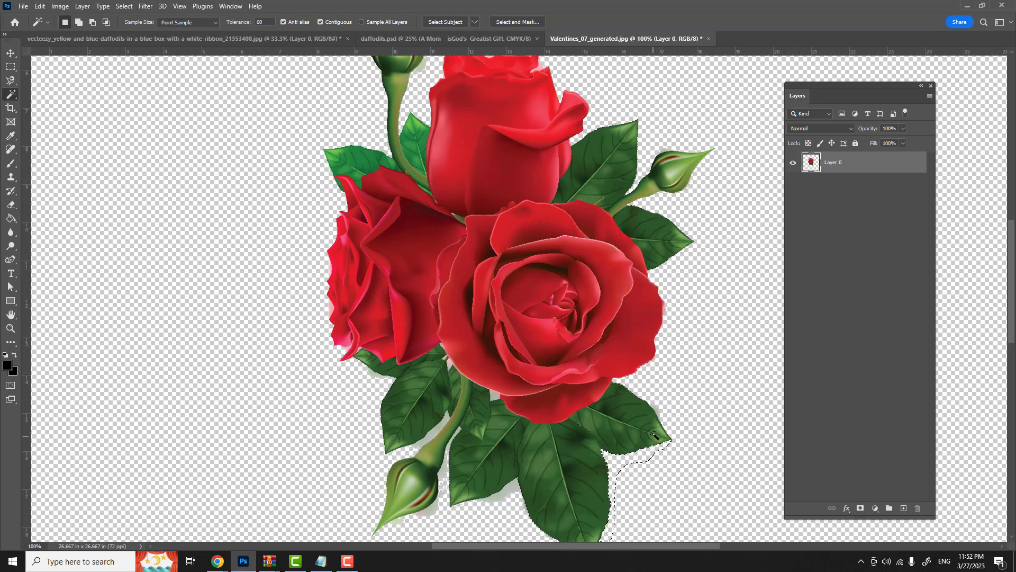
{"action": "key", "text": "Delete"}
{"action": "key", "text": "ctrl+d"}
{"action": "left_click", "coordinate": [659, 413]}
{"action": "scroll", "coordinate": [664, 417], "scroll_direction": "down", "scroll_amount": 1}
{"action": "scroll", "coordinate": [664, 416], "scroll_direction": "down", "scroll_amount": 2}
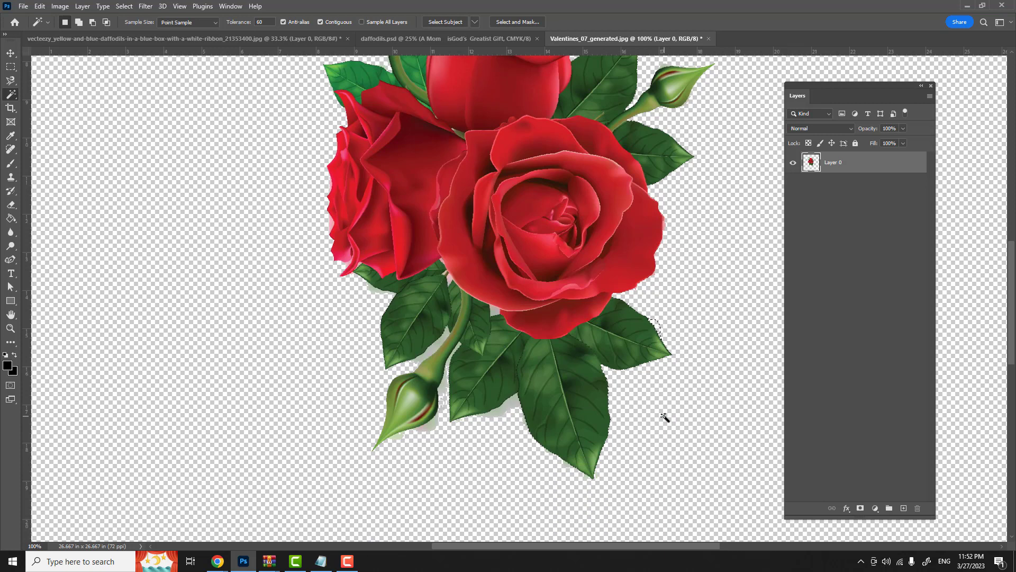
{"action": "scroll", "coordinate": [664, 416], "scroll_direction": "down", "scroll_amount": 1}
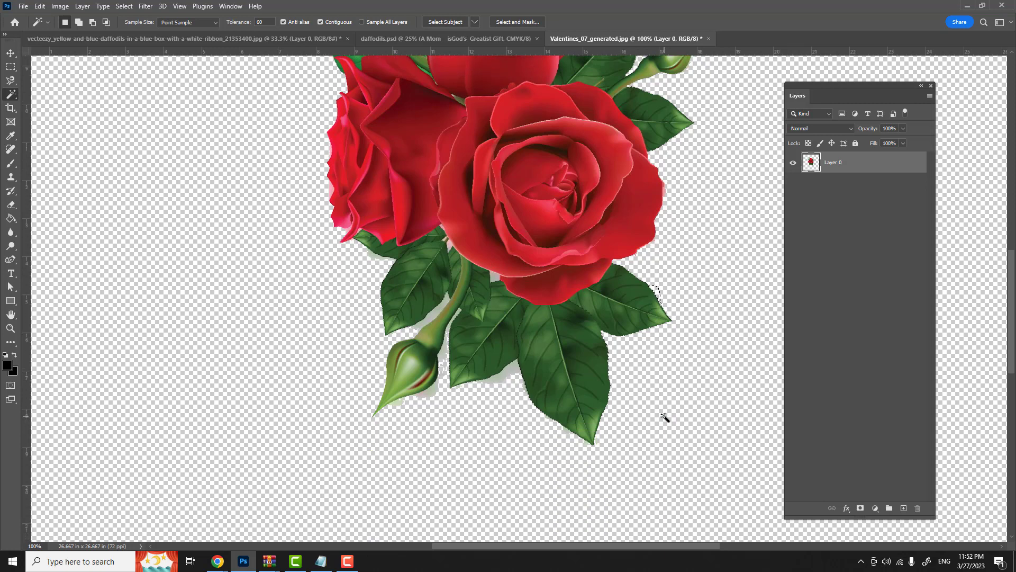
{"action": "left_click", "coordinate": [571, 433]}
- Add a new layer, fill it with black using the Paint Bucket, and place it below the roses layer
{"action": "key", "text": "ctrl+shift+n"}
{"action": "key", "text": "Return"}
{"action": "left_click", "coordinate": [11, 219]}
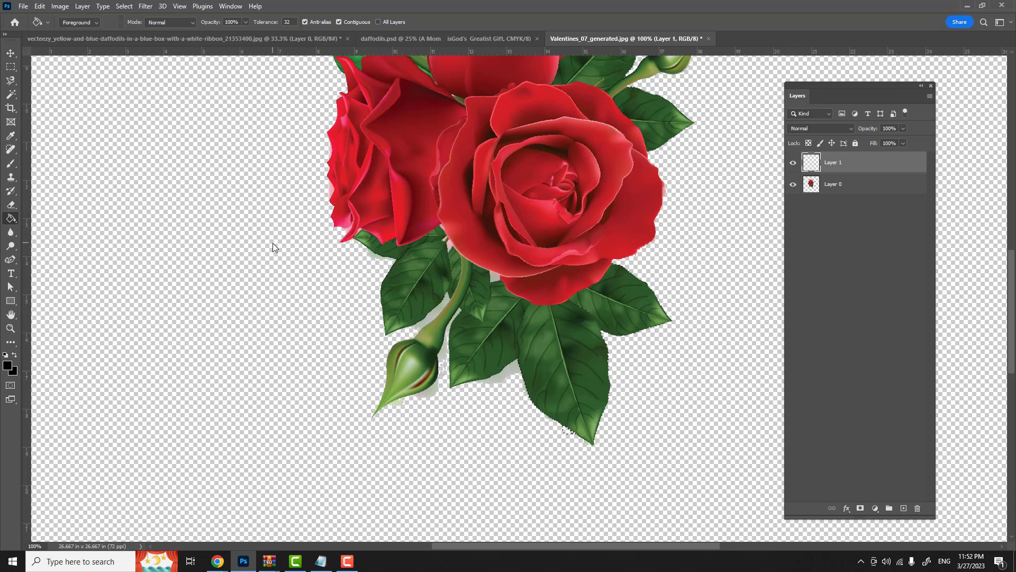
{"action": "scroll", "coordinate": [281, 286], "scroll_direction": "up", "scroll_amount": 3}
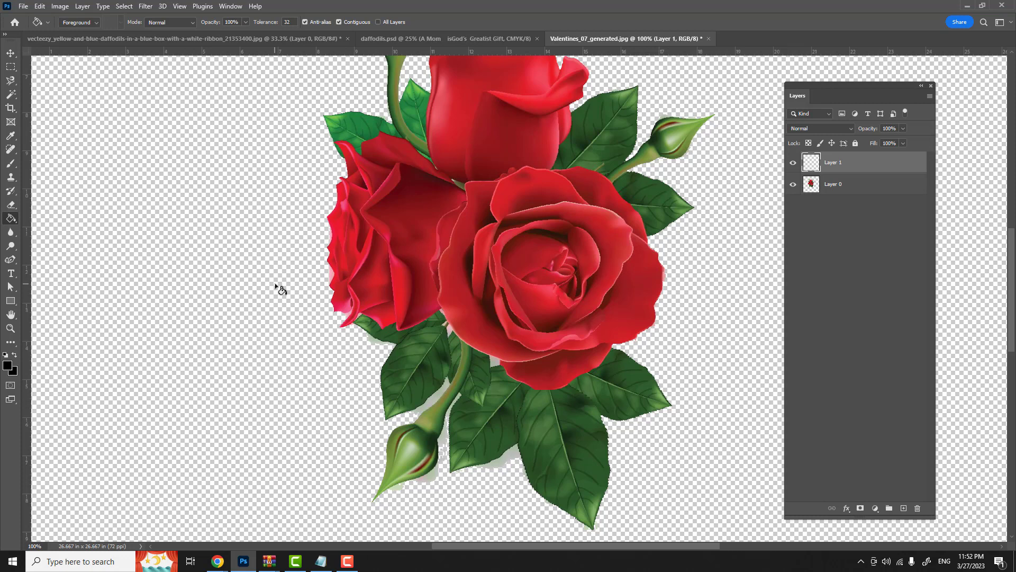
{"action": "left_click", "coordinate": [276, 285]}
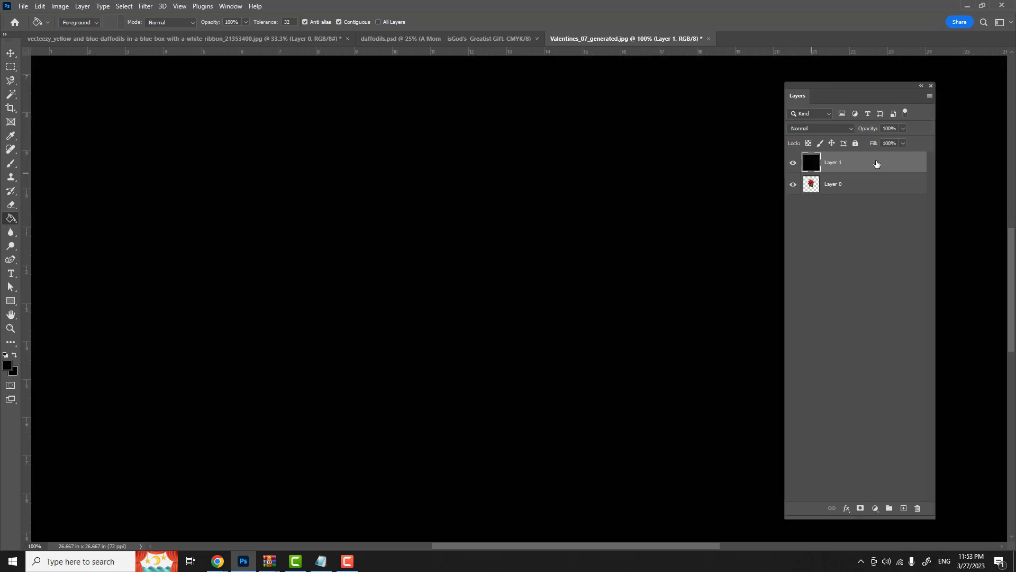
{"action": "left_click_drag", "start_coordinate": [877, 164], "coordinate": [875, 193]}
- Activate the roses layer and delete the pale remnants on both sides of the upper-left bud with the Magic Wand
{"action": "scroll", "coordinate": [461, 274], "scroll_direction": "up", "scroll_amount": 3}
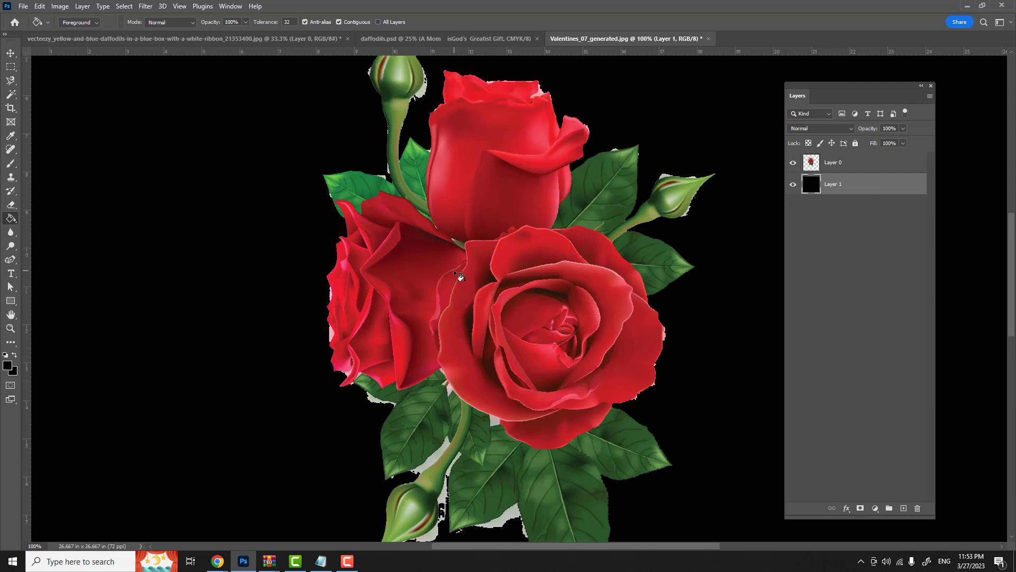
{"action": "scroll", "coordinate": [461, 275], "scroll_direction": "up", "scroll_amount": 2}
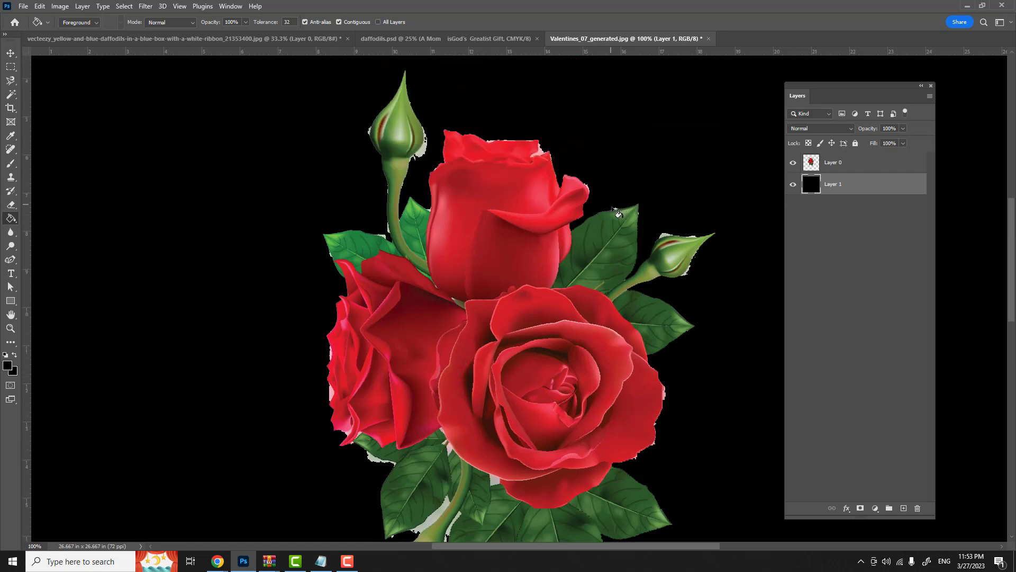
{"action": "left_click", "coordinate": [11, 94]}
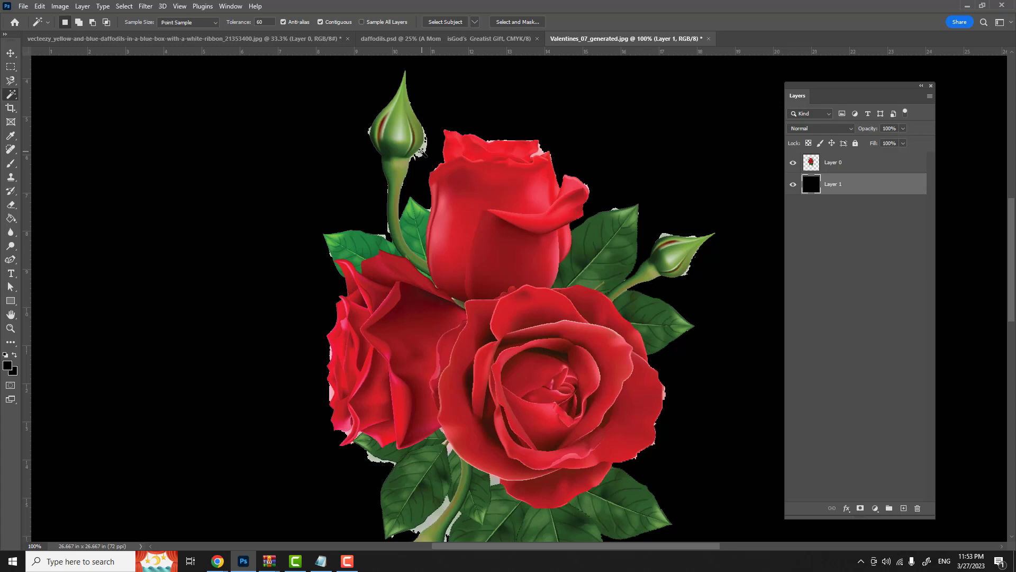
{"action": "left_click", "coordinate": [502, 174], "text": "ctrl"}
{"action": "left_click", "coordinate": [422, 152]}
{"action": "key", "text": "Delete"}
{"action": "left_click", "coordinate": [370, 132]}
{"action": "key", "text": "Delete"}
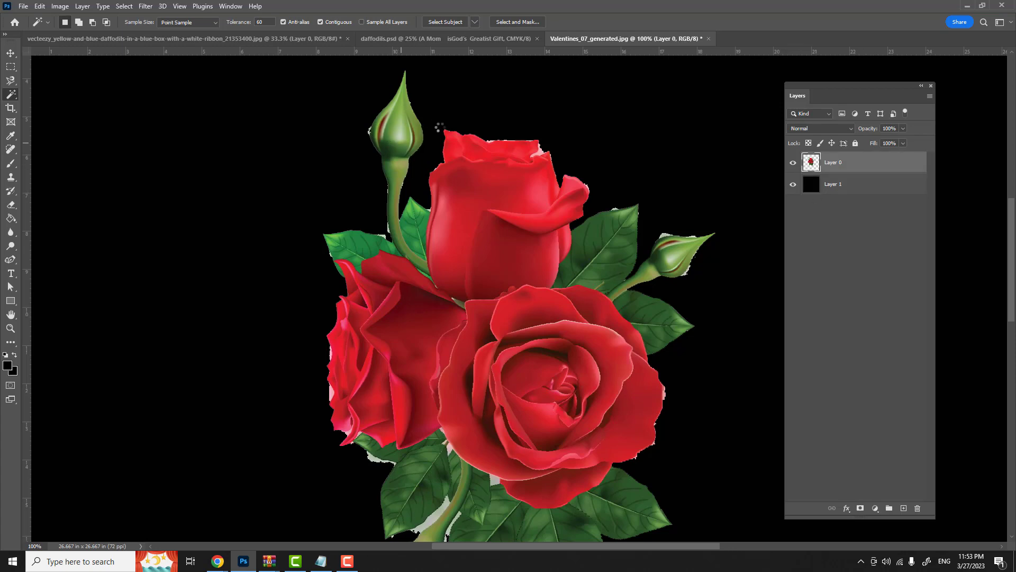
- Delete the remaining pale fringe along the upper-left bud and its stem with Magic Wand selections
{"action": "key", "text": "ctrl+plus"}
{"action": "scroll", "coordinate": [482, 181], "scroll_direction": "up", "scroll_amount": 3}
{"action": "left_click", "coordinate": [218, 153]}
{"action": "key", "text": "Delete"}
{"action": "left_click", "coordinate": [257, 347]}
{"action": "key", "text": "Delete"}
{"action": "left_click", "coordinate": [246, 362]}
{"action": "key", "text": "Delete"}
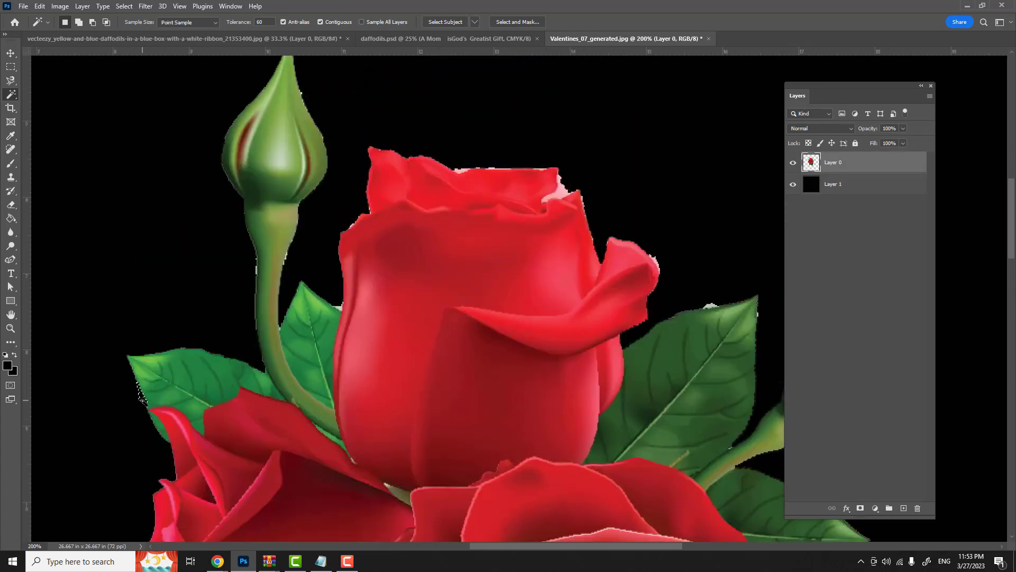
- Delete the pale fringe around the top rose's petals and in the gap beside the adjoining small leaf
{"action": "left_click", "coordinate": [559, 195]}
{"action": "key", "text": "Delete"}
{"action": "left_click", "coordinate": [655, 262]}
{"action": "key", "text": "Delete"}
{"action": "left_click", "coordinate": [459, 171]}
{"action": "key", "text": "Delete"}
{"action": "left_click", "coordinate": [352, 227]}
{"action": "key", "text": "Delete"}
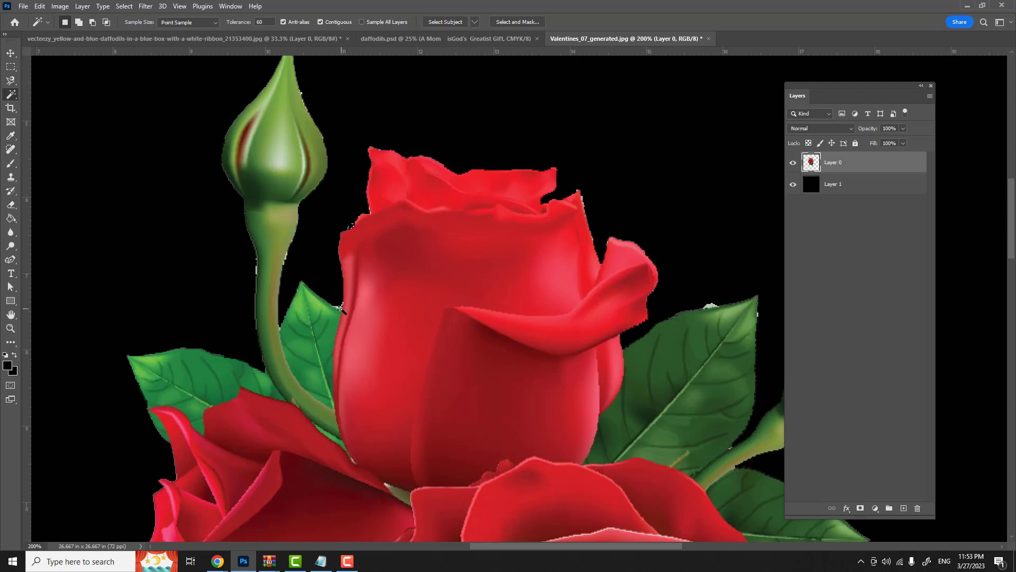
{"action": "left_click", "coordinate": [339, 308]}
{"action": "key", "text": "Delete"}
{"action": "left_click", "coordinate": [258, 270]}
{"action": "key", "text": "v"}
{"action": "left_click", "coordinate": [254, 271]}
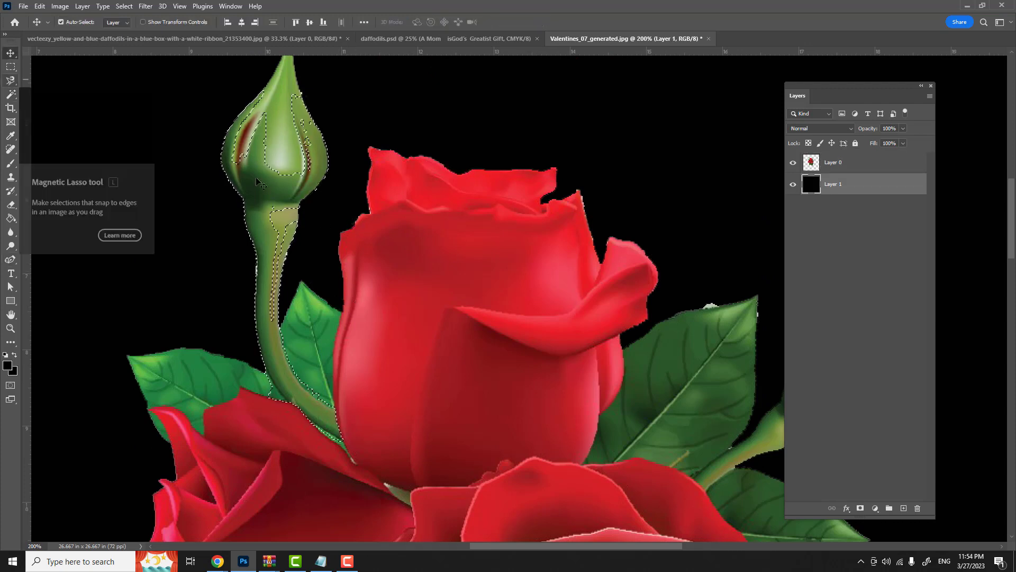
{"action": "left_click", "coordinate": [710, 306]}
{"action": "key", "text": "ctrl+d"}
- Delete the pale remnants along the upper-right leaf's top edge and the left rose's outer petals with the Magnetic Lasso
{"action": "key", "text": "l"}
{"action": "left_click", "coordinate": [683, 311]}
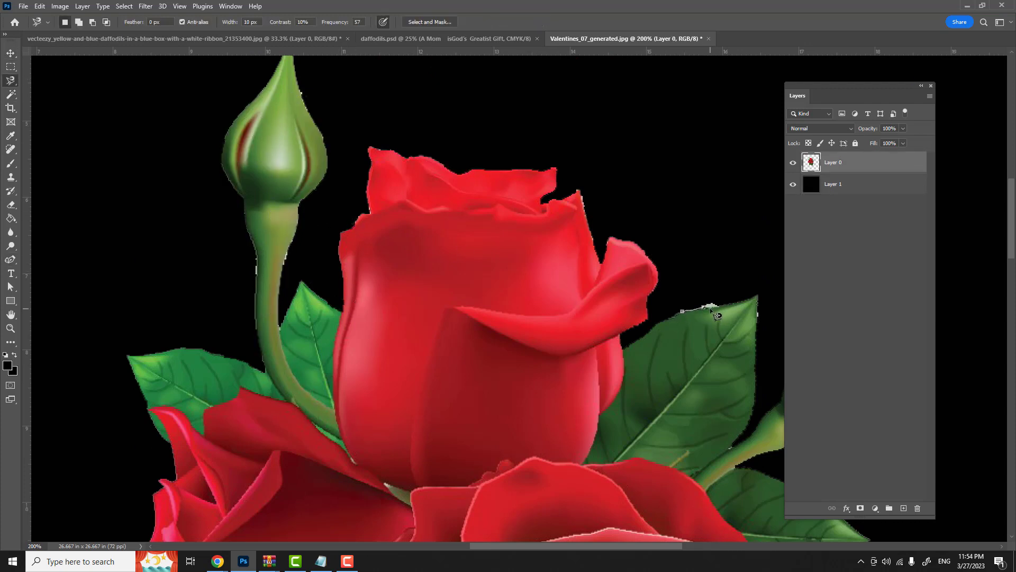
{"action": "scroll", "coordinate": [706, 291], "scroll_direction": "down", "scroll_amount": 6}
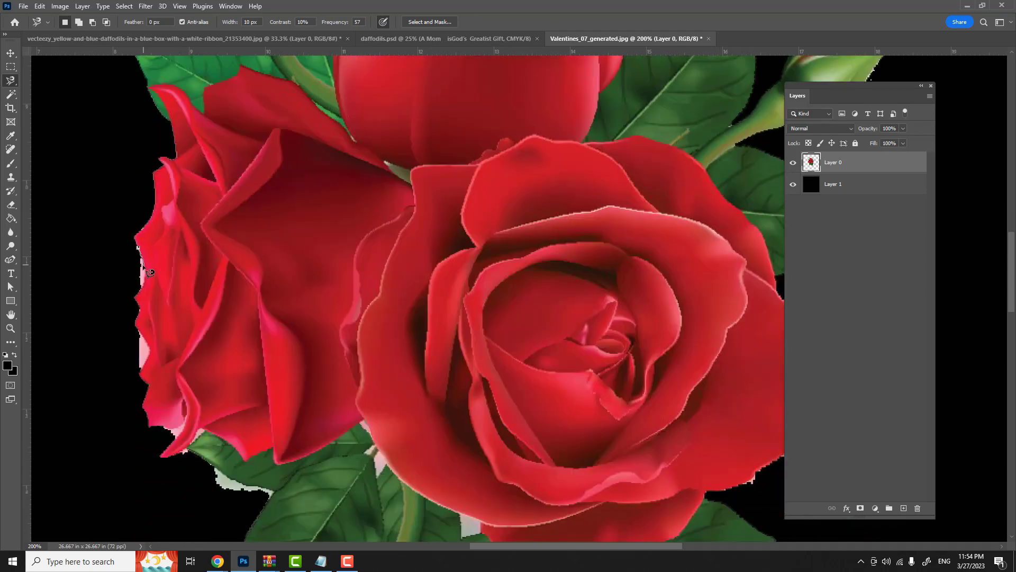
{"action": "scroll", "coordinate": [130, 272], "scroll_direction": "down", "scroll_amount": 2}
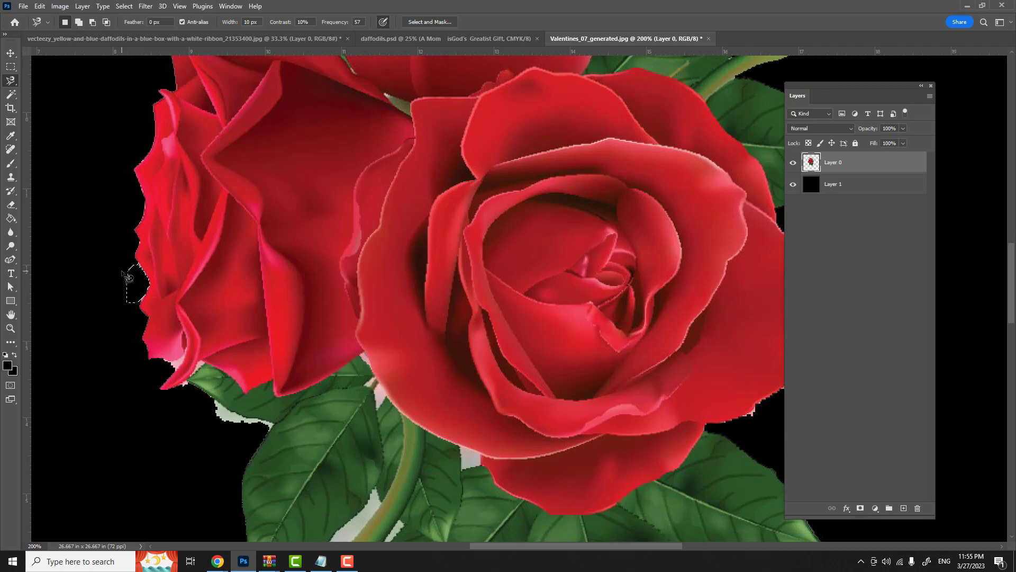
{"action": "key", "text": "Escape"}
- Delete the pale patches in the gaps between the left rose, the central rose and the leaves below with the Magic Wand
{"action": "key", "text": "w"}
{"action": "left_click", "coordinate": [364, 357]}
{"action": "key", "text": "Delete"}
{"action": "left_click", "coordinate": [369, 382]}
{"action": "key", "text": "Delete"}
{"action": "left_click", "coordinate": [378, 396]}
{"action": "key", "text": "Delete"}
- Delete the pale shadow remnants around the lower leaves, the lower-left bud and its stem with Magic Wand selections
{"action": "scroll", "coordinate": [456, 460], "scroll_direction": "down", "scroll_amount": 7}
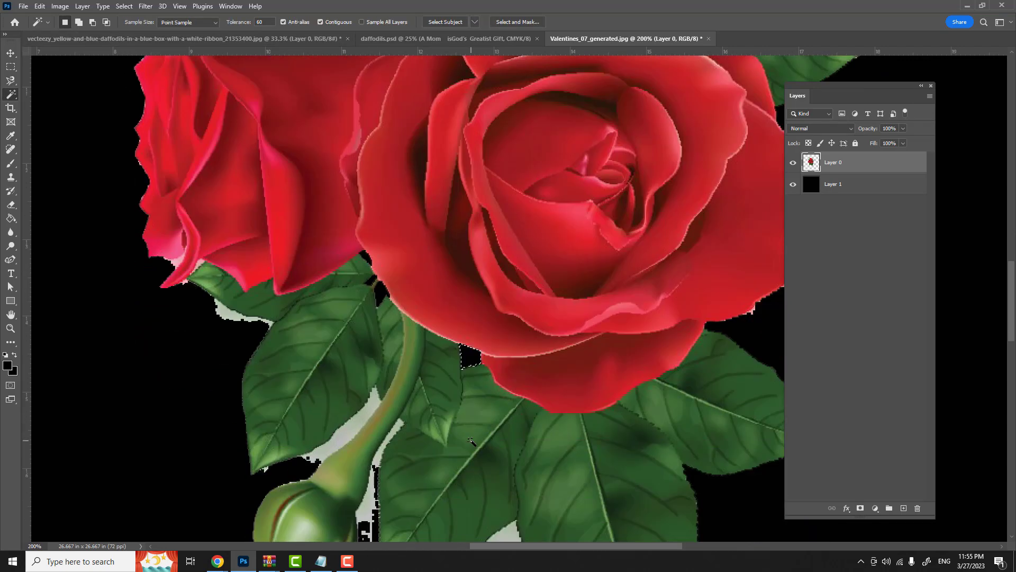
{"action": "left_click", "coordinate": [364, 424]}
{"action": "left_click", "coordinate": [338, 318]}
{"action": "key", "text": "Delete"}
{"action": "left_click", "coordinate": [484, 438]}
{"action": "key", "text": "Delete"}
{"action": "left_click", "coordinate": [273, 480]}
{"action": "key", "text": "Delete"}
{"action": "left_click", "coordinate": [266, 342]}
{"action": "key", "text": "Delete"}
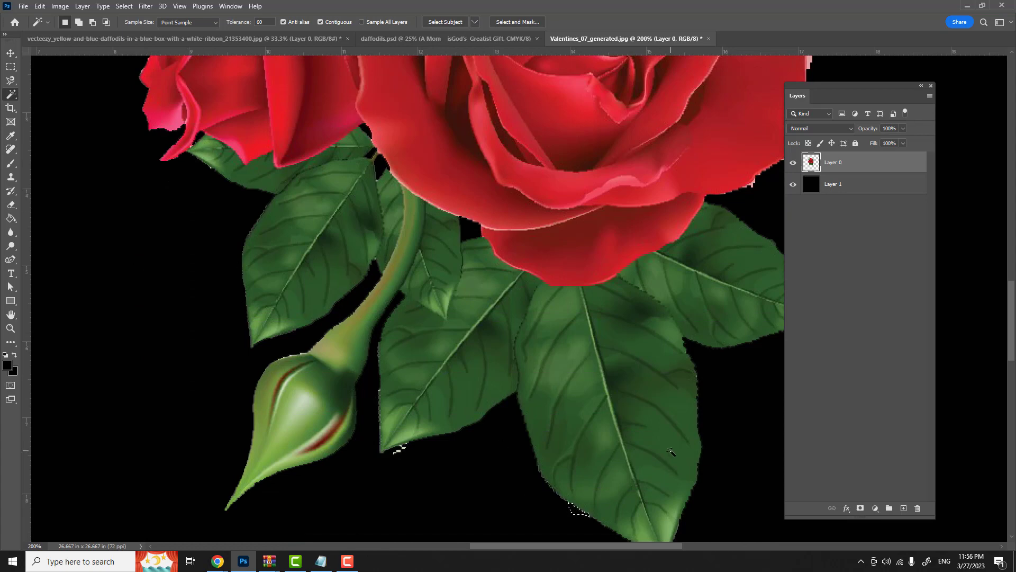
- Outline the pale fringe along the central rose's lower-right petal edge with the Magnetic Lasso, delete it and deselect
{"action": "key", "text": "ctrl+minus"}
{"action": "key", "text": "ctrl+minus"}
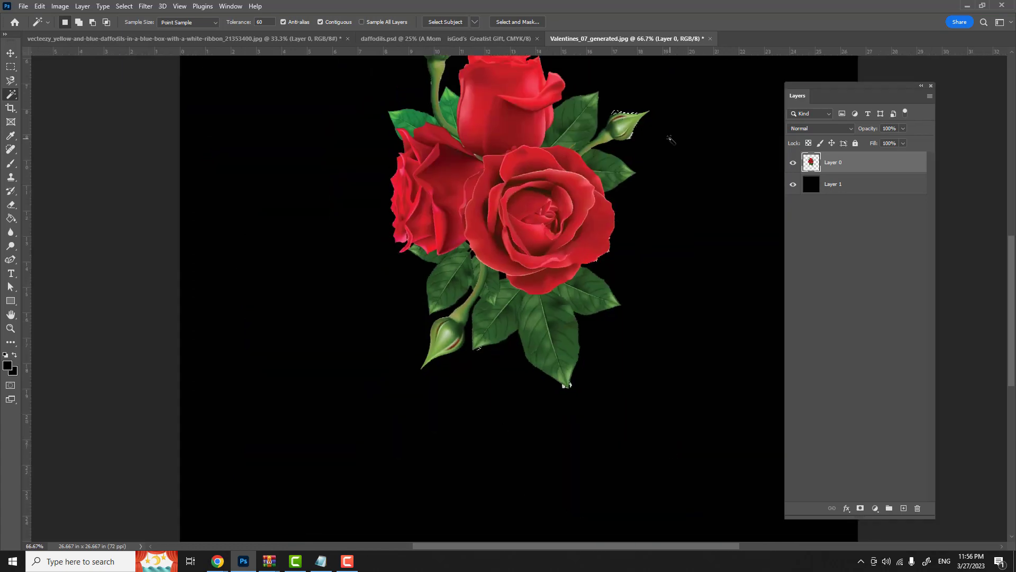
{"action": "scroll", "coordinate": [618, 291], "scroll_direction": "up", "scroll_amount": 1}
{"action": "key", "text": "ctrl+plus"}
{"action": "key", "text": "ctrl+plus"}
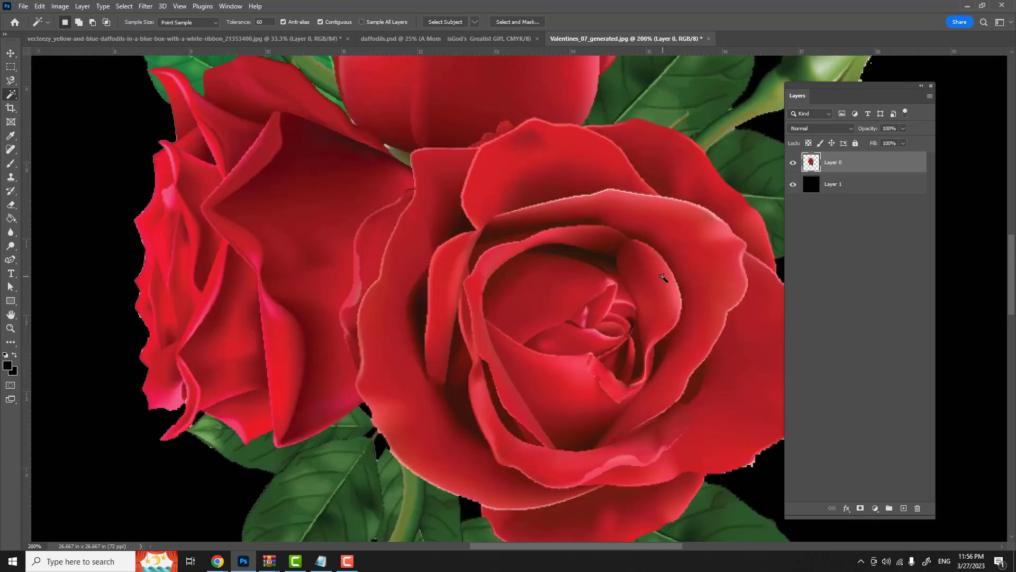
{"action": "key", "text": "l"}
{"action": "left_click", "coordinate": [576, 422]}
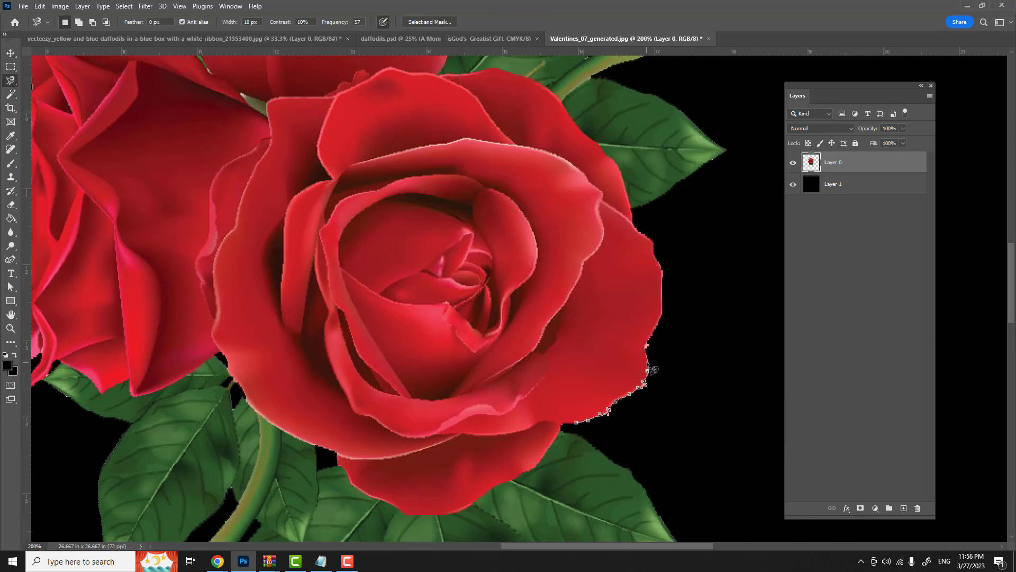
{"action": "double_click", "coordinate": [618, 441]}
{"action": "key", "text": "Delete"}
{"action": "key", "text": "ctrl+d"}
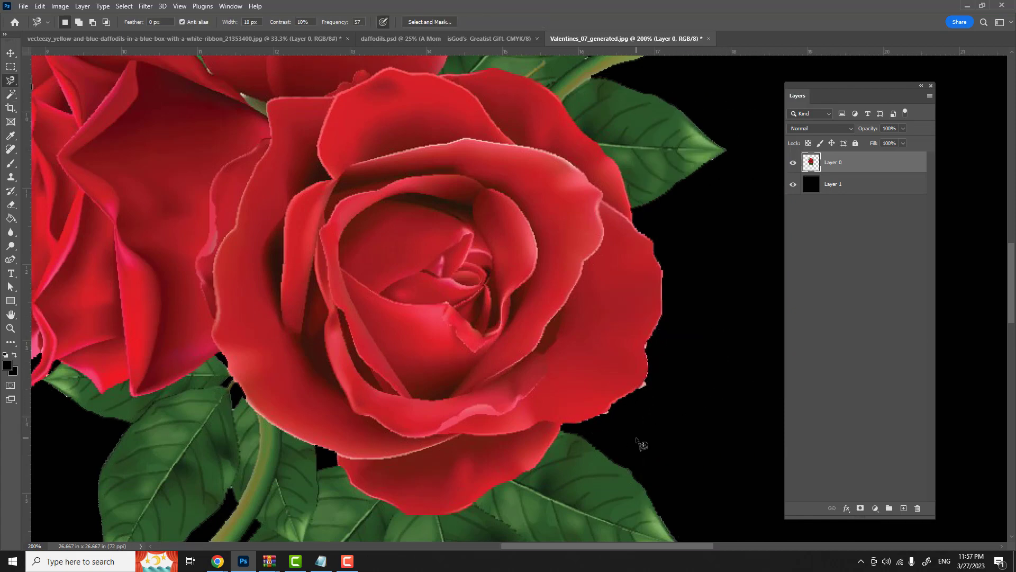
- Delete the leftover pale specks at the central rose's lower-right edge and beneath the lower-left leaf's tip
{"action": "left_click", "coordinate": [635, 392]}
{"action": "double_click", "coordinate": [641, 401]}
{"action": "key", "text": "Delete"}
{"action": "scroll", "coordinate": [645, 414], "scroll_direction": "down", "scroll_amount": 6}
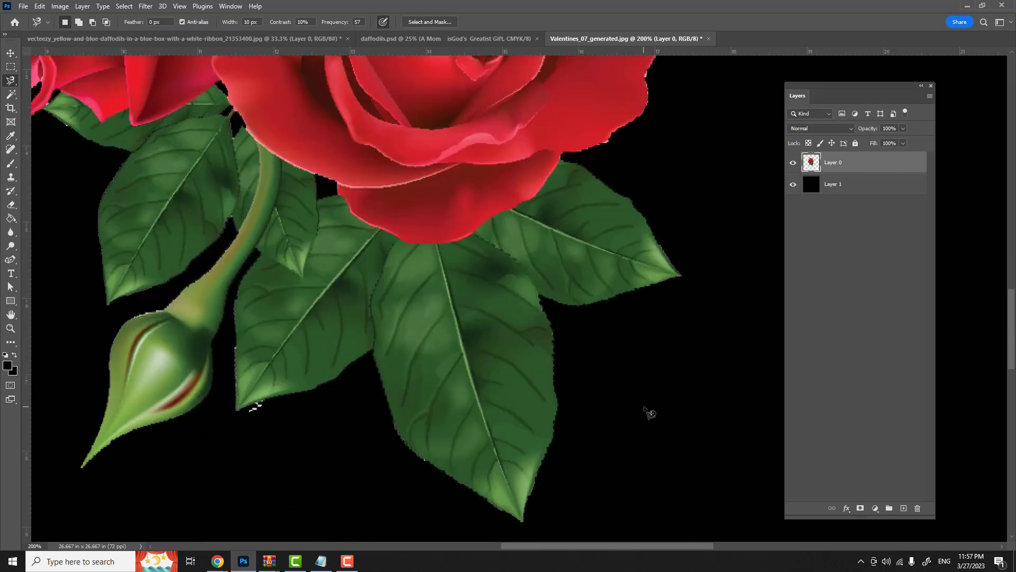
{"action": "left_click", "coordinate": [275, 314]}
{"action": "double_click", "coordinate": [276, 337]}
{"action": "key", "text": "Delete"}
- Delete the pale fringe on the underside of the right-hand bud with a Magnetic Lasso selection and deselect
{"action": "key", "text": "ctrl+minus"}
{"action": "key", "text": "ctrl+minus"}
{"action": "key", "text": "ctrl+minus"}
{"action": "scroll", "coordinate": [348, 382], "scroll_direction": "up", "scroll_amount": 3}
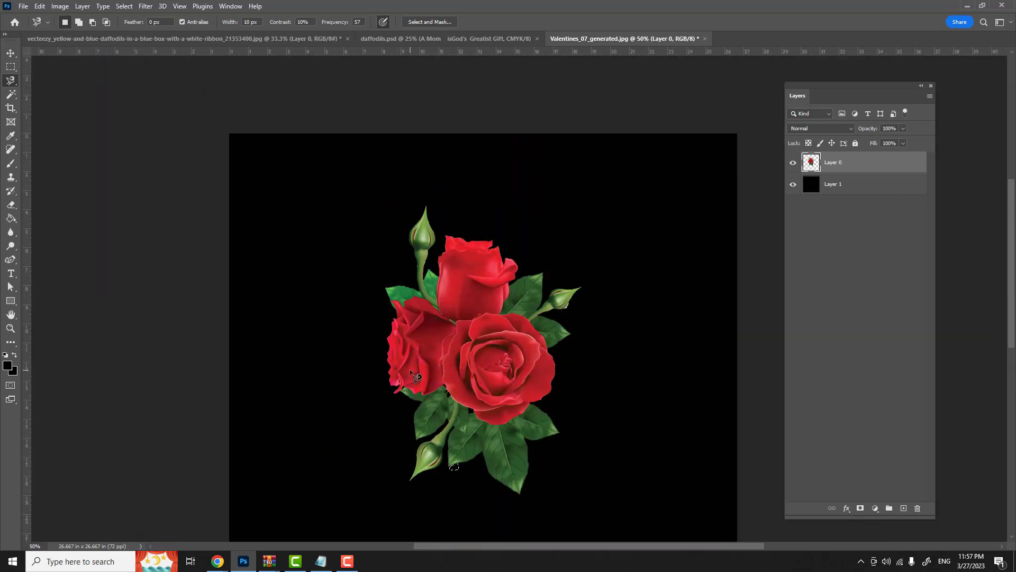
{"action": "key", "text": "ctrl+plus"}
{"action": "key", "text": "ctrl+plus"}
{"action": "key", "text": "ctrl+plus"}
{"action": "scroll", "coordinate": [522, 368], "scroll_direction": "right", "scroll_amount": 3}
{"action": "left_click", "coordinate": [545, 331]}
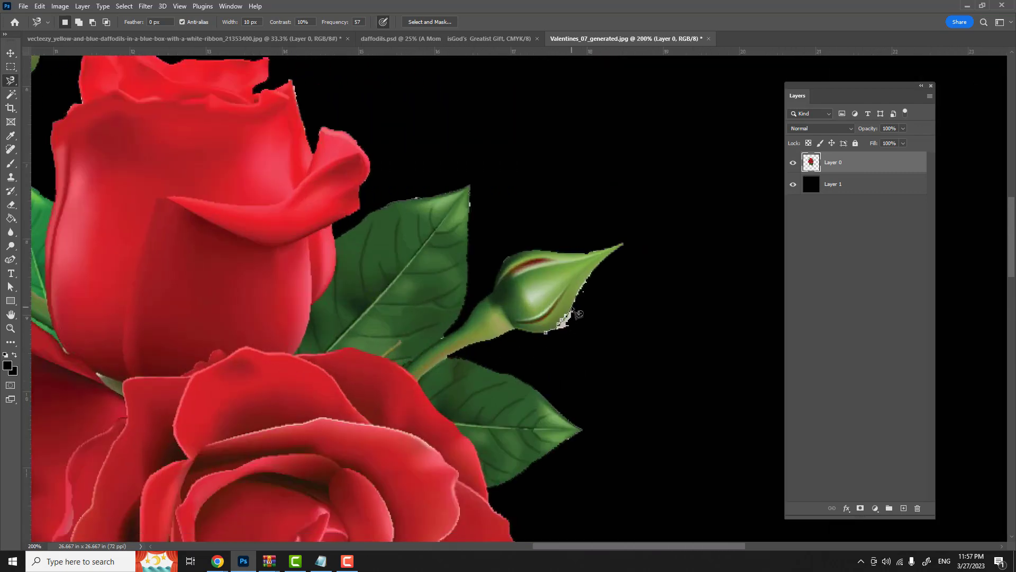
{"action": "double_click", "coordinate": [551, 338]}
{"action": "key", "text": "Delete"}
{"action": "key", "text": "ctrl+d"}
- Trace a closed Curvature Pen path along the right-hand bud's lower edge and around the empty area beside it
{"action": "left_click", "coordinate": [10, 260]}
{"action": "left_click", "coordinate": [52, 278]}
{"action": "left_click", "coordinate": [536, 333]}
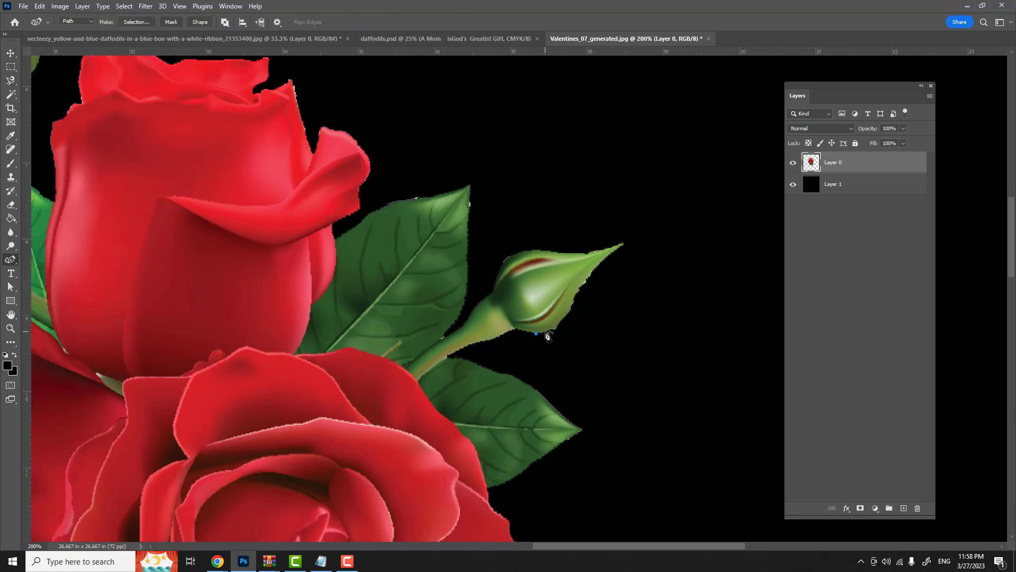
{"action": "left_click", "coordinate": [619, 248]}
{"action": "left_click", "coordinate": [654, 275]}
{"action": "left_click", "coordinate": [633, 345]}
{"action": "left_click", "coordinate": [547, 362]}
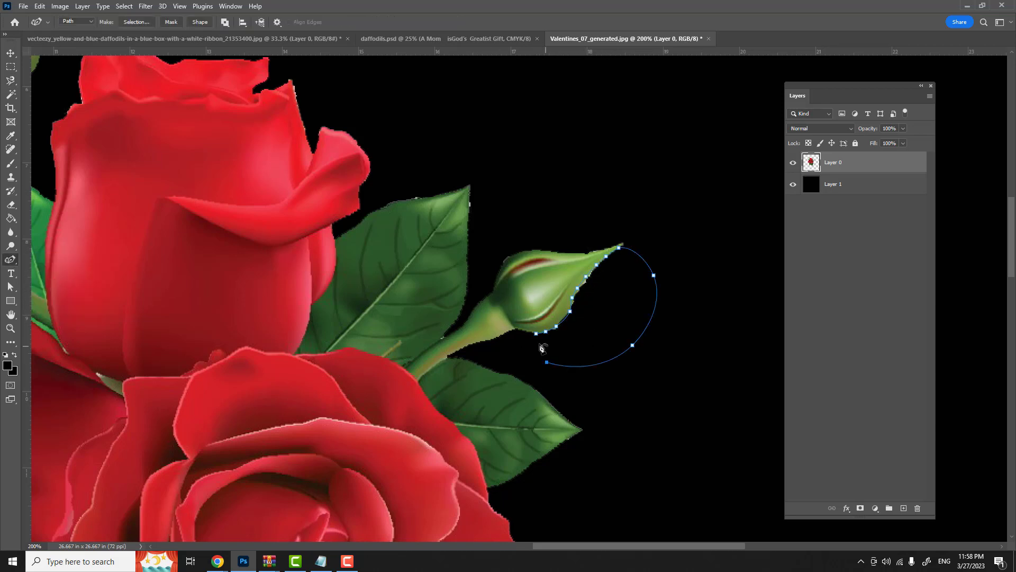
{"action": "left_click", "coordinate": [537, 334]}
- Convert the path beside the right-hand bud into a selection, delete its contents and deselect
{"action": "right_click", "coordinate": [536, 335]}
{"action": "left_click", "coordinate": [592, 143]}
{"action": "left_click", "coordinate": [562, 151]}
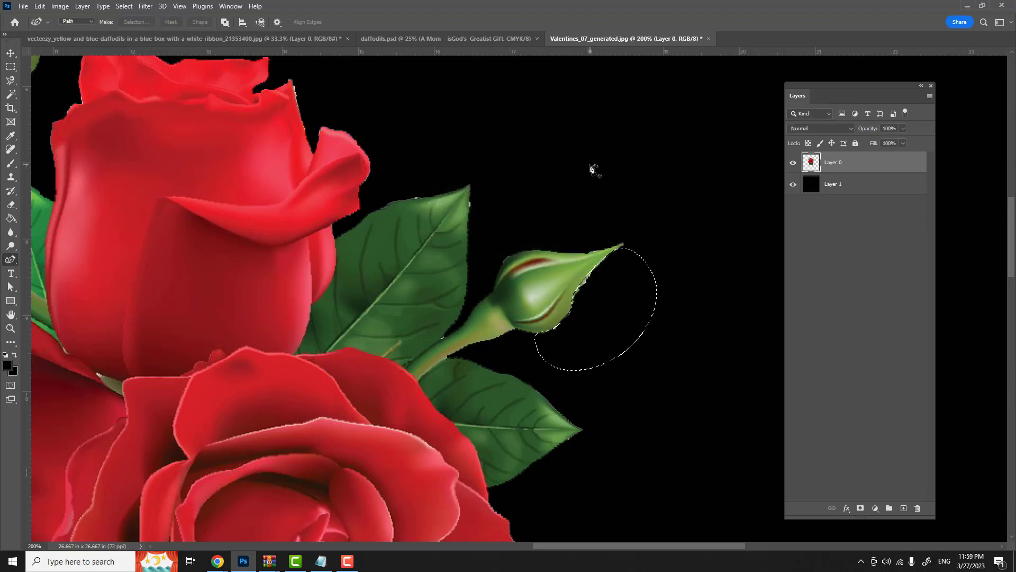
{"action": "key", "text": "Delete"}
{"action": "key", "text": "ctrl+d"}
- Delete the black backdrop layer beneath the roses
{"action": "key", "text": "ctrl+minus"}
{"action": "key", "text": "ctrl+minus"}
{"action": "key", "text": "ctrl+minus"}
{"action": "key", "text": "ctrl+minus"}
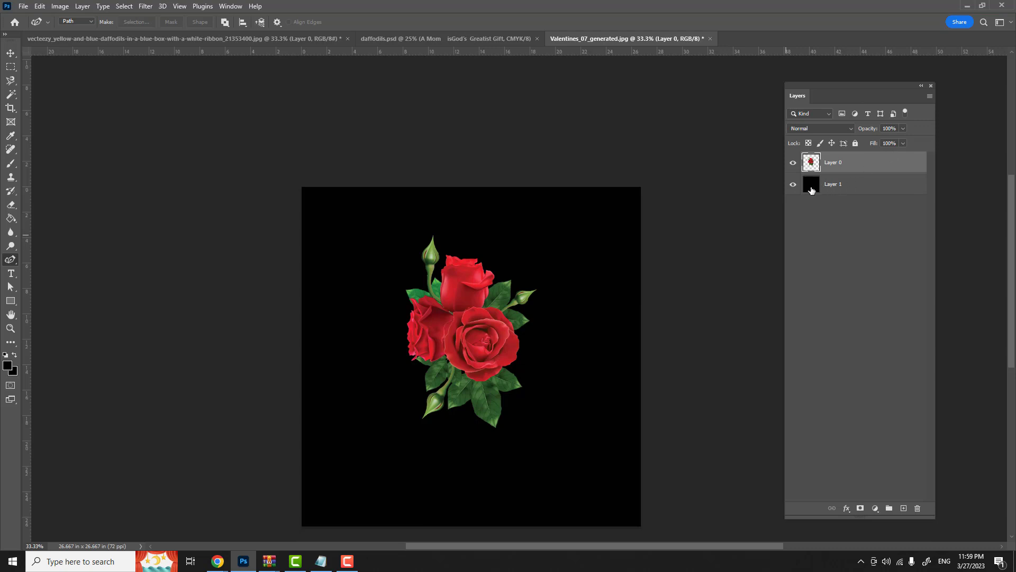
{"action": "left_click", "coordinate": [852, 187]}
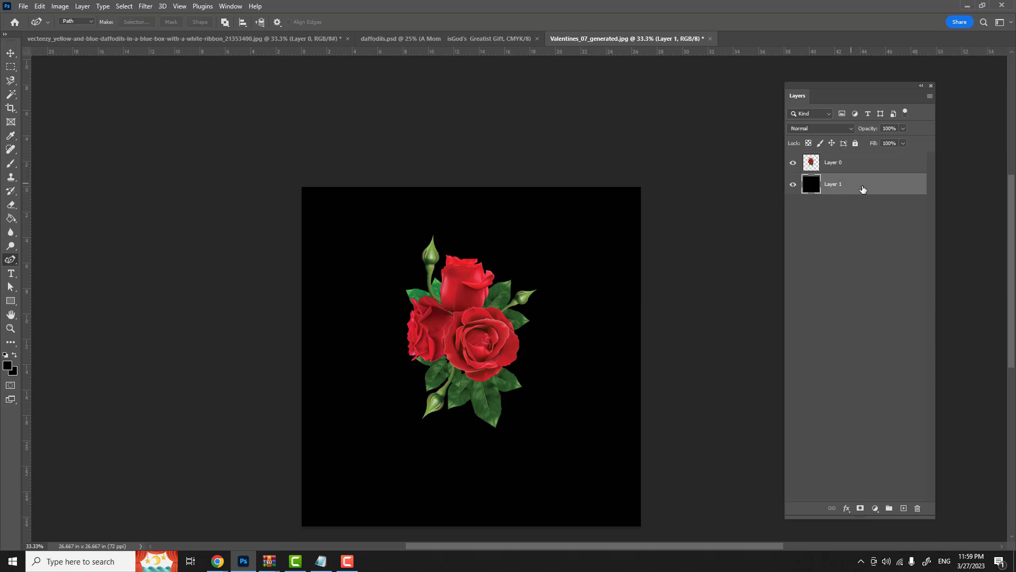
{"action": "key", "text": "Delete"}
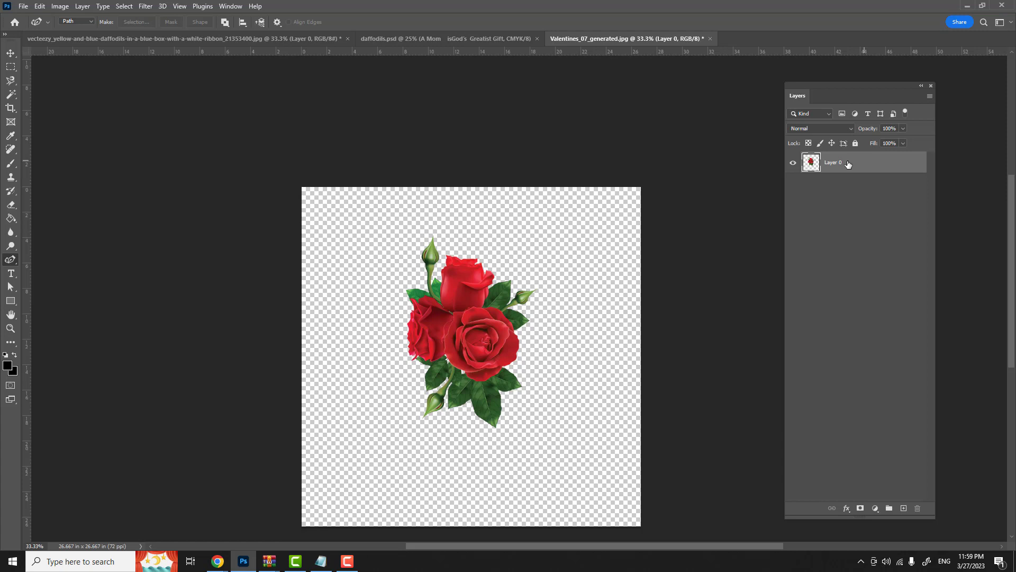
- Copy the isolated roses into daffodils.psd, hiding the daffodil bouquet layer there
{"action": "key", "text": "ctrl+a"}
{"action": "left_click", "coordinate": [370, 40]}
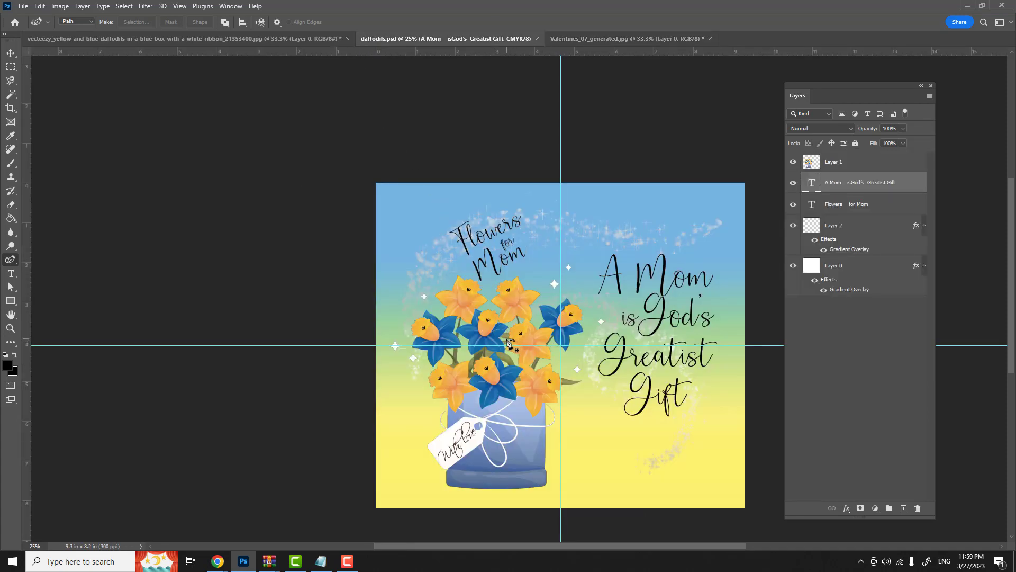
{"action": "left_click", "coordinate": [794, 162]}
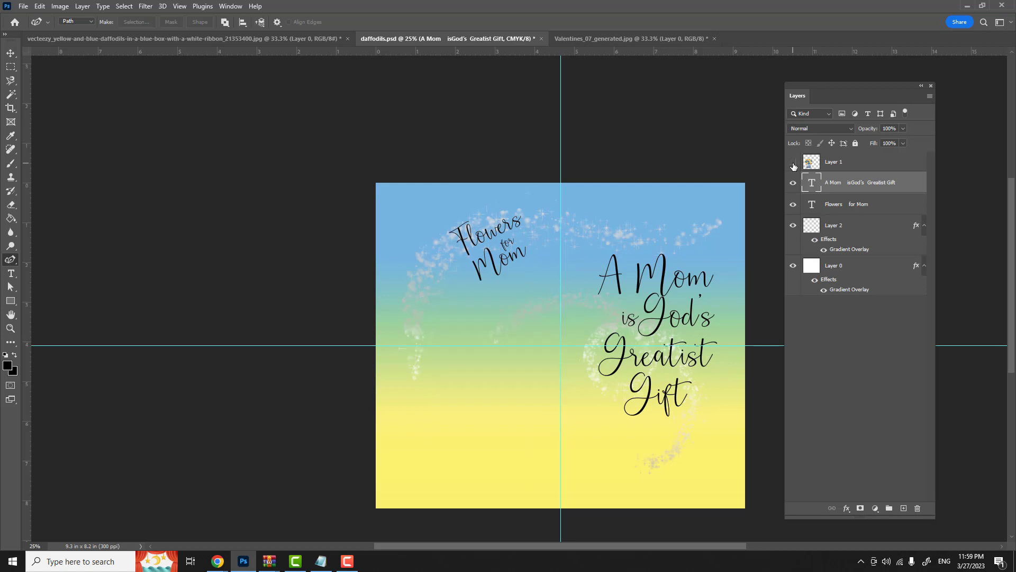
{"action": "key", "text": "ctrl+v"}
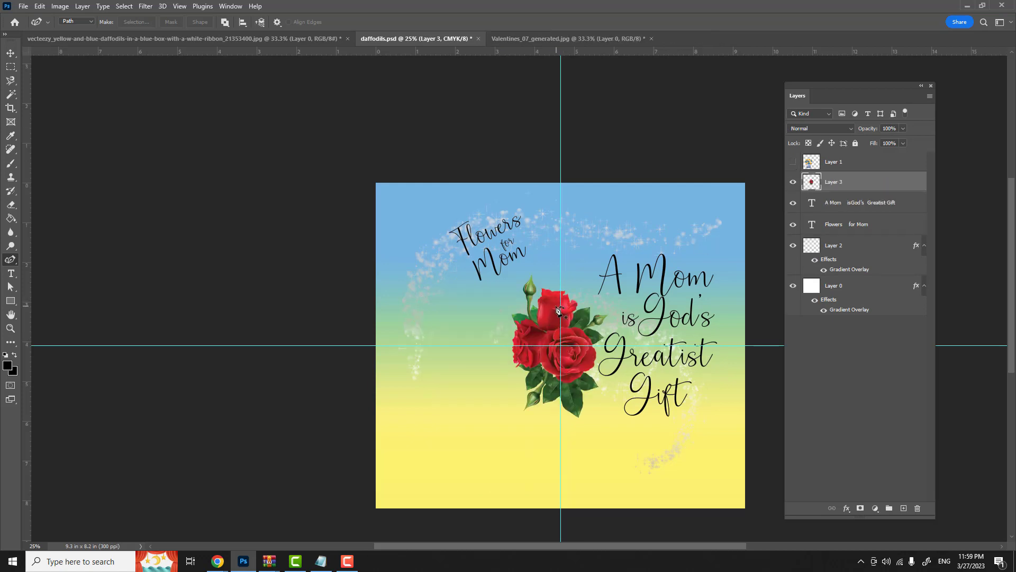
- Move the roses below the "Flowers for Mom" text and scale them proportionally to 148%
{"action": "left_click", "coordinate": [10, 53]}
{"action": "left_click_drag", "start_coordinate": [540, 357], "coordinate": [464, 421]}
{"action": "key", "text": "ctrl+t"}
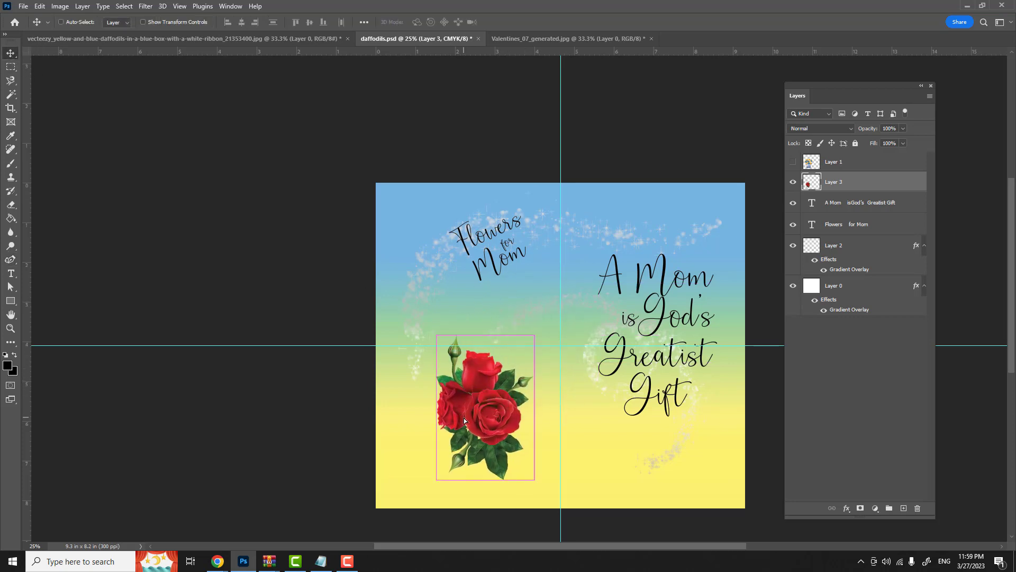
{"action": "left_click_drag", "start_coordinate": [534, 336], "coordinate": [576, 274]}
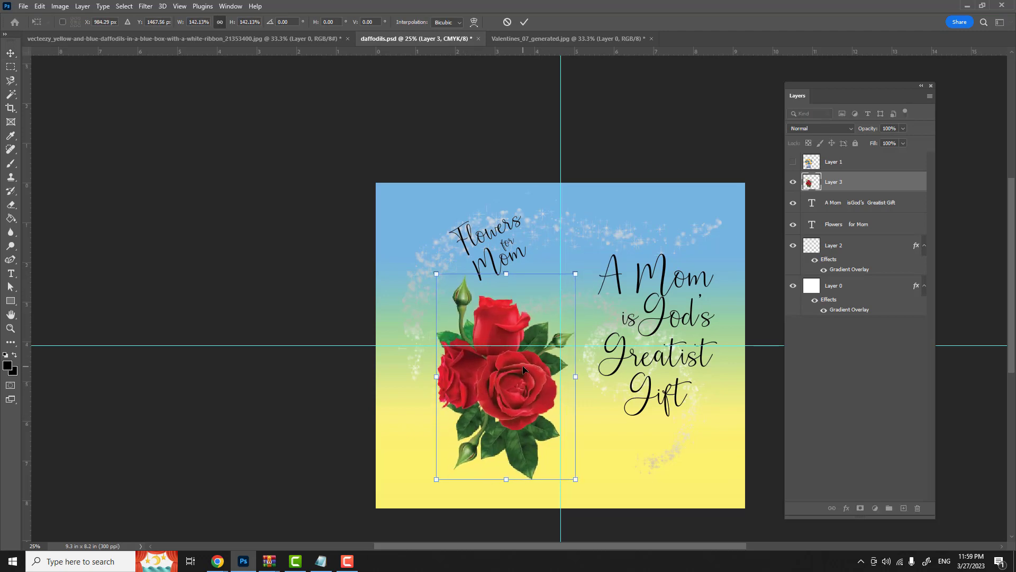
{"action": "left_click_drag", "start_coordinate": [527, 377], "coordinate": [518, 377]}
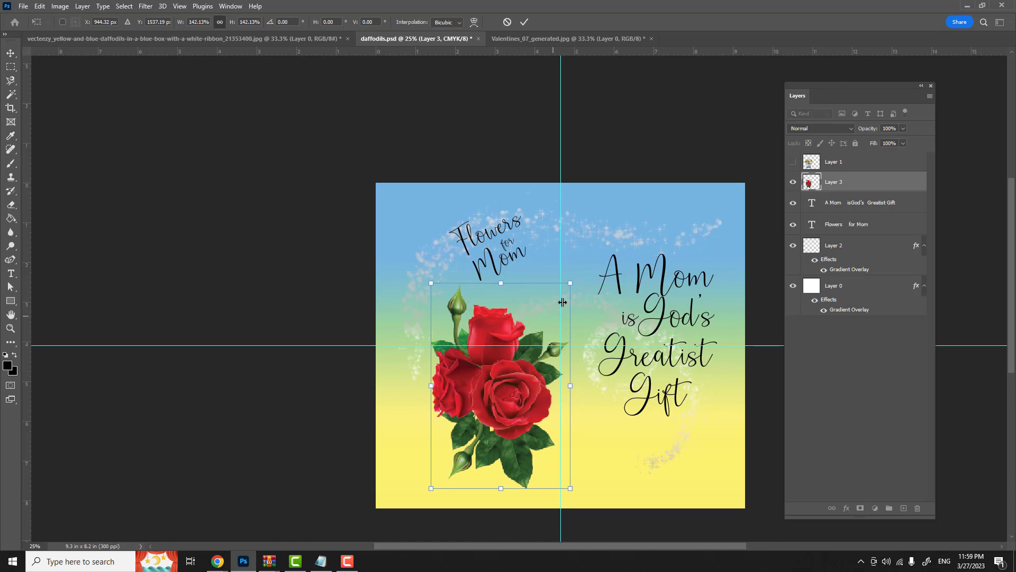
{"action": "left_click_drag", "start_coordinate": [572, 284], "coordinate": [576, 274]}
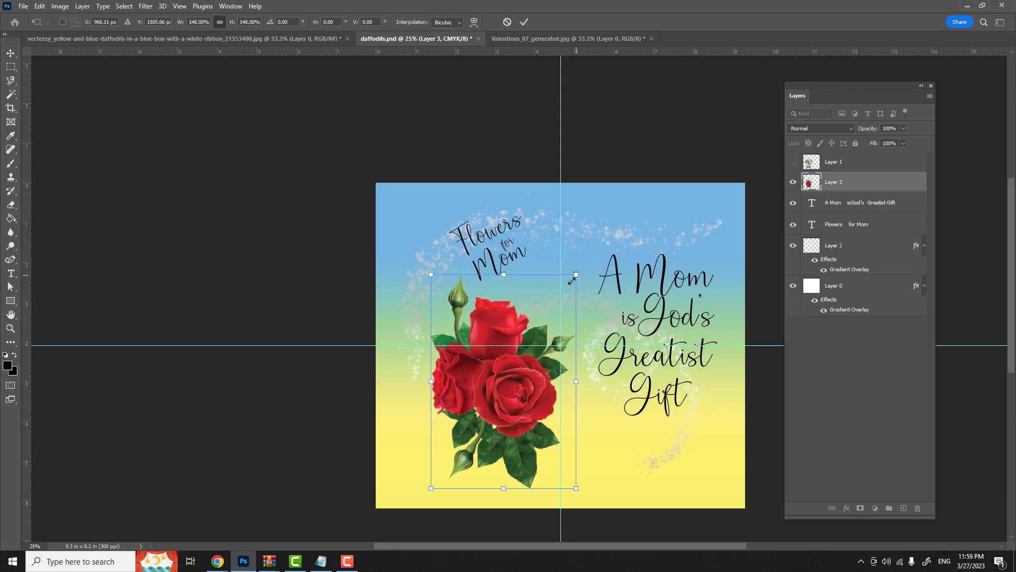
{"action": "left_click_drag", "start_coordinate": [527, 372], "coordinate": [522, 375]}
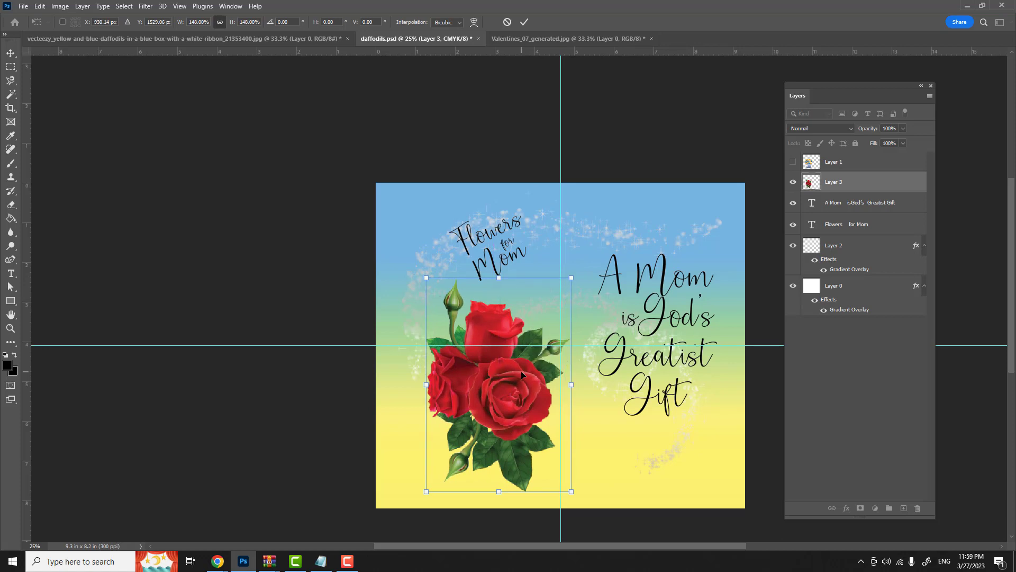
{"action": "key", "text": "Return"}
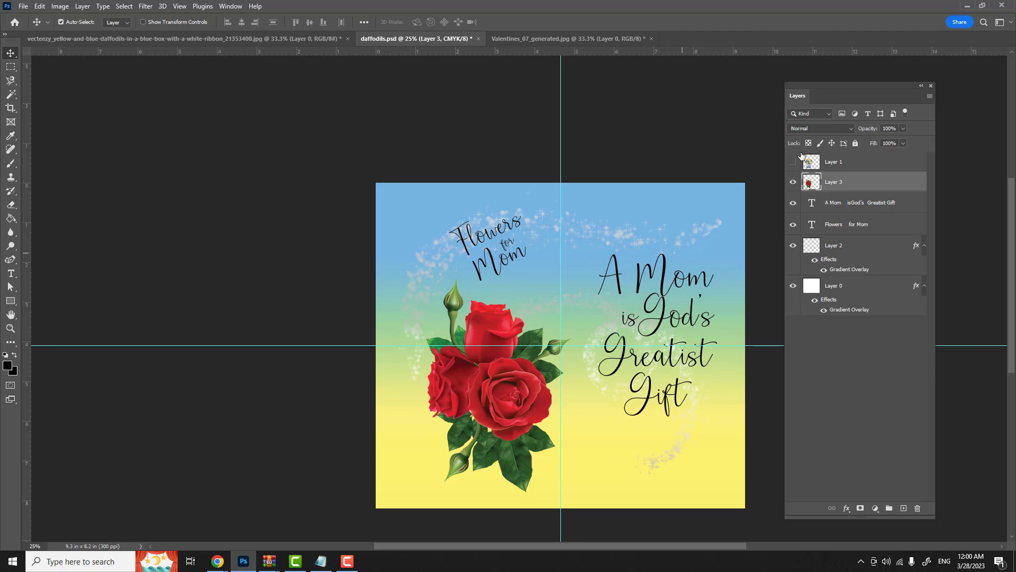
- Enlarge the roses by a further 108.55% and shift them slightly closer to the "Flowers for Mom" text
{"action": "key", "text": "ctrl+t"}
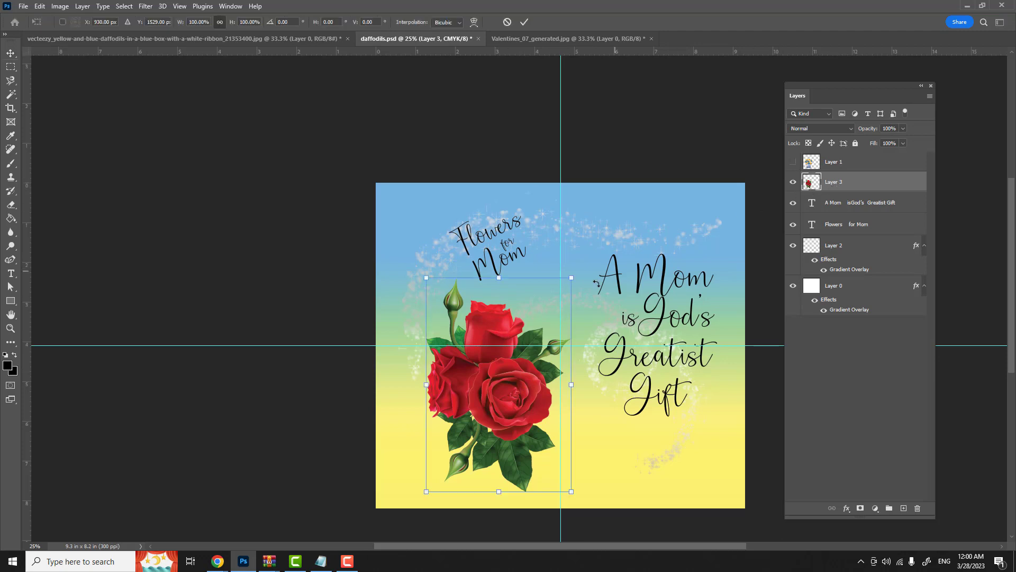
{"action": "left_click_drag", "start_coordinate": [572, 277], "coordinate": [582, 259]}
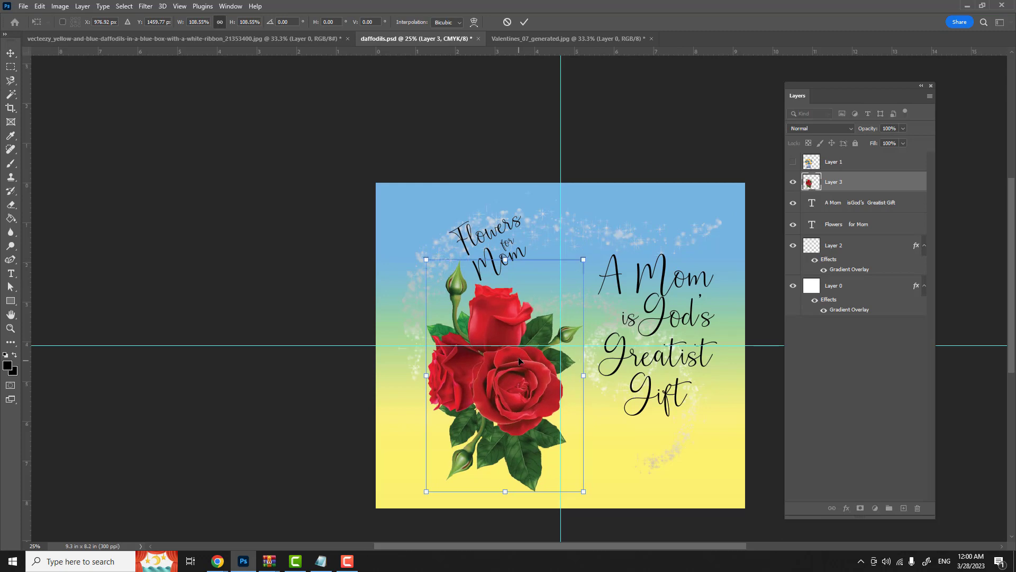
{"action": "left_click_drag", "start_coordinate": [519, 361], "coordinate": [522, 361]}
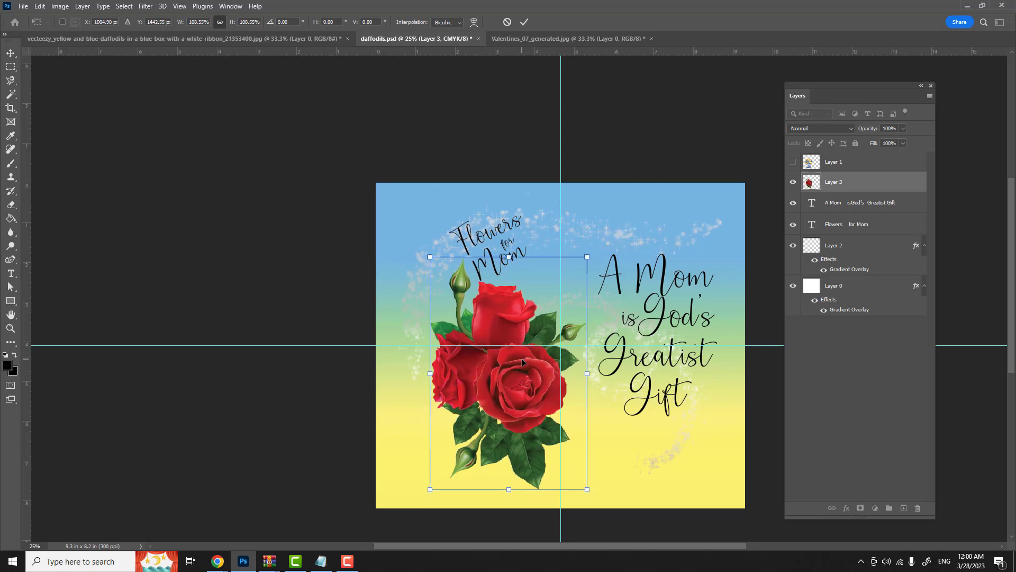
{"action": "key", "text": "Return"}
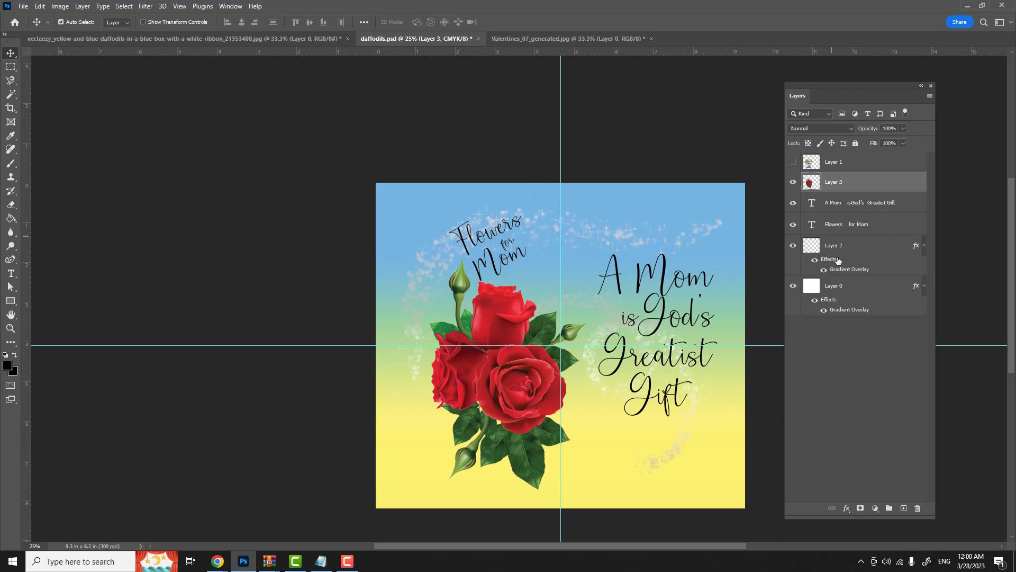
{"action": "left_click", "coordinate": [859, 249]}
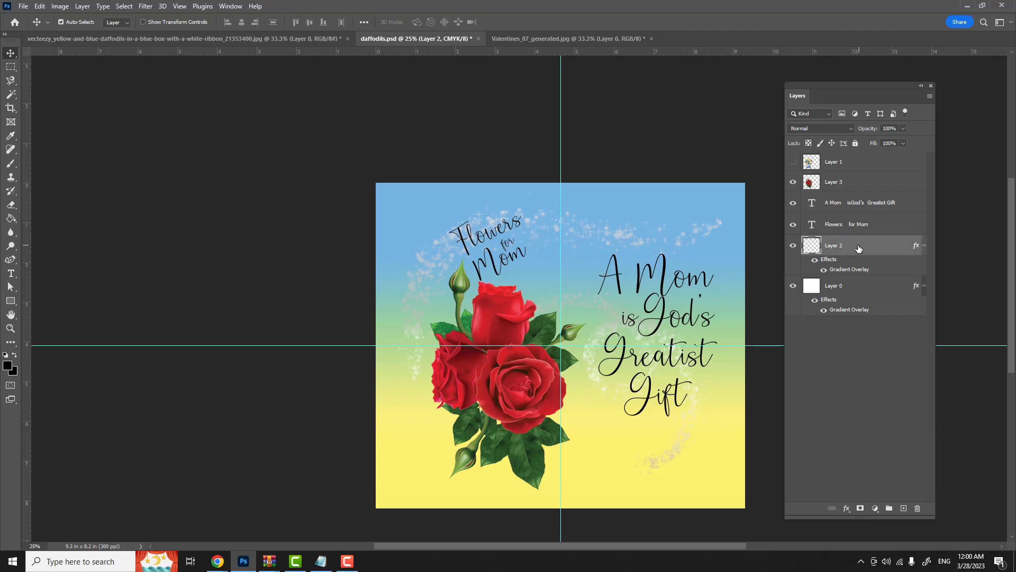
{"action": "double_click", "coordinate": [859, 249]}
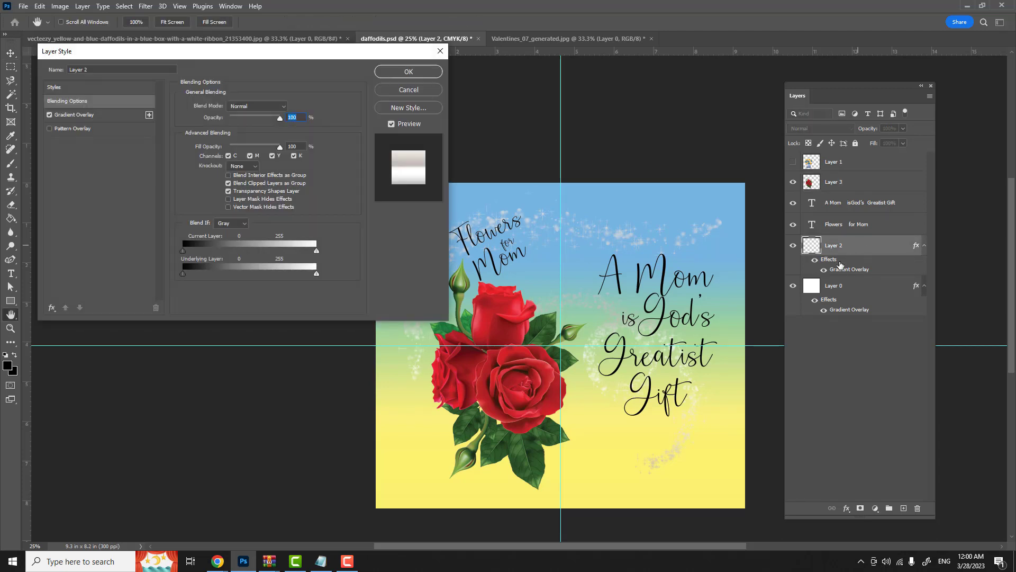
{"action": "left_click", "coordinate": [77, 116]}
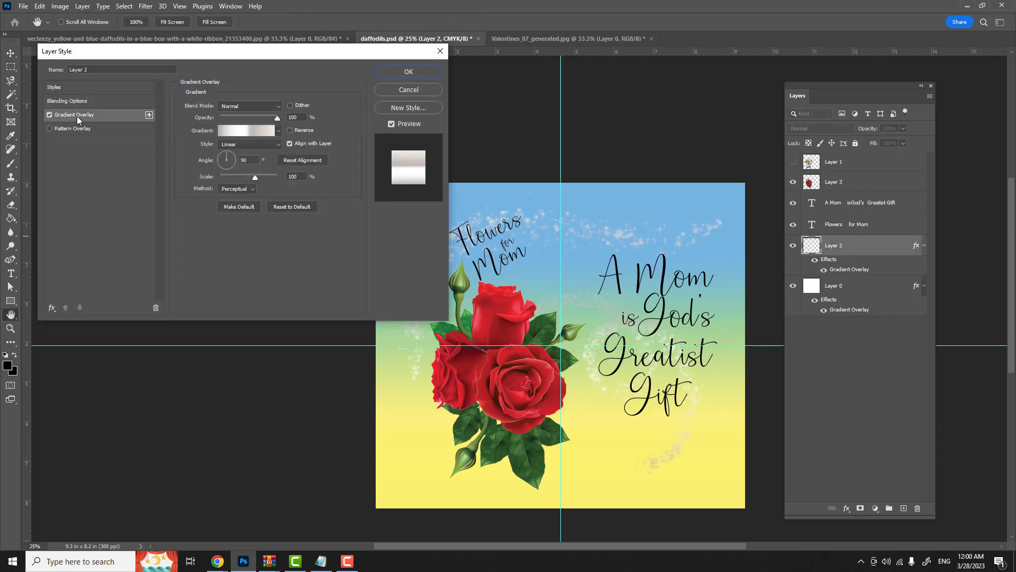
{"action": "left_click", "coordinate": [245, 131]}
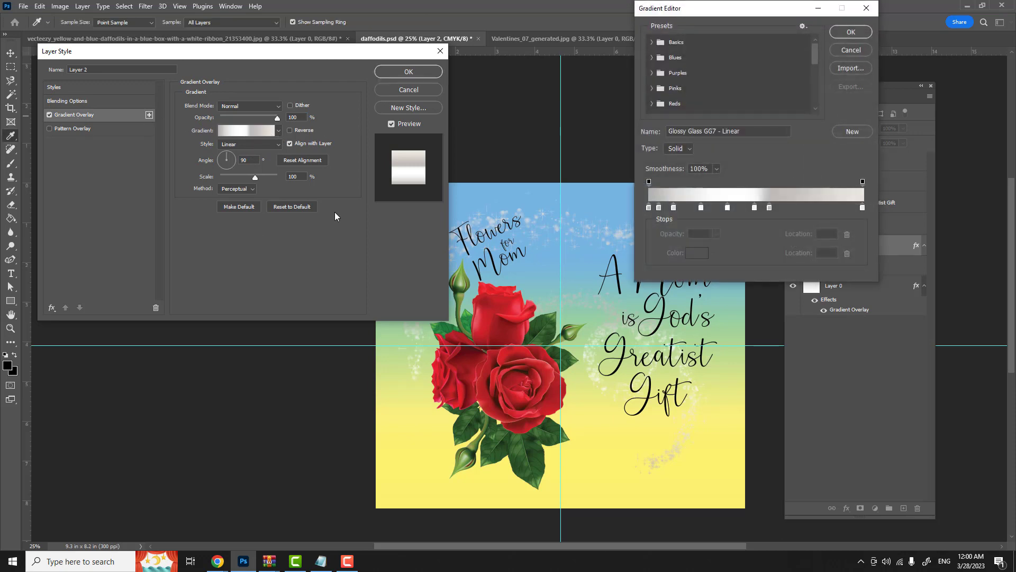
{"action": "left_click", "coordinate": [653, 89]}
{"action": "left_click", "coordinate": [693, 107]}
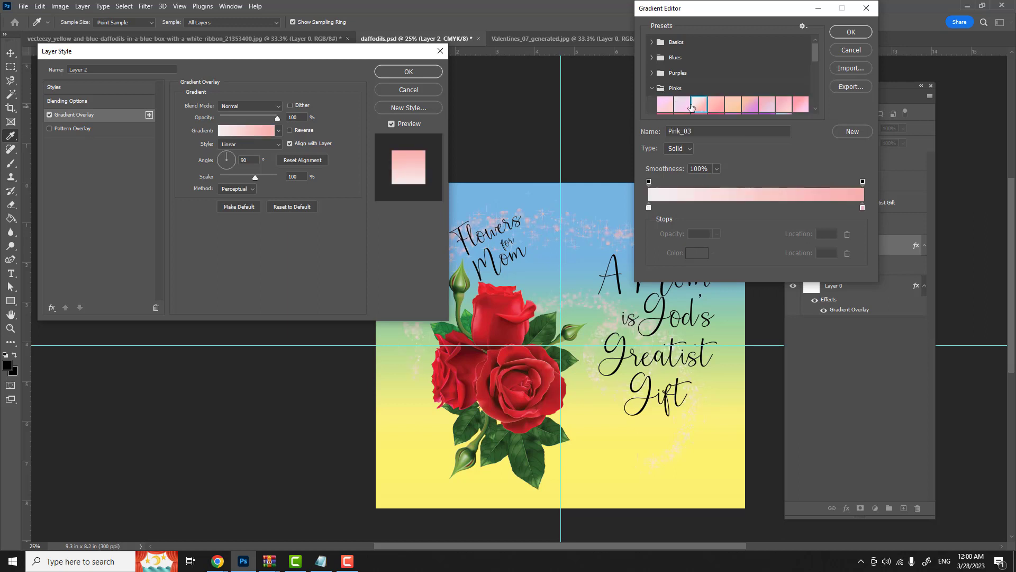
{"action": "left_click", "coordinate": [683, 105]}
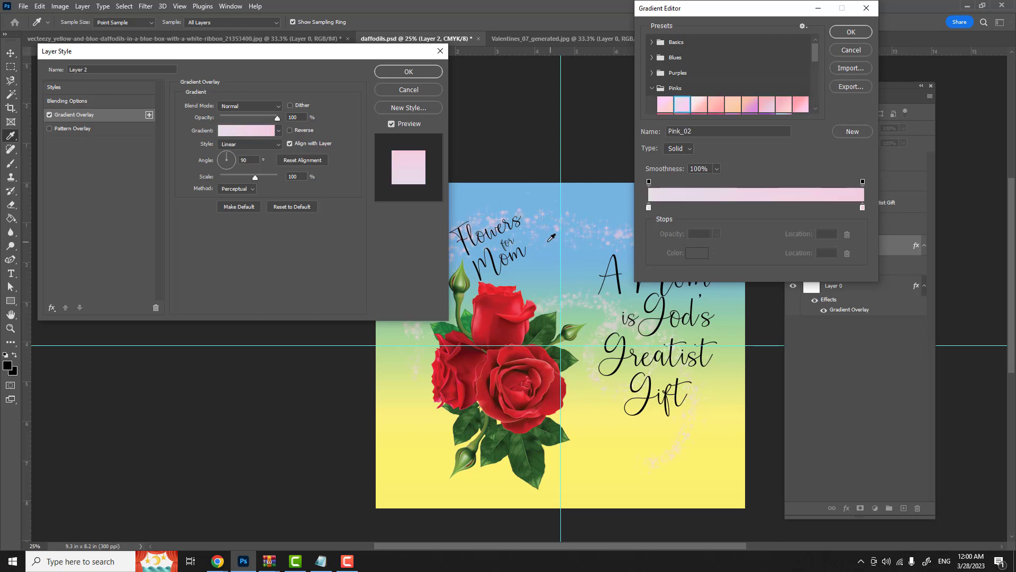
{"action": "left_click", "coordinate": [841, 50]}
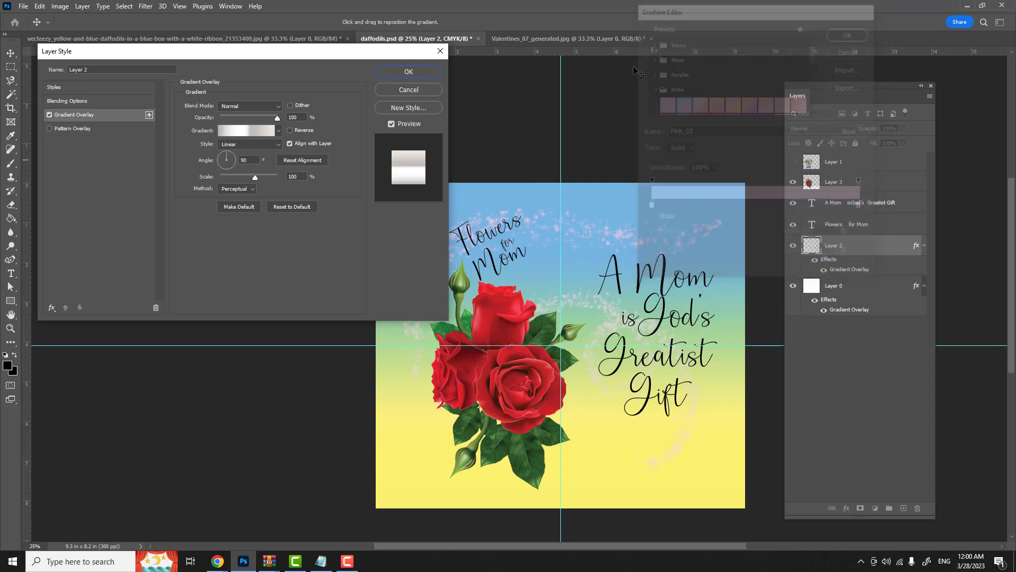
{"action": "left_click", "coordinate": [413, 91]}
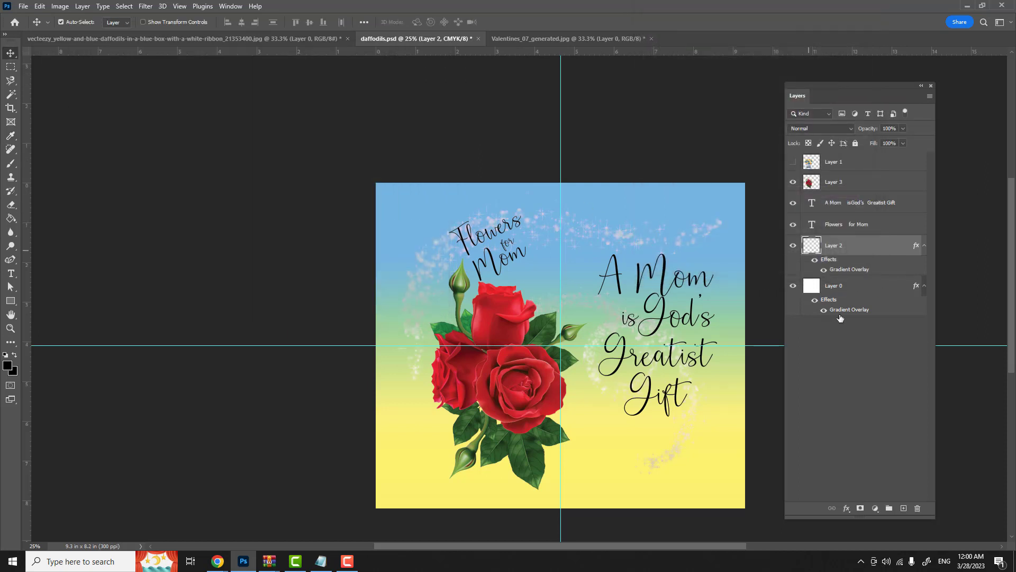
- Open the gradient of Layer 0's Gradient Overlay for editing and expand the NCreative Gradients 2 preset group
{"action": "left_click", "coordinate": [858, 288]}
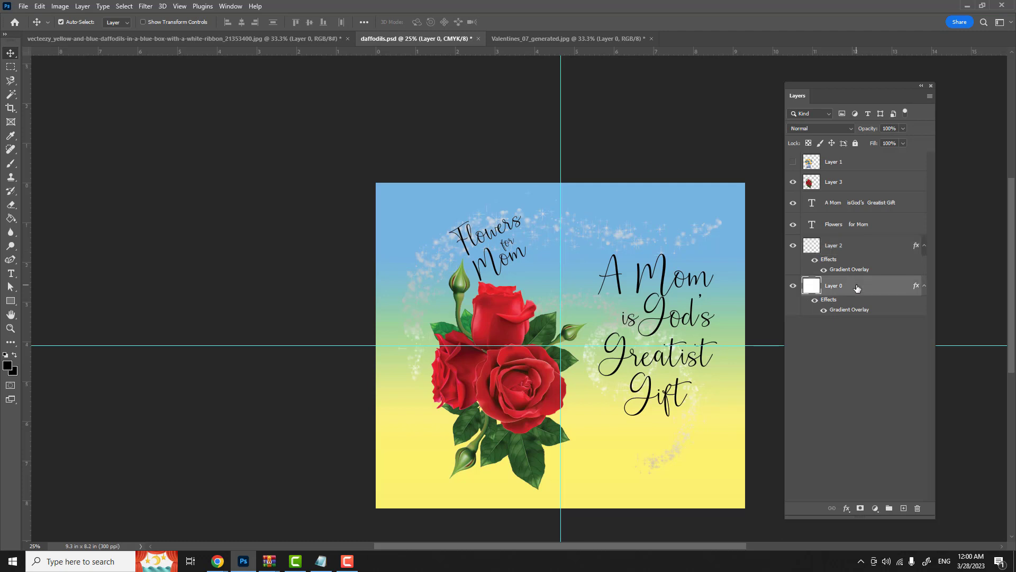
{"action": "double_click", "coordinate": [858, 287]}
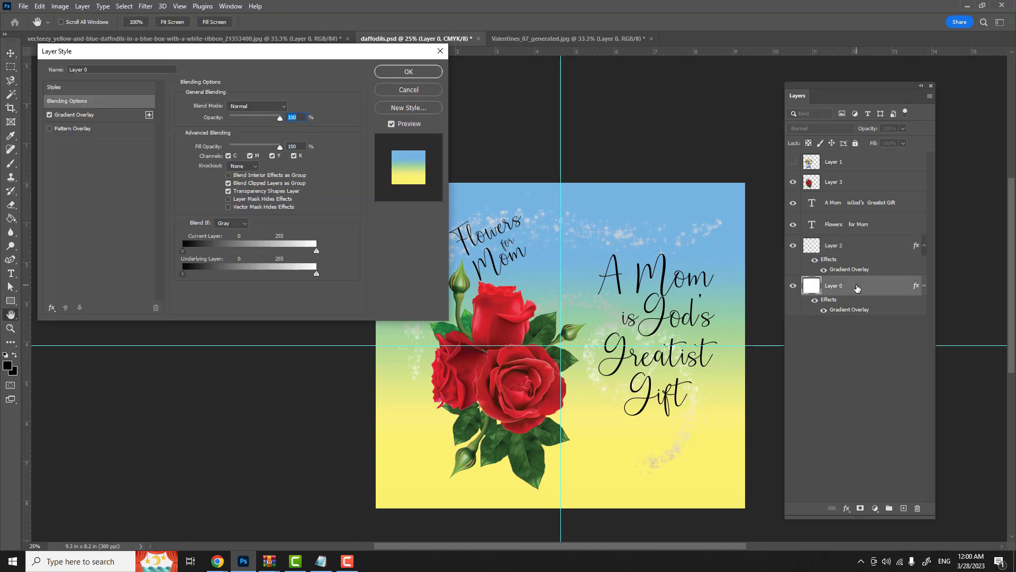
{"action": "left_click", "coordinate": [87, 114]}
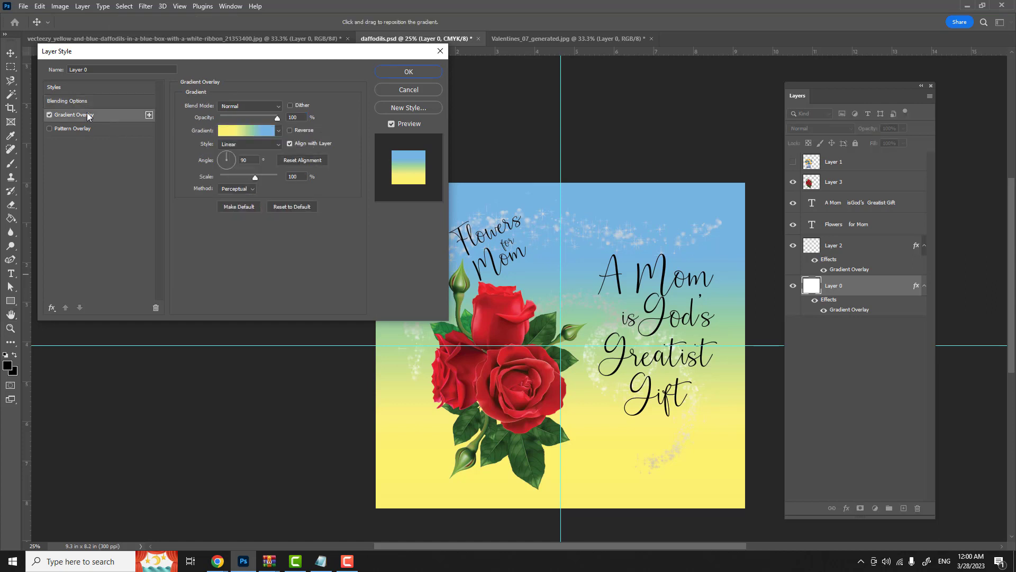
{"action": "left_click", "coordinate": [249, 132]}
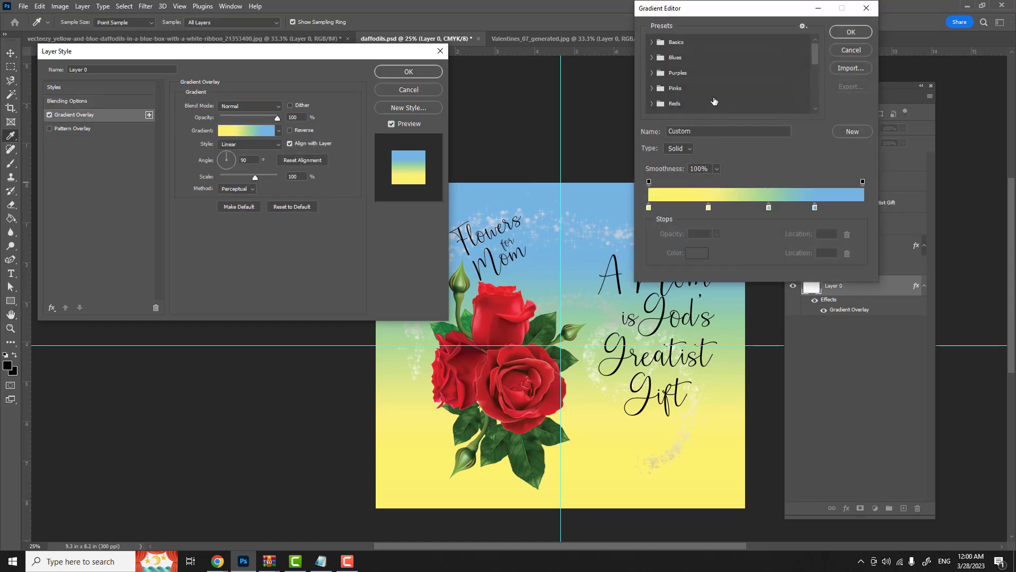
{"action": "scroll", "coordinate": [714, 101], "scroll_direction": "down", "scroll_amount": 5}
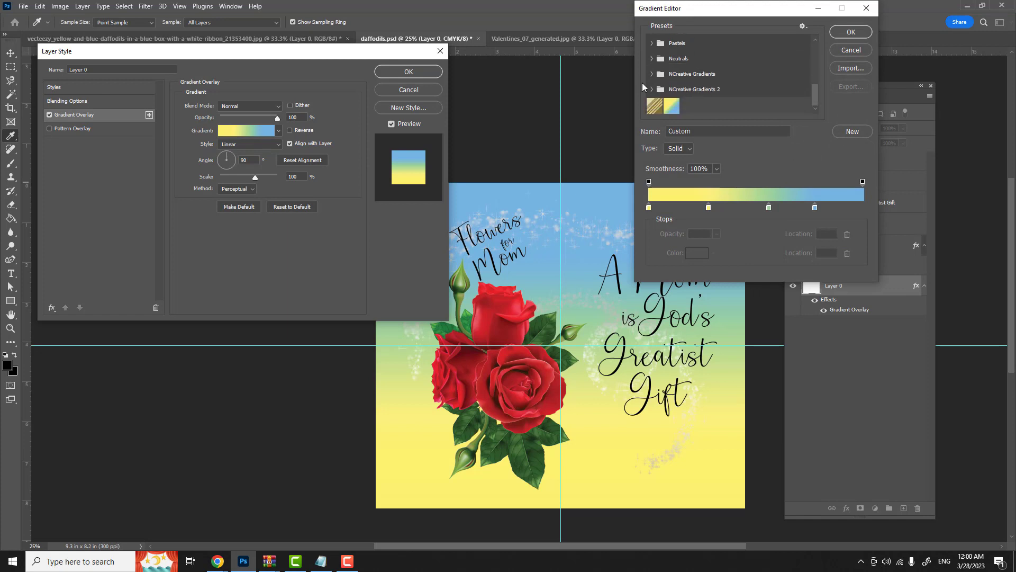
{"action": "left_click", "coordinate": [652, 90]}
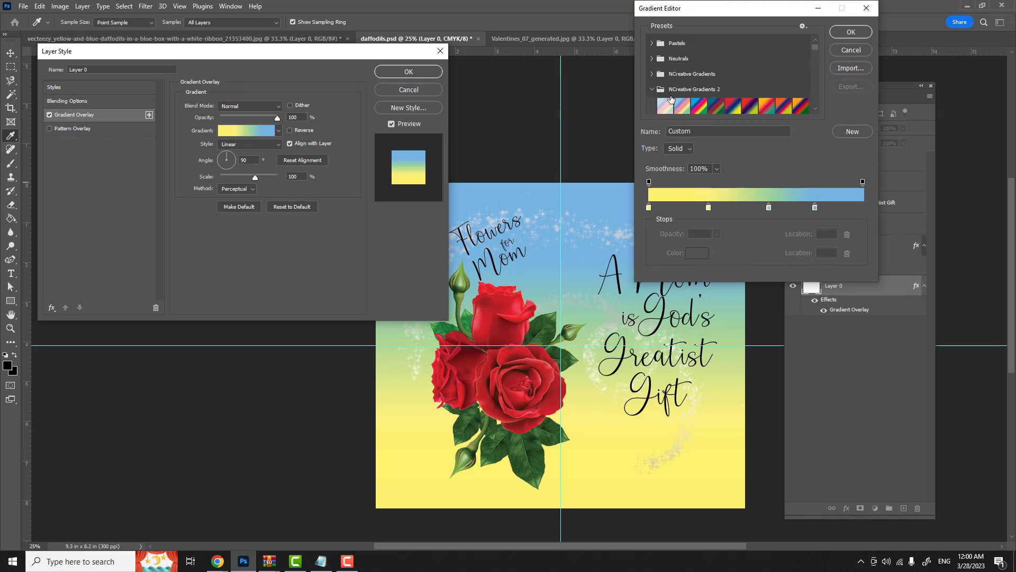
- Try the "Yellow, Pink, Purple" gradient preset on the Layer 0 background
{"action": "scroll", "coordinate": [701, 99], "scroll_direction": "down", "scroll_amount": 3}
{"action": "scroll", "coordinate": [701, 99], "scroll_direction": "down", "scroll_amount": 3}
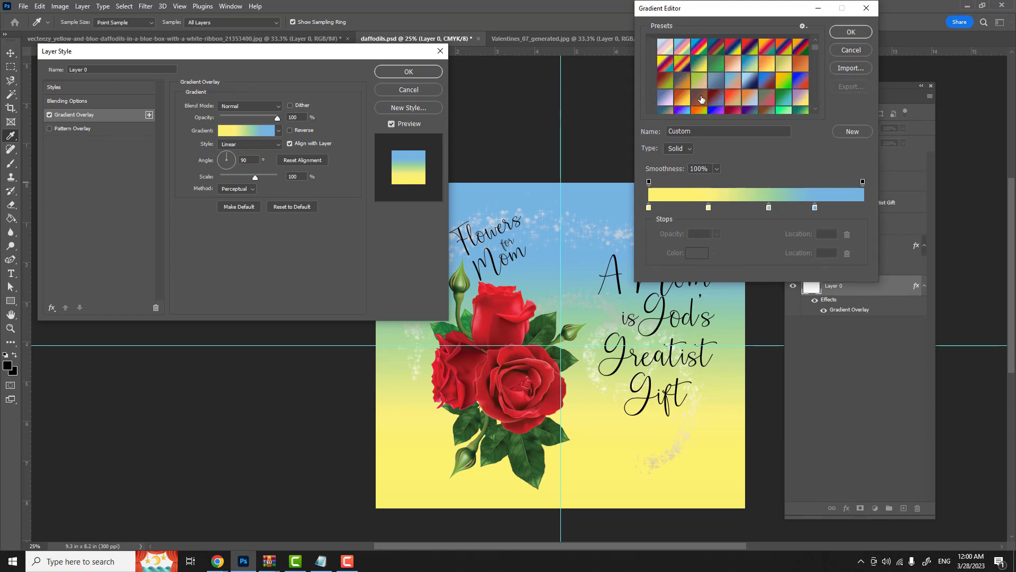
{"action": "scroll", "coordinate": [701, 99], "scroll_direction": "down", "scroll_amount": 6}
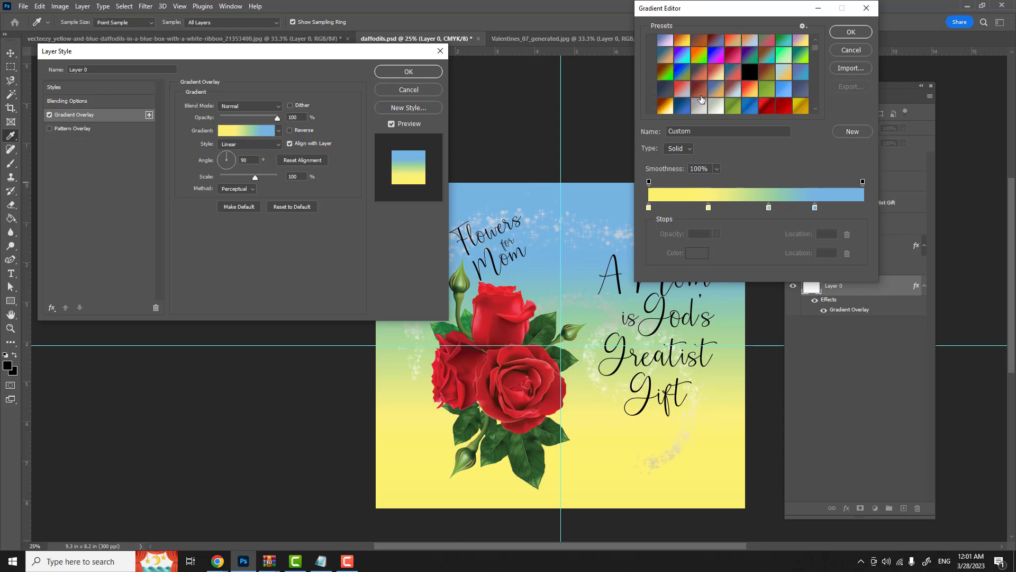
{"action": "scroll", "coordinate": [702, 99], "scroll_direction": "down", "scroll_amount": 4}
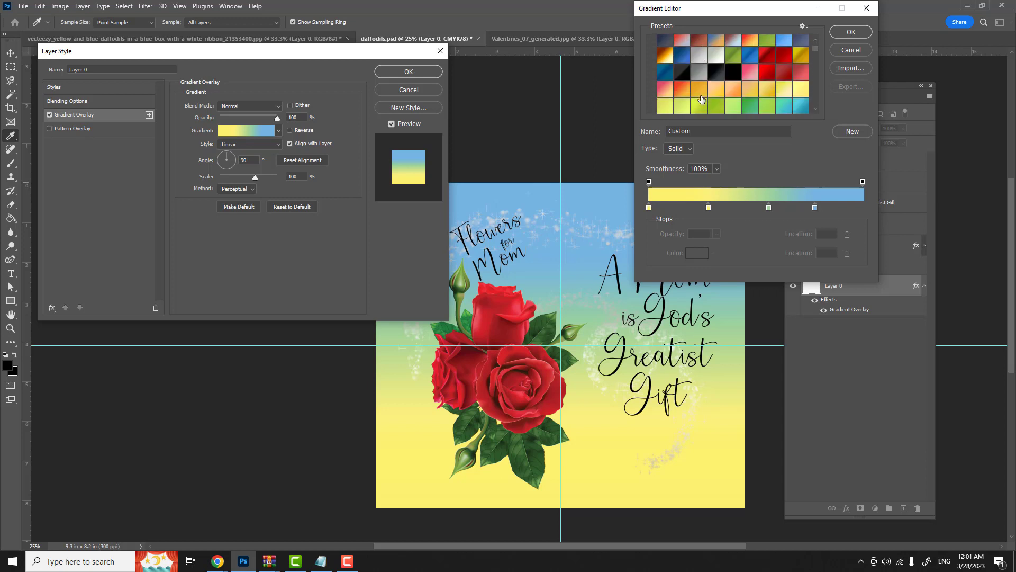
{"action": "scroll", "coordinate": [701, 99], "scroll_direction": "down", "scroll_amount": 3}
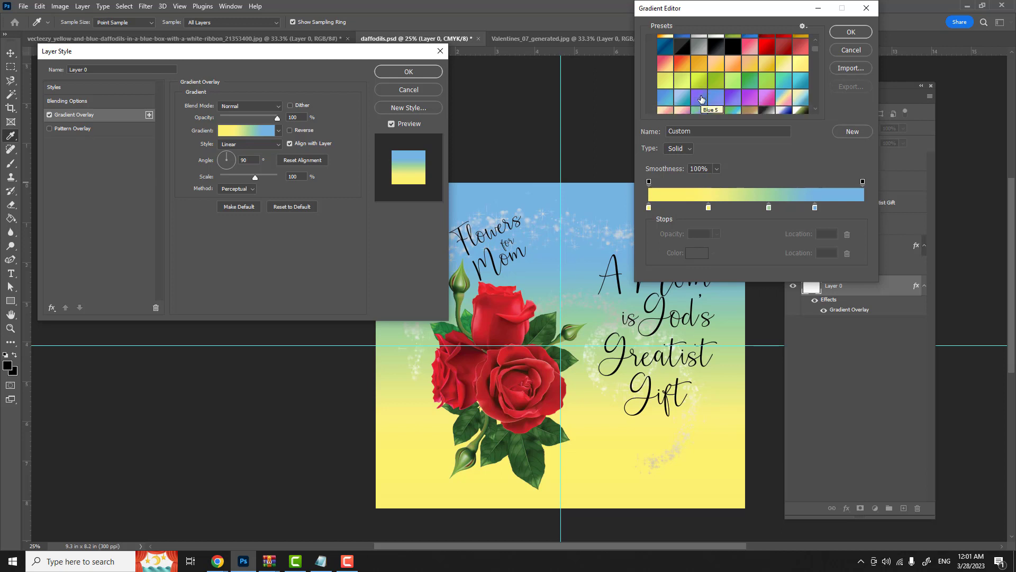
{"action": "left_click", "coordinate": [682, 85]}
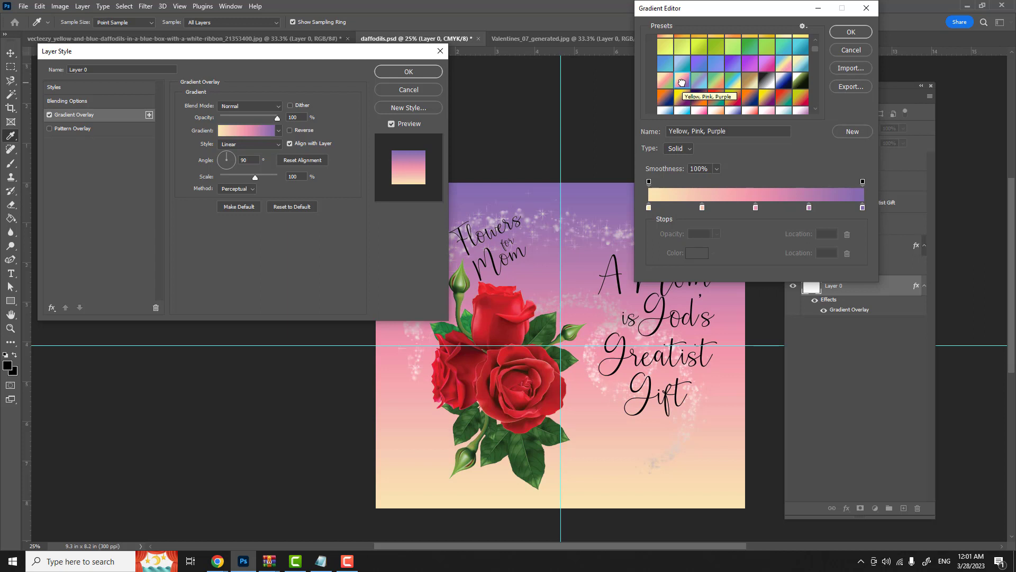
- Try the BrightViolet_CC gradient preset on the Layer 0 background
{"action": "scroll", "coordinate": [682, 85], "scroll_direction": "down", "scroll_amount": 2}
{"action": "scroll", "coordinate": [683, 86], "scroll_direction": "down", "scroll_amount": 8}
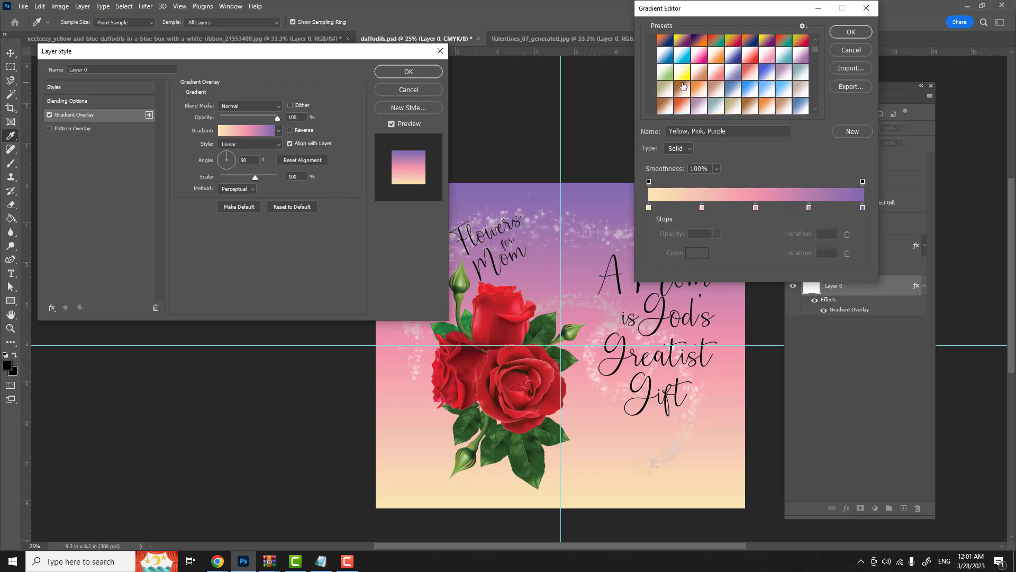
{"action": "scroll", "coordinate": [682, 86], "scroll_direction": "down", "scroll_amount": 2}
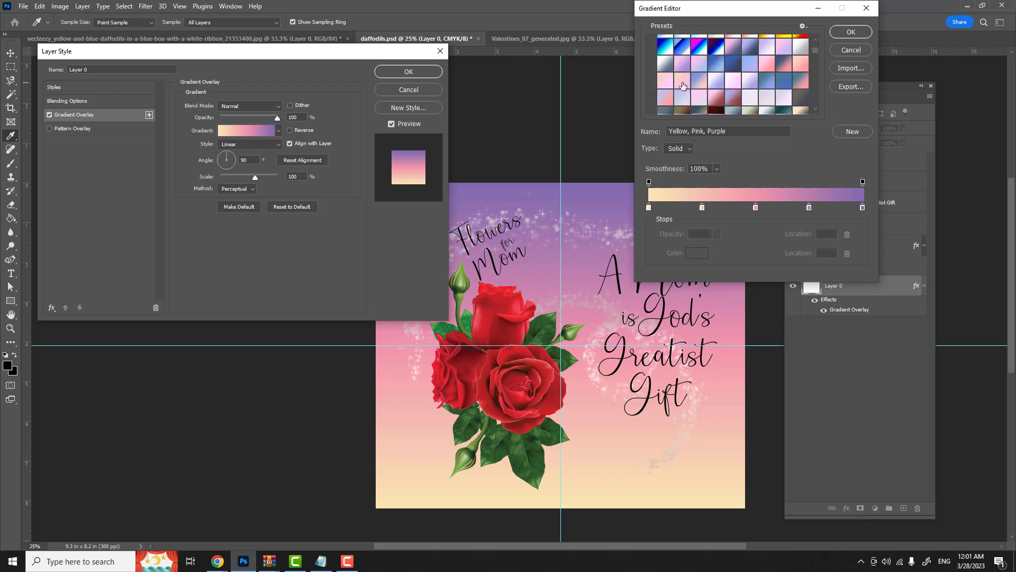
{"action": "scroll", "coordinate": [683, 85], "scroll_direction": "down", "scroll_amount": 8}
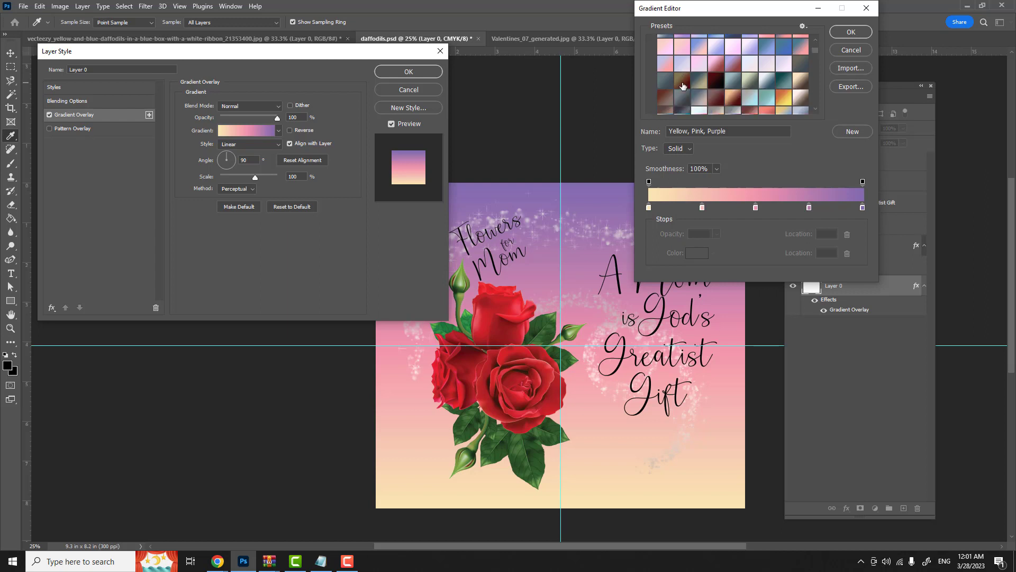
{"action": "scroll", "coordinate": [683, 86], "scroll_direction": "down", "scroll_amount": 2}
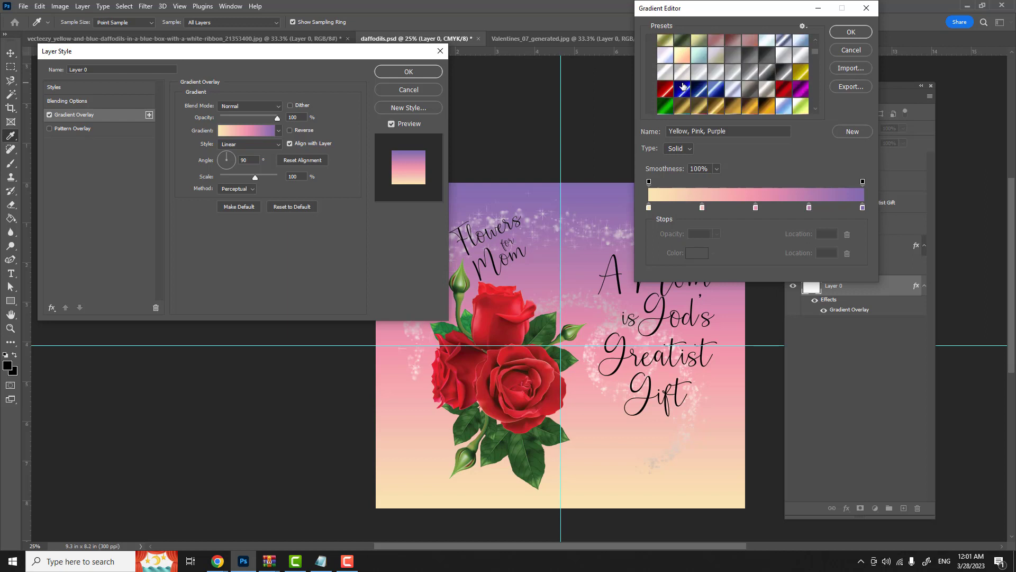
{"action": "scroll", "coordinate": [683, 85], "scroll_direction": "down", "scroll_amount": 2}
{"action": "scroll", "coordinate": [683, 86], "scroll_direction": "down", "scroll_amount": 3}
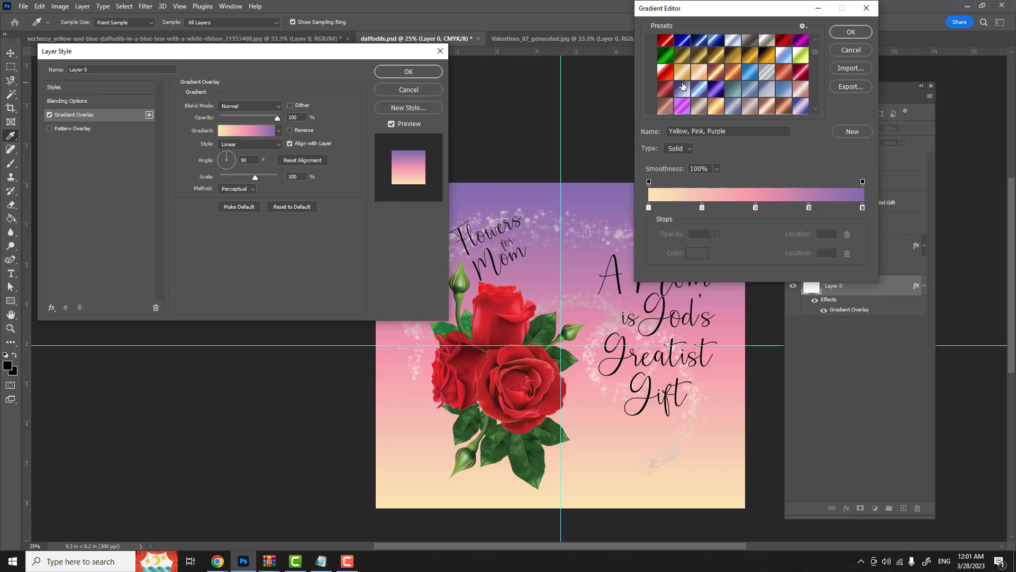
{"action": "left_click", "coordinate": [684, 95]}
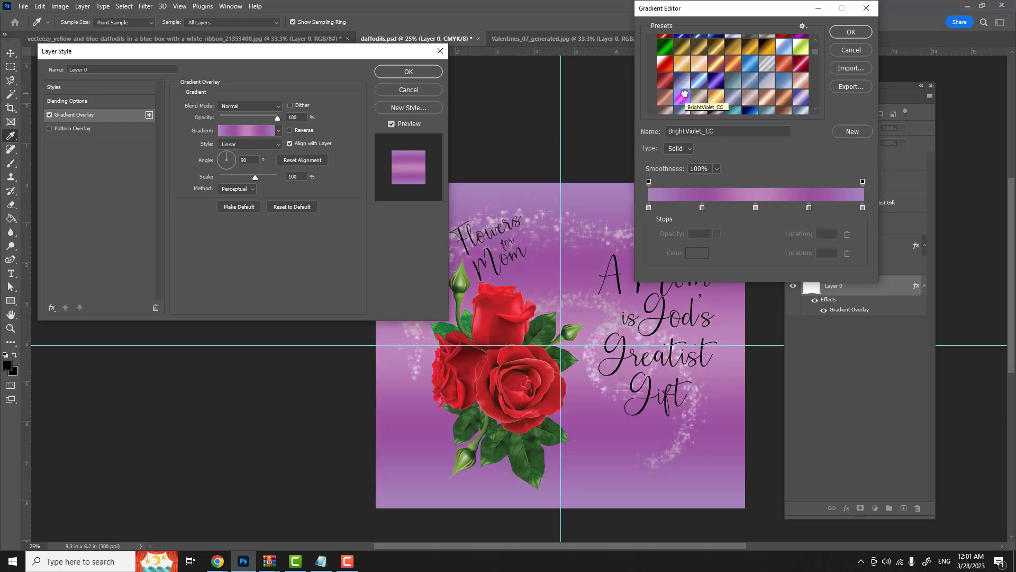
- Try the SN_FuschiaFantasy and SN_HotFlashes gradient presets on the Layer 0 background
{"action": "scroll", "coordinate": [684, 95], "scroll_direction": "down", "scroll_amount": 10}
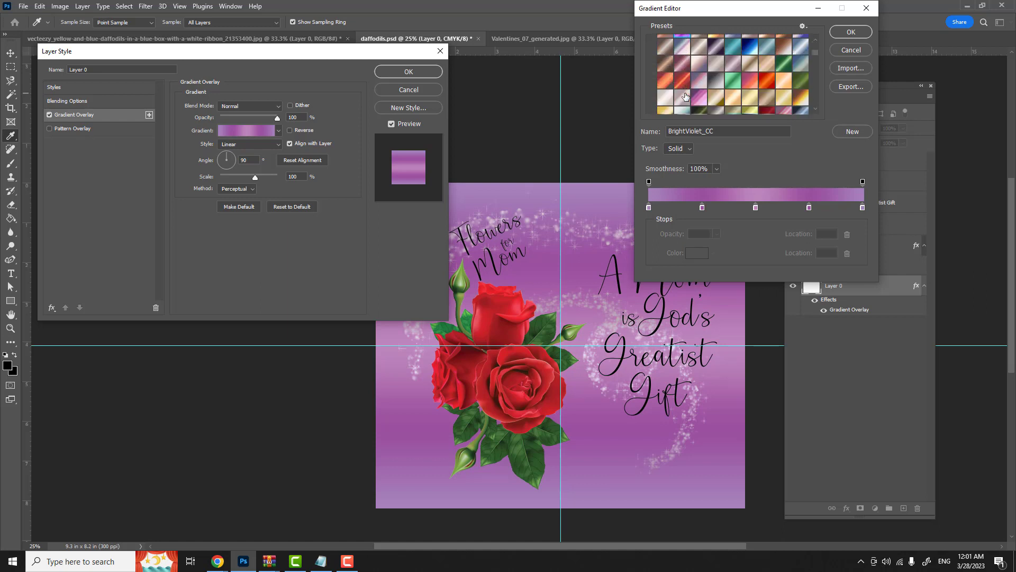
{"action": "left_click", "coordinate": [700, 95]}
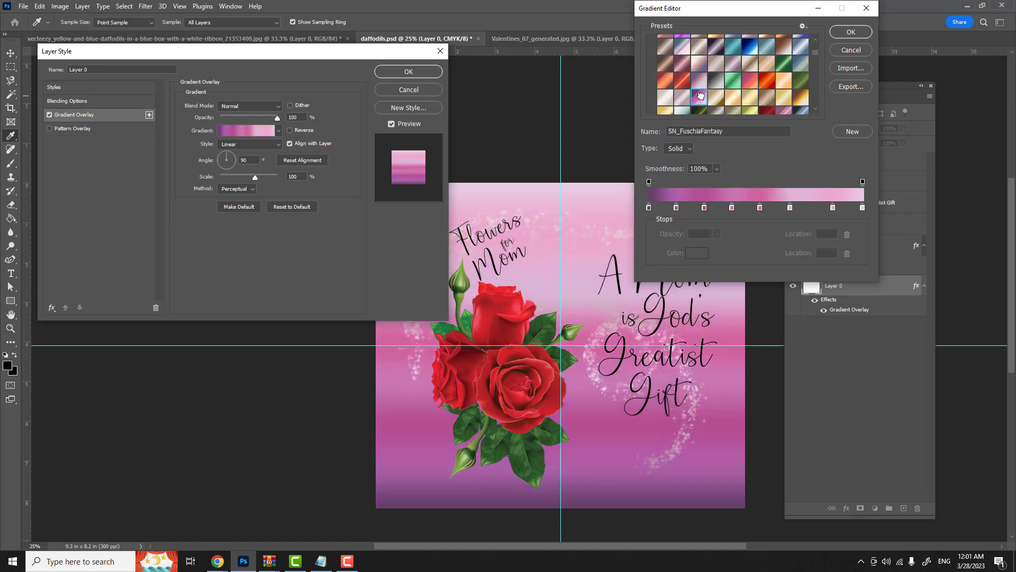
{"action": "scroll", "coordinate": [701, 95], "scroll_direction": "down", "scroll_amount": 1}
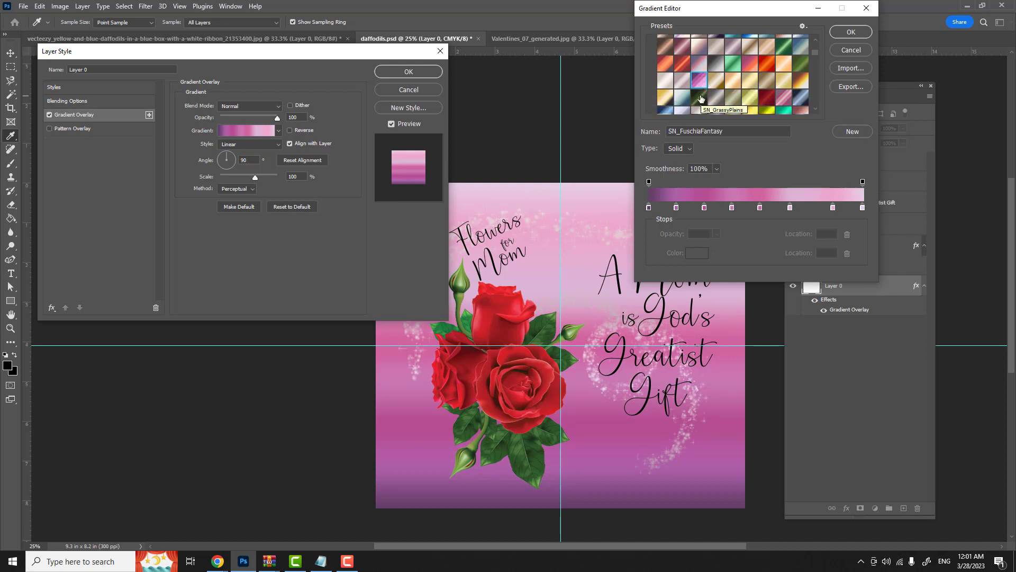
{"action": "left_click", "coordinate": [781, 98]}
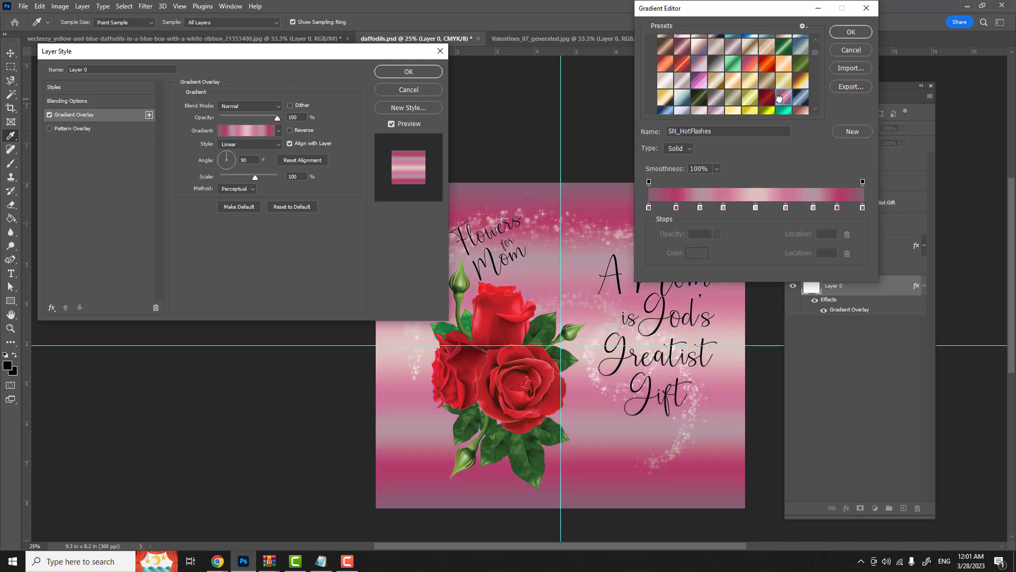
- Set Layer 0's Gradient Overlay to the VioletLight_CC gradient preset
{"action": "scroll", "coordinate": [724, 103], "scroll_direction": "down", "scroll_amount": 3}
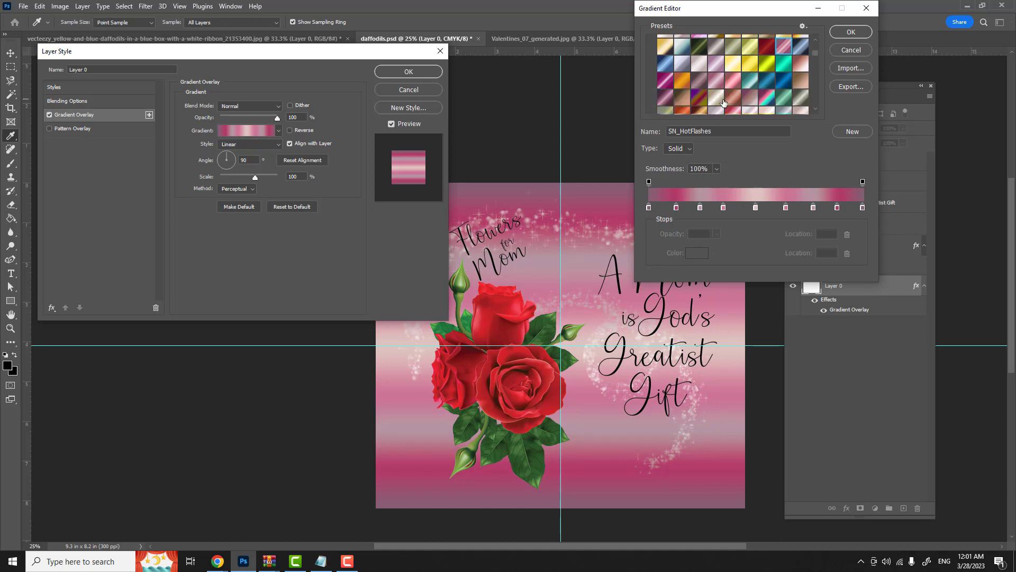
{"action": "scroll", "coordinate": [724, 102], "scroll_direction": "down", "scroll_amount": 5}
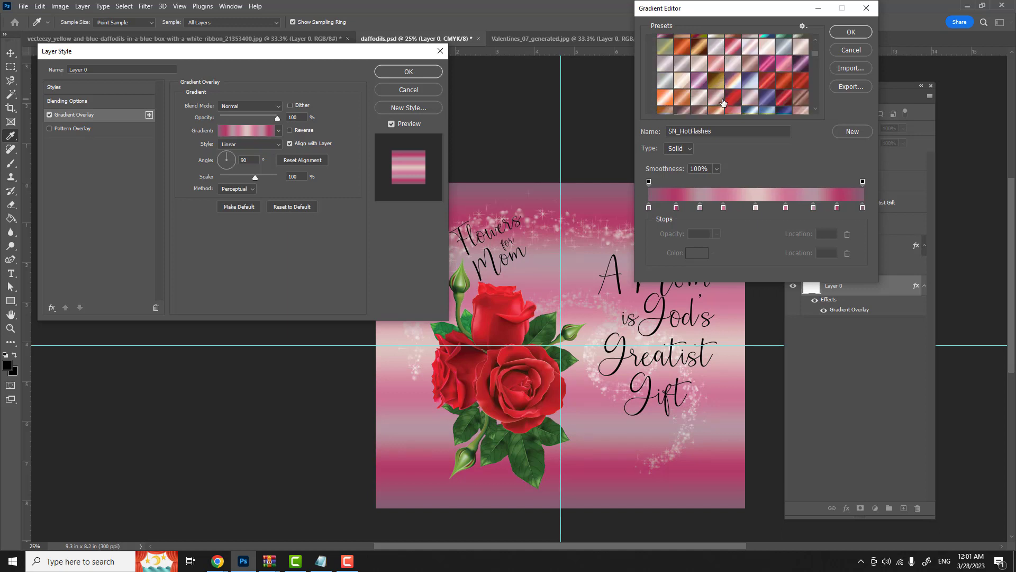
{"action": "scroll", "coordinate": [724, 103], "scroll_direction": "down", "scroll_amount": 5}
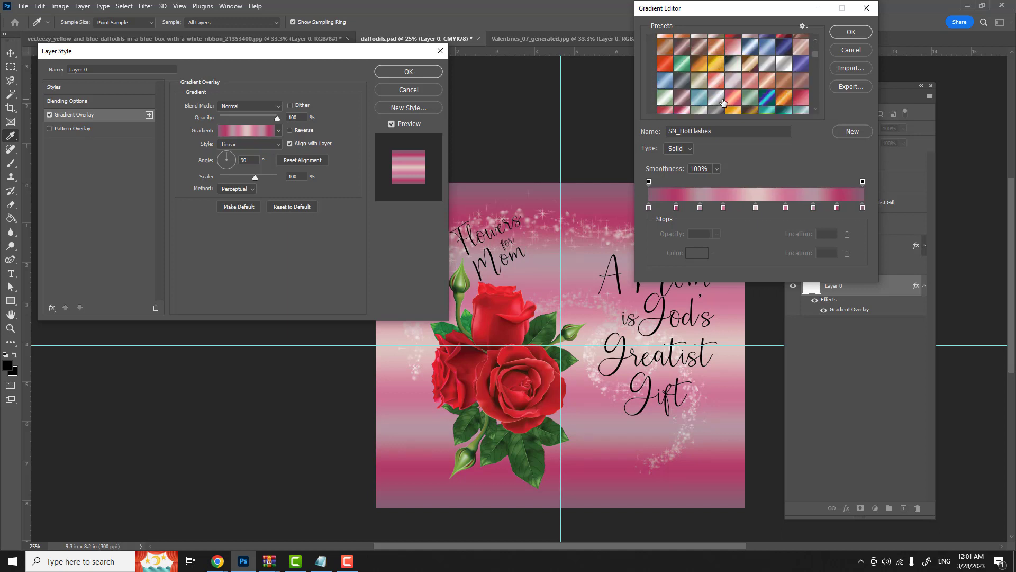
{"action": "scroll", "coordinate": [724, 103], "scroll_direction": "down", "scroll_amount": 1}
{"action": "scroll", "coordinate": [724, 103], "scroll_direction": "down", "scroll_amount": 1}
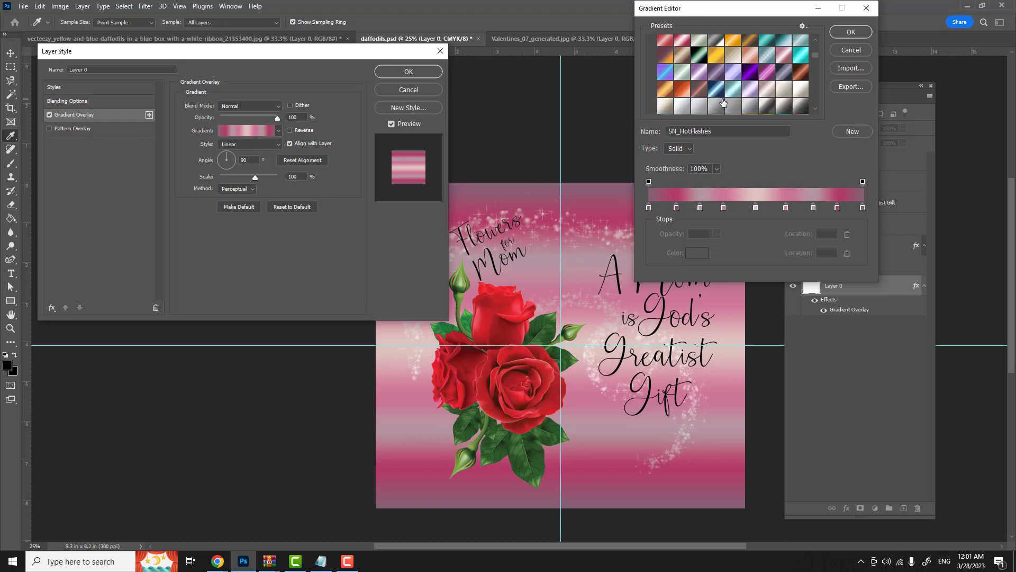
{"action": "left_click", "coordinate": [749, 74]}
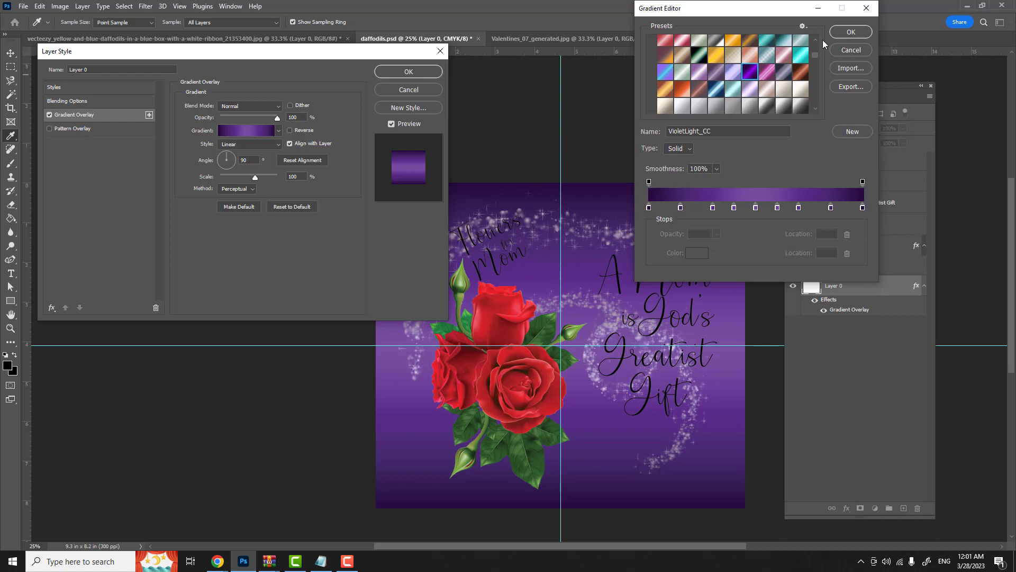
{"action": "left_click", "coordinate": [850, 32]}
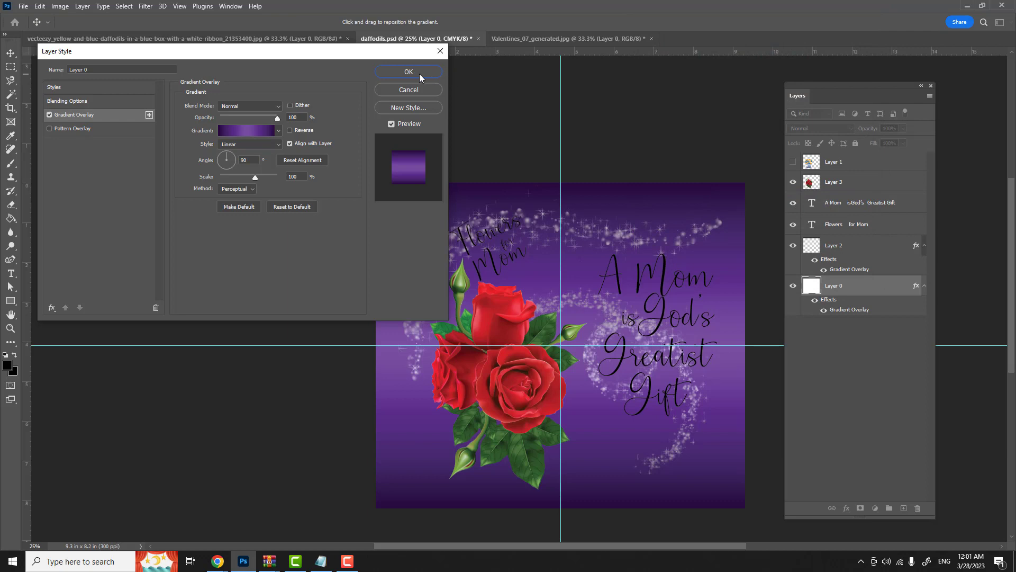
- Accept Layer 0's gradient and replace Layer 2's Gradient Overlay with a black (000000) Color Overlay
{"action": "left_click", "coordinate": [409, 72]}
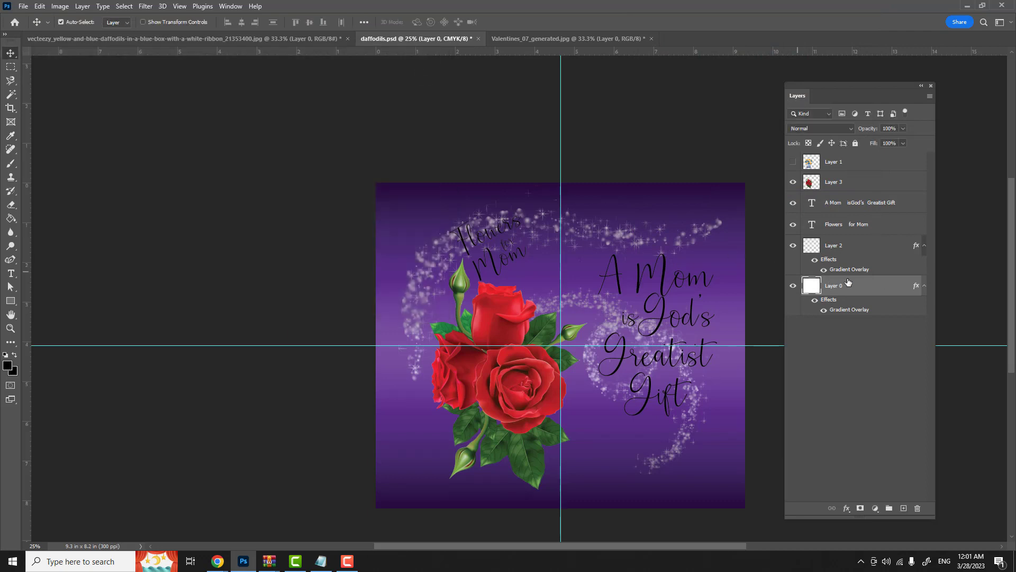
{"action": "left_click", "coordinate": [850, 247]}
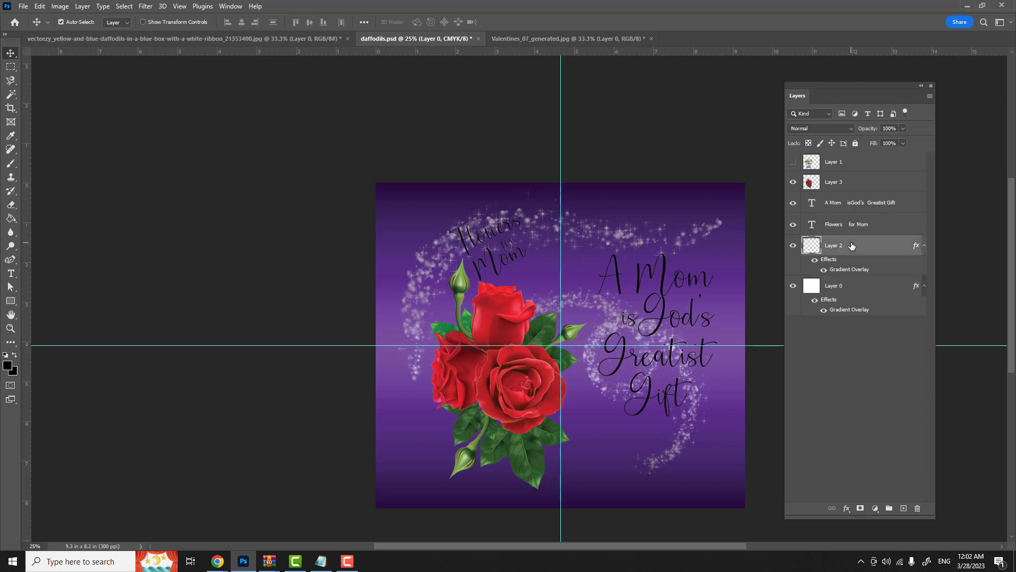
{"action": "double_click", "coordinate": [852, 246]}
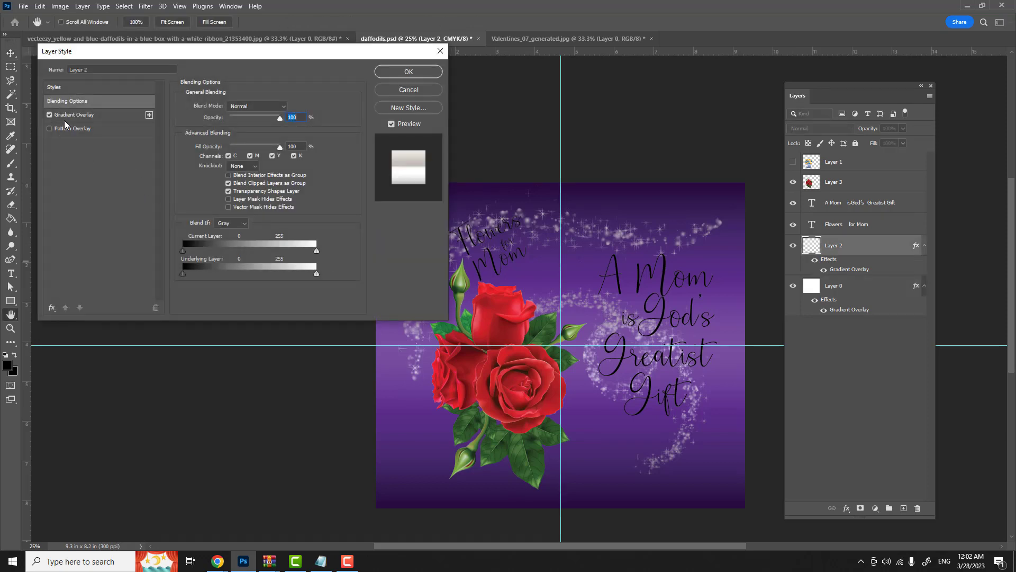
{"action": "left_click", "coordinate": [49, 114]}
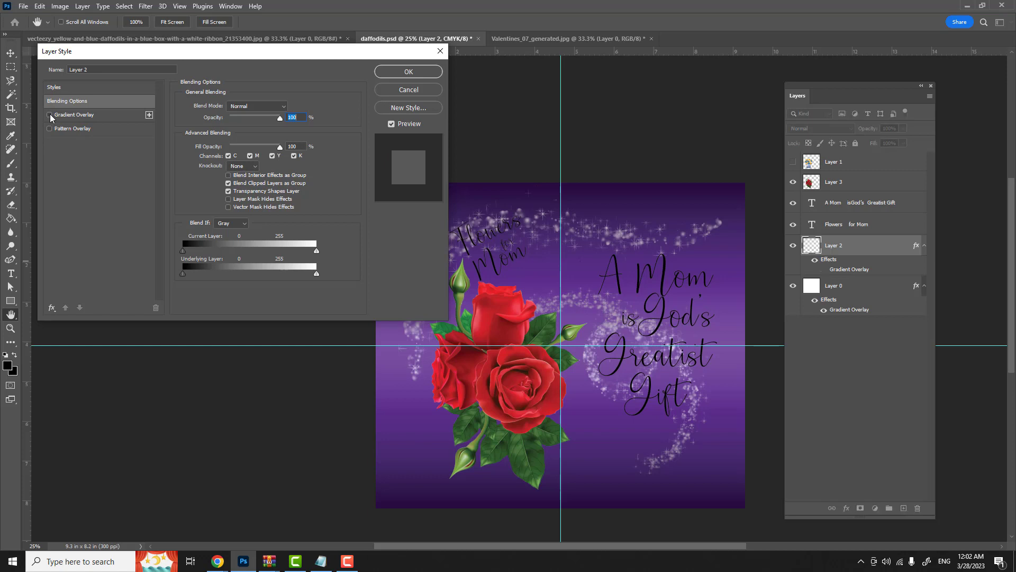
{"action": "left_click", "coordinate": [52, 309]}
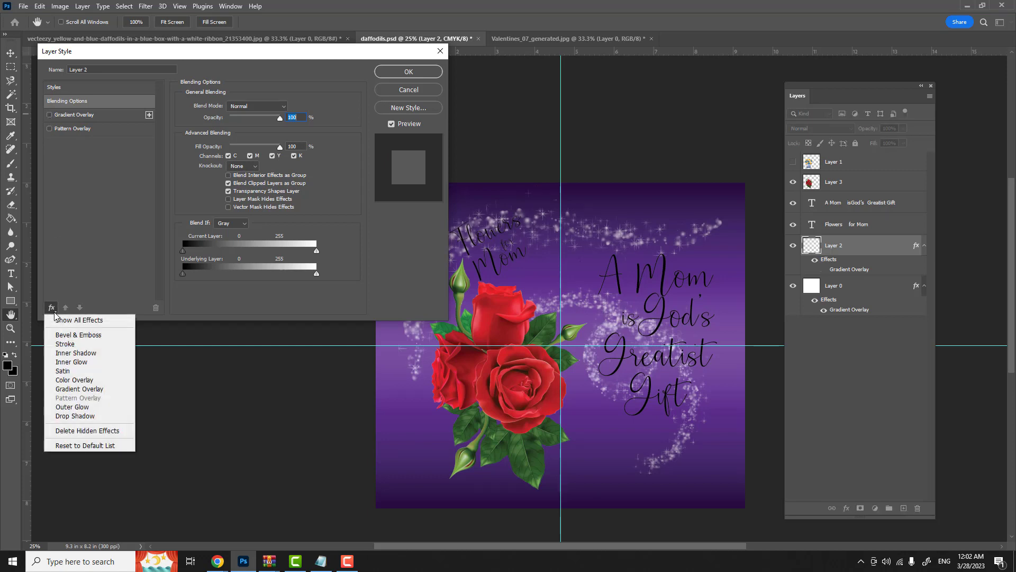
{"action": "left_click", "coordinate": [71, 380]}
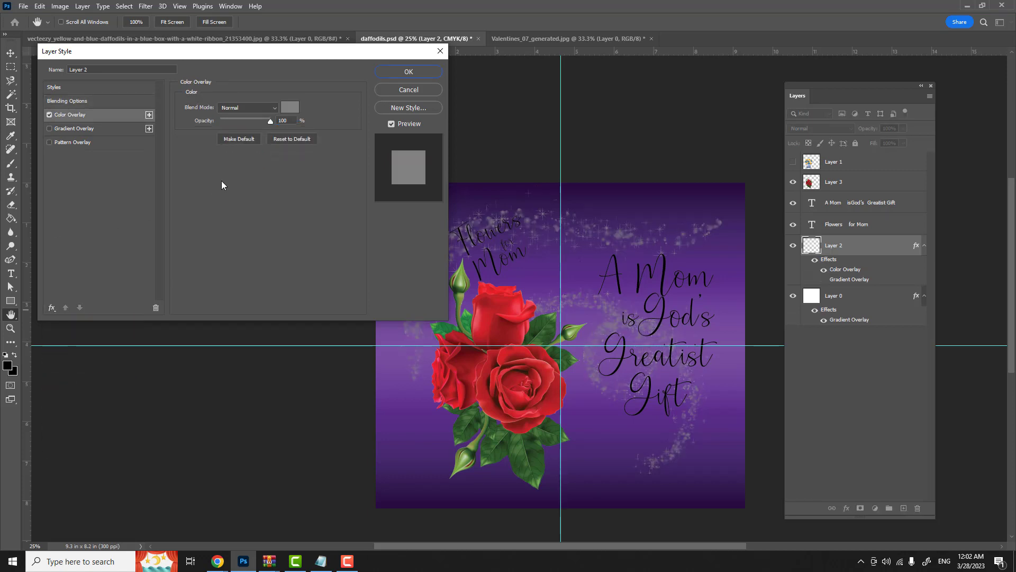
{"action": "left_click", "coordinate": [291, 109]}
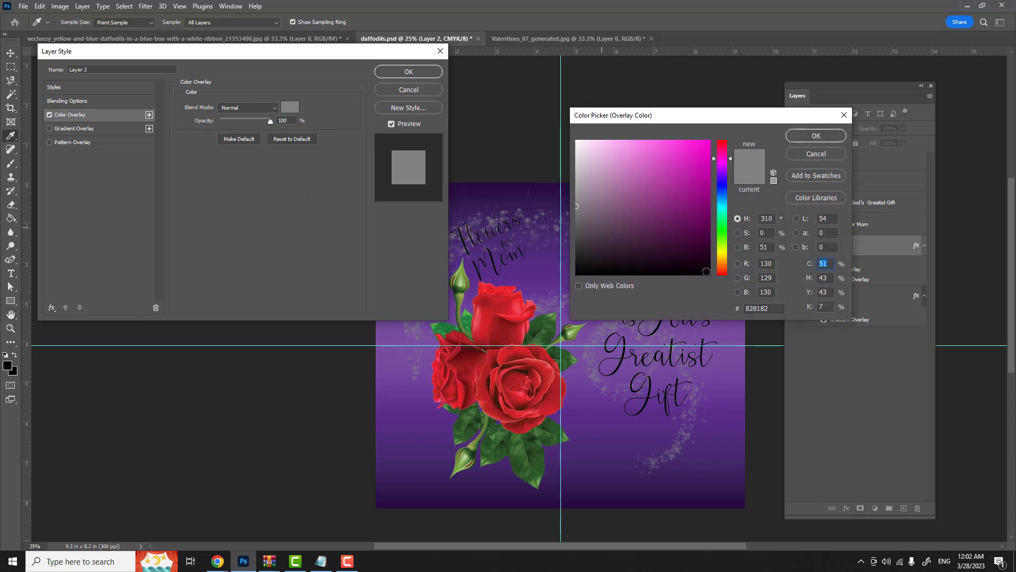
{"action": "left_click", "coordinate": [709, 275]}
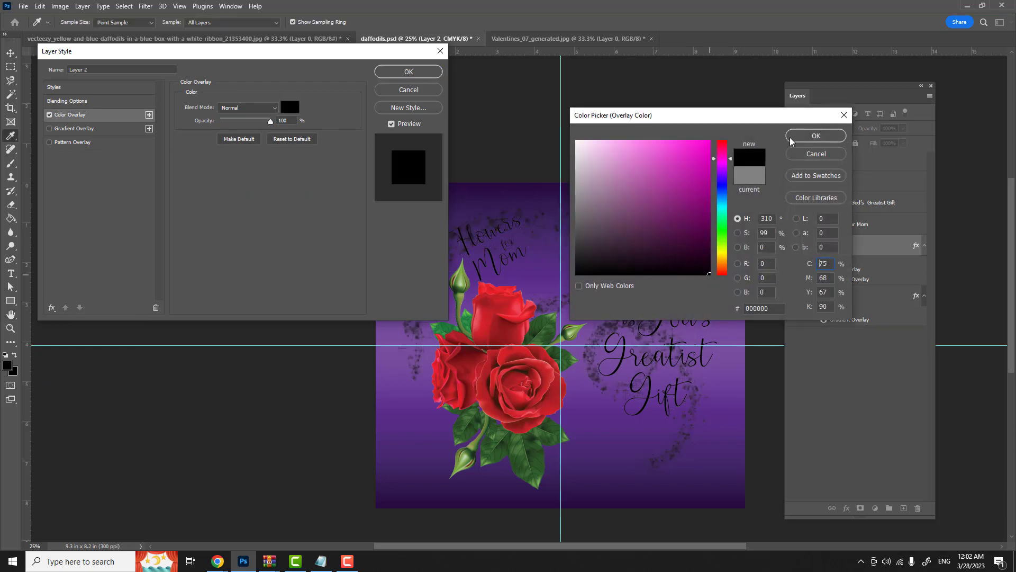
{"action": "left_click", "coordinate": [816, 136]}
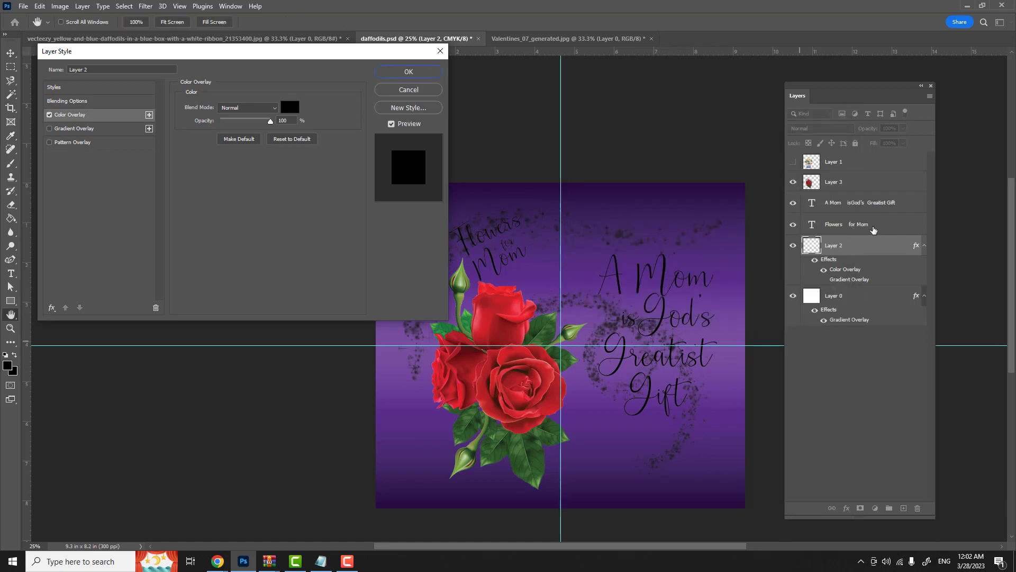
{"action": "left_click", "coordinate": [401, 74]}
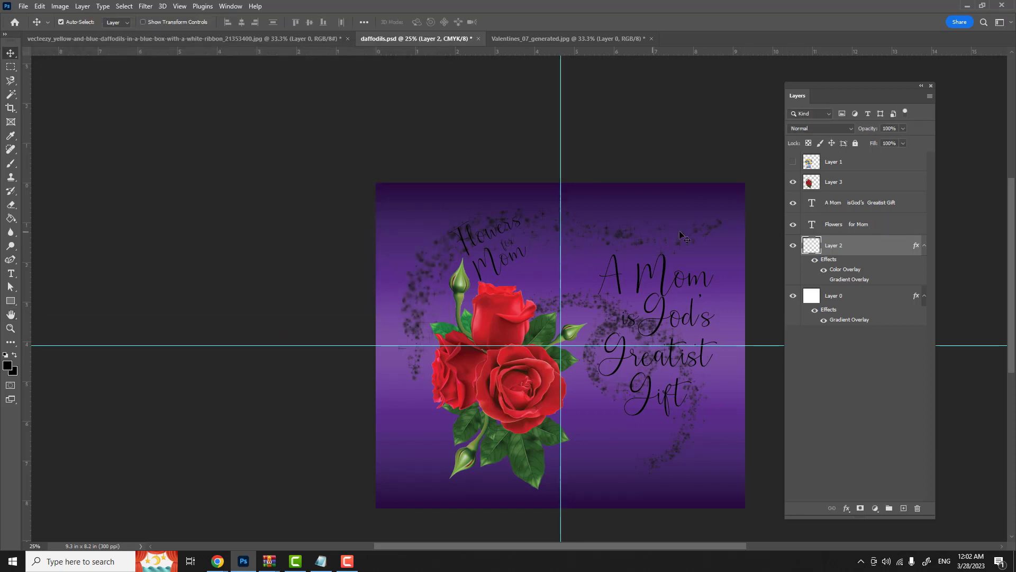
- Group the "Flowers for Mom" and "A Mom isGod's Greatist Gift" text layers
{"action": "left_click", "coordinate": [879, 225]}
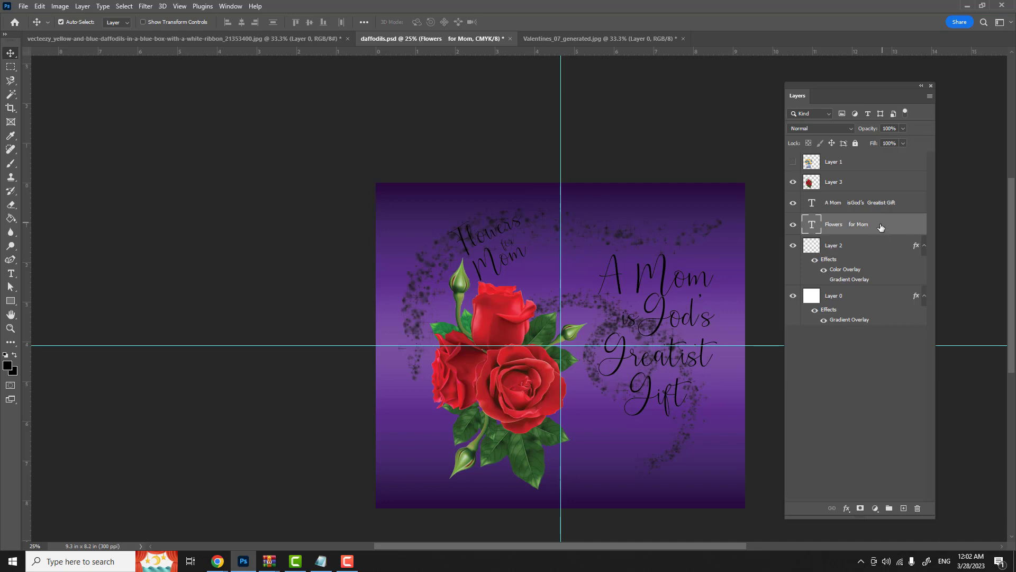
{"action": "left_click", "coordinate": [871, 204], "text": "ctrl"}
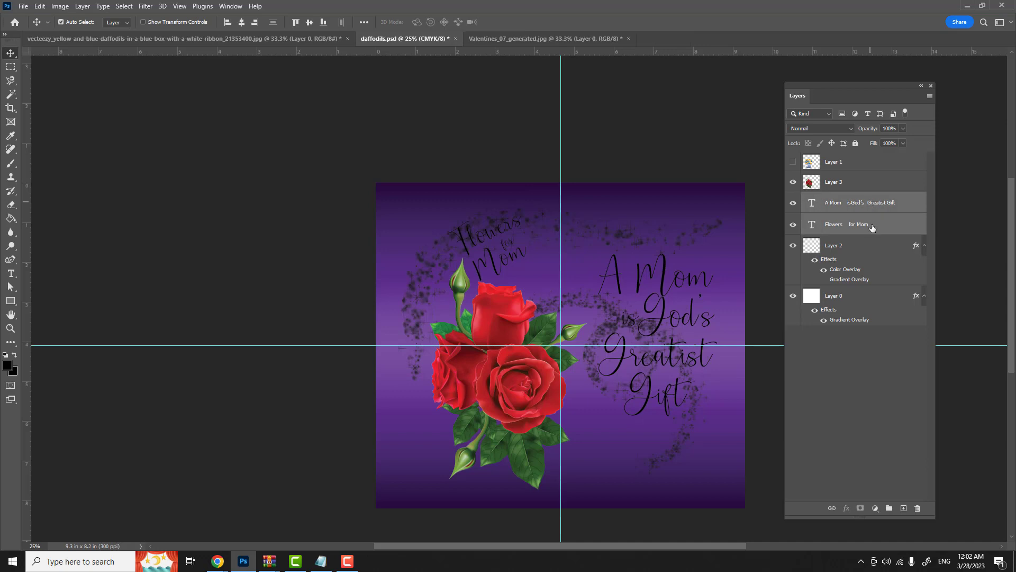
{"action": "key", "text": "ctrl+g"}
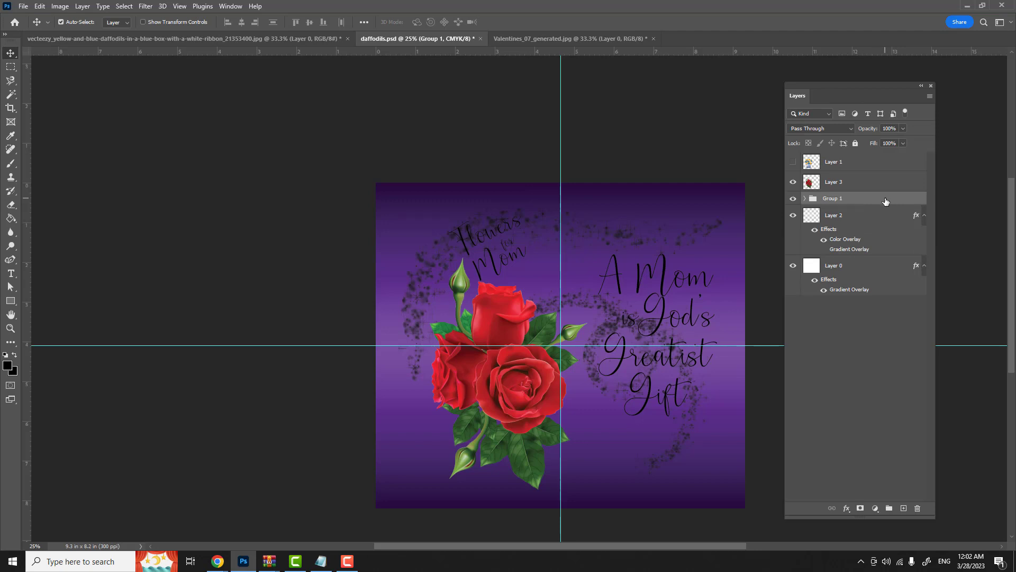
- Add a near-white (fcfefd) Color Overlay to the group containing the two text layers
{"action": "double_click", "coordinate": [886, 201]}
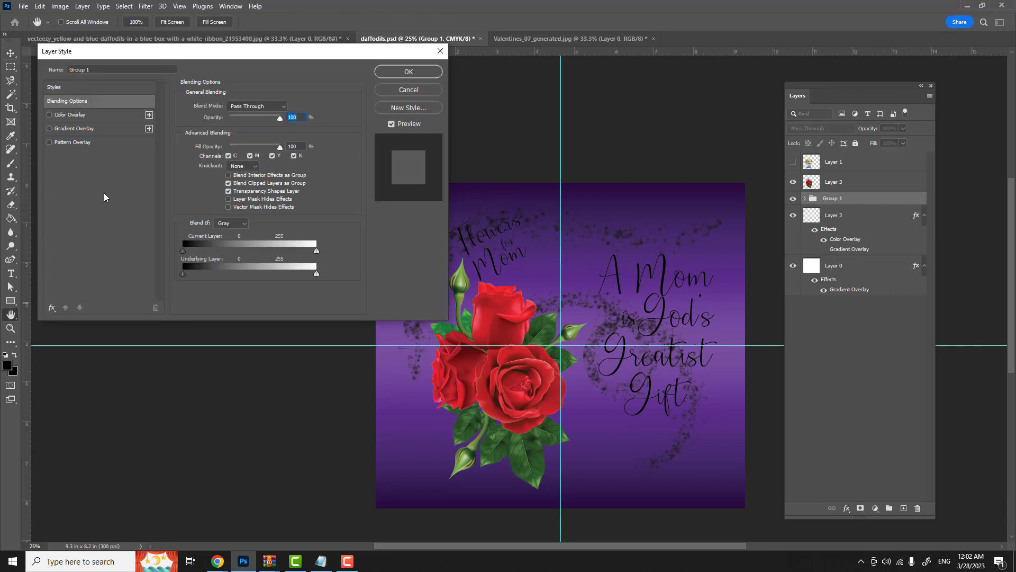
{"action": "left_click", "coordinate": [61, 115]}
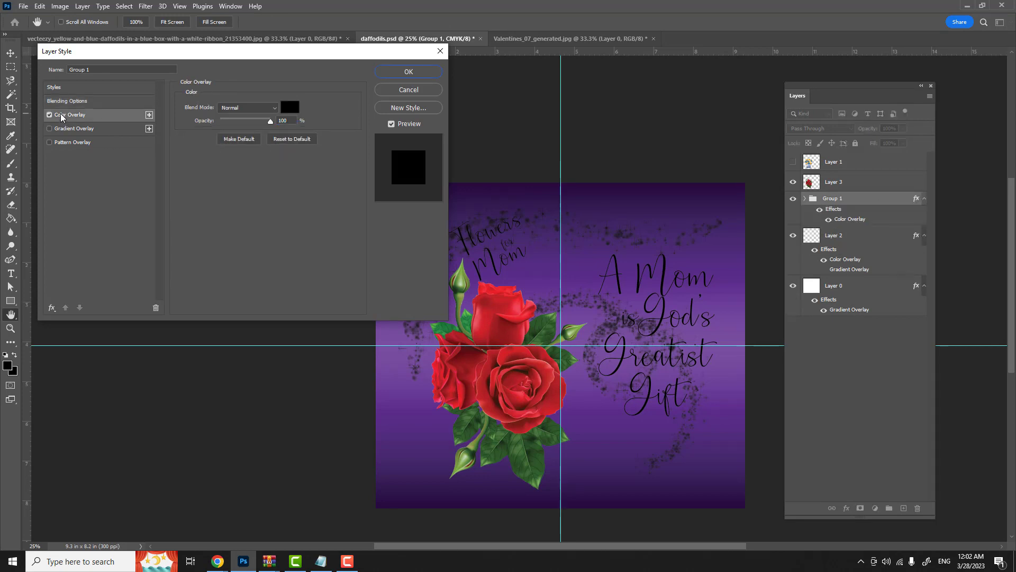
{"action": "left_click", "coordinate": [291, 109]}
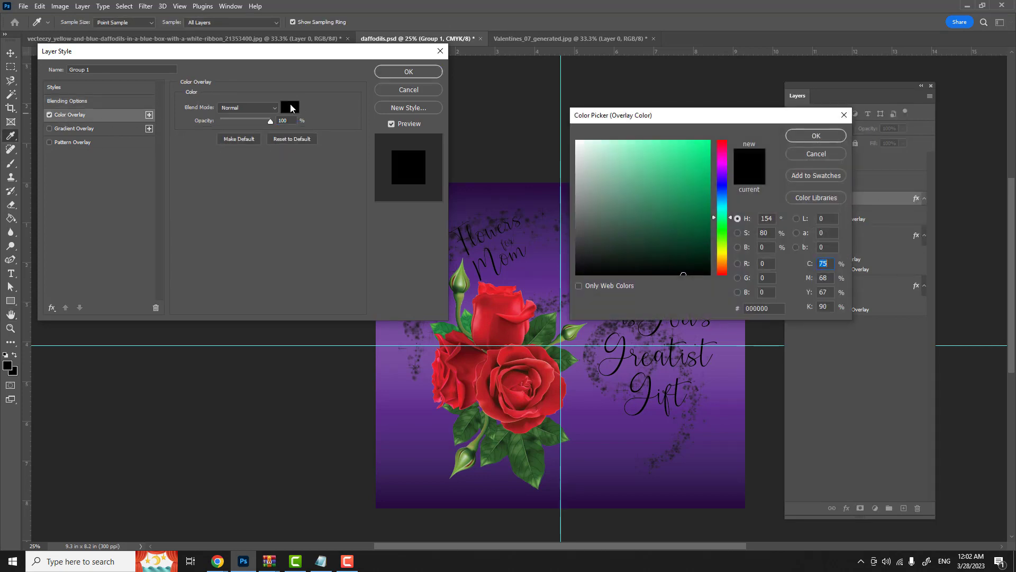
{"action": "left_click", "coordinate": [577, 141]}
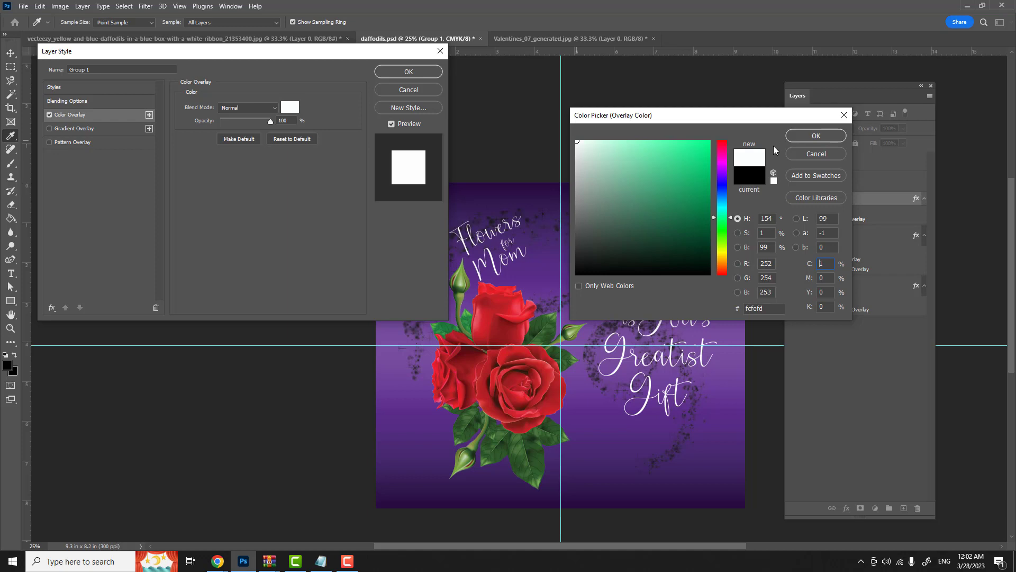
{"action": "left_click", "coordinate": [800, 138]}
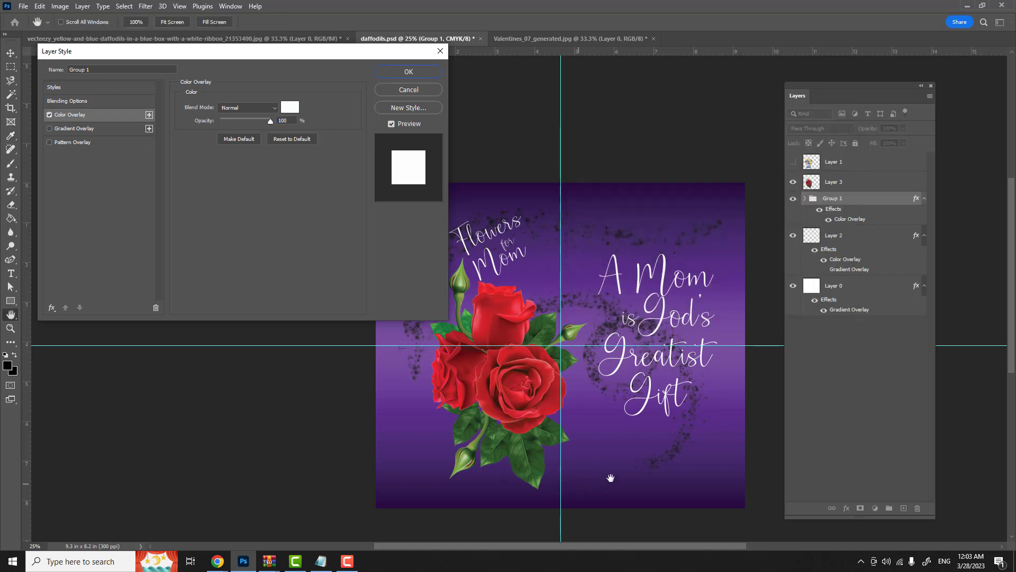
{"action": "left_click", "coordinate": [408, 72]}
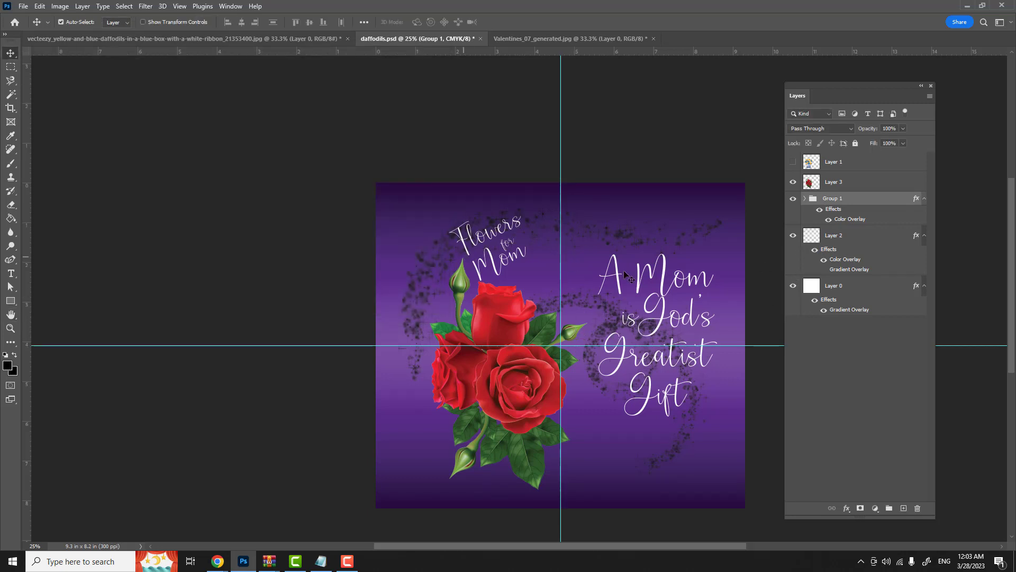
- Reduce the opacity of Layer 2, the black sparkle swirl, to 57%
{"action": "left_click", "coordinate": [859, 237]}
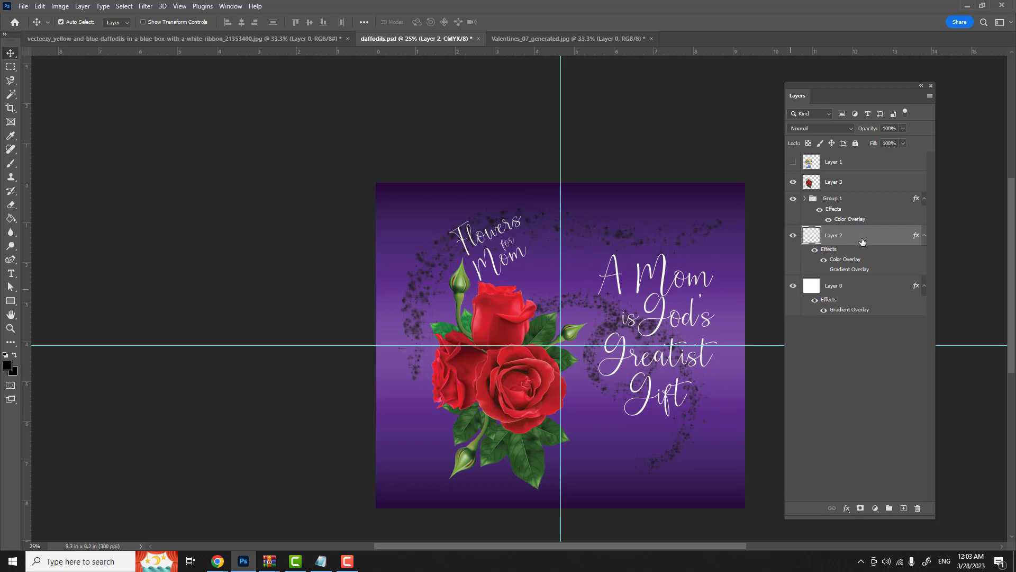
{"action": "left_click", "coordinate": [903, 129]}
{"action": "left_click_drag", "start_coordinate": [886, 141], "coordinate": [872, 146]}
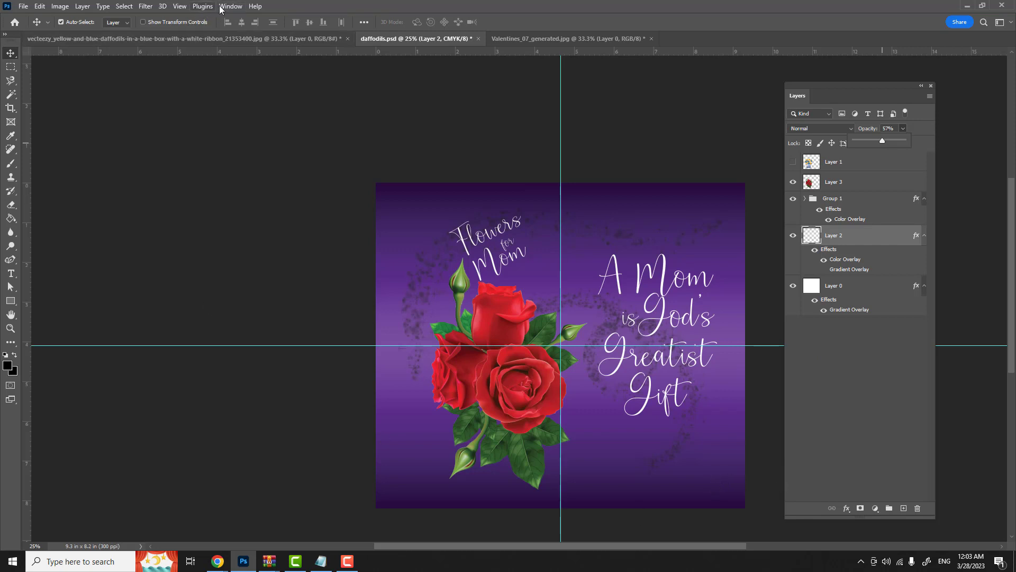
- Clear all guides from the tumbler design
{"action": "left_click", "coordinate": [181, 6]}
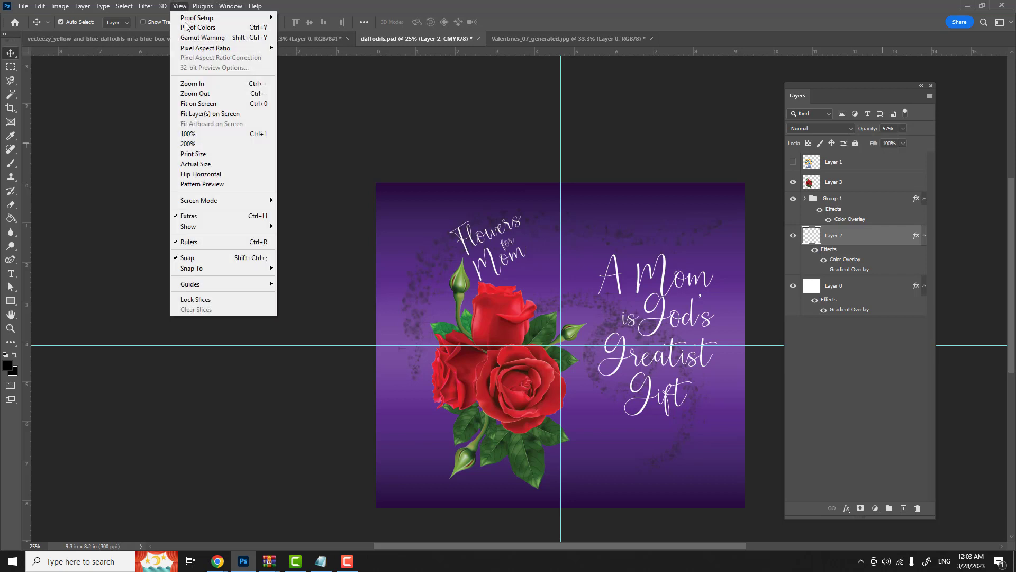
{"action": "mouse_move", "coordinate": [198, 289]}
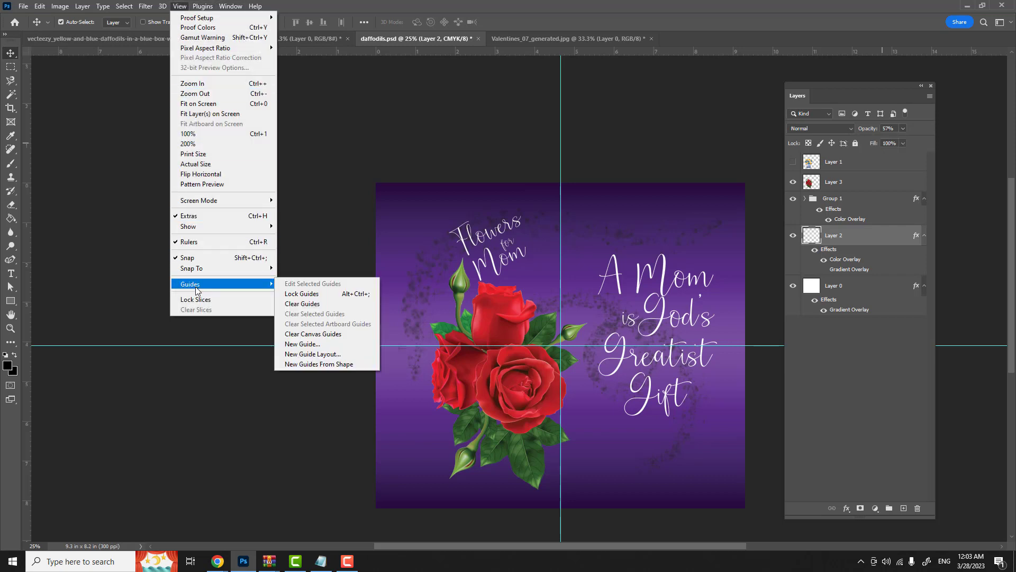
{"action": "left_click", "coordinate": [300, 304]}
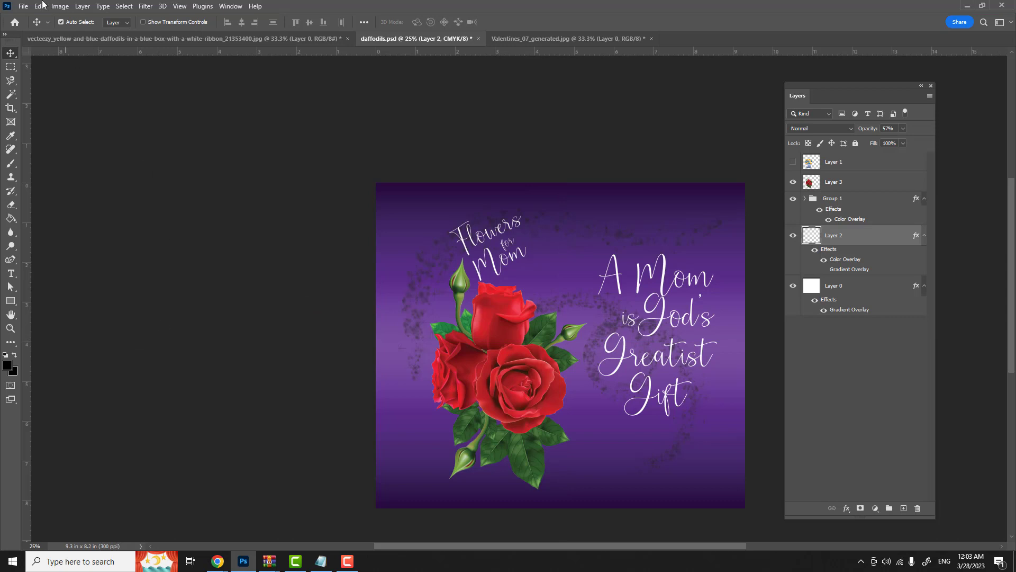
- Export the finished design as a PNG named roses in the tumblers folder
{"action": "left_click", "coordinate": [23, 8]}
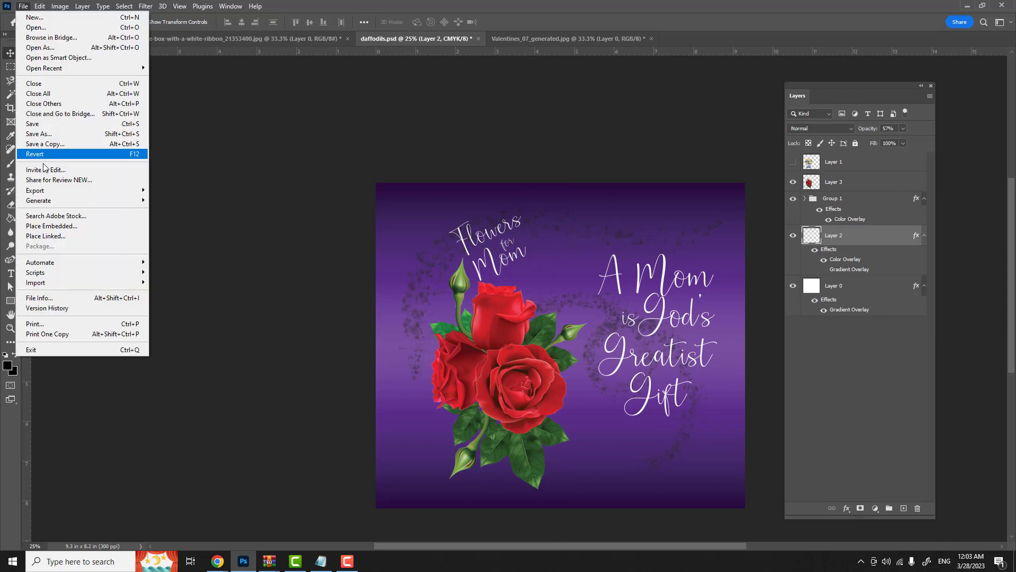
{"action": "mouse_move", "coordinate": [45, 192]}
{"action": "left_click", "coordinate": [162, 192]}
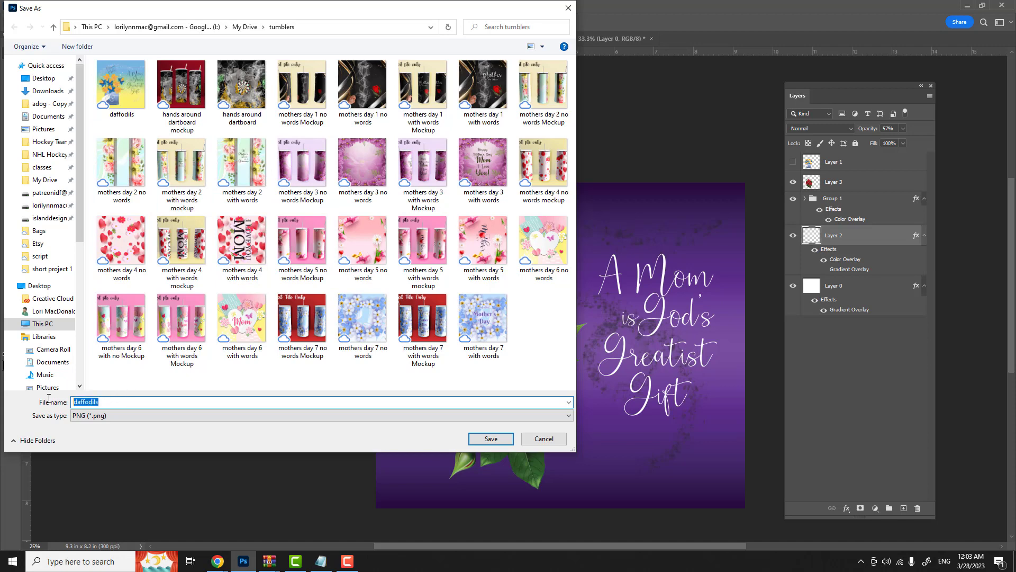
{"action": "type", "text": "roses"}
{"action": "key", "text": "Return"}
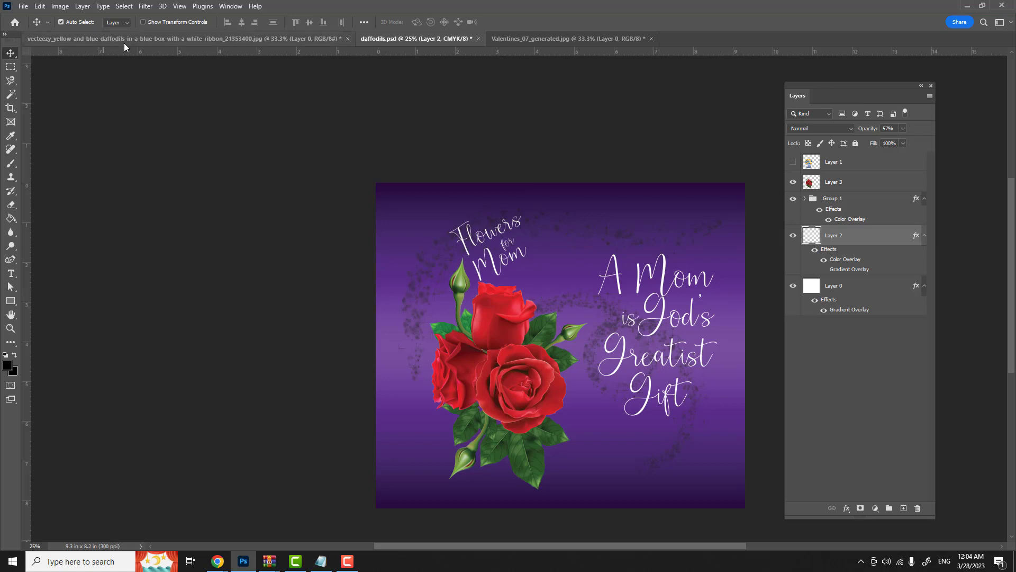
- Close the vecteezy daffodils image, Valentines_07_generated.jpg and daffodils.psd without saving changes
{"action": "left_click", "coordinate": [348, 39]}
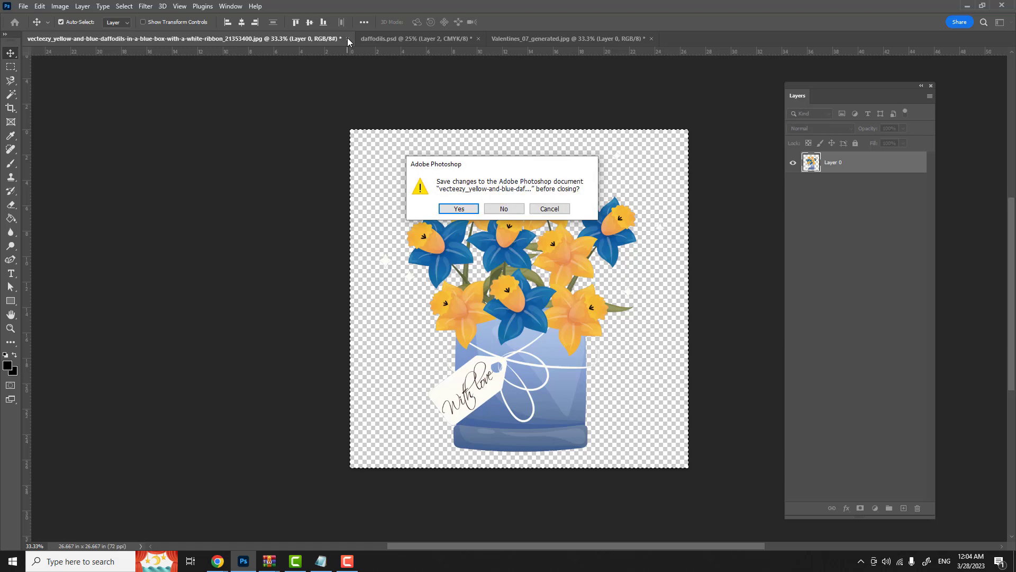
{"action": "left_click", "coordinate": [504, 209]}
{"action": "left_click", "coordinate": [318, 38]}
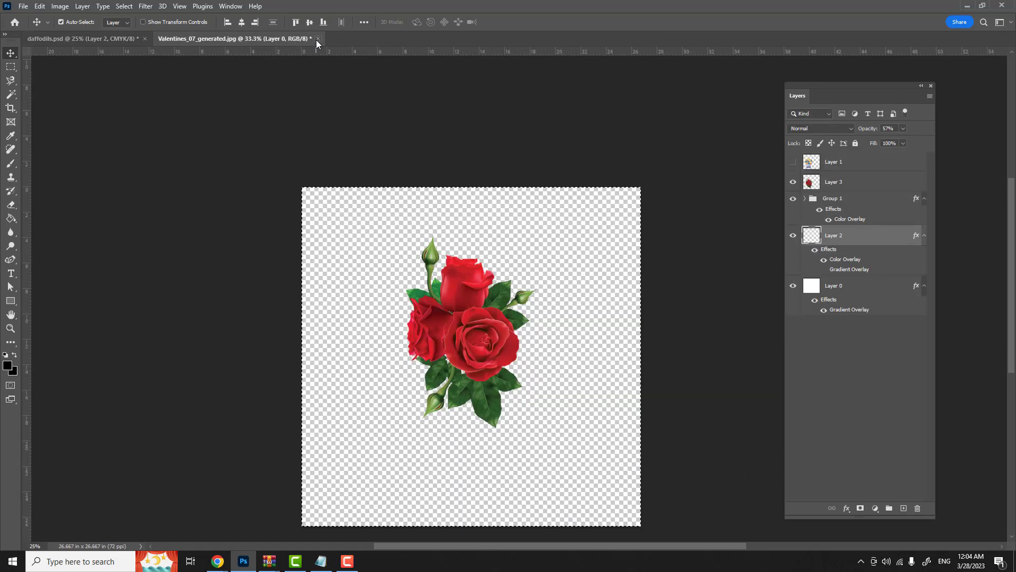
{"action": "left_click", "coordinate": [493, 209]}
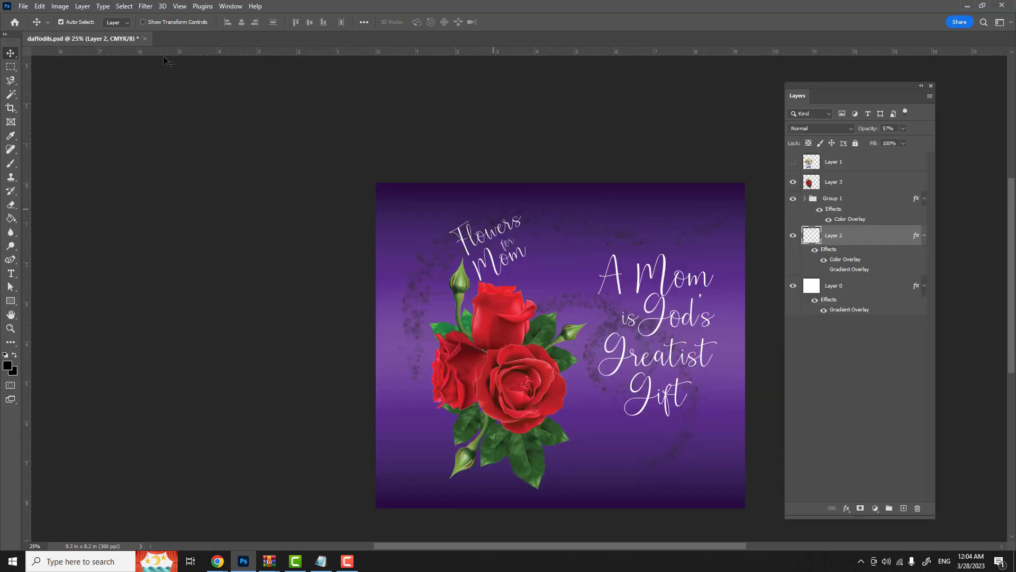
{"action": "left_click", "coordinate": [145, 39]}
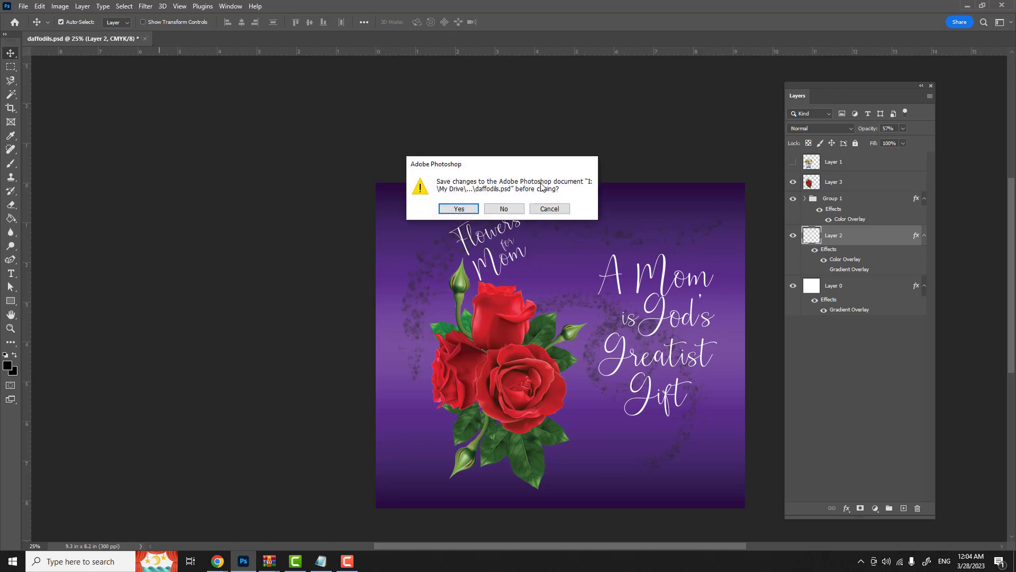
{"action": "left_click", "coordinate": [498, 210]}
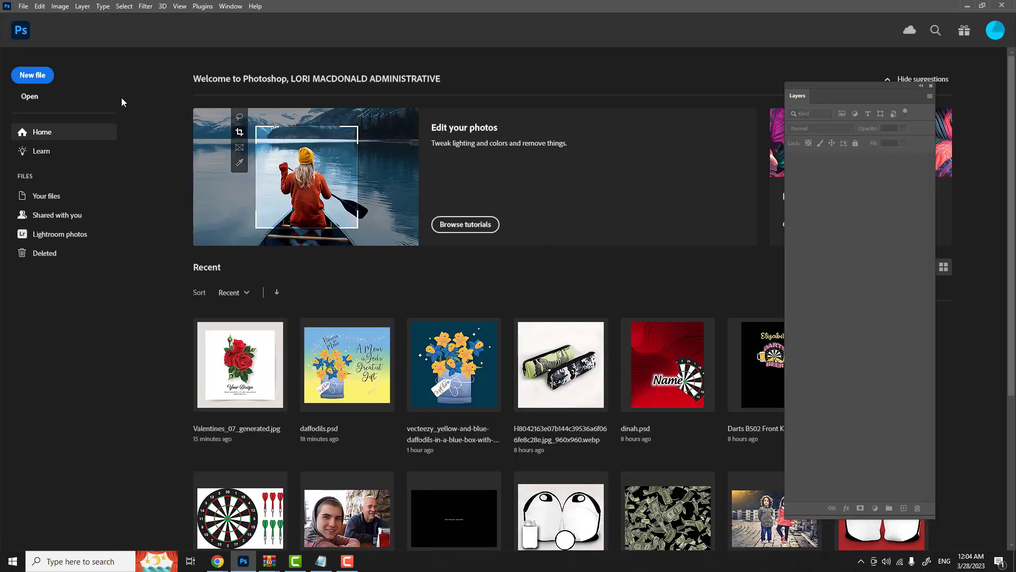
- Load and run the Mockup Maker script from the Tumbler Mockup Maker folder in Documents
{"action": "left_click", "coordinate": [23, 7]}
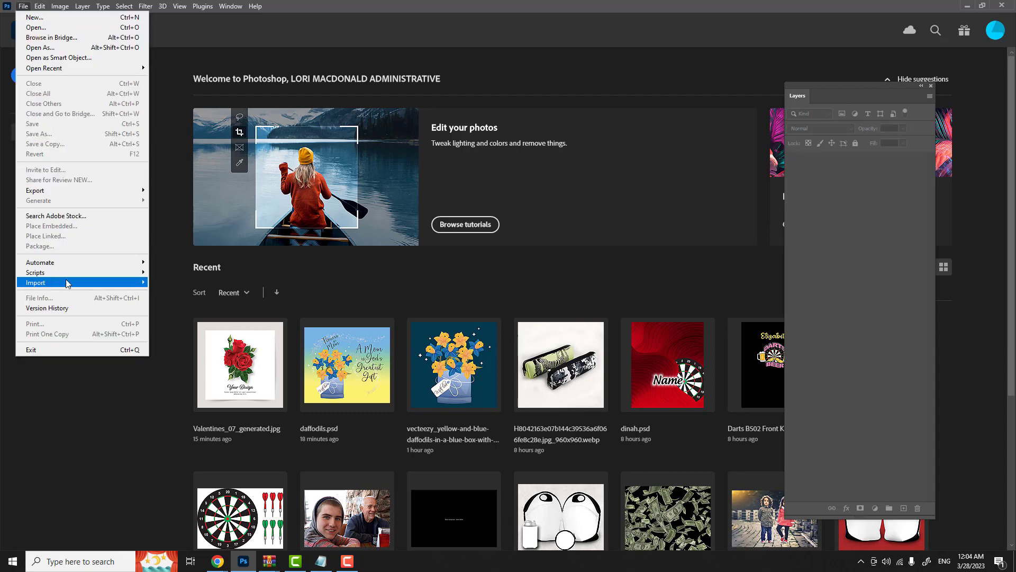
{"action": "mouse_move", "coordinate": [99, 272]}
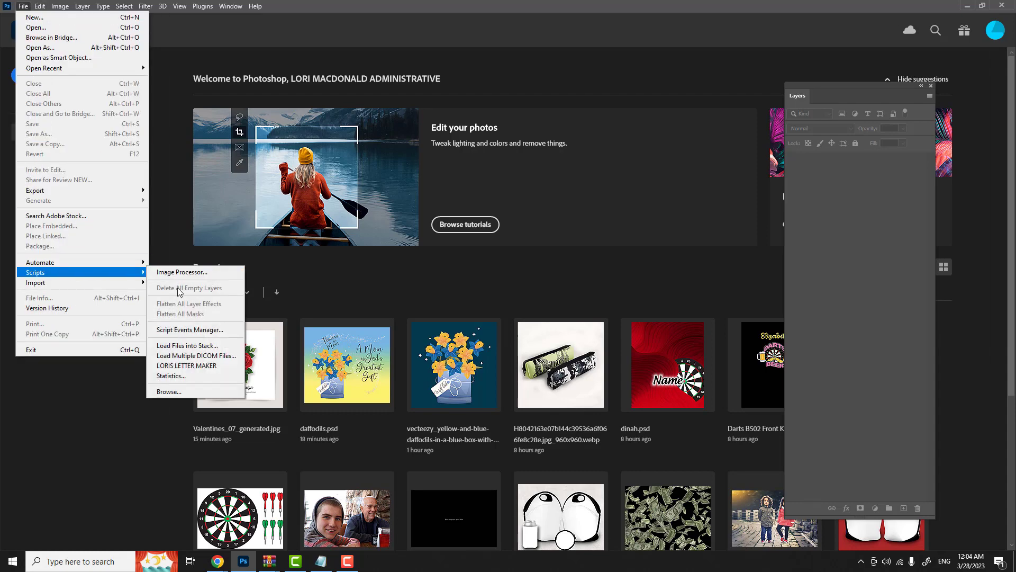
{"action": "left_click", "coordinate": [170, 392]}
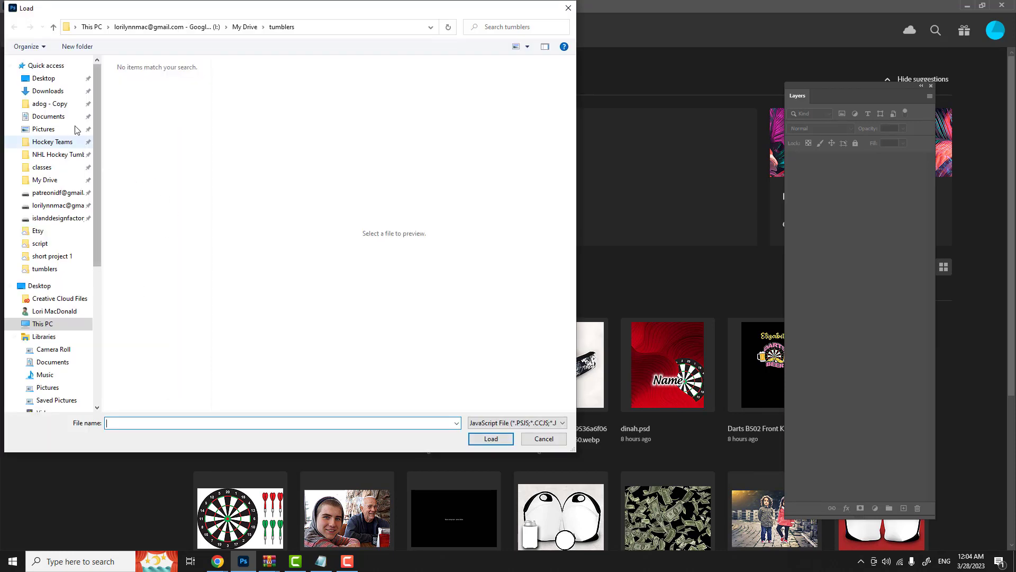
{"action": "left_click", "coordinate": [58, 118]}
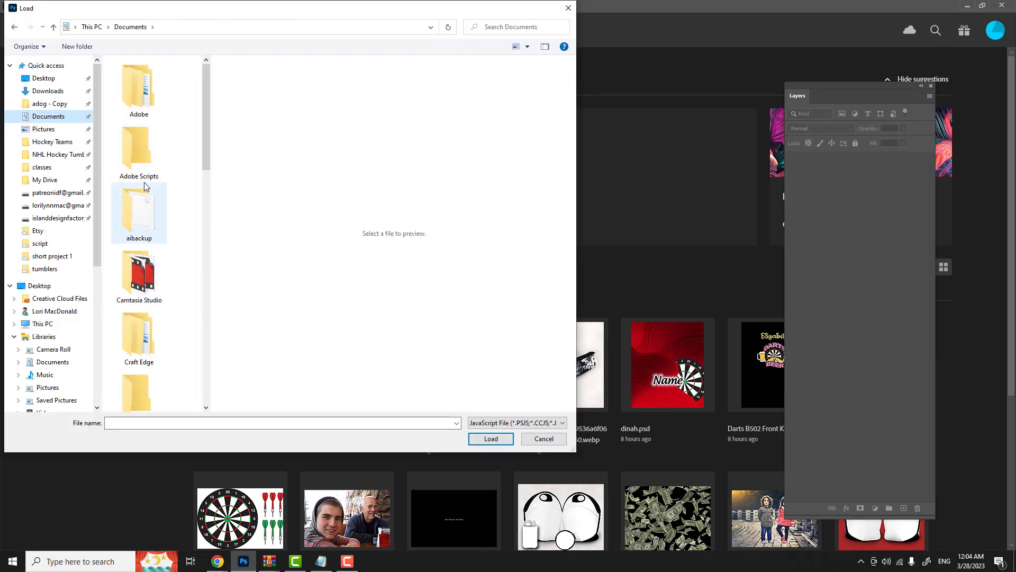
{"action": "scroll", "coordinate": [140, 187], "scroll_direction": "down", "scroll_amount": 5}
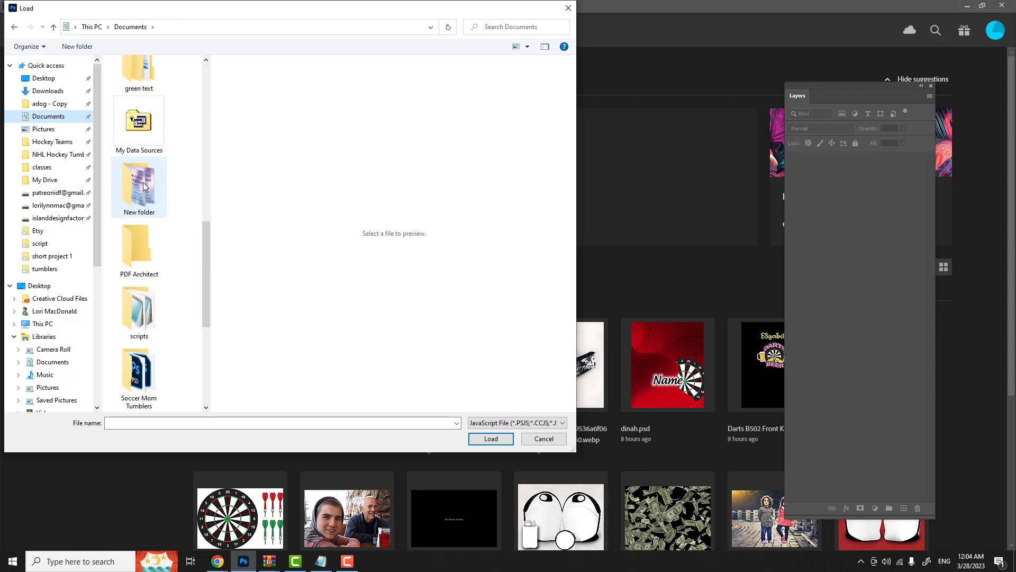
{"action": "scroll", "coordinate": [143, 185], "scroll_direction": "down", "scroll_amount": 5}
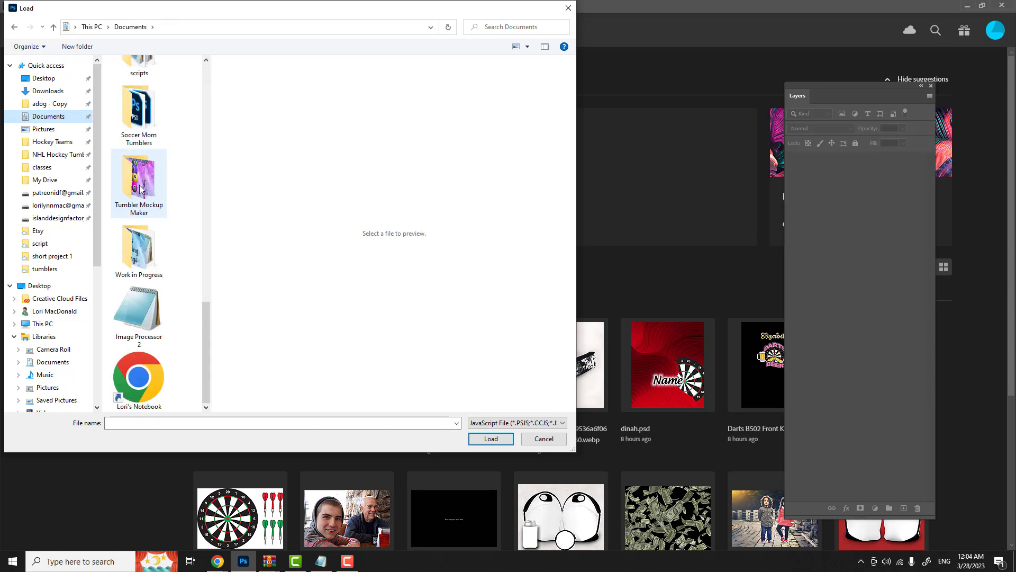
{"action": "double_click", "coordinate": [140, 185]}
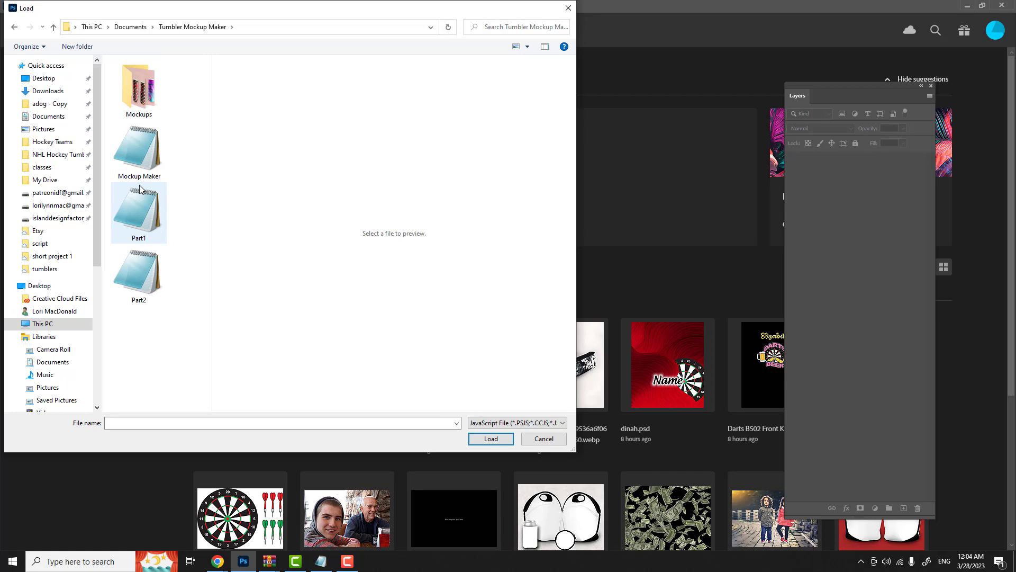
{"action": "double_click", "coordinate": [140, 150]}
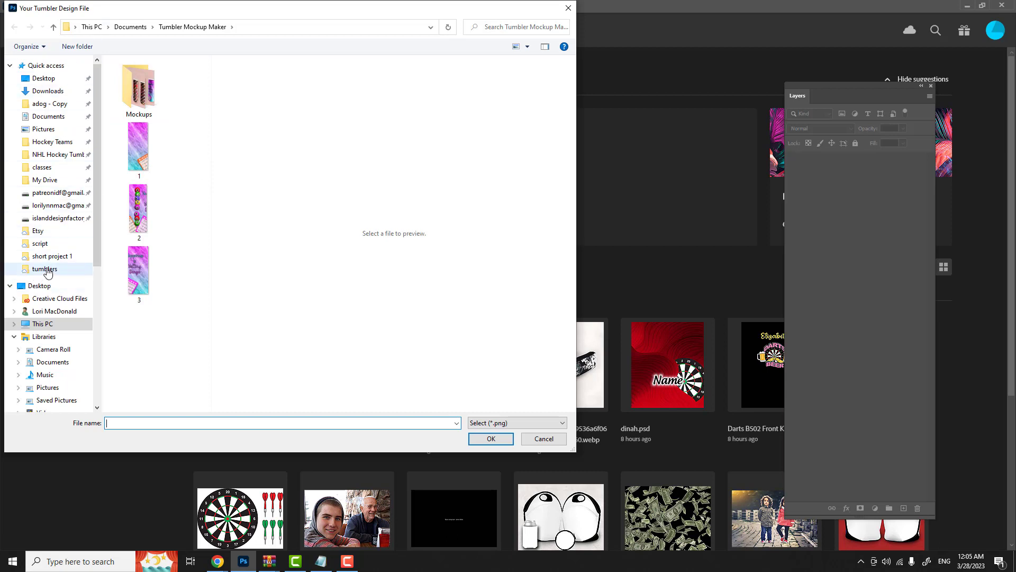
- Choose the daffodils PNG from the tumblers folder as the tumbler design file
{"action": "left_click", "coordinate": [45, 269]}
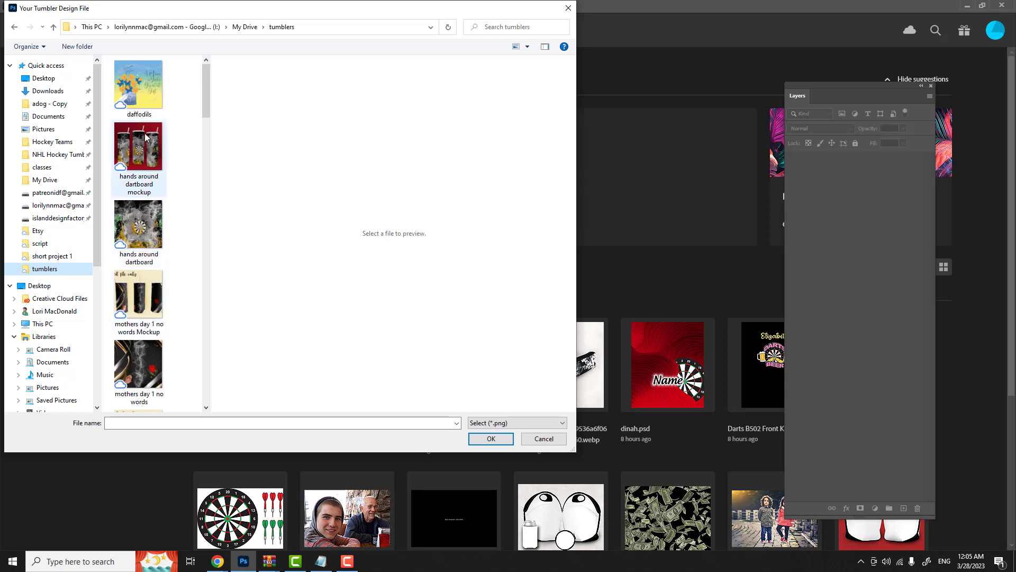
{"action": "left_click", "coordinate": [142, 98]}
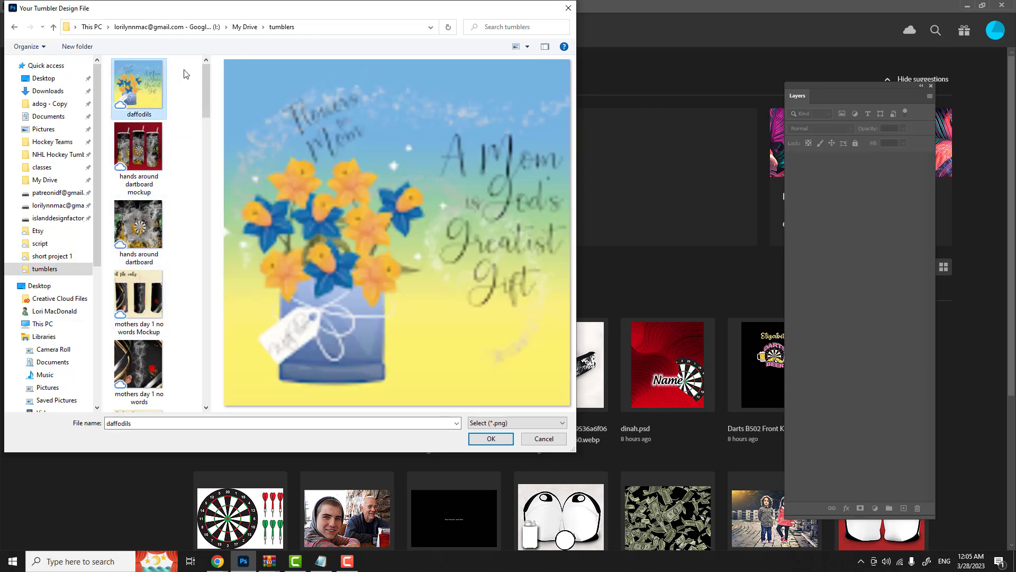
{"action": "left_click", "coordinate": [491, 441]}
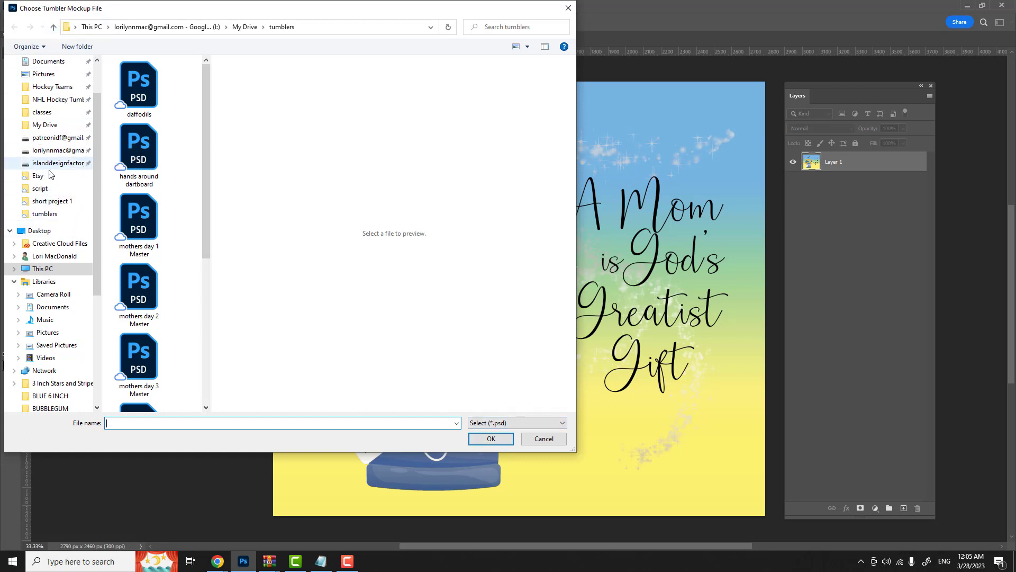
- Choose Mockup.psd from the Tumbler Mockup Maker folder as the mockup file, view the generated daffodils mockup and close it
{"action": "scroll", "coordinate": [50, 101], "scroll_direction": "up", "scroll_amount": 1}
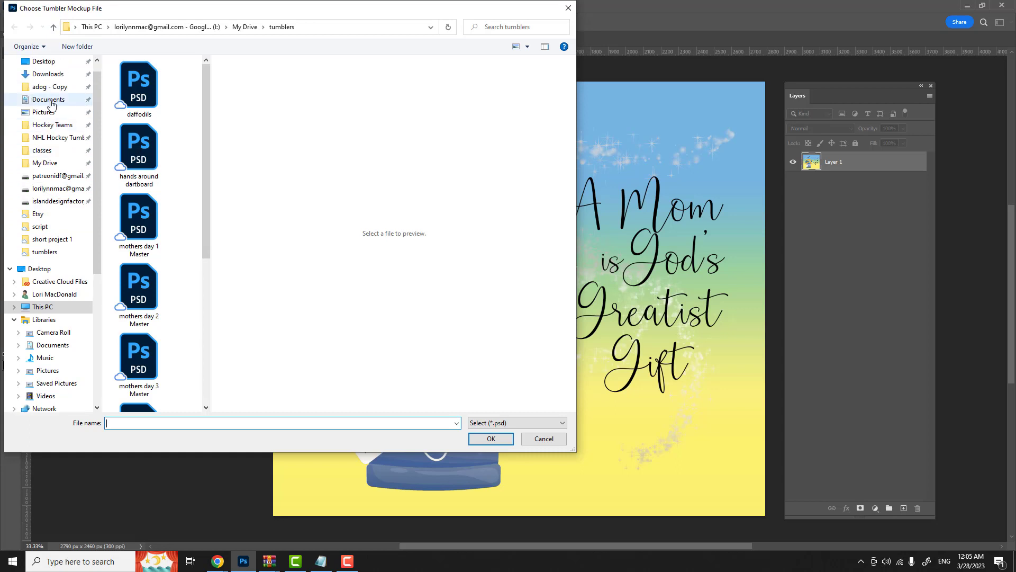
{"action": "left_click", "coordinate": [51, 100]}
{"action": "scroll", "coordinate": [128, 186], "scroll_direction": "down", "scroll_amount": 5}
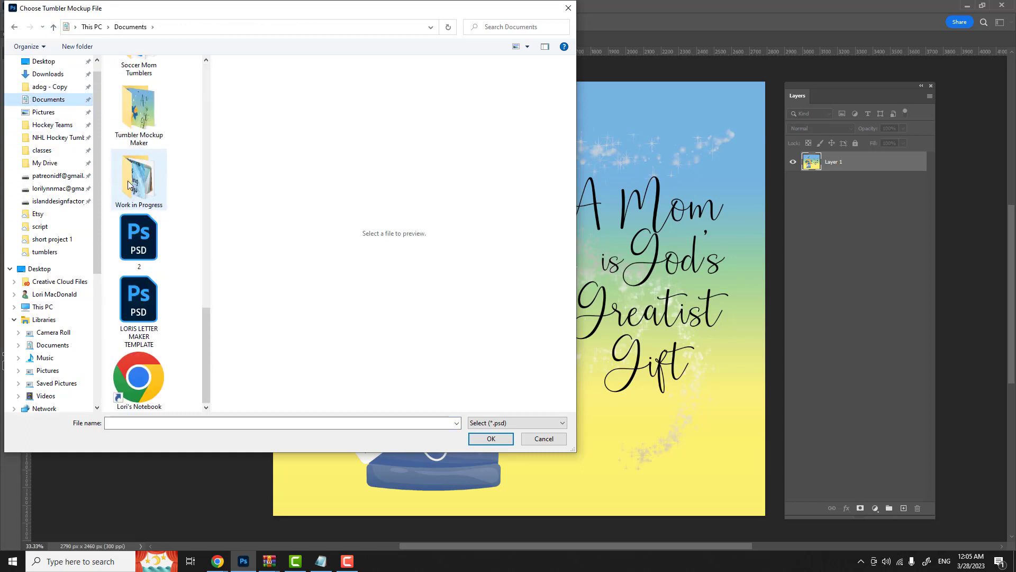
{"action": "left_click", "coordinate": [144, 120]}
{"action": "double_click", "coordinate": [140, 118]}
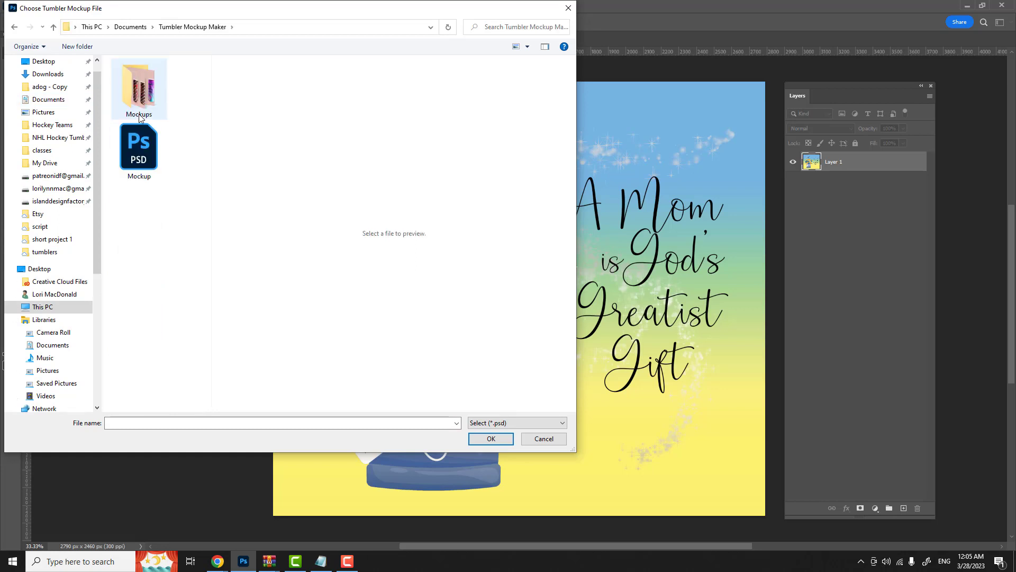
{"action": "double_click", "coordinate": [138, 146]}
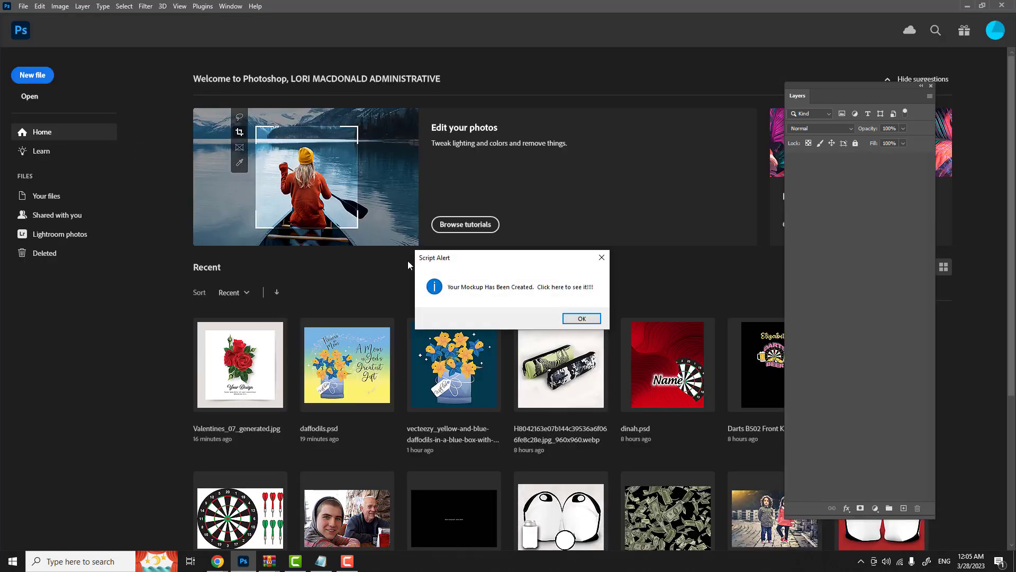
{"action": "left_click", "coordinate": [581, 319]}
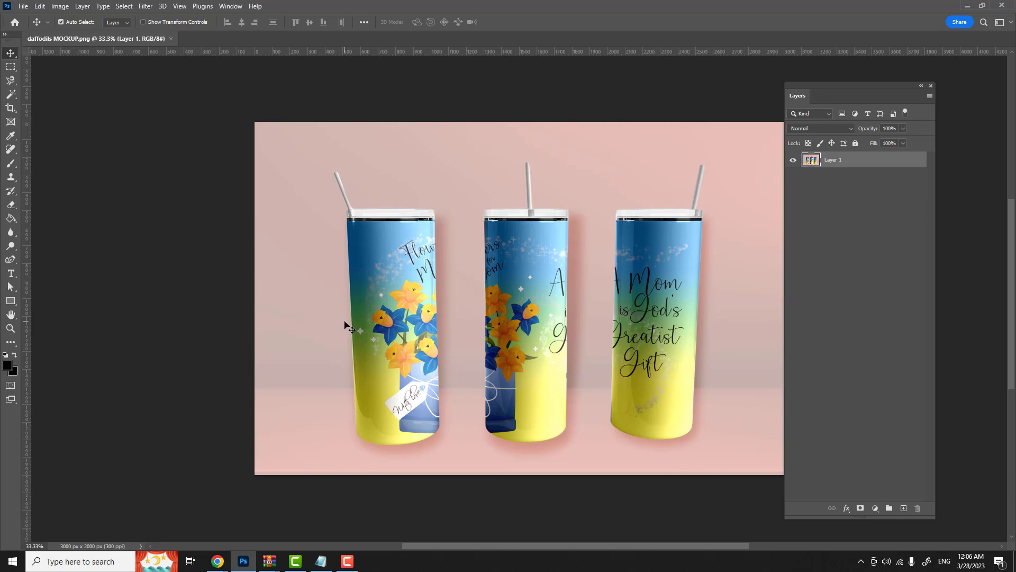
{"action": "left_click", "coordinate": [171, 38]}
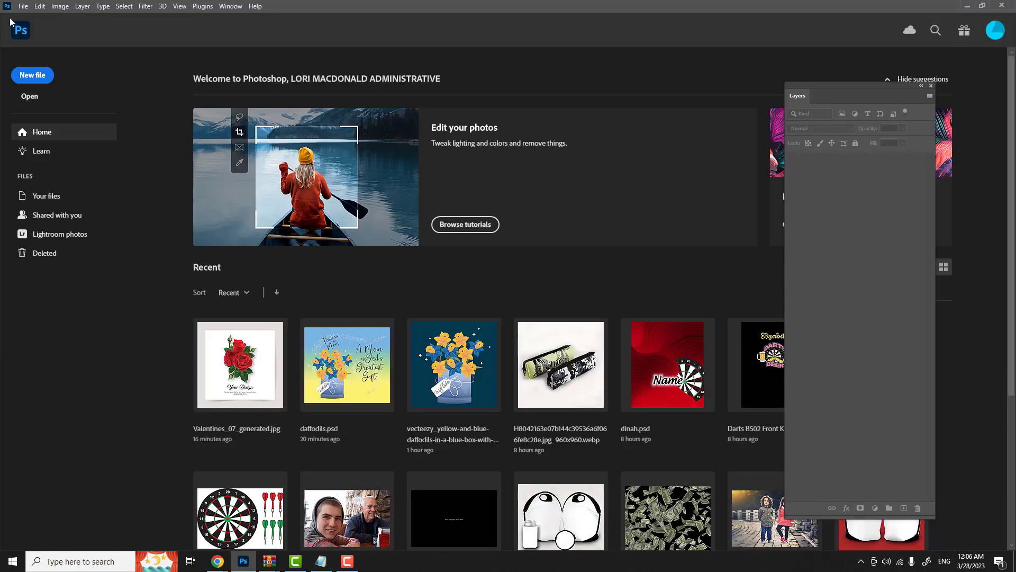
- Run the Mockup Maker script again from the Tumbler Mockup Maker folder in Documents
{"action": "left_click", "coordinate": [23, 6]}
{"action": "mouse_move", "coordinate": [45, 6]}
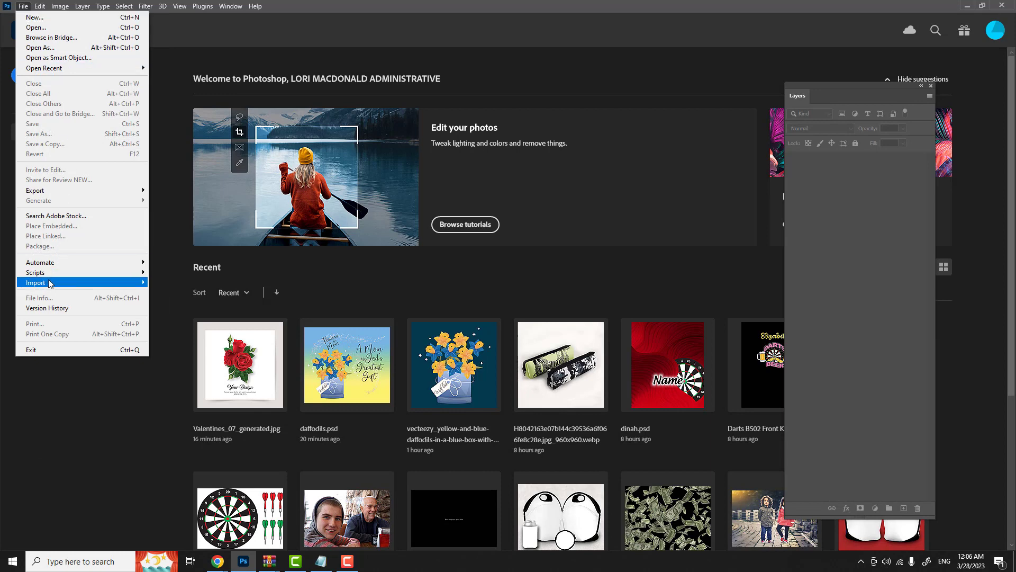
{"action": "mouse_move", "coordinate": [37, 272]}
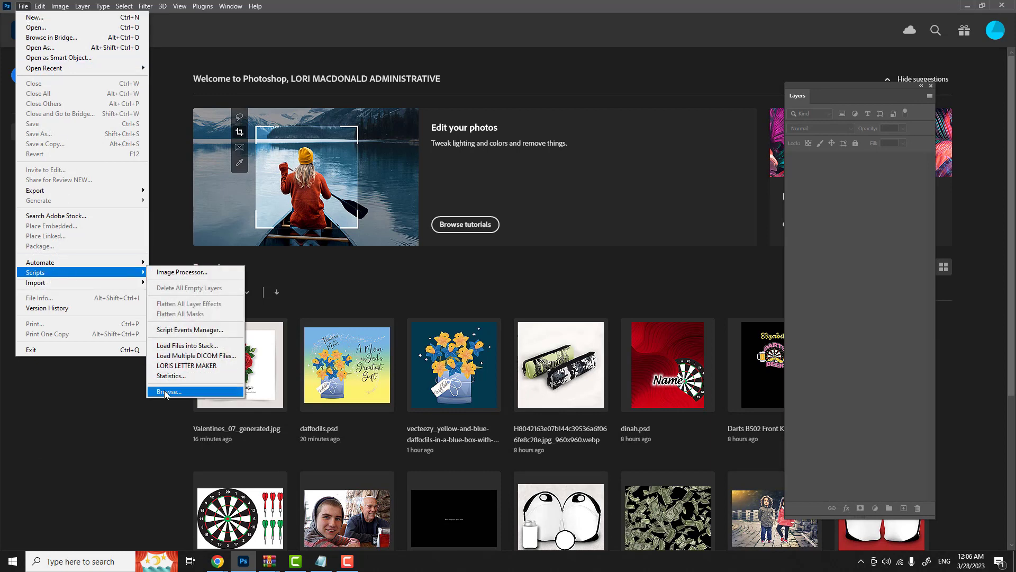
{"action": "left_click", "coordinate": [166, 391]}
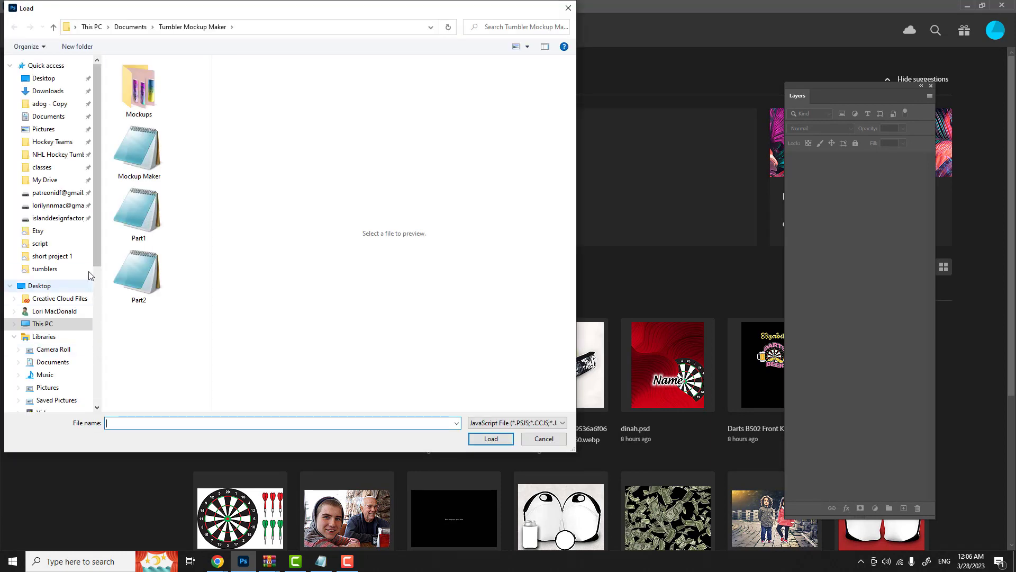
{"action": "left_click", "coordinate": [49, 117]}
{"action": "scroll", "coordinate": [134, 237], "scroll_direction": "down", "scroll_amount": 3}
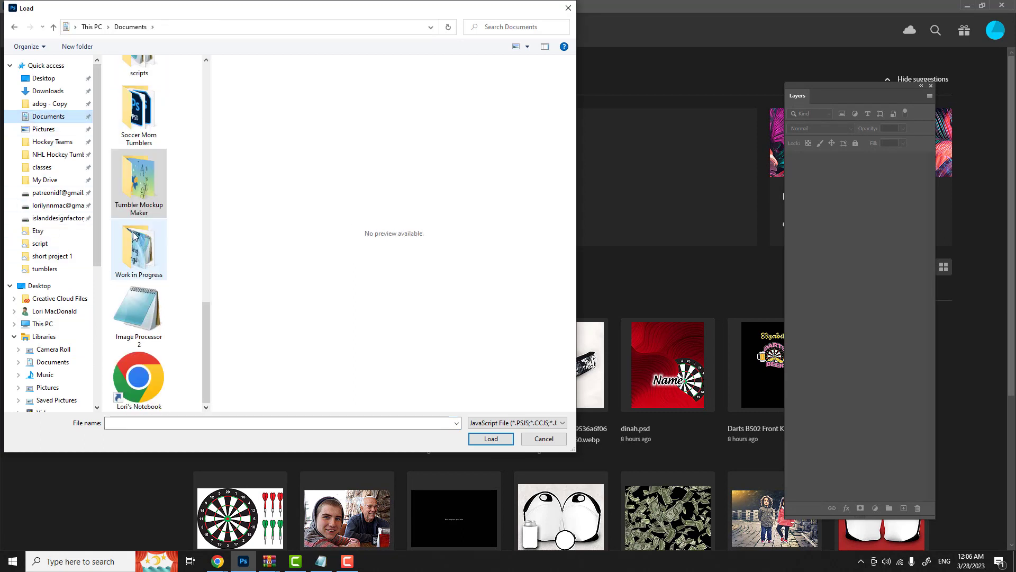
{"action": "double_click", "coordinate": [142, 188]}
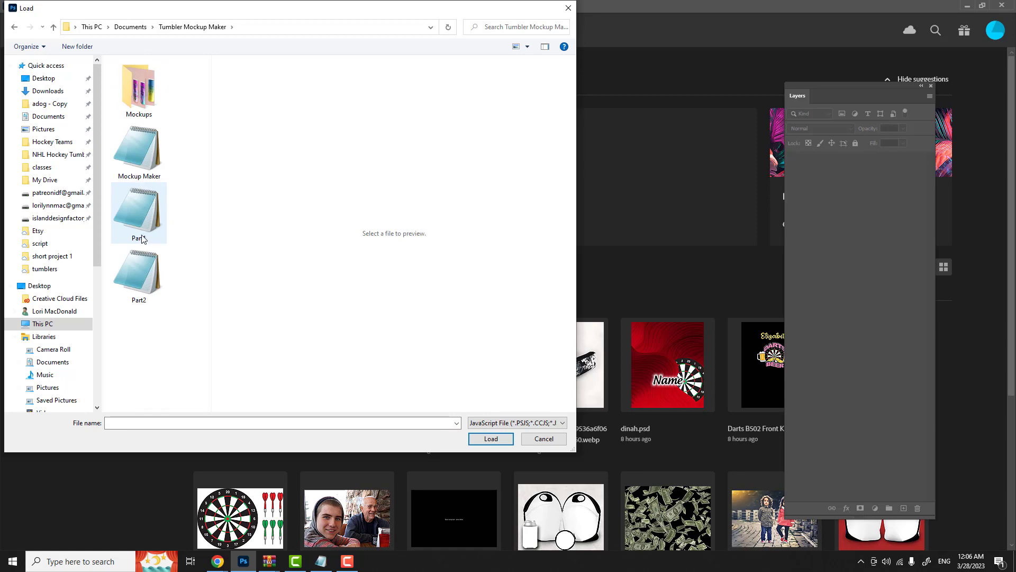
{"action": "left_click", "coordinate": [137, 159]}
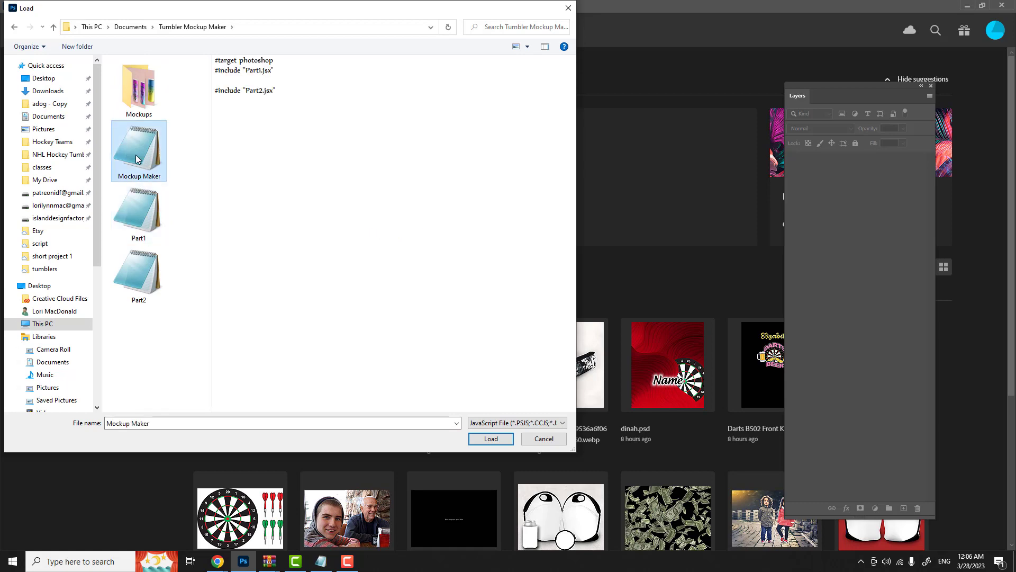
{"action": "key", "text": "Return"}
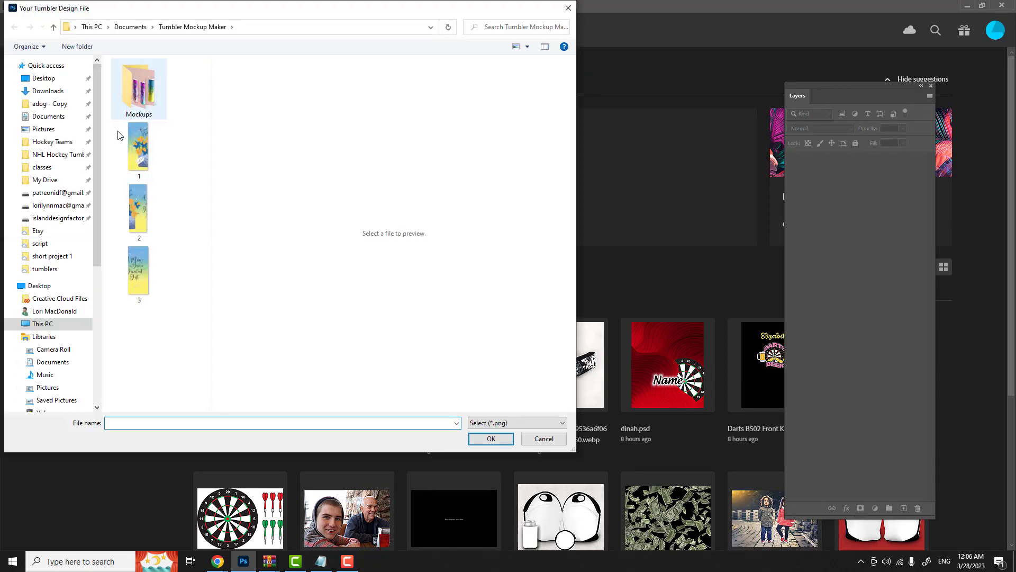
- Choose the roses PNG from the tumblers folder as the tumbler design file
{"action": "left_click", "coordinate": [41, 269]}
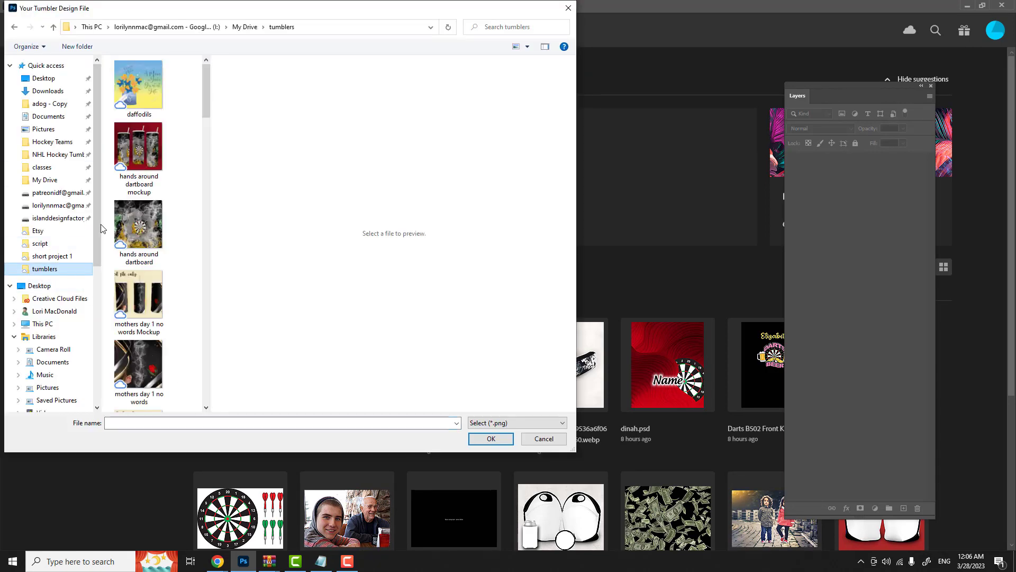
{"action": "scroll", "coordinate": [131, 222], "scroll_direction": "down", "scroll_amount": 10}
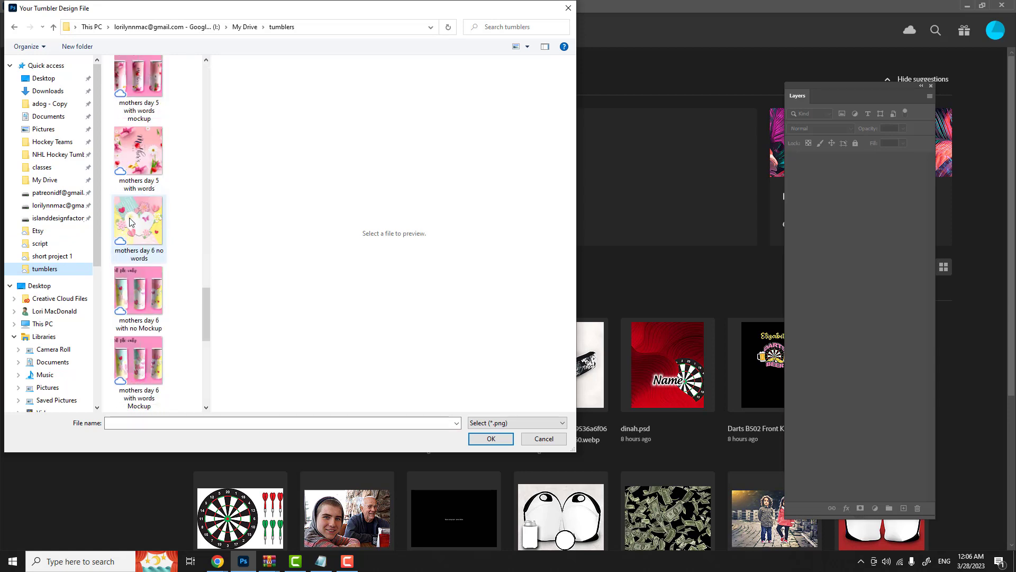
{"action": "scroll", "coordinate": [139, 307], "scroll_direction": "down", "scroll_amount": 5}
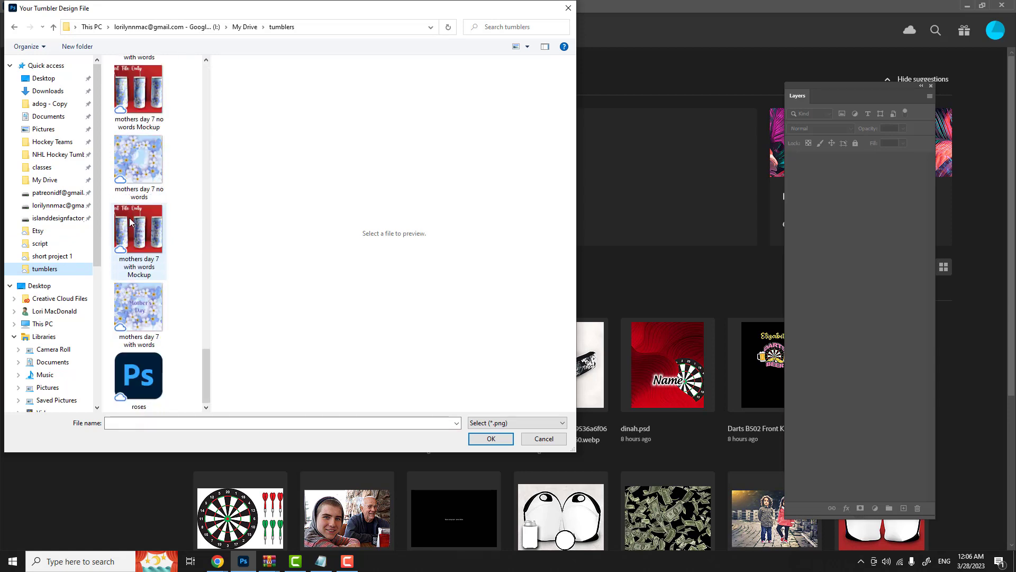
{"action": "double_click", "coordinate": [146, 384]}
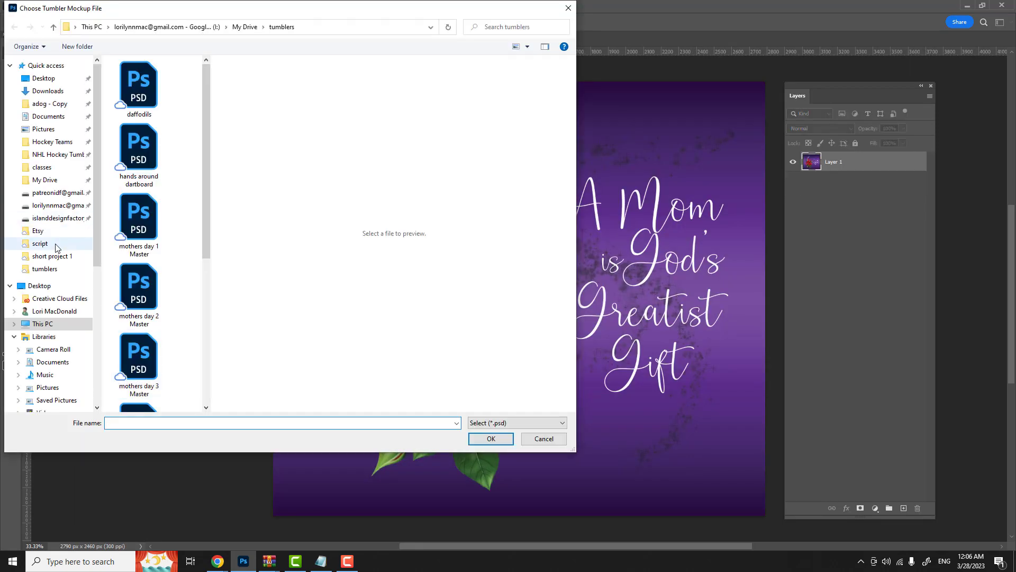
- Choose Mockup.psd from the Tumbler Mockup Maker folder as the mockup file and open the generated roses mockup
{"action": "left_click", "coordinate": [52, 118]}
{"action": "scroll", "coordinate": [147, 170], "scroll_direction": "down", "scroll_amount": 10}
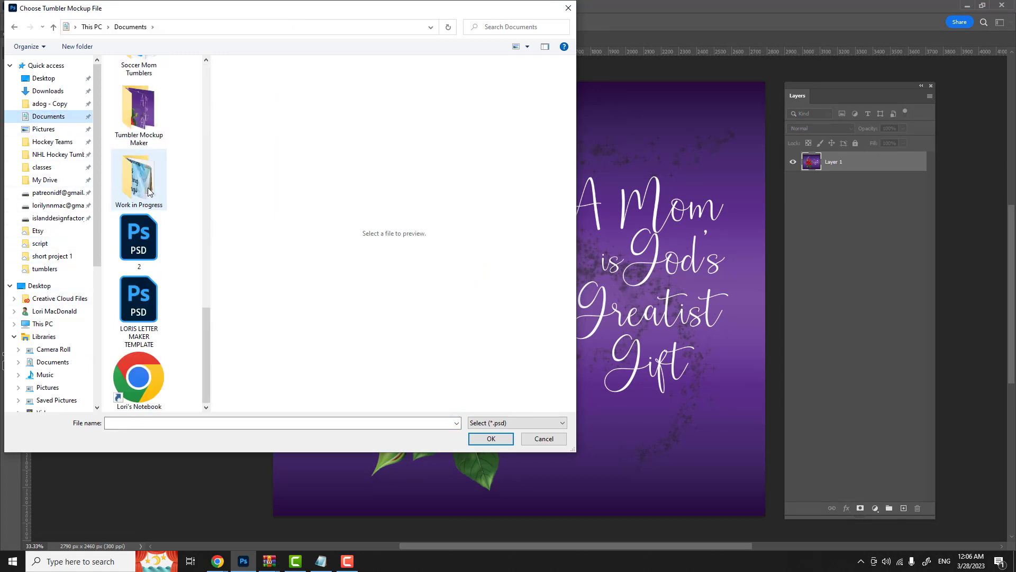
{"action": "left_click", "coordinate": [141, 129]}
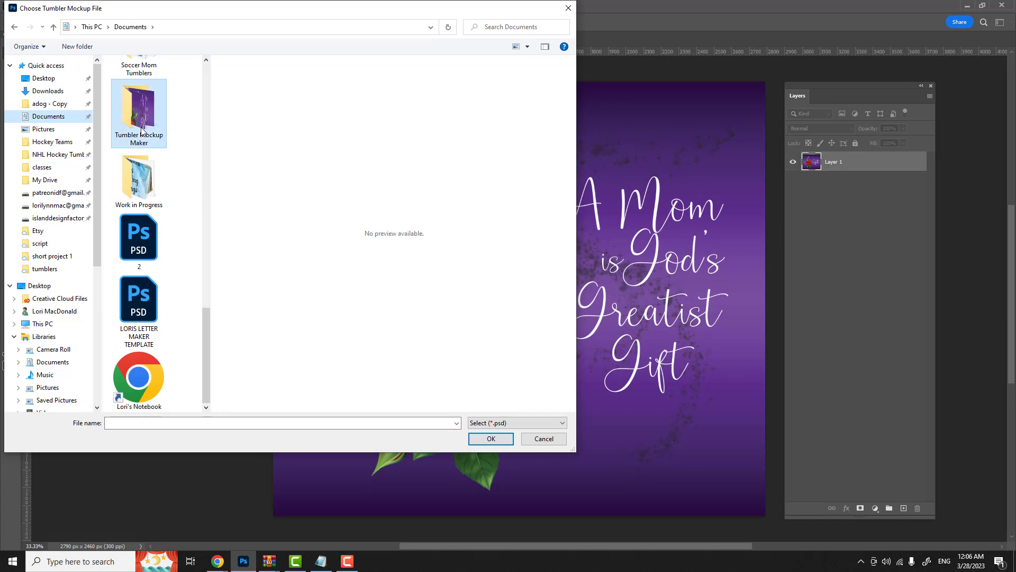
{"action": "double_click", "coordinate": [139, 127]}
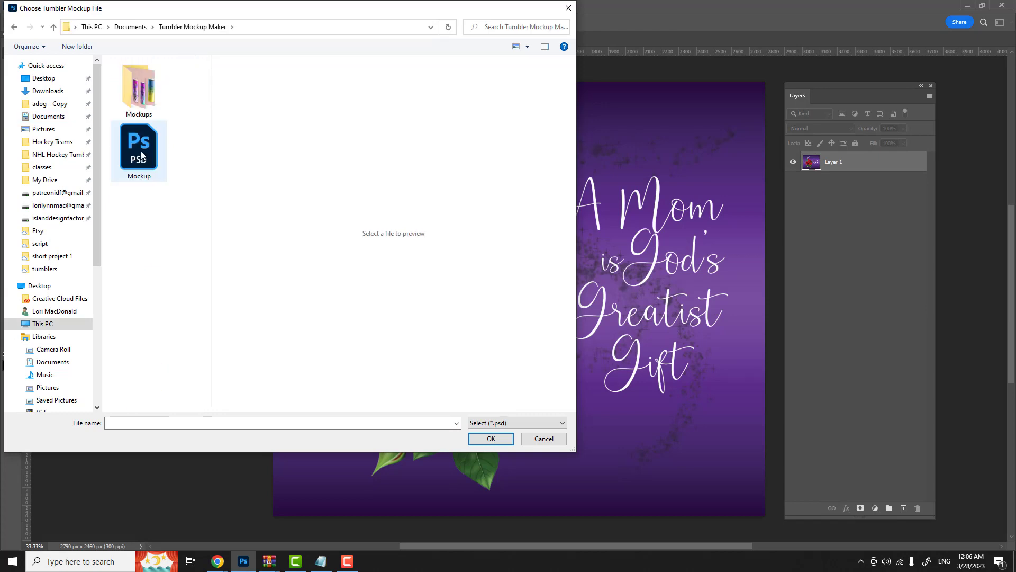
{"action": "double_click", "coordinate": [141, 152]}
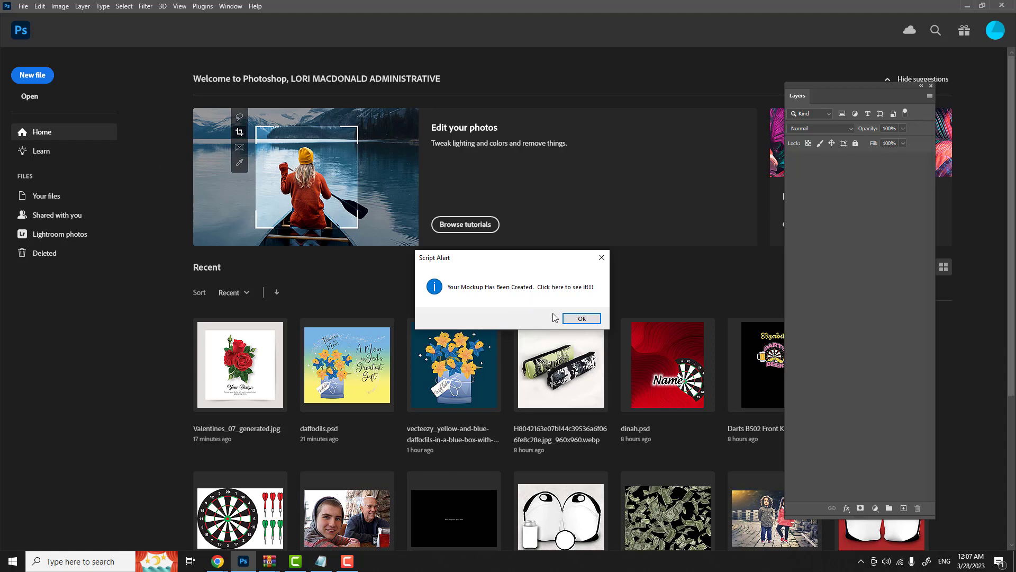
{"action": "left_click", "coordinate": [581, 319]}
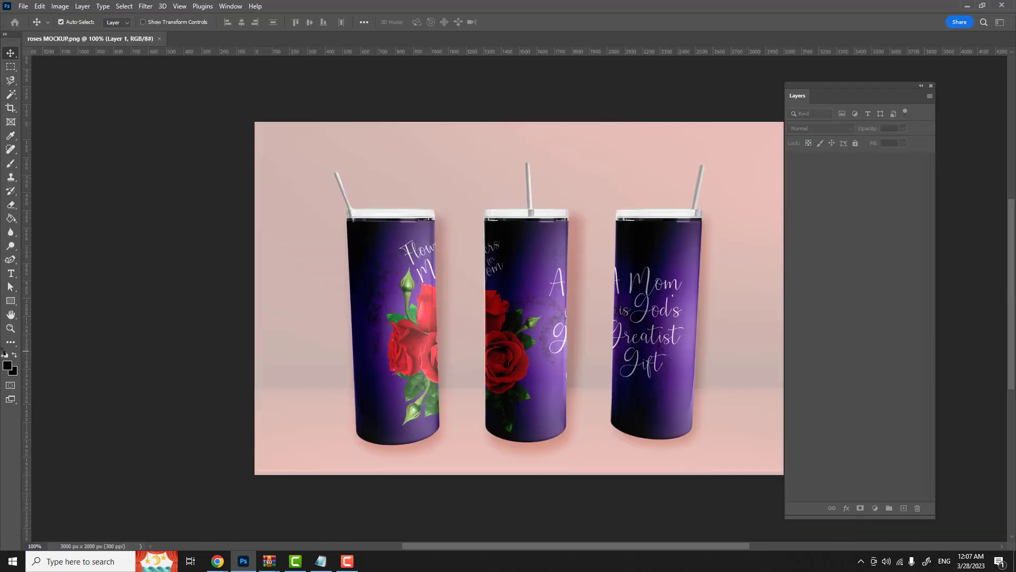